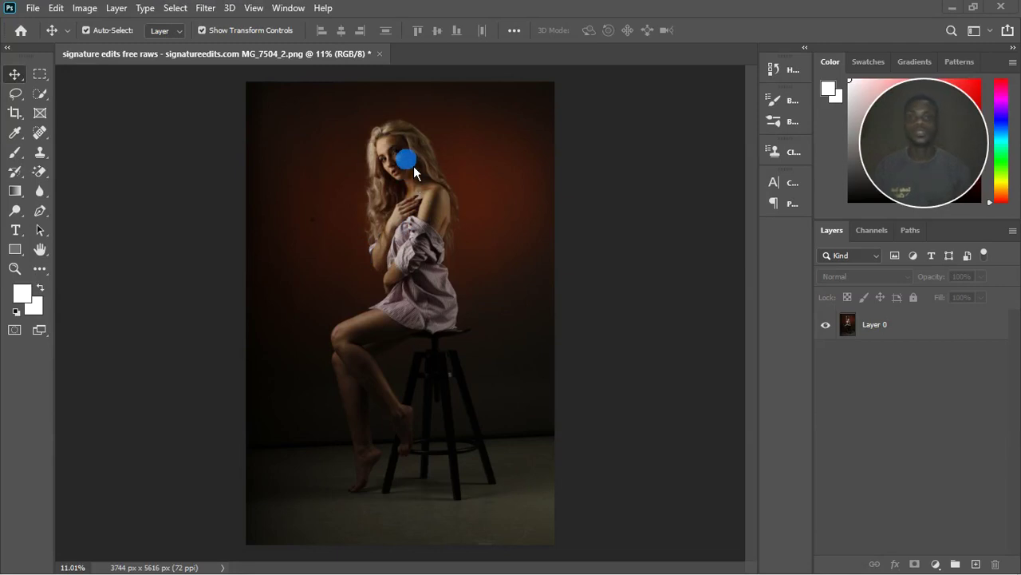
scroll(407, 166, "down", 3)
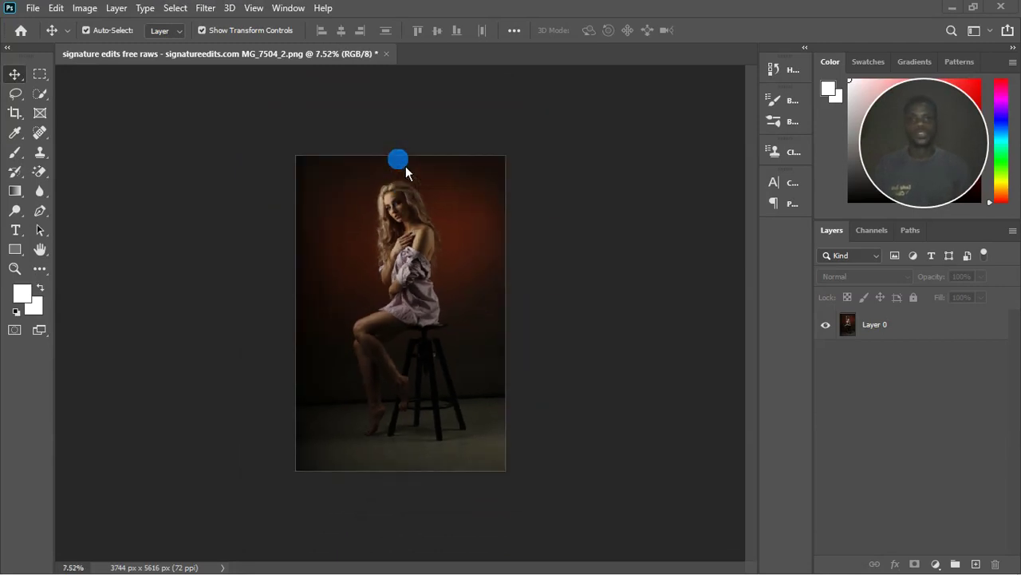
scroll(415, 268, "up", 2)
scroll(413, 267, "up", 1)
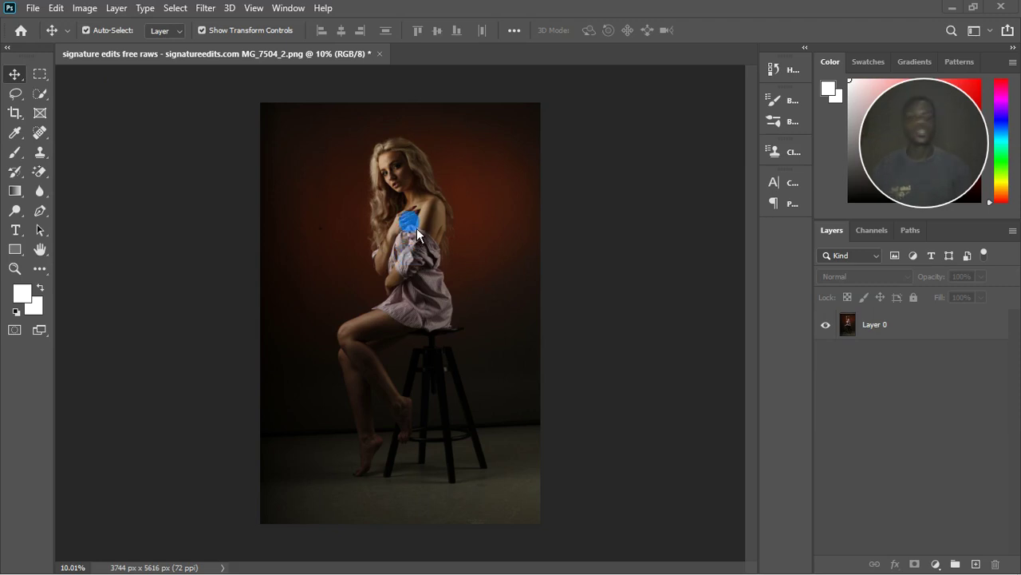
scroll(410, 203, "down", 1)
scroll(417, 314, "up", 2)
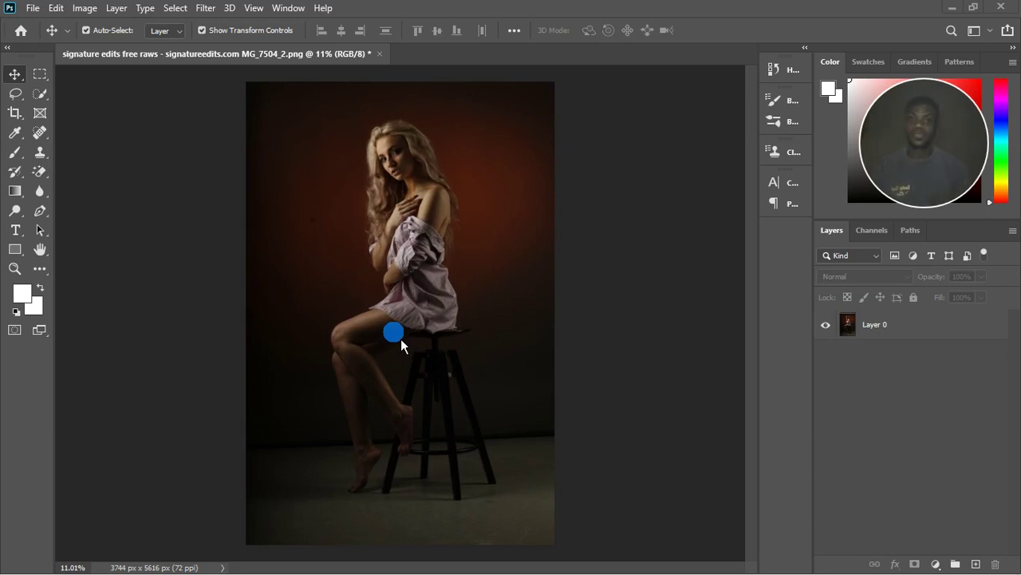
scroll(414, 276, "down", 2)
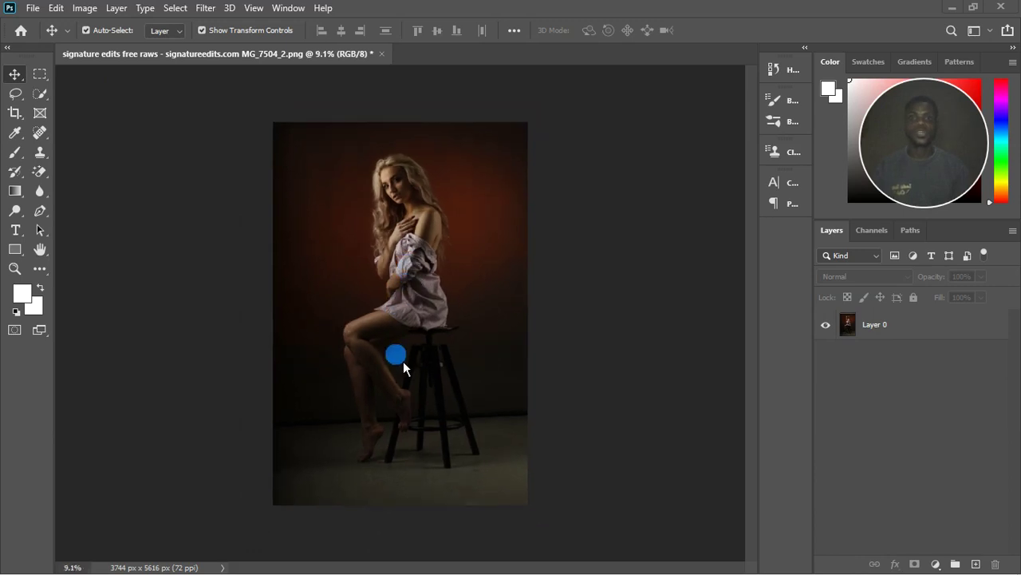
scroll(403, 362, "up", 3)
scroll(403, 362, "down", 1)
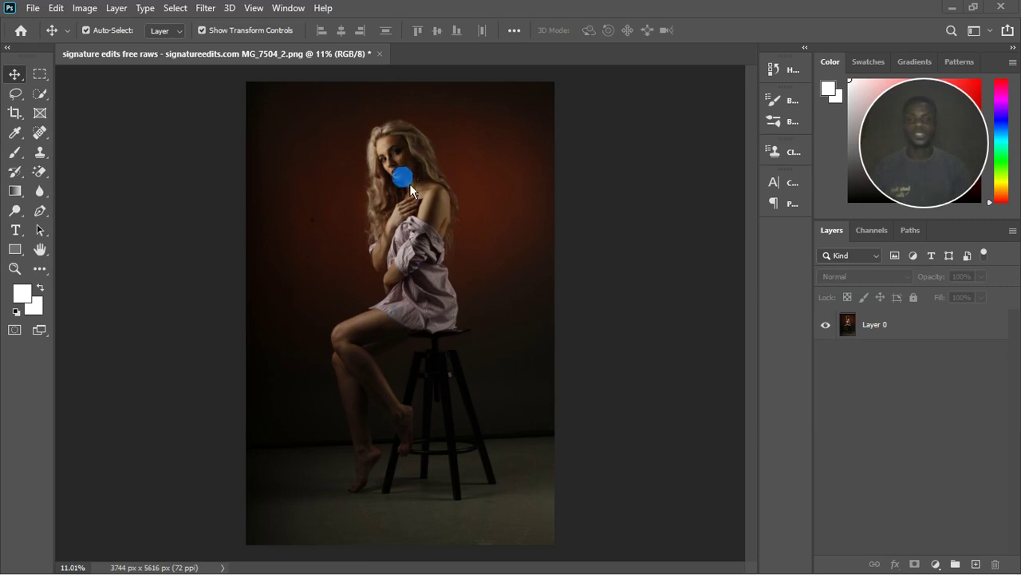
scroll(410, 183, "down", 1)
scroll(407, 192, "up", 1)
scroll(418, 205, "up", 3)
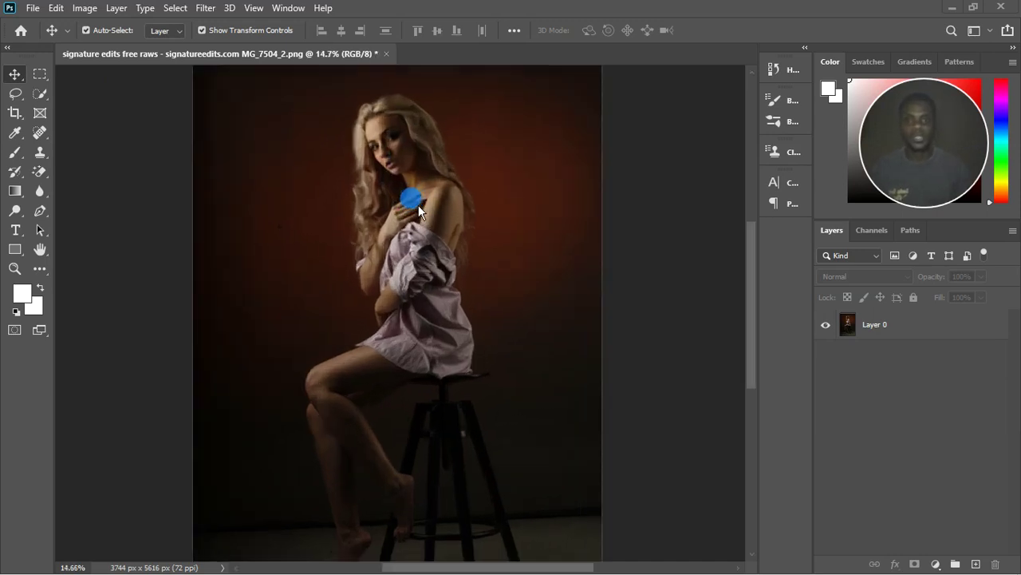
scroll(420, 204, "down", 3)
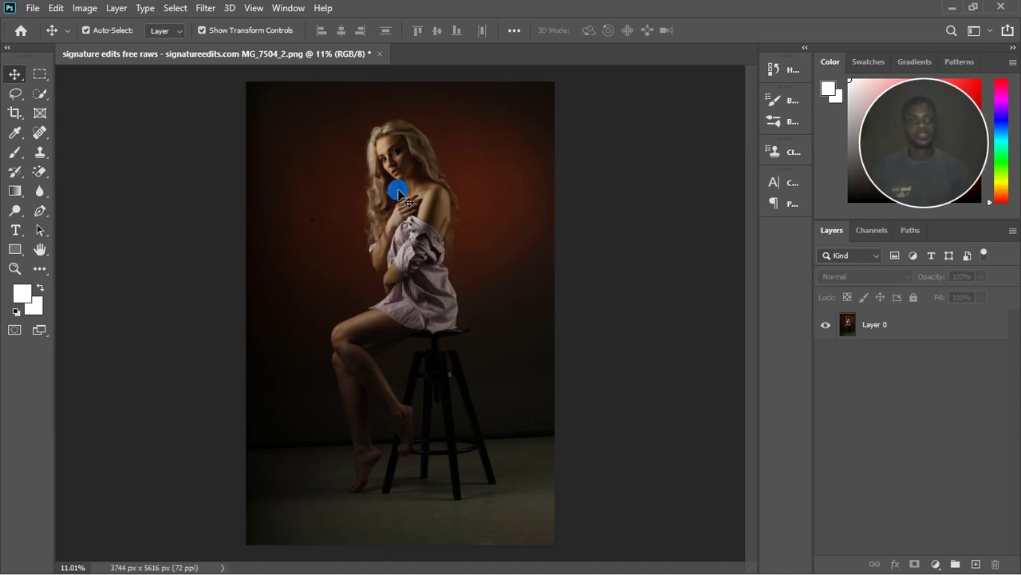
Examine the skin on the woman's forehead and face close up for blemishes, and compare it with the full portrait.
scroll(401, 195, "up", 3)
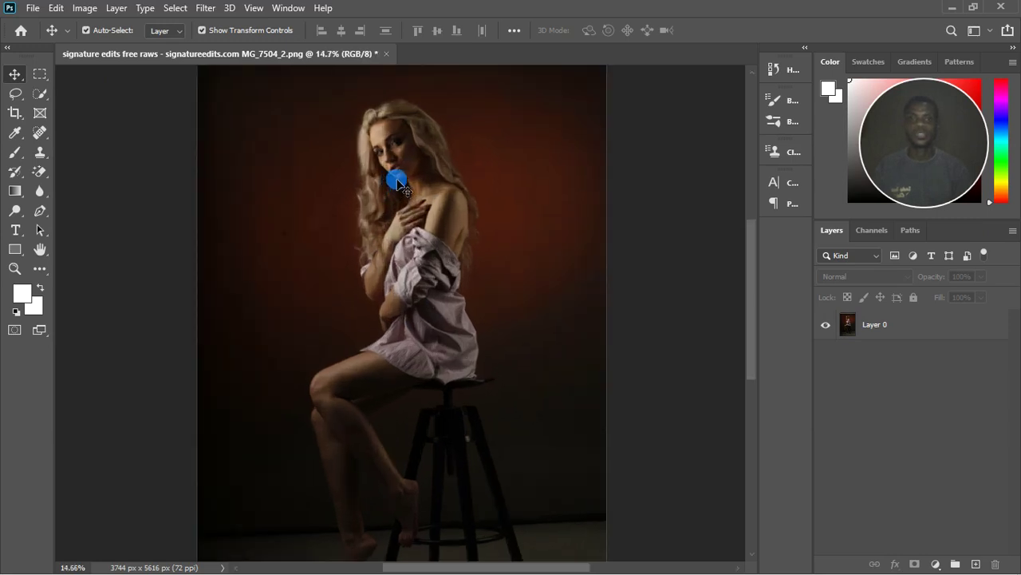
scroll(420, 154, "up", 5)
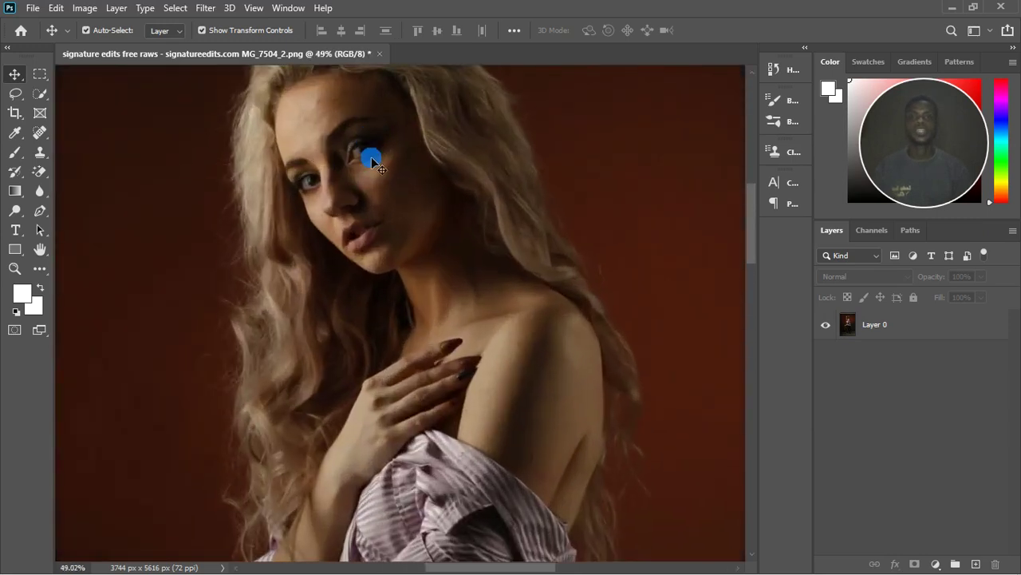
mouse_move(752, 235)
left_mouse_down()
mouse_move(765, 189)
mouse_move(762, 226)
left_mouse_up()
scroll(321, 193, "up", 6)
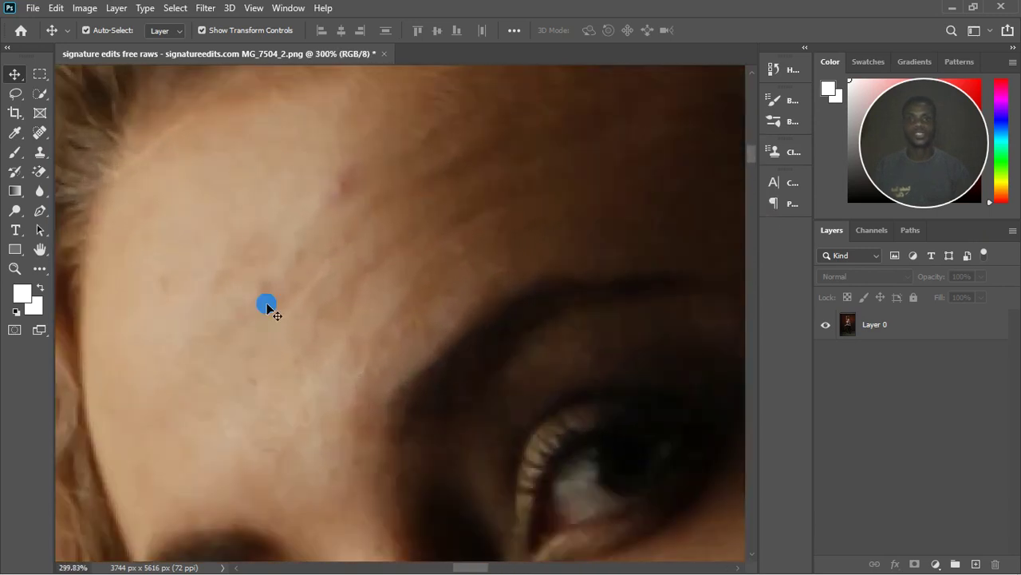
scroll(312, 264, "down", 3)
scroll(316, 262, "down", 2)
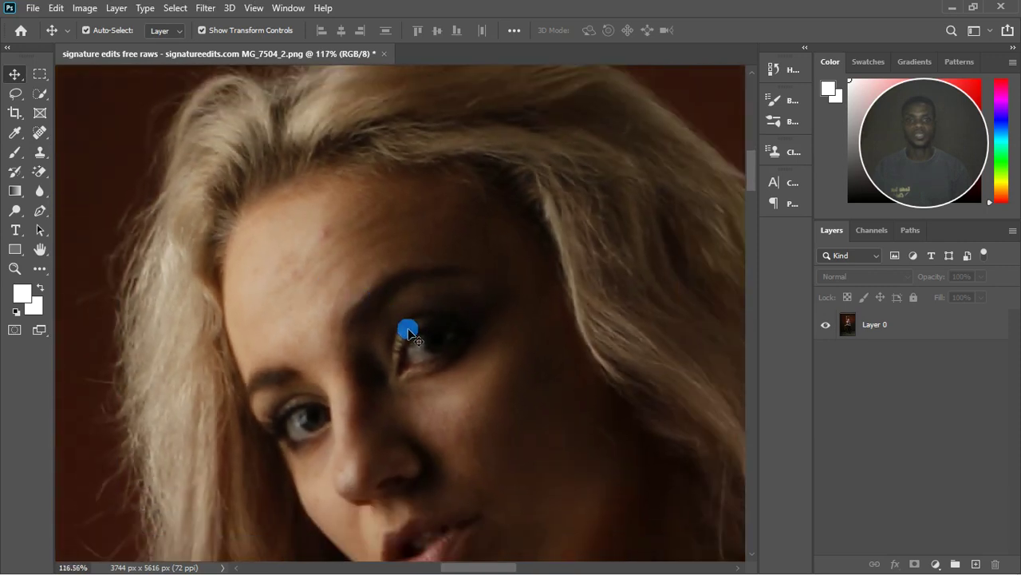
scroll(404, 288, "up", 3)
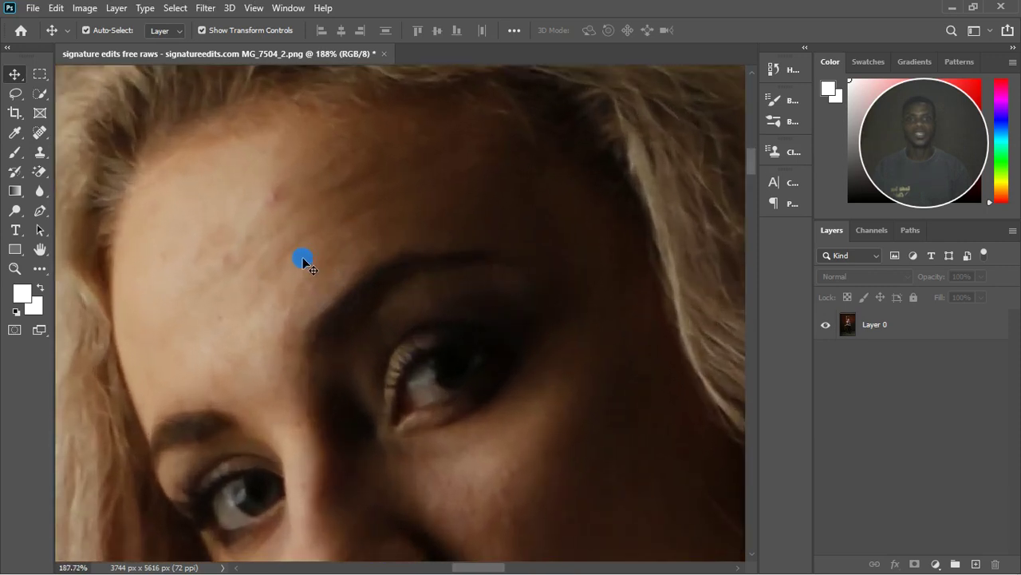
scroll(304, 258, "down", 15)
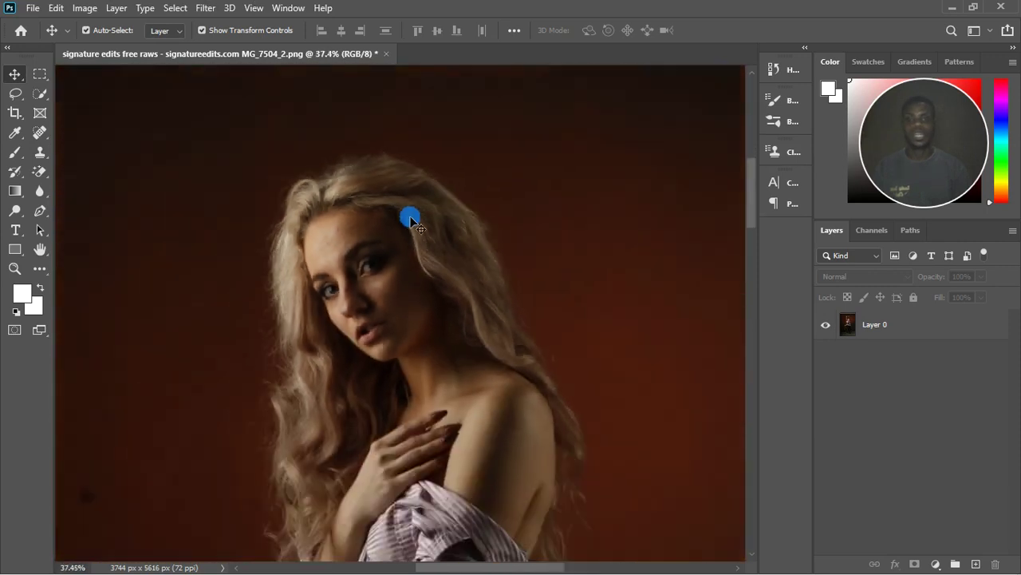
scroll(410, 219, "down", 10)
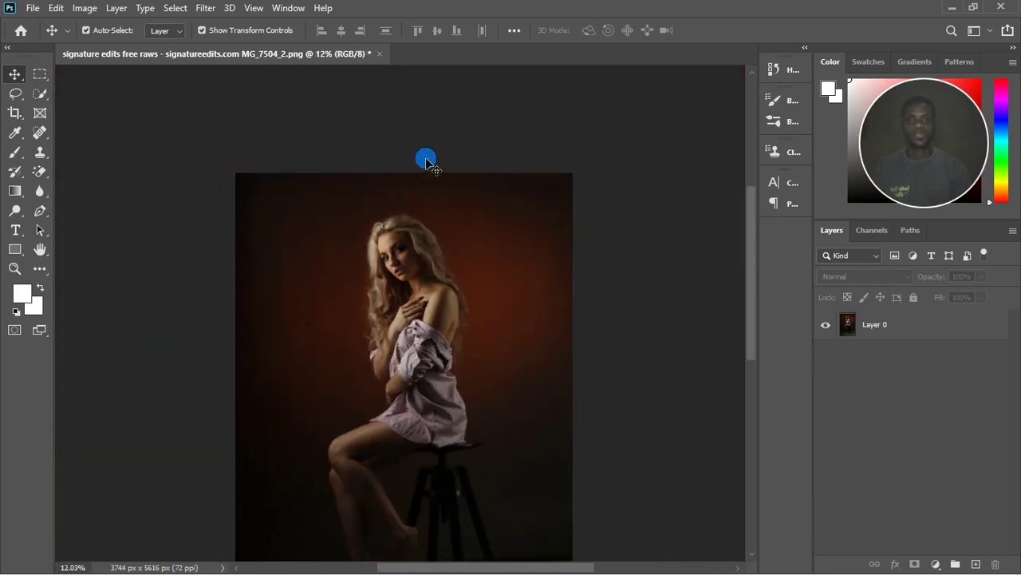
scroll(426, 159, "down", 3)
scroll(400, 282, "up", 3)
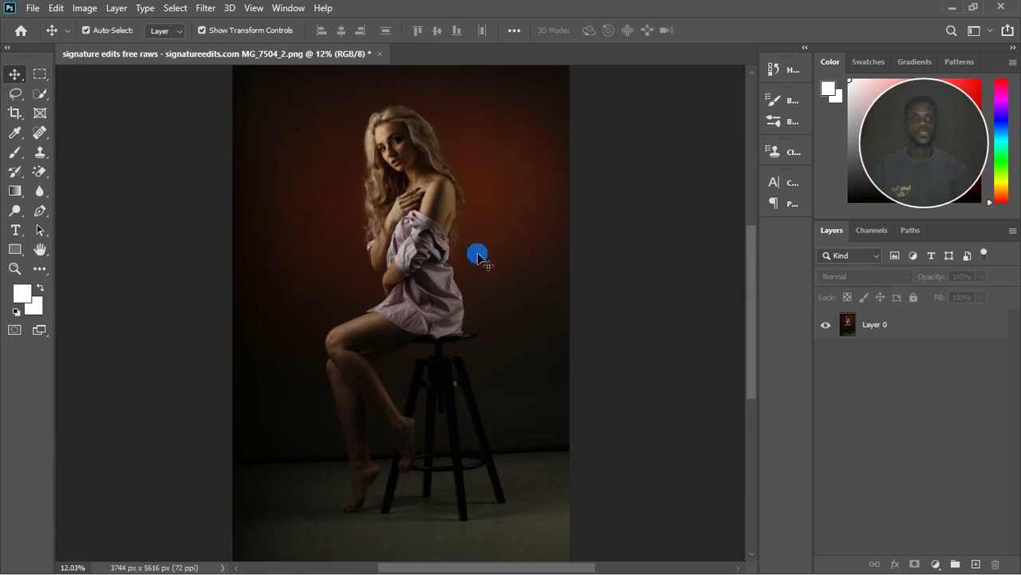
Inspect the stool's legs and metal ring and the backdrop beside the model's hair for distracting spots.
scroll(391, 182, "up", 4)
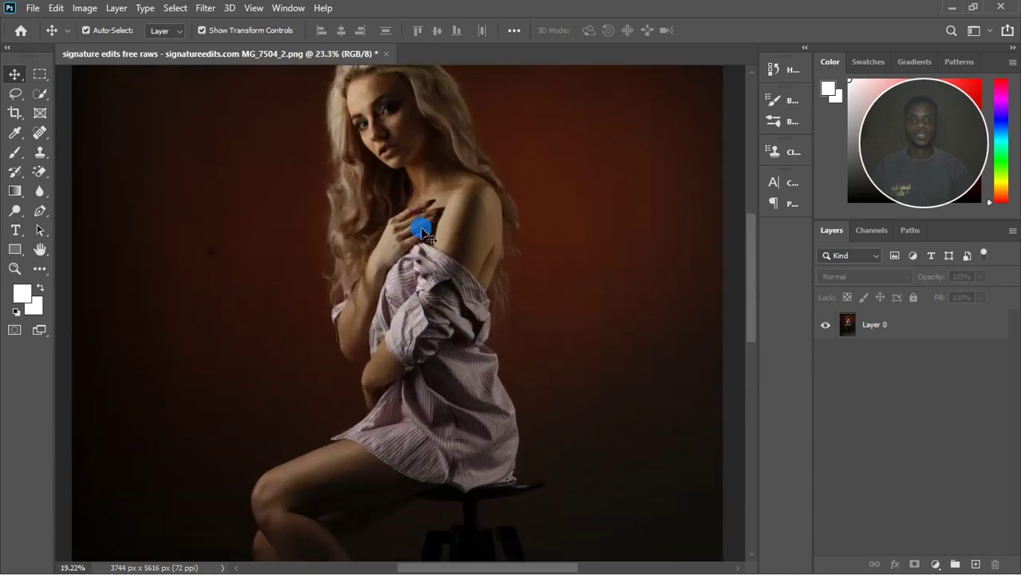
scroll(425, 233, "down", 3)
scroll(461, 471, "up", 3)
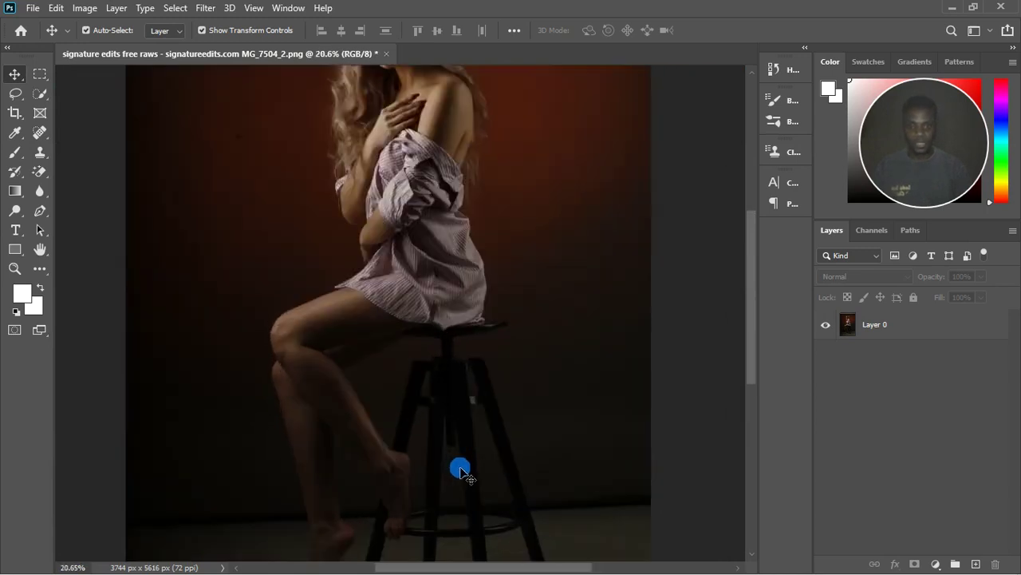
scroll(471, 359, "up", 8)
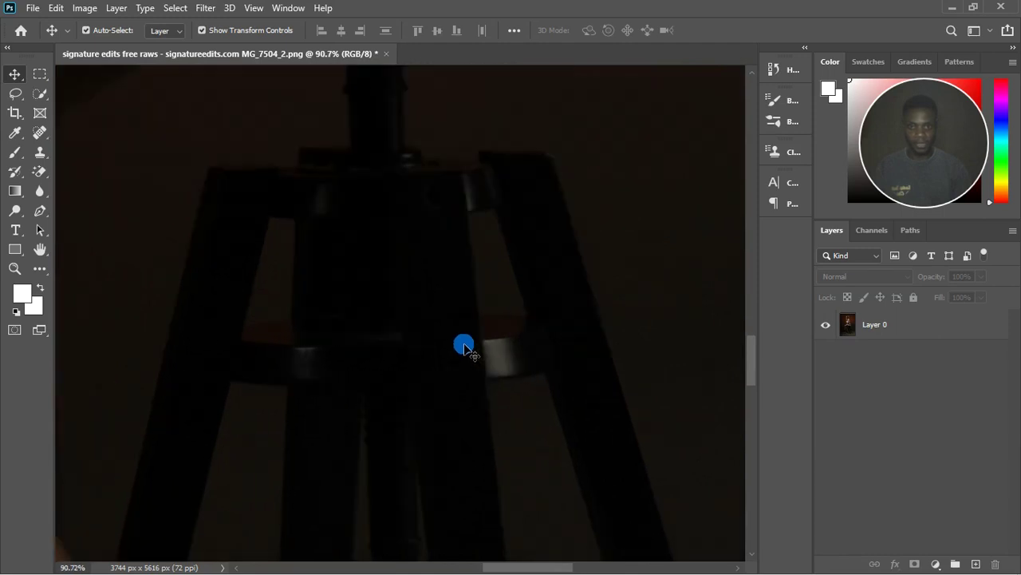
scroll(456, 305, "up", 4)
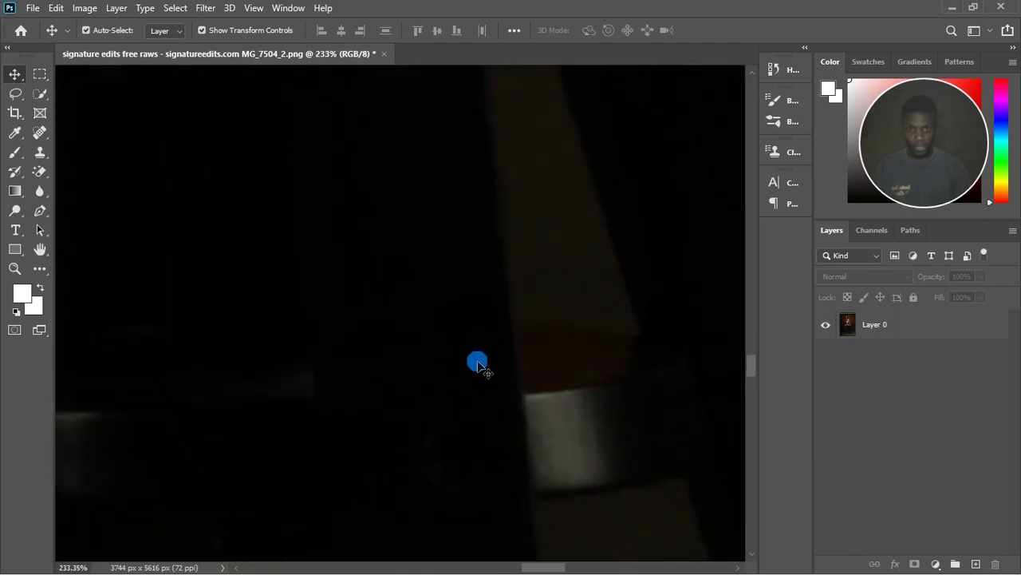
scroll(477, 366, "down", 7)
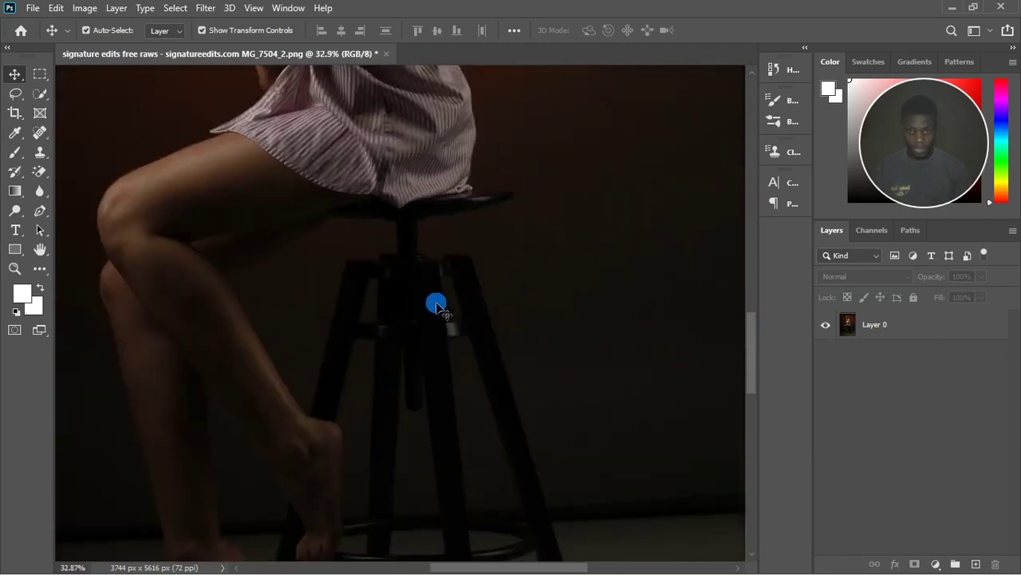
scroll(436, 306, "down", 4)
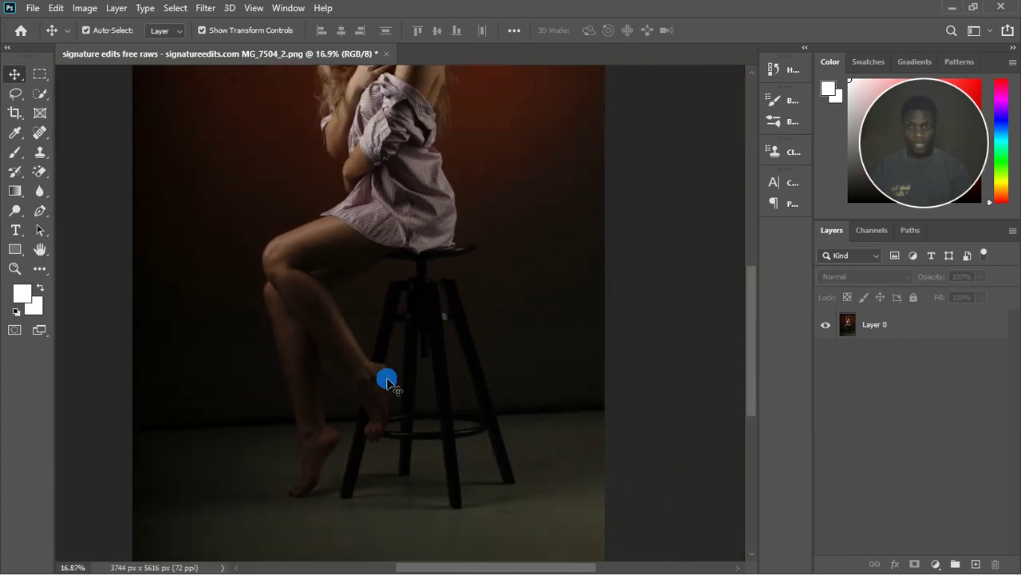
scroll(335, 239, "up", 5)
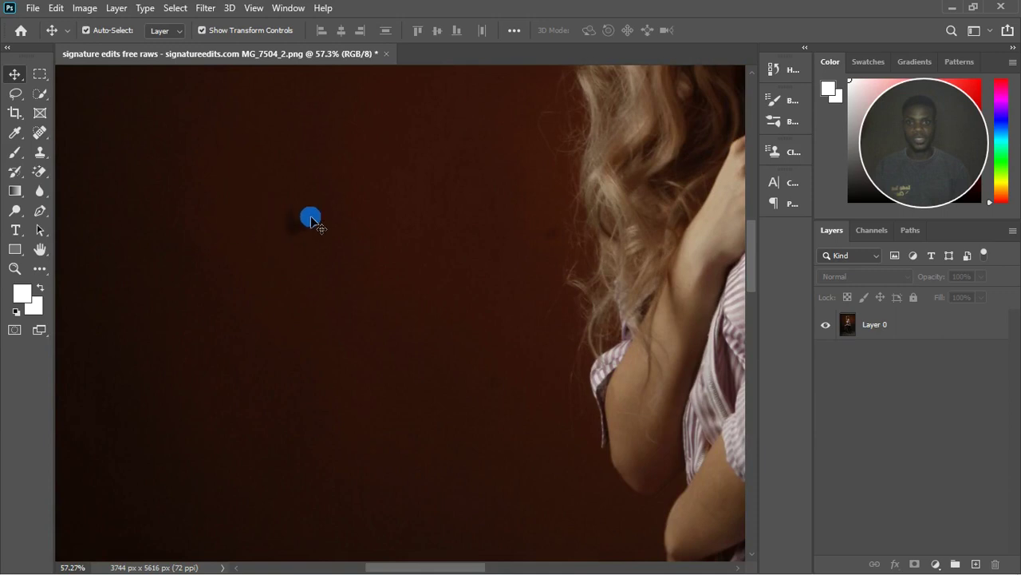
scroll(298, 216, "down", 3)
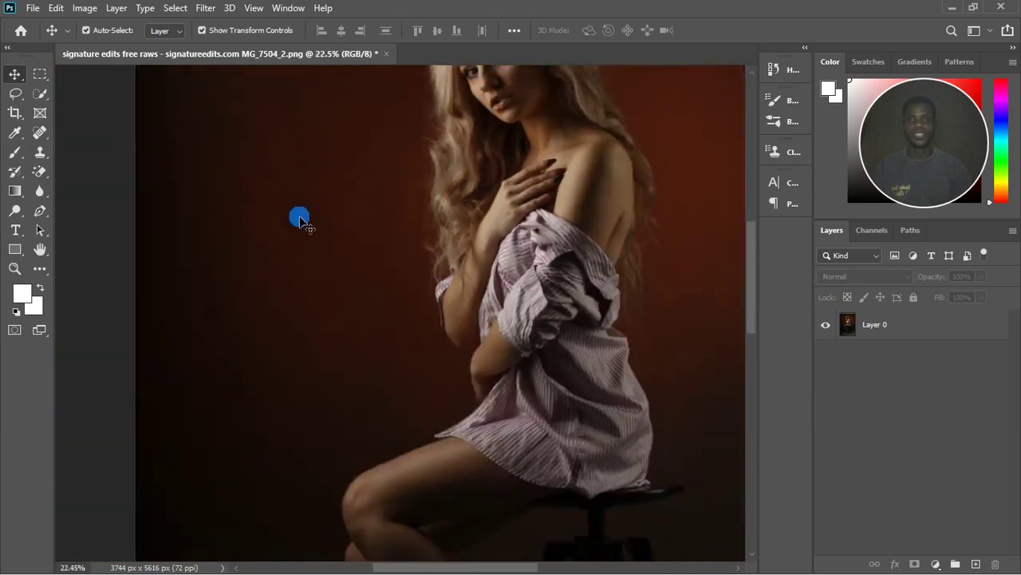
scroll(299, 215, "down", 2)
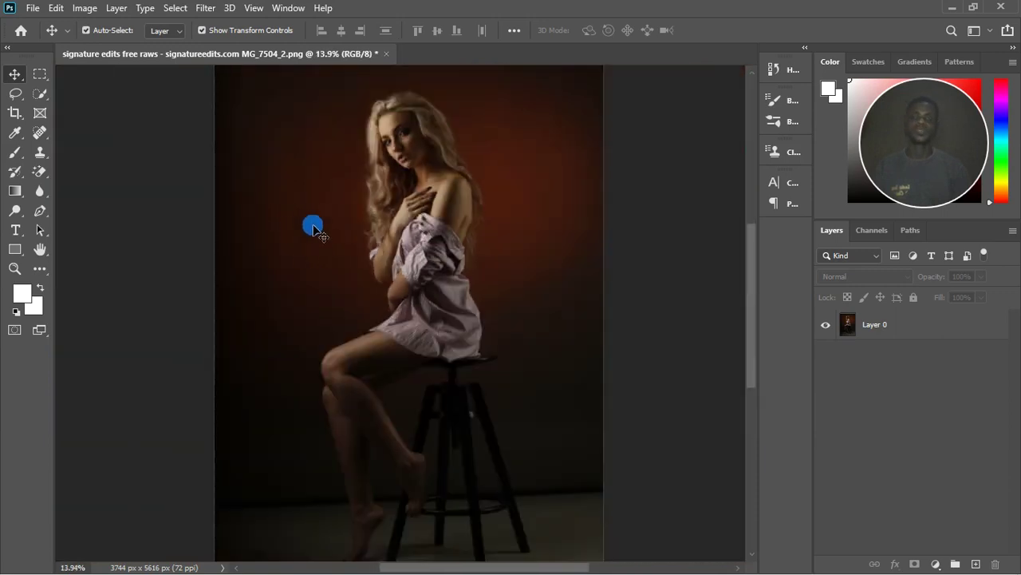
scroll(292, 221, "down", 1)
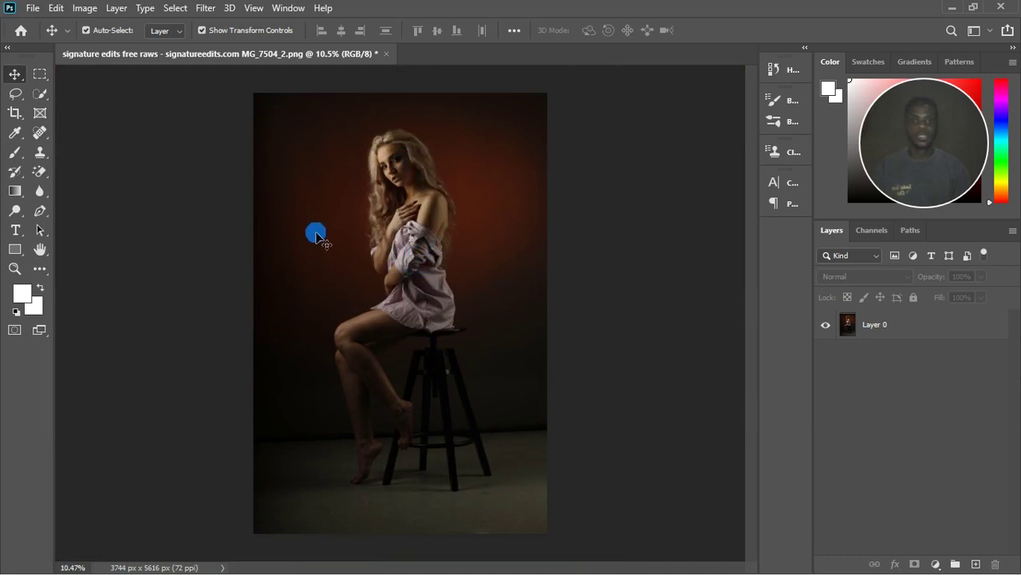
scroll(449, 426, "up", 2)
scroll(469, 419, "down", 2)
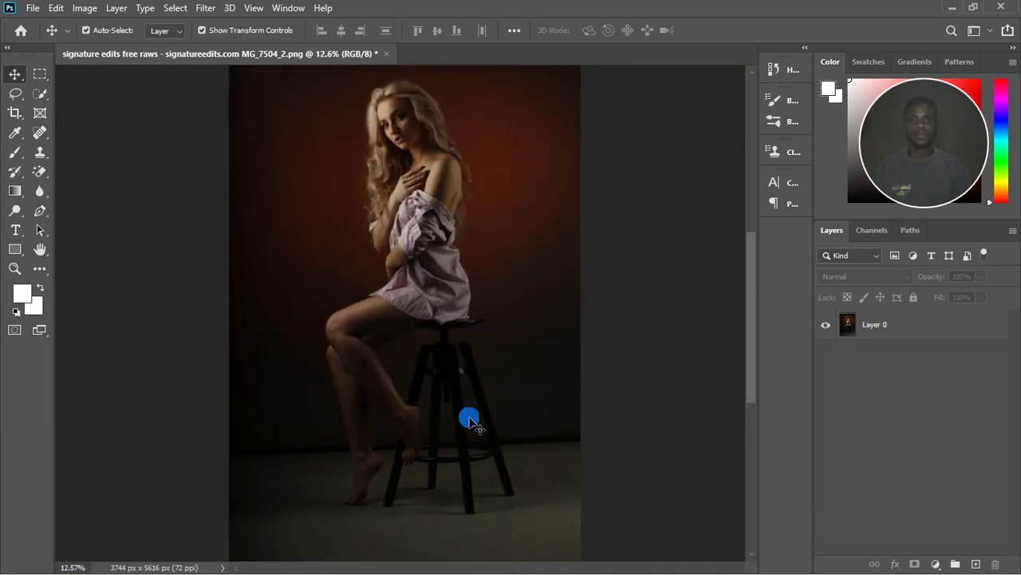
Check the model's forehead, face and upper body again at close range and against the whole photo.
scroll(395, 205, "up", 4)
scroll(476, 218, "up", 5)
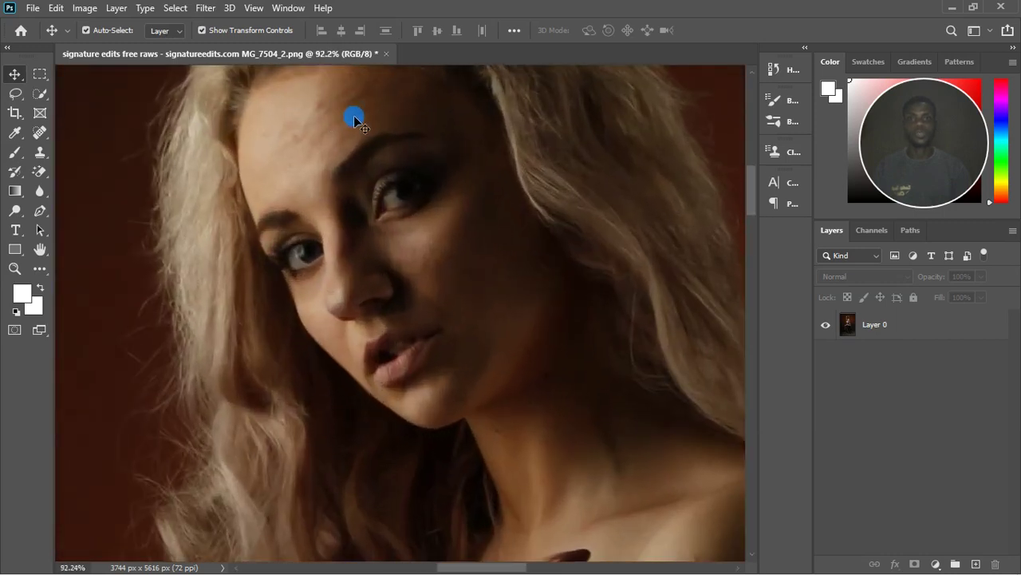
scroll(458, 273, "up", 4)
scroll(459, 275, "down", 4)
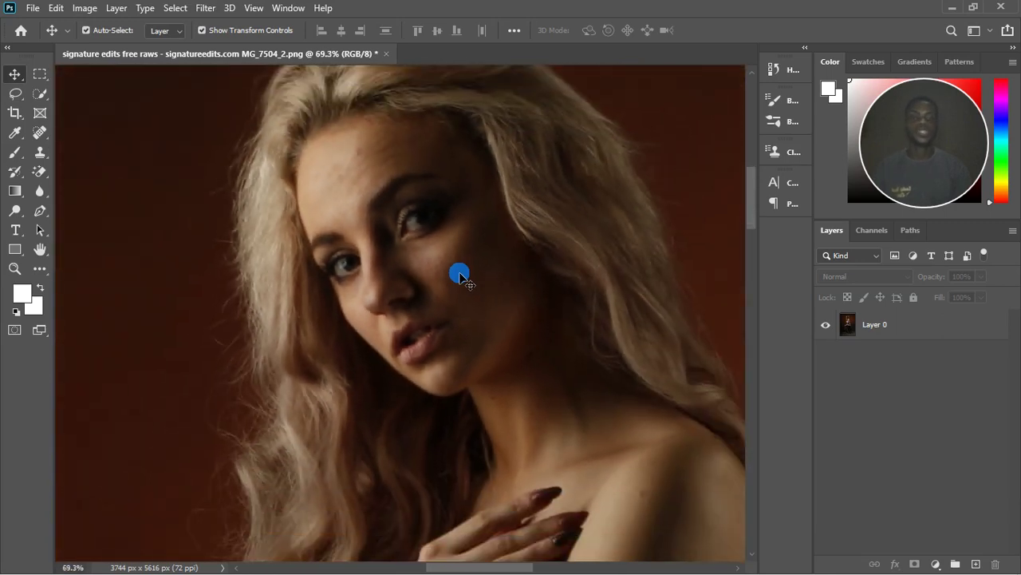
scroll(415, 275, "down", 4)
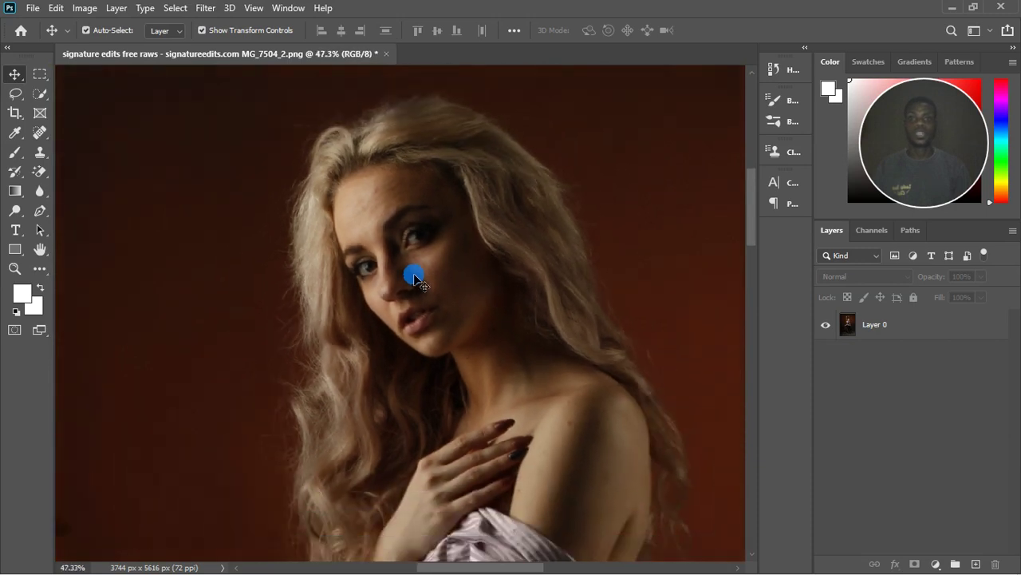
scroll(440, 152, "down", 4)
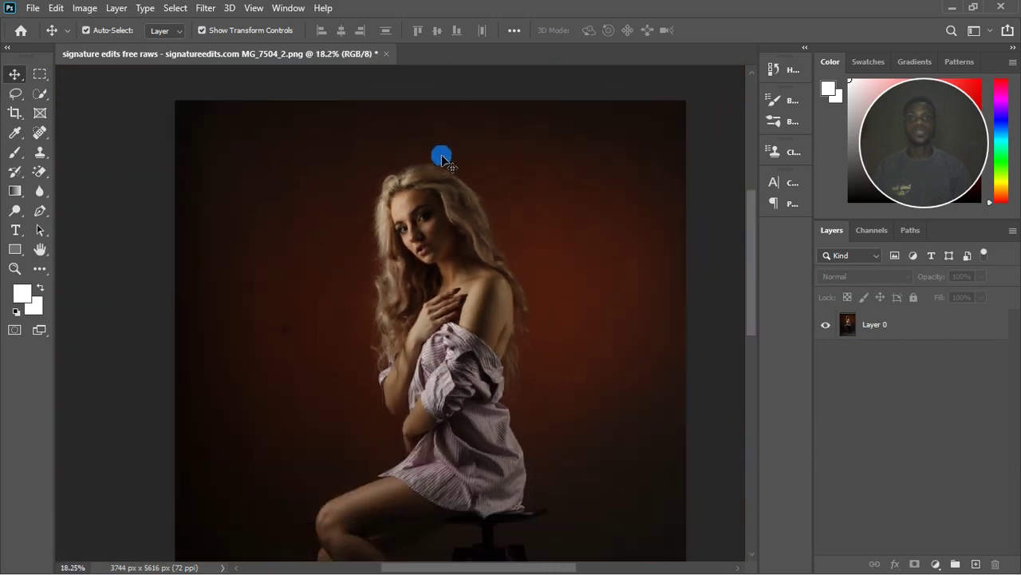
scroll(463, 239, "down", 1)
scroll(434, 207, "up", 5)
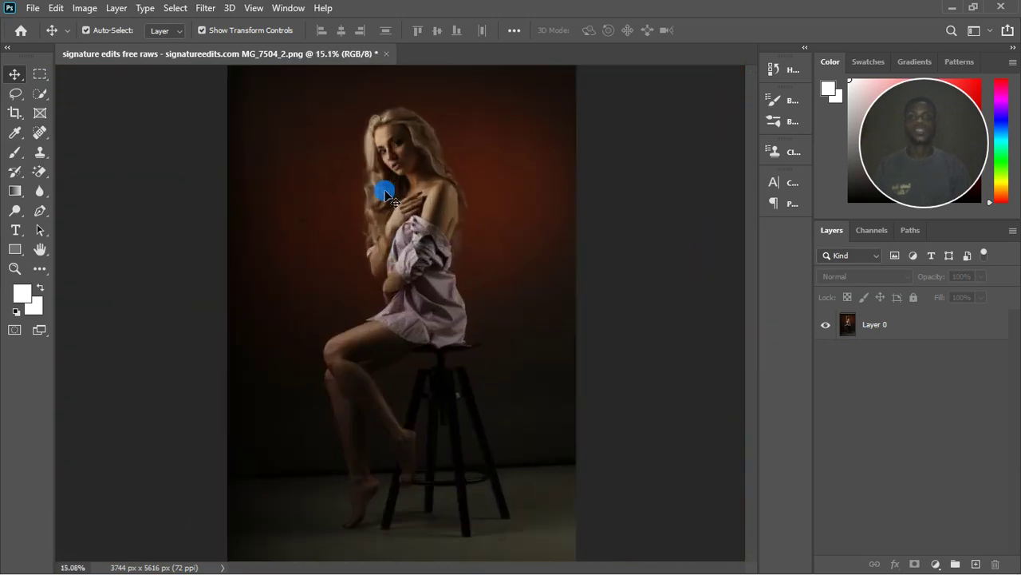
scroll(451, 179, "down", 4)
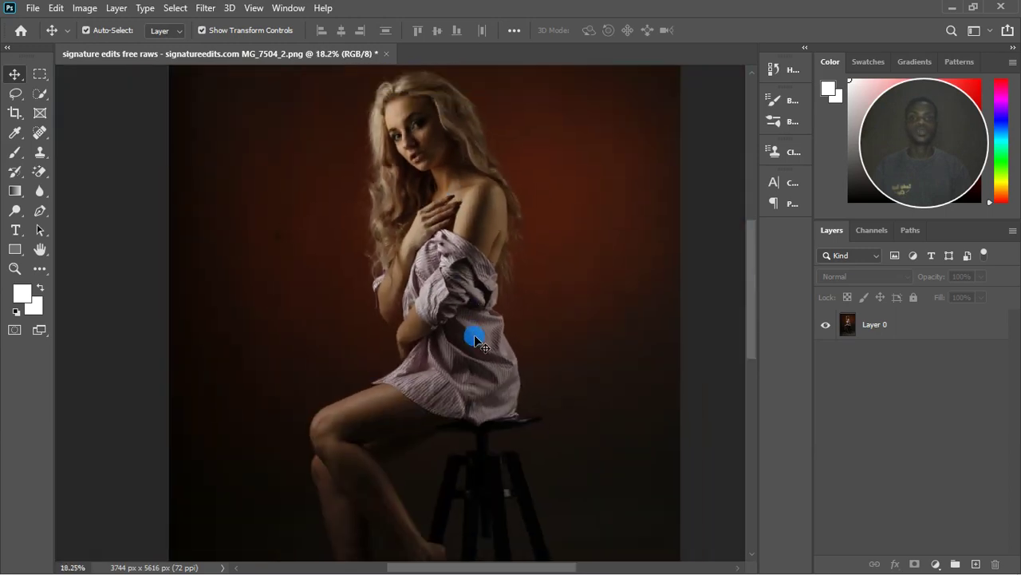
scroll(501, 433, "down", 2)
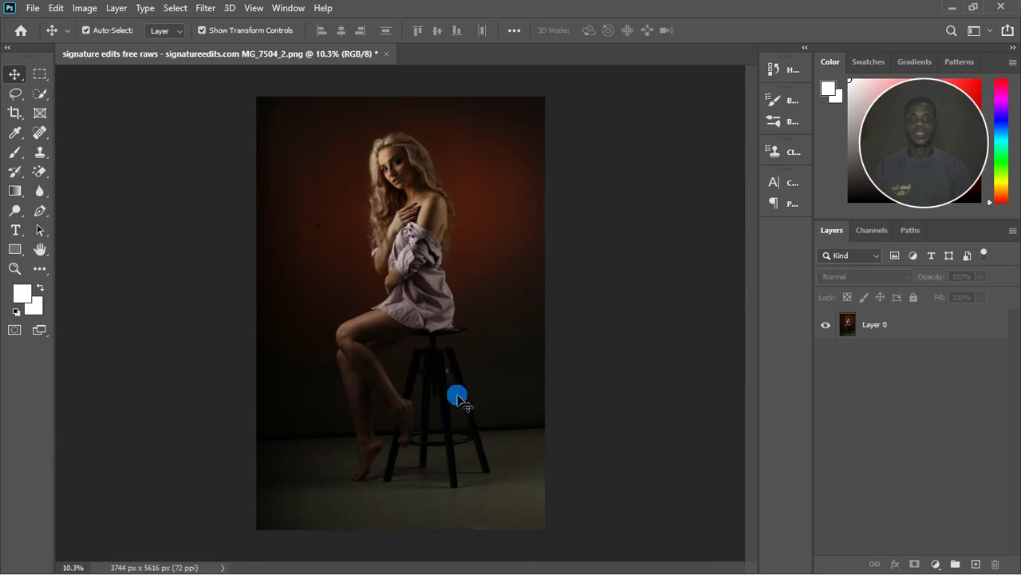
scroll(385, 160, "up", 1)
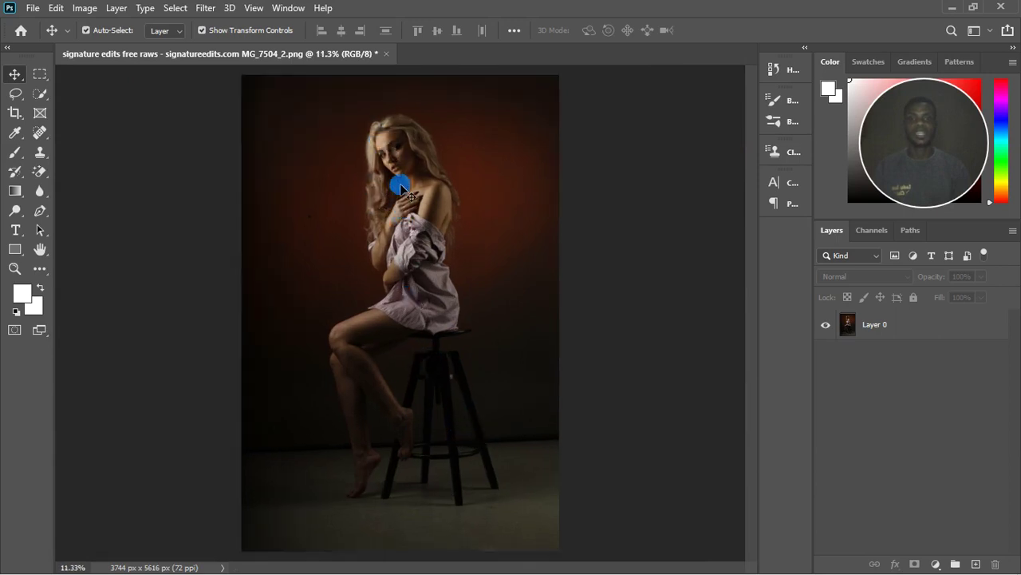
scroll(404, 149, "up", 4)
scroll(403, 163, "up", 2)
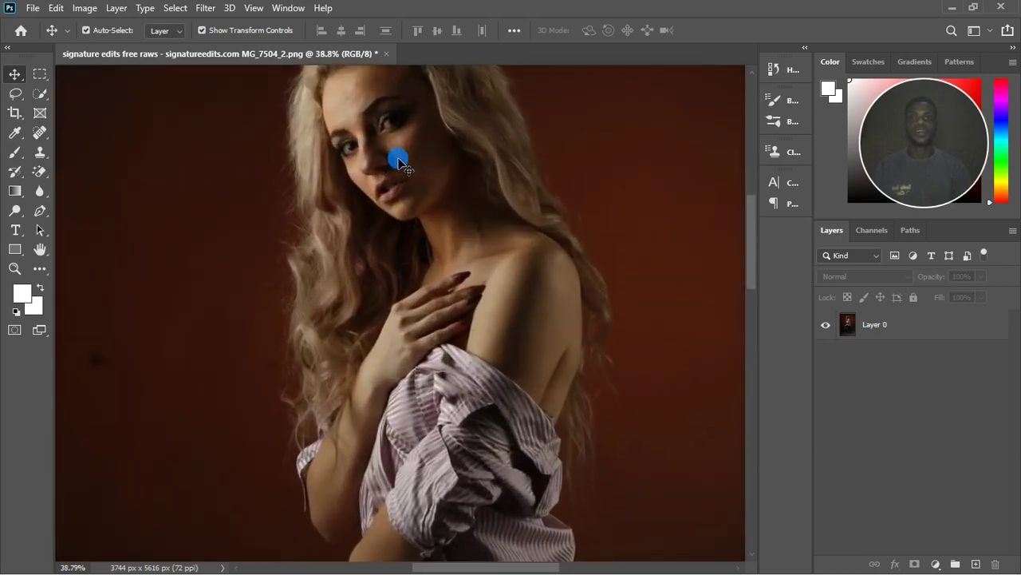
Add a Curves adjustment layer above Layer 0.
scroll(403, 163, "down", 4)
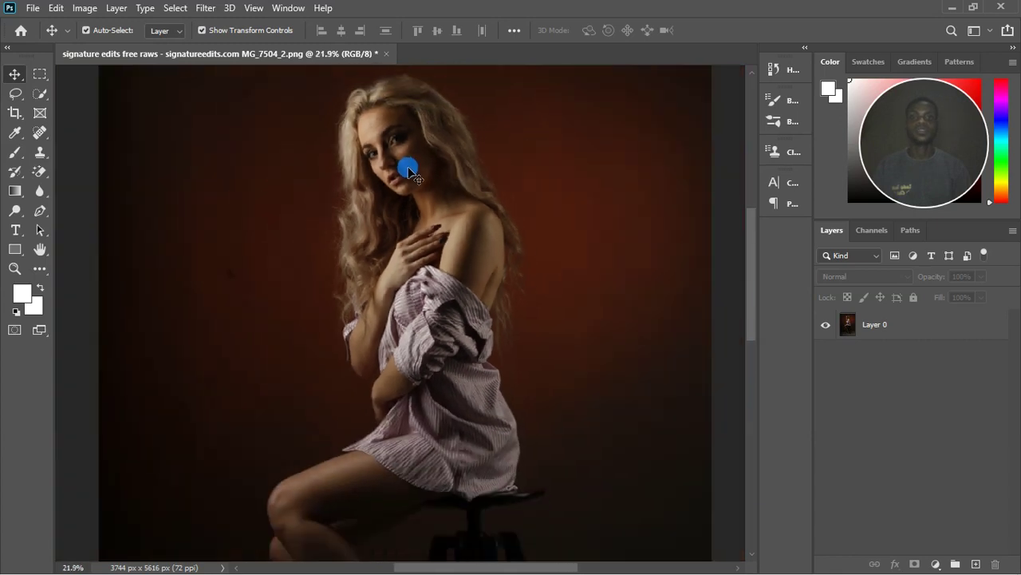
scroll(412, 174, "down", 1)
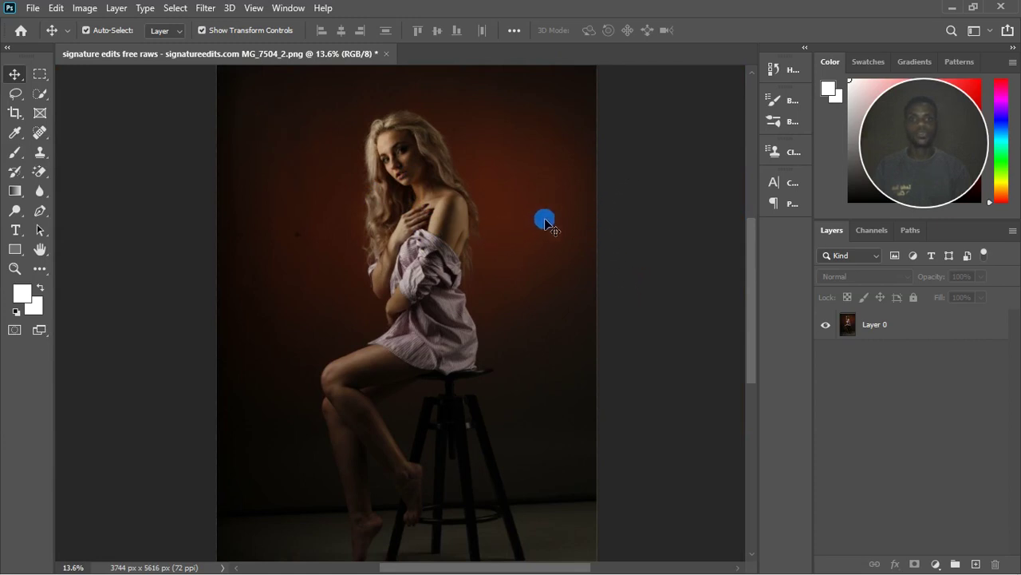
scroll(527, 298, "down", 1)
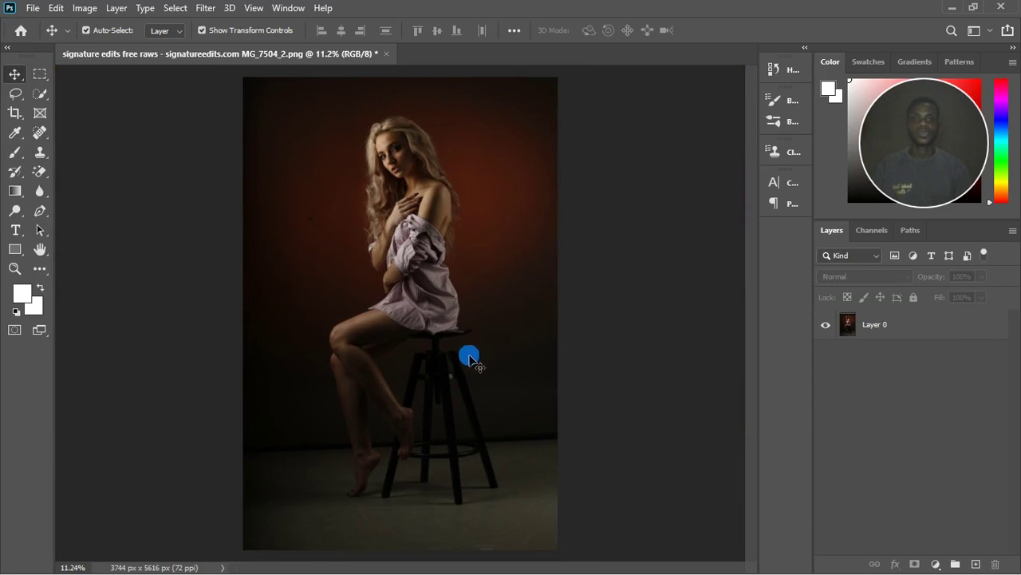
scroll(423, 171, "up", 2)
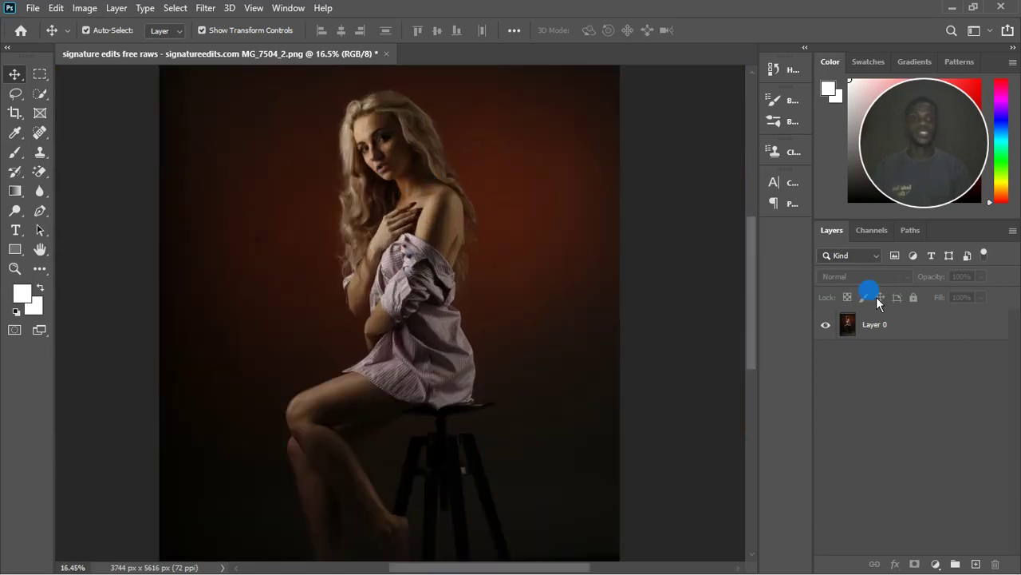
left_click(923, 333)
scroll(451, 242, "down", 1)
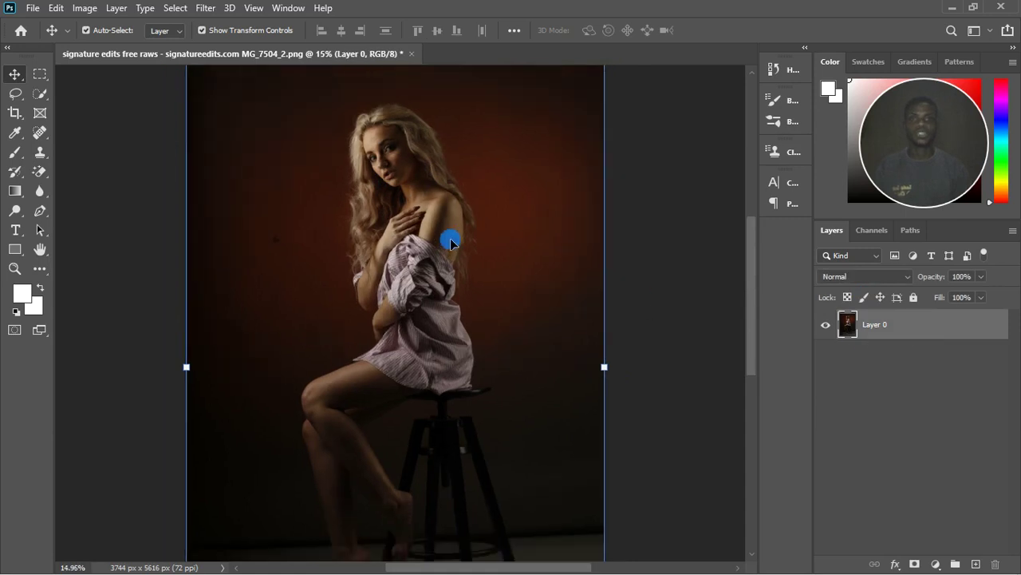
scroll(432, 186, "down", 2)
scroll(394, 121, "up", 3)
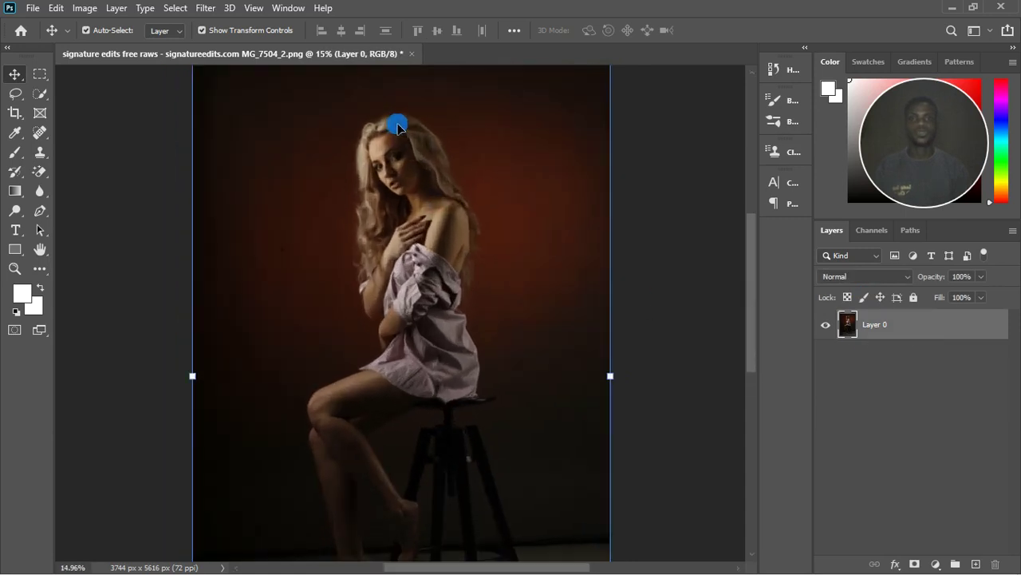
left_click(935, 564)
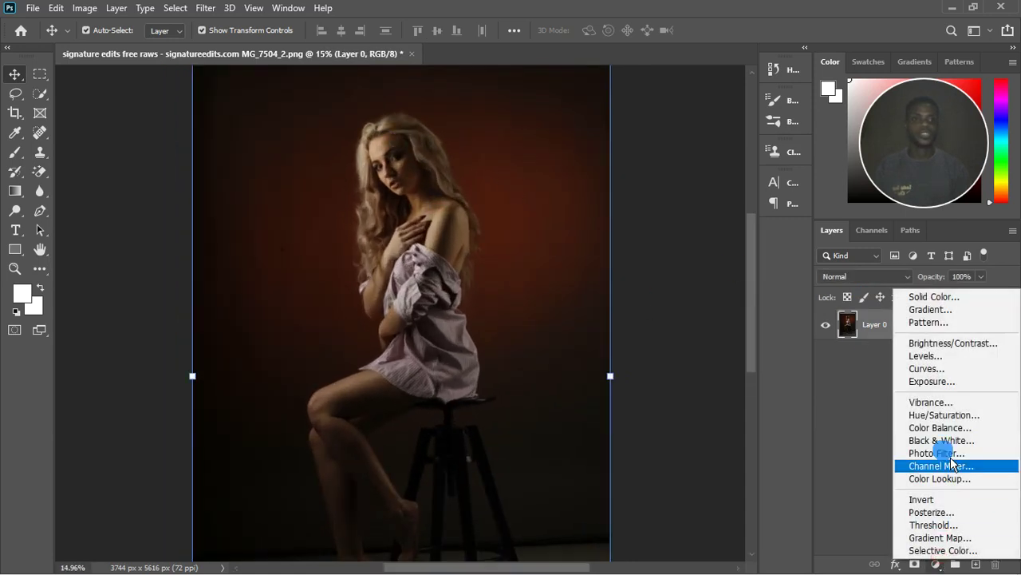
left_click(937, 369)
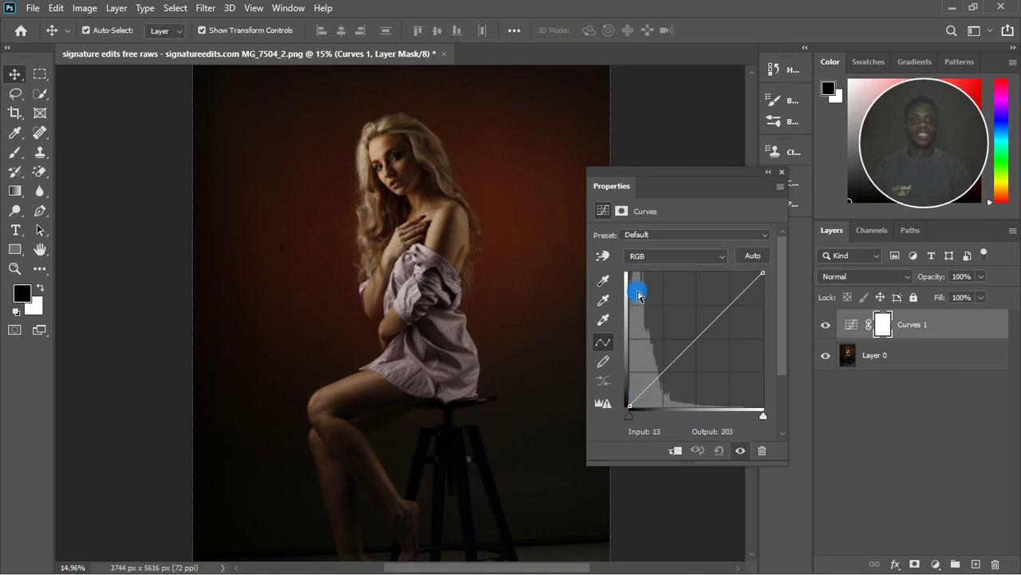
Try brightening the portrait by moving the white point of the RGB curve to input 153, output 255.
scroll(454, 237, "down", 3)
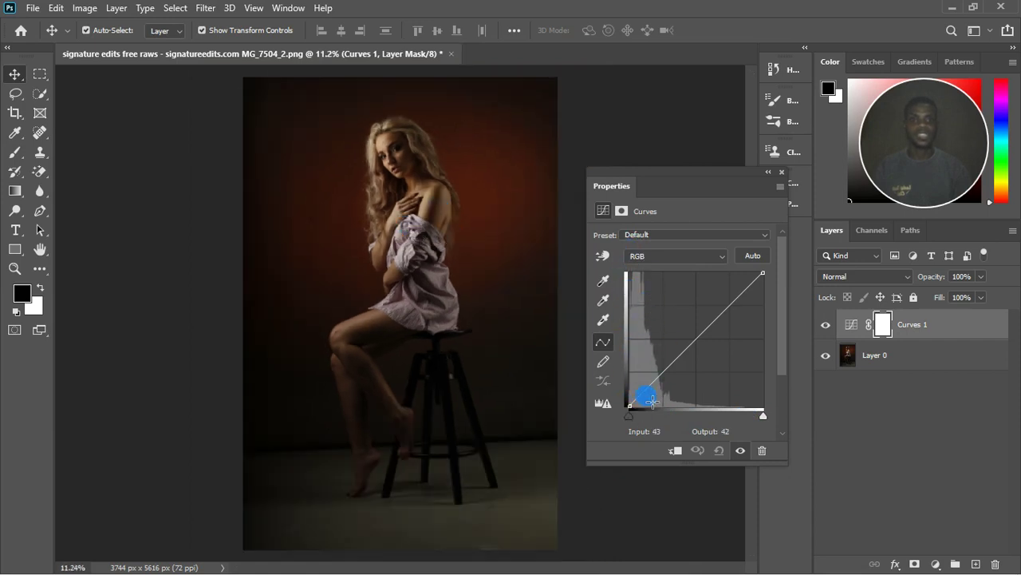
left_click_drag(639, 425, 615, 418)
left_click_drag(694, 409, 755, 416)
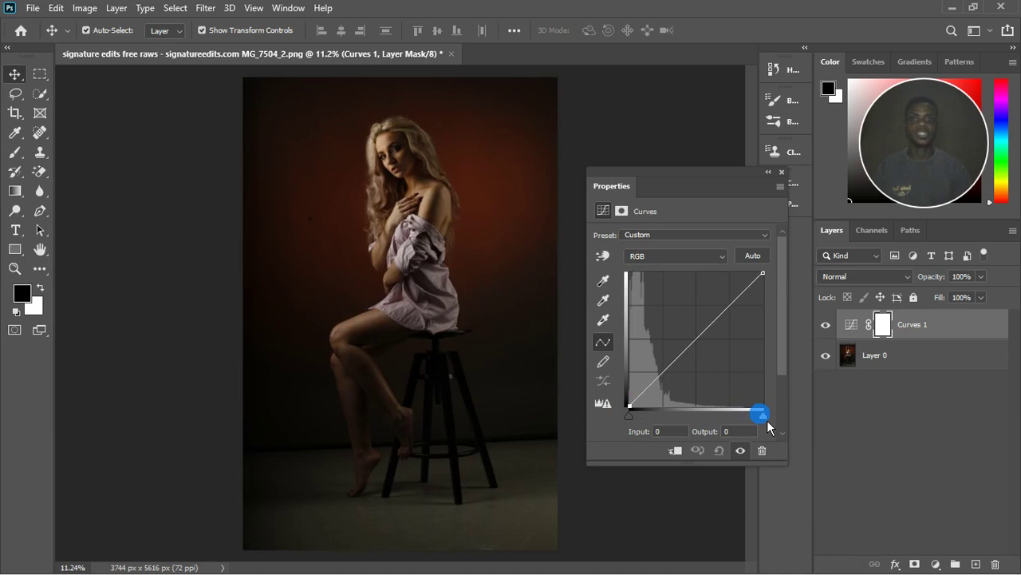
mouse_move(770, 421)
left_mouse_down()
mouse_move(730, 414)
mouse_move(756, 416)
left_mouse_up()
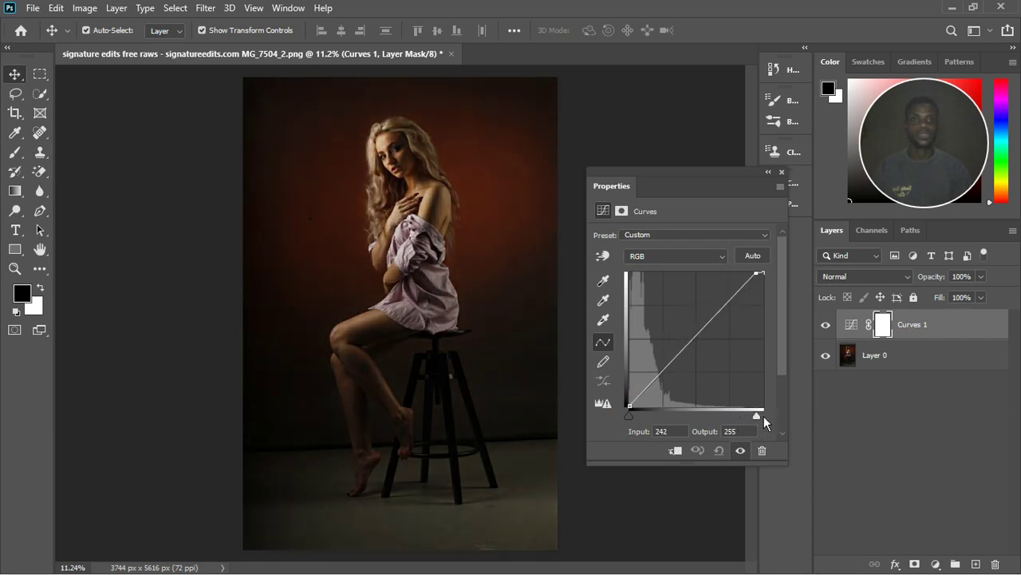
left_click(755, 416)
left_click_drag(755, 414, 718, 418)
left_click(383, 138)
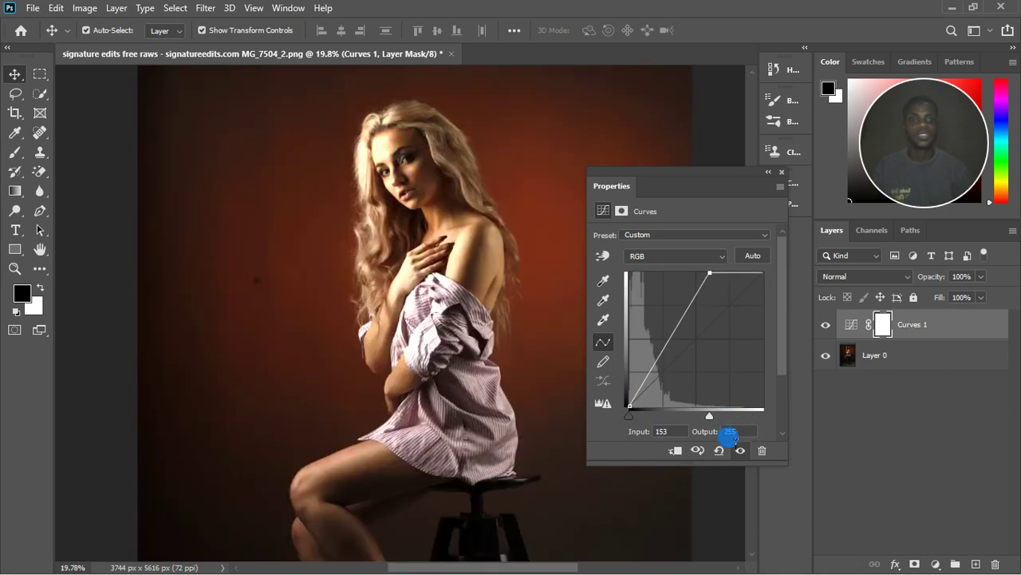
Set the white point of the RGB curve to input 224, output 255, and close the curve settings.
left_click(709, 416)
left_click_drag(748, 422, 752, 421)
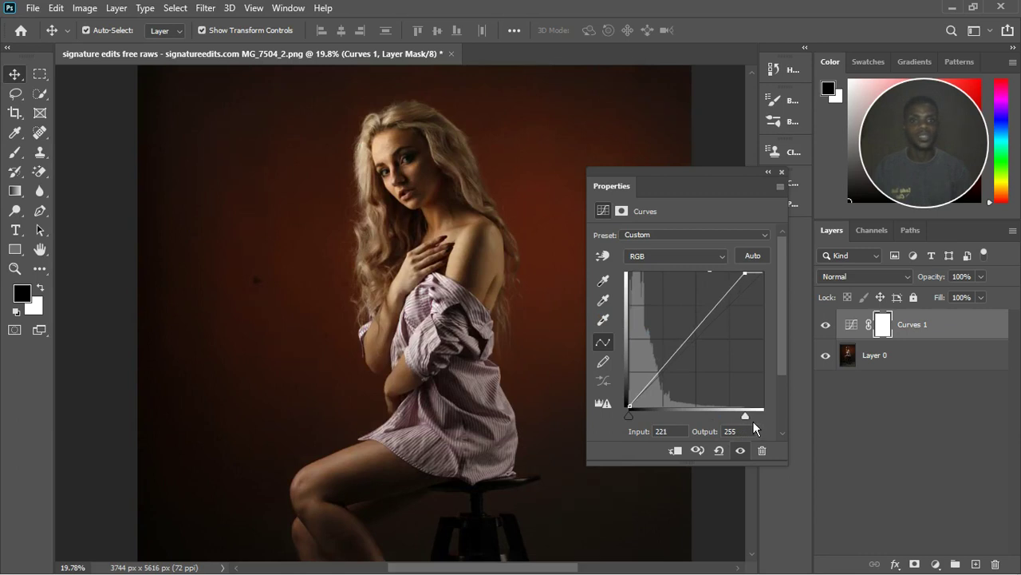
left_click_drag(752, 421, 755, 422)
key("ctrl+0")
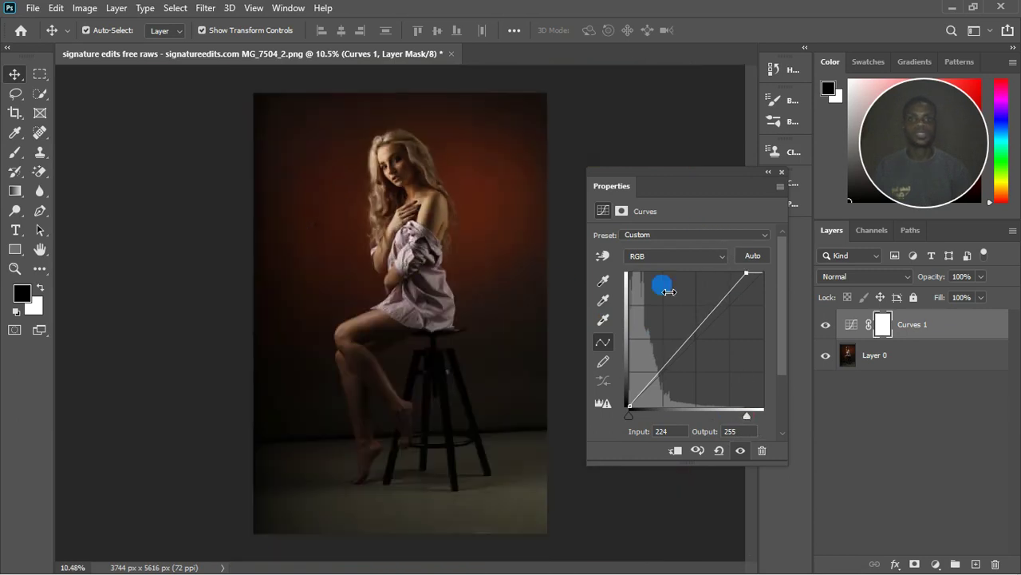
left_click(787, 171)
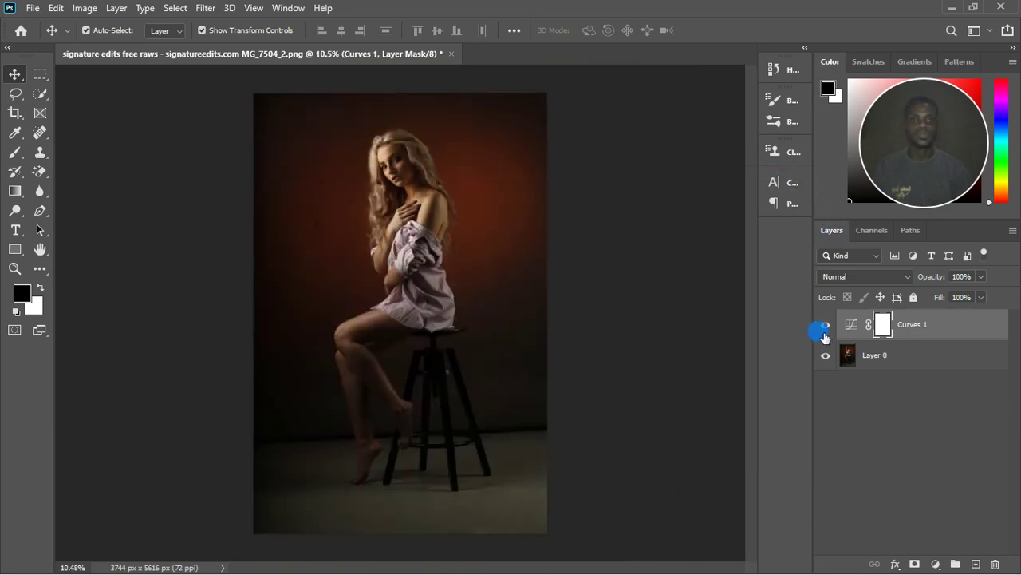
Compare the image with and without the Curves adjustment, across the whole portrait and close up on the stool's metal ring.
left_click(826, 325)
left_click(826, 325)
left_click(851, 324)
scroll(449, 285, "up", 10)
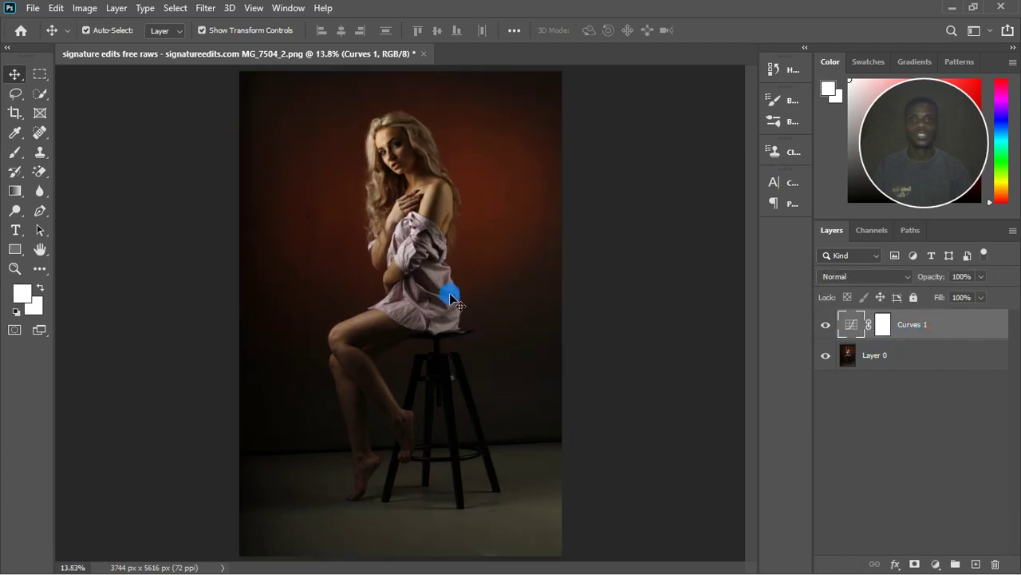
scroll(431, 411, "up", 5)
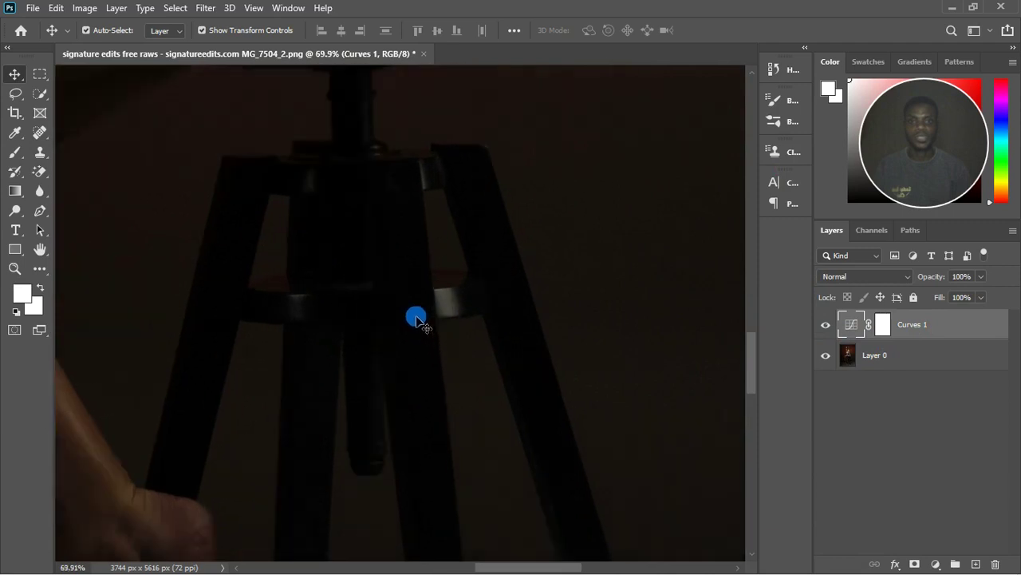
left_click(827, 328)
left_click(827, 326)
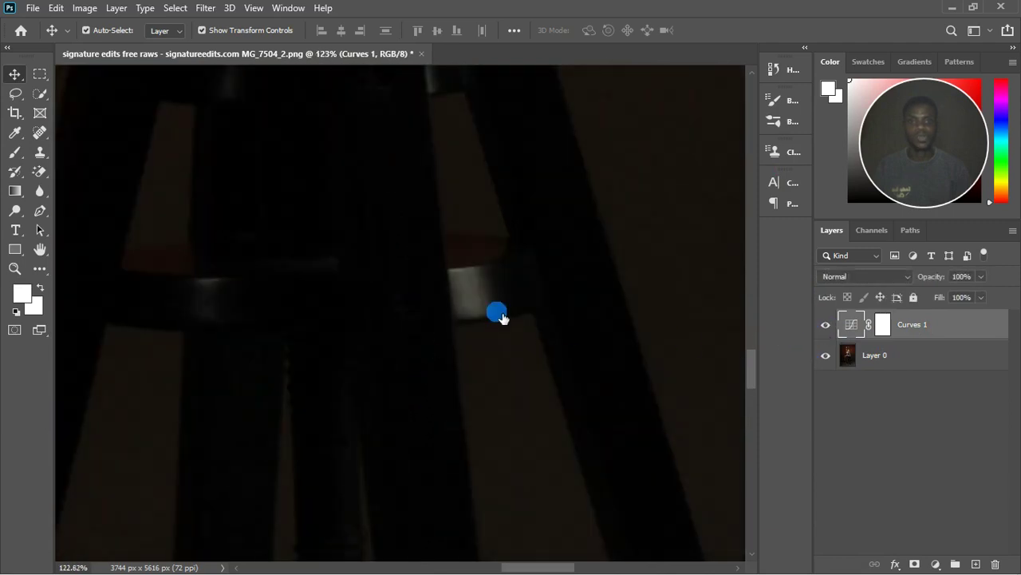
scroll(497, 313, "down", 10)
scroll(497, 314, "down", 6)
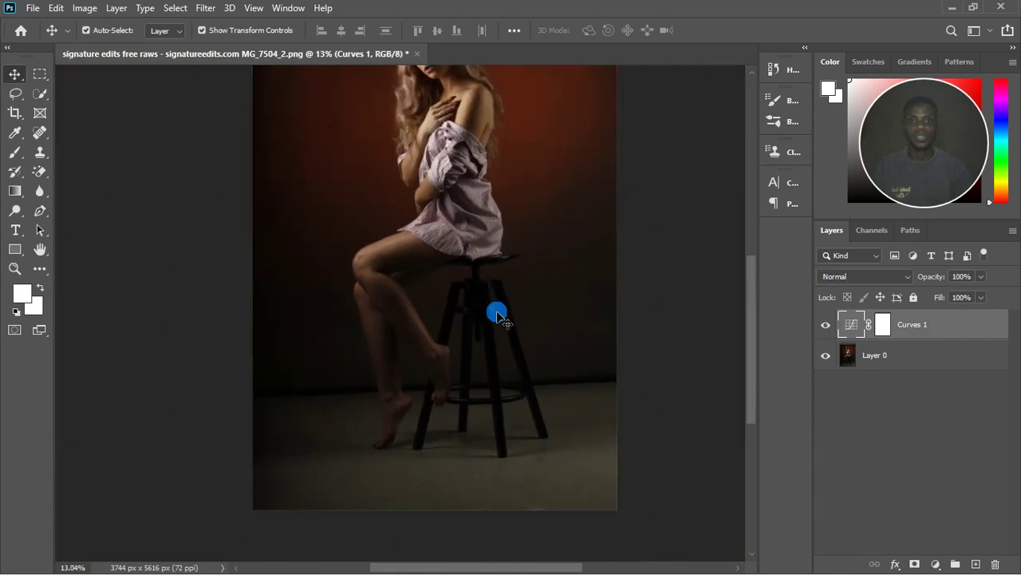
scroll(404, 194, "up", 1)
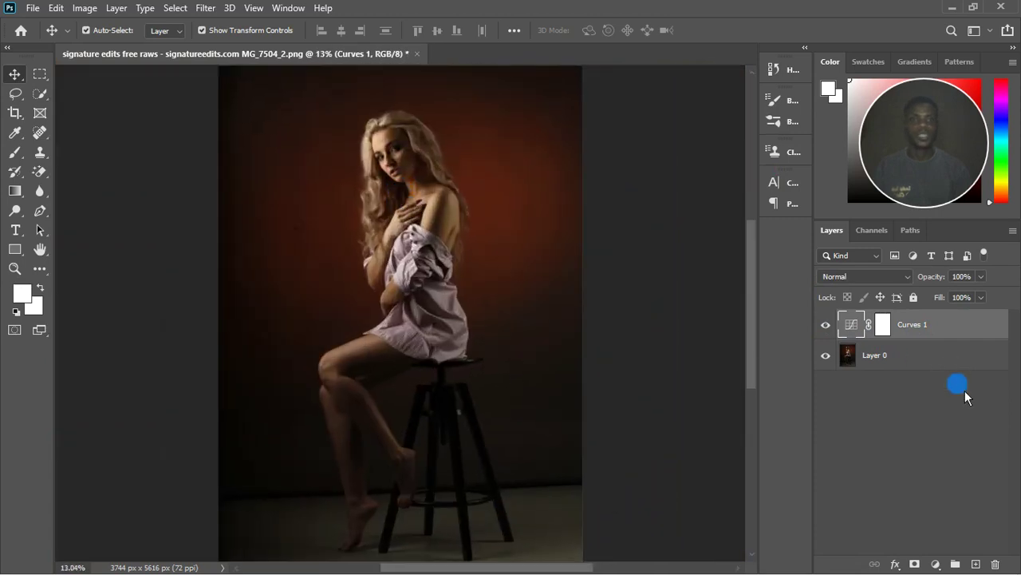
Add an Exposure adjustment layer above Curves 1, try out its exposure value and return it to 0.00.
left_click(938, 564)
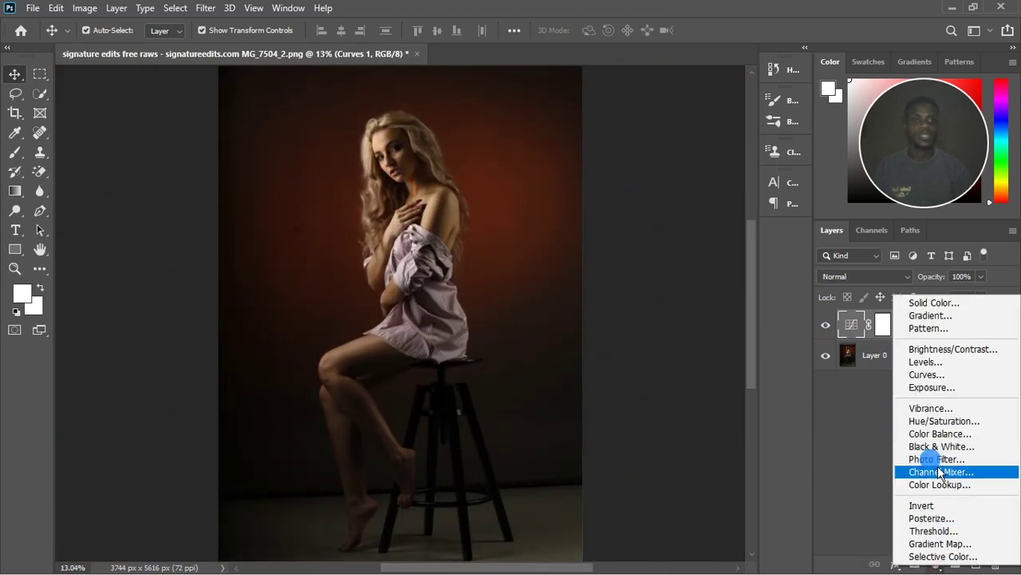
left_click(947, 393)
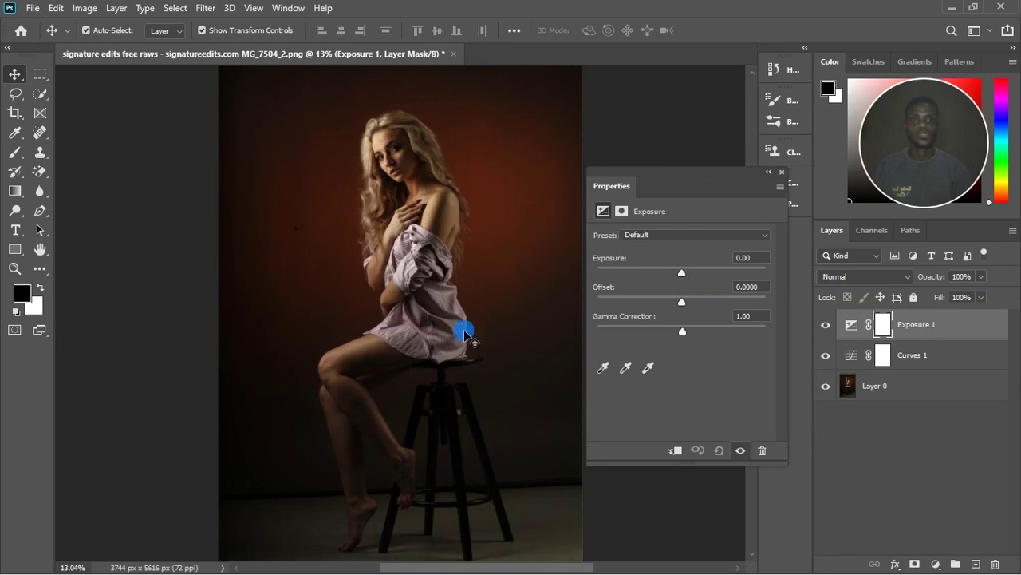
scroll(463, 330, "down", 2)
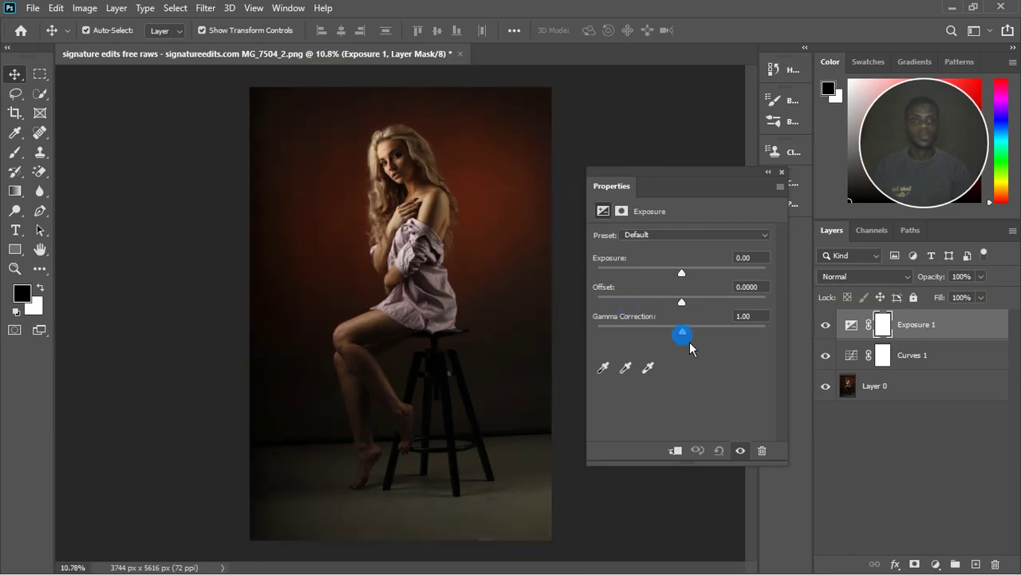
left_click(693, 280)
left_click_drag(701, 280, 685, 284)
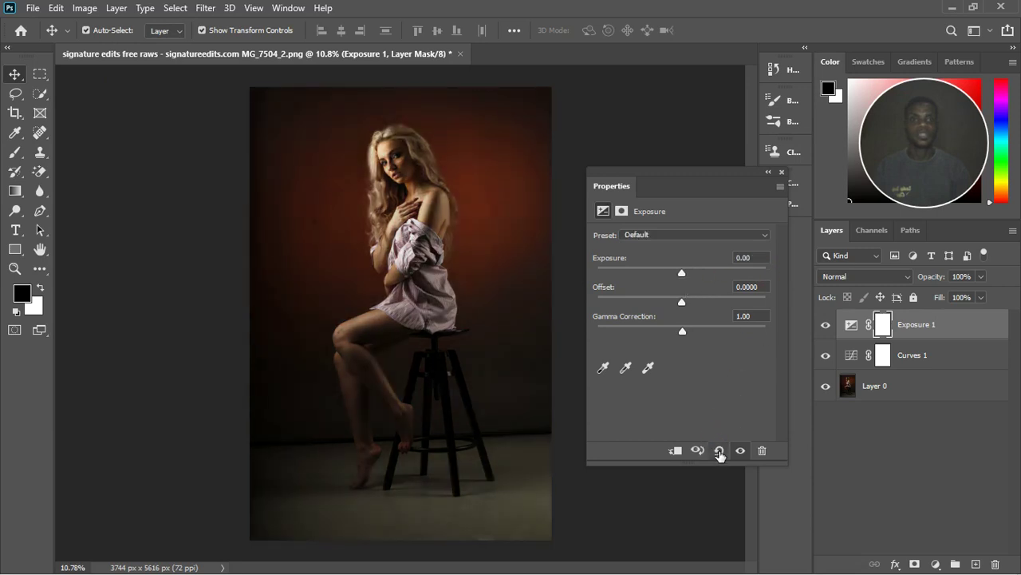
Try raising the Exposure layer's gamma correction to 1.53, judging the shadows on the stool and legs.
mouse_move(691, 338)
left_mouse_down()
mouse_move(704, 338)
mouse_move(659, 335)
mouse_move(685, 336)
mouse_move(676, 337)
left_mouse_up()
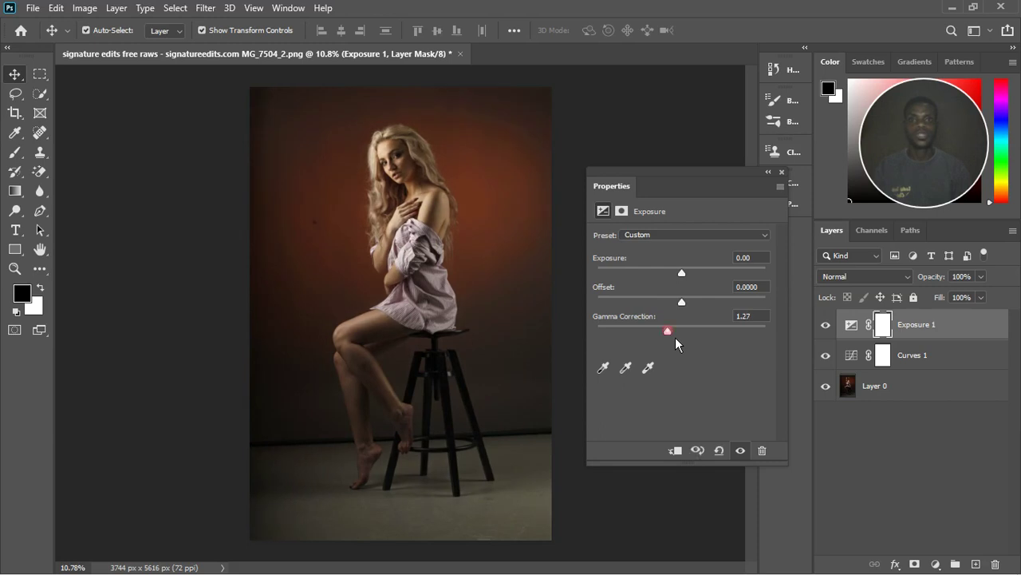
scroll(461, 425, "up", 10)
left_click_drag(461, 424, 469, 340)
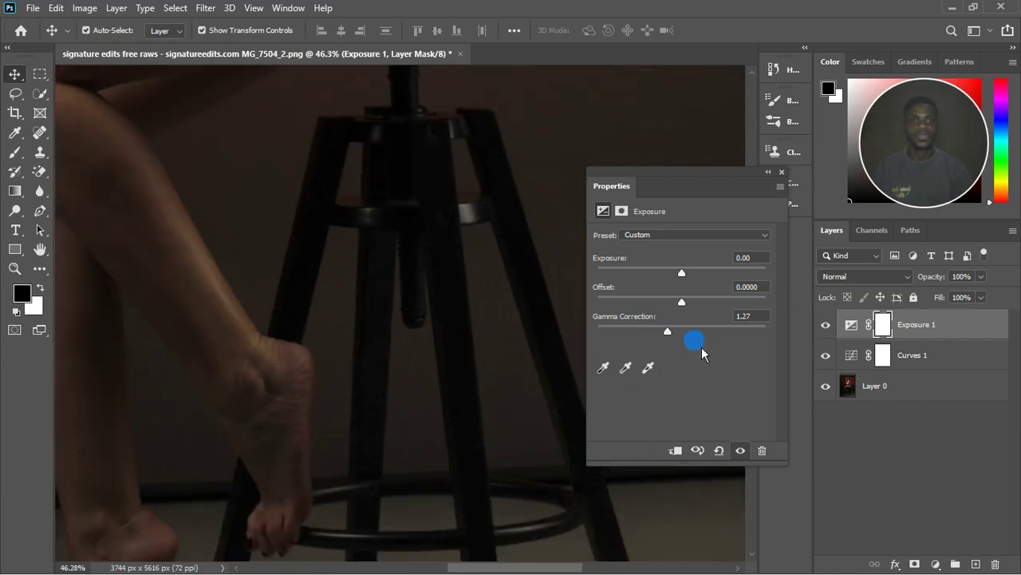
left_click_drag(686, 337, 680, 340)
left_click_drag(674, 339, 669, 339)
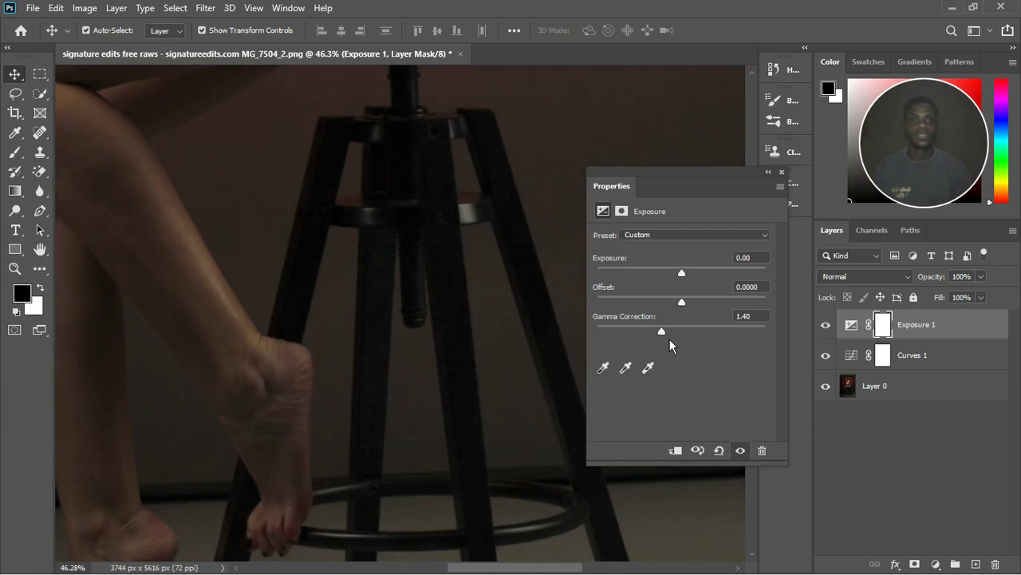
left_click_drag(670, 339, 664, 337)
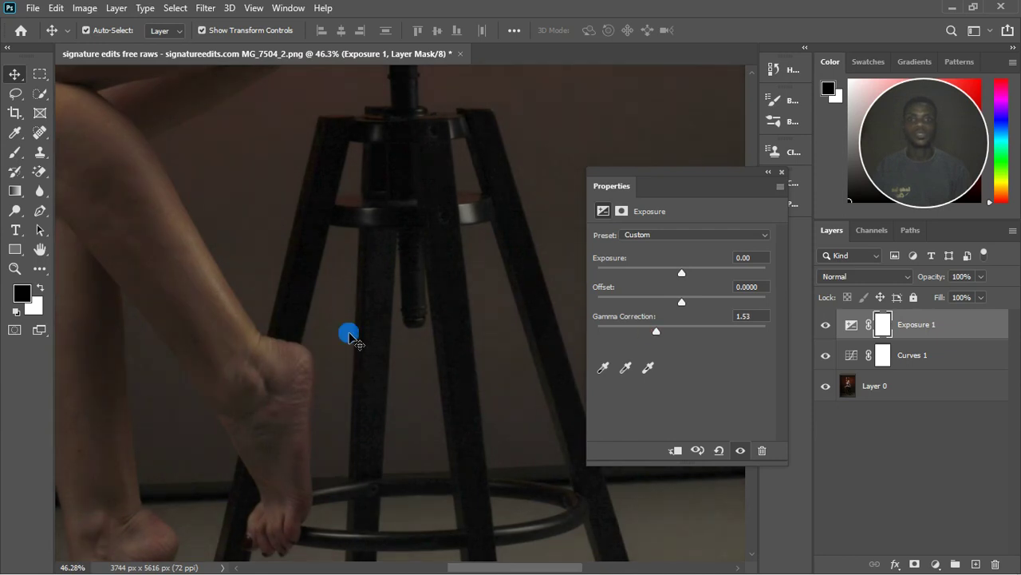
Set the Exposure layer's gamma correction to 1.42 after checking the model's face and upper body.
scroll(359, 342, "down", 5)
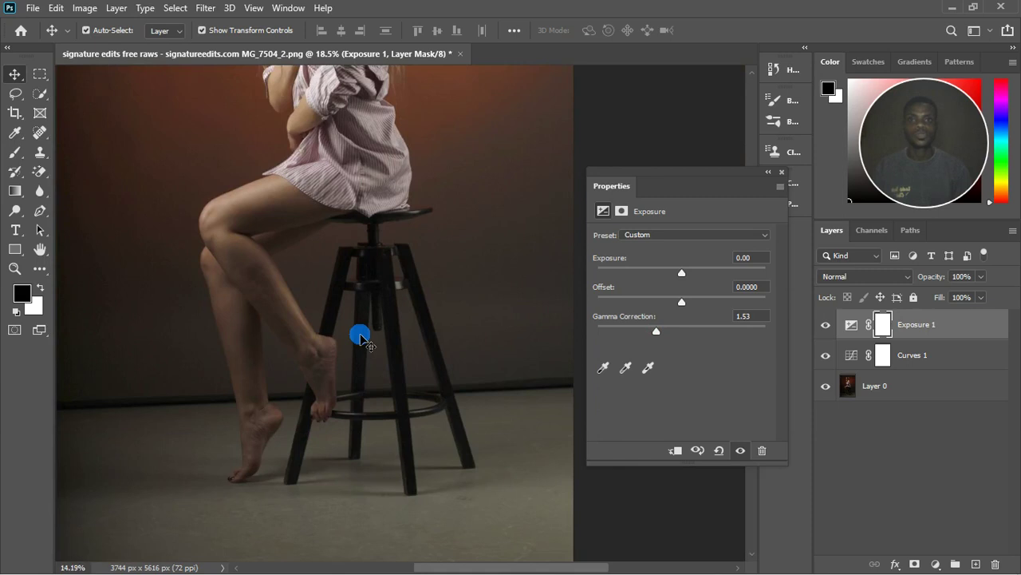
scroll(359, 342, "down", 3)
scroll(409, 165, "up", 1)
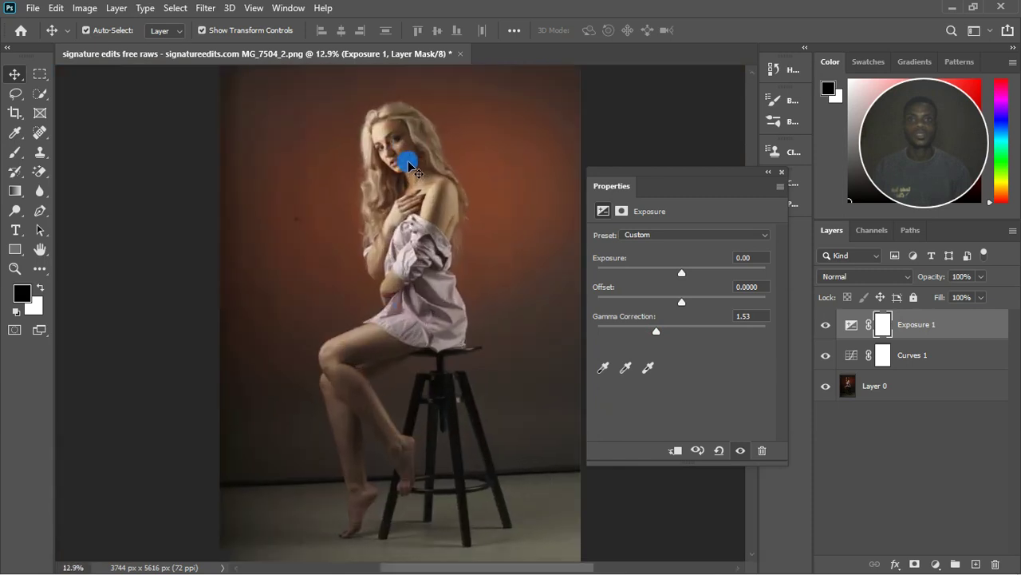
scroll(410, 161, "up", 1)
scroll(409, 161, "up", 2)
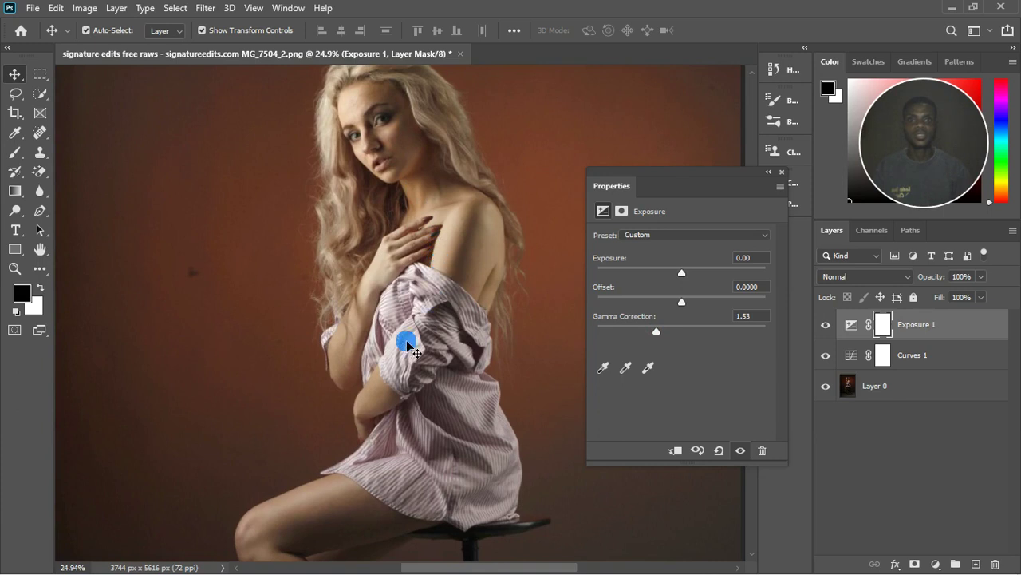
left_click_drag(666, 338, 668, 339)
Compare the whole portrait with and without the Exposure adjustment, leaving the adjustment switched on.
scroll(405, 330, "down", 2)
scroll(410, 270, "down", 1)
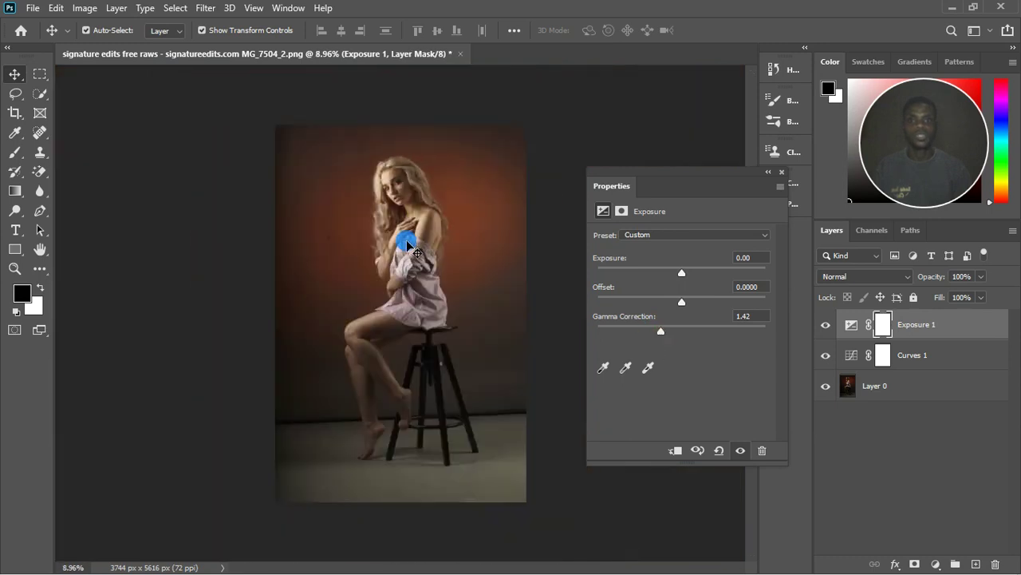
scroll(423, 238, "up", 1)
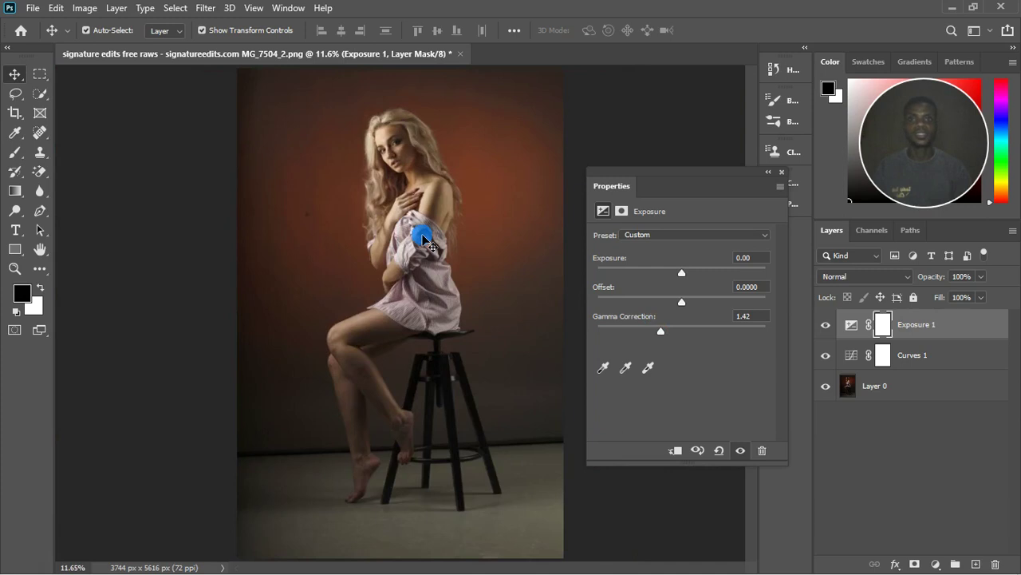
left_click(741, 450)
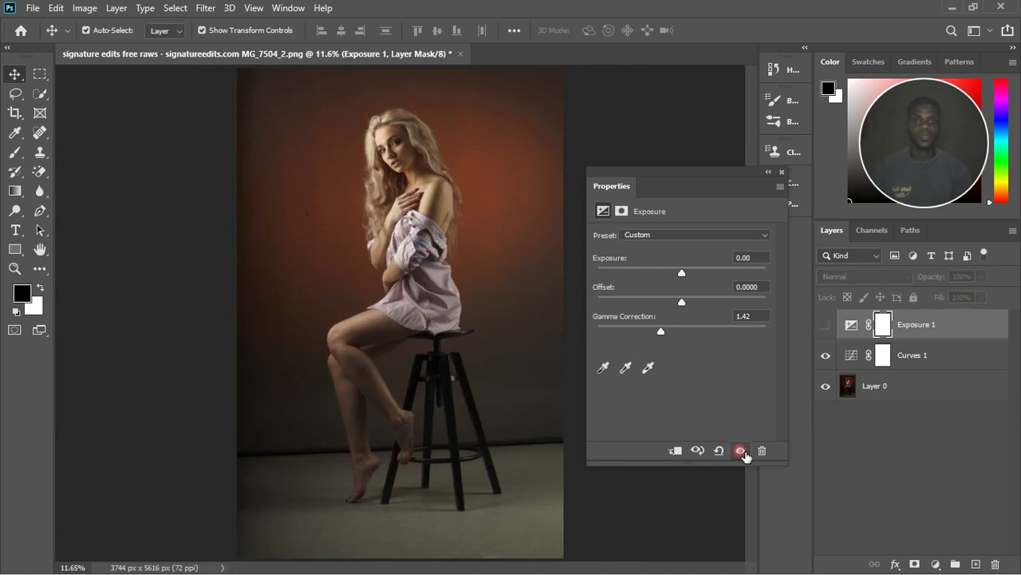
left_click(741, 451)
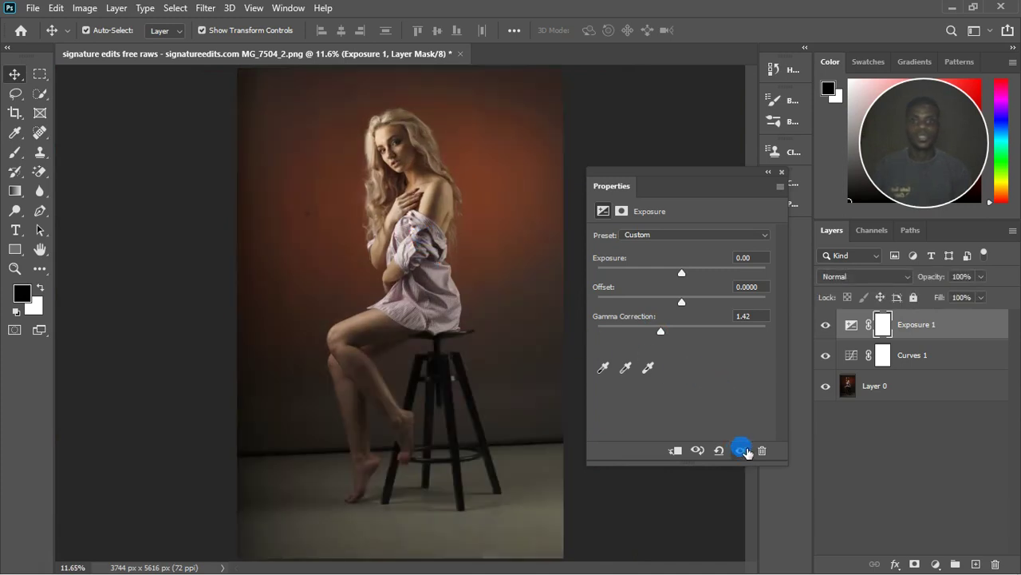
Set the Exposure layer's gamma correction to 1.32 and close its properties.
left_click(661, 330)
left_click_drag(667, 339, 674, 350)
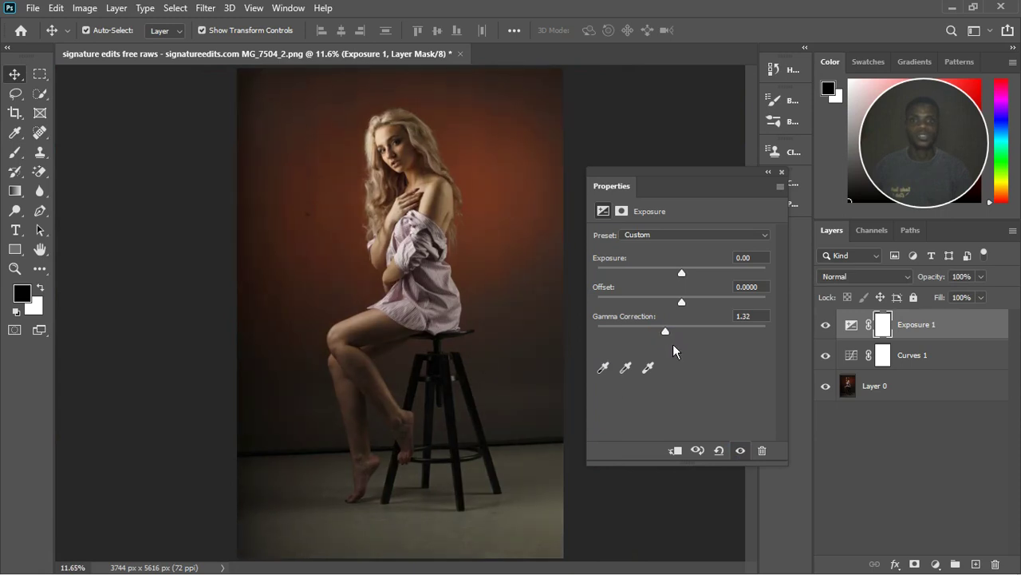
left_click(787, 171)
left_click(444, 353)
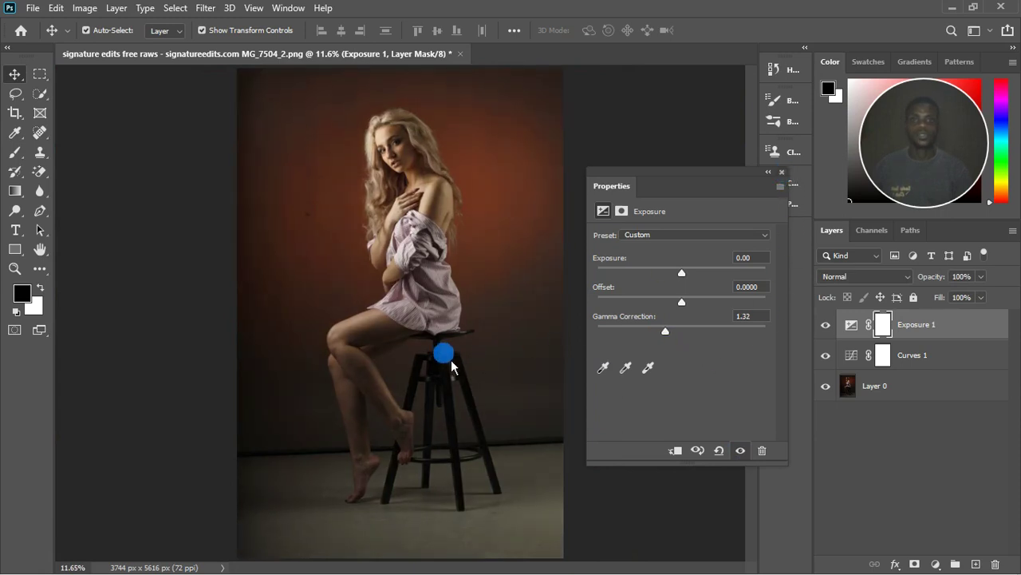
left_click(782, 172)
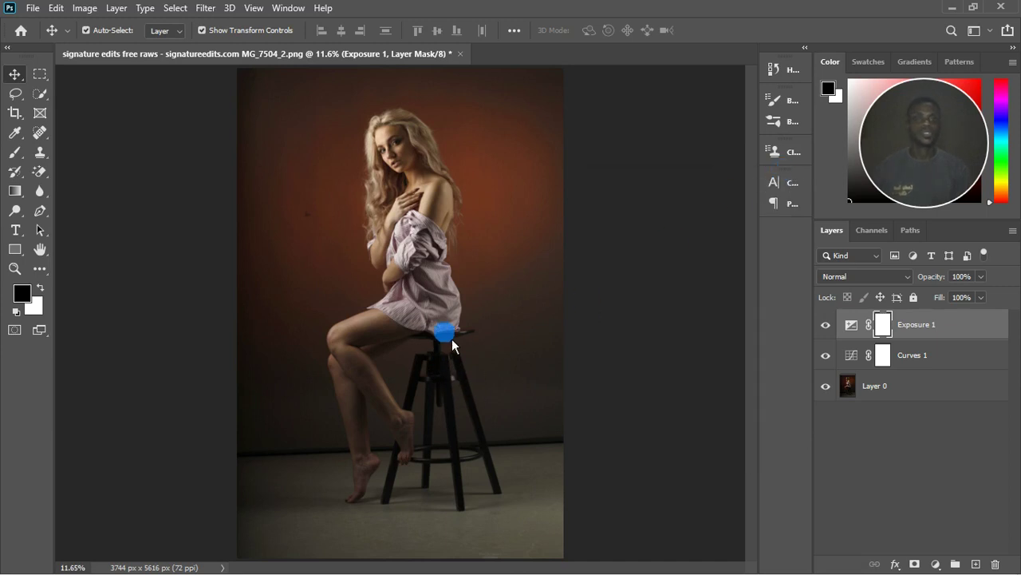
Compare the stool's shadows close up with and without the Exposure adjustment, leaving it on, and check the whole portrait.
scroll(479, 388, "up", 5)
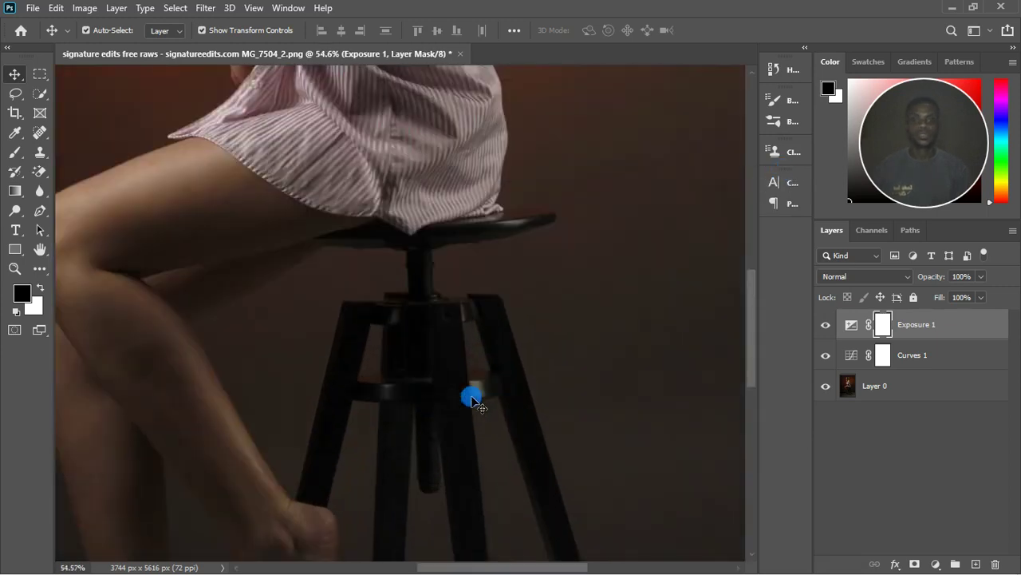
scroll(473, 399, "up", 1)
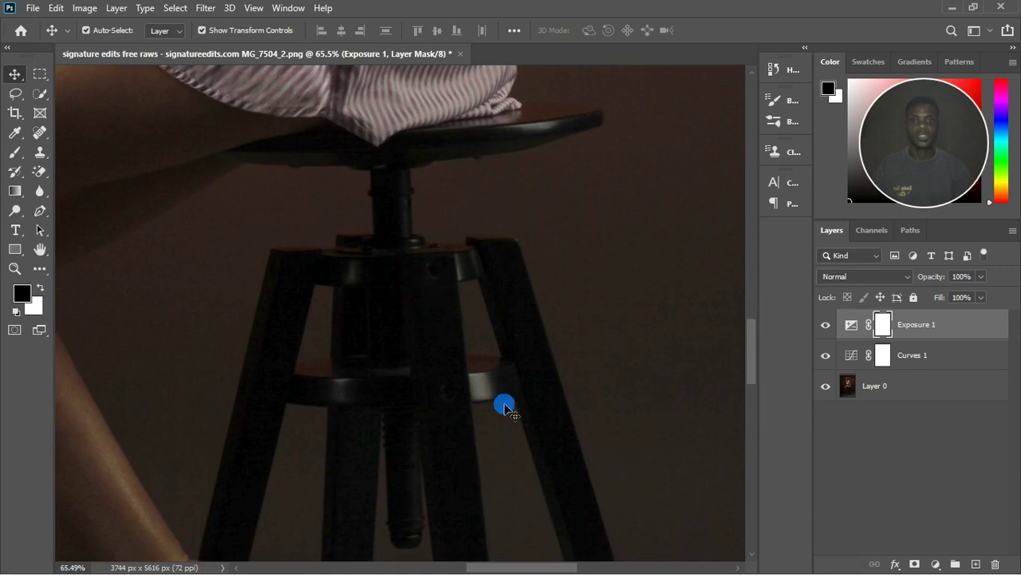
left_click(826, 324)
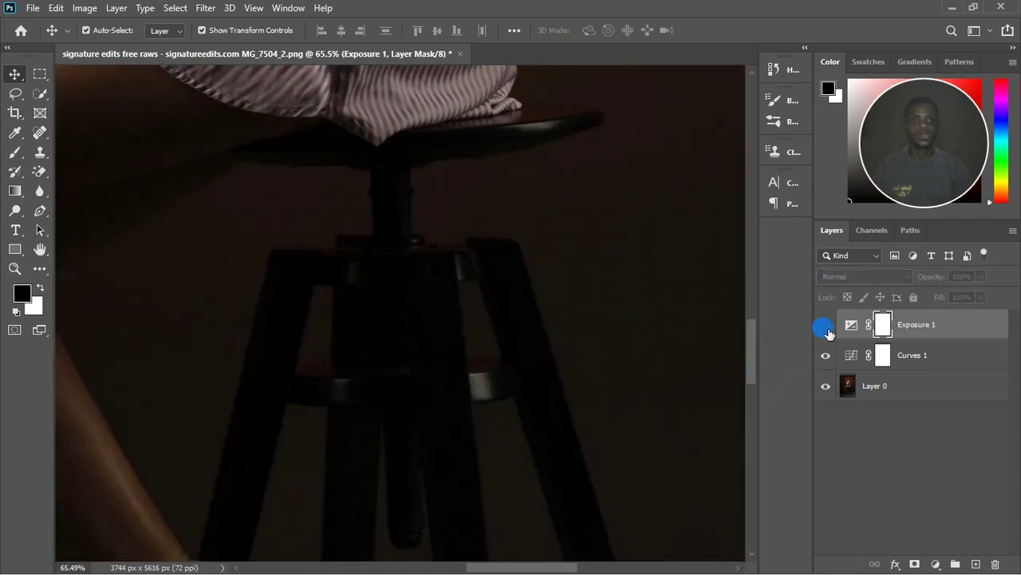
left_click(826, 324)
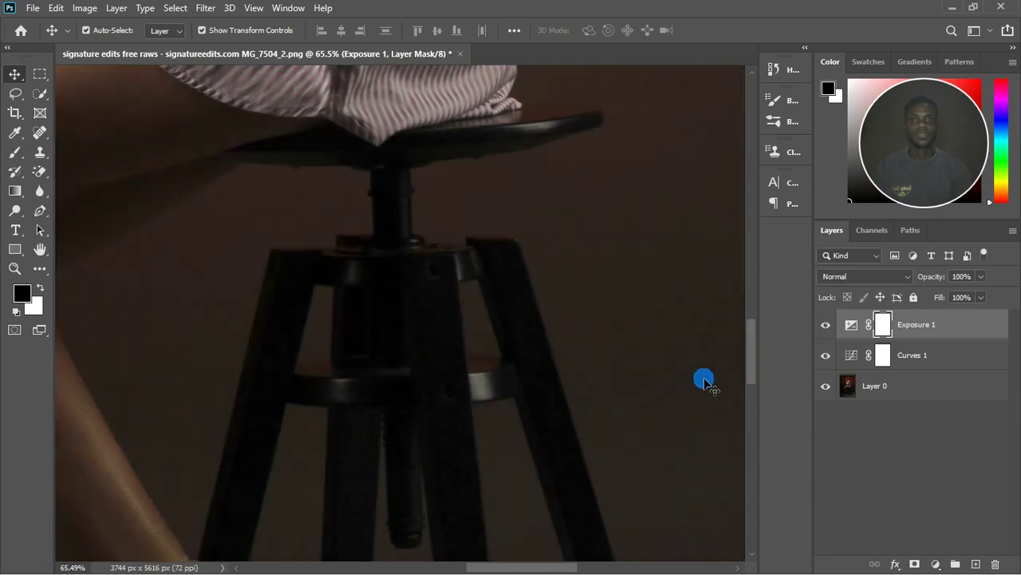
scroll(492, 401, "down", 5)
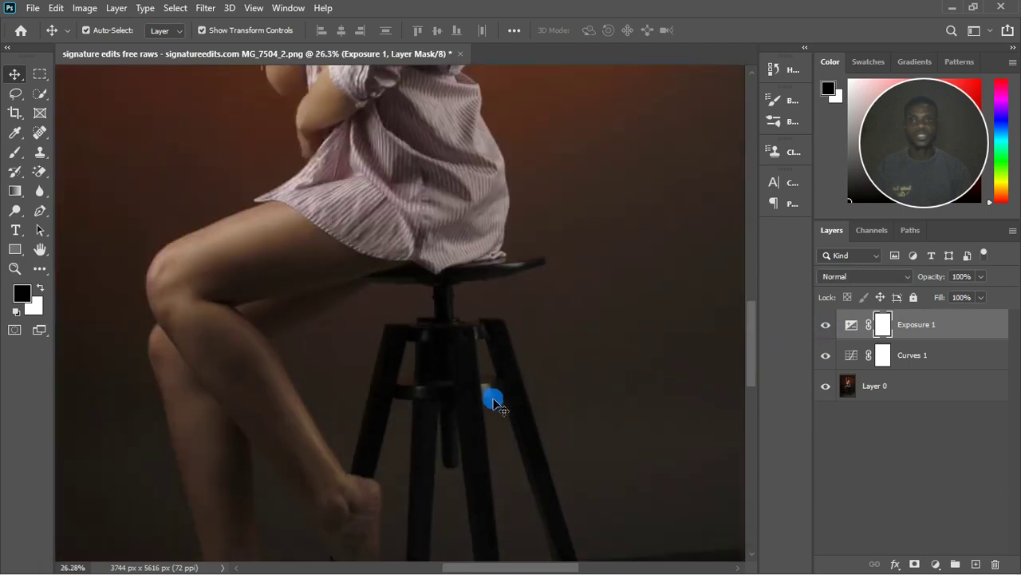
scroll(495, 405, "down", 1)
scroll(480, 369, "down", 2)
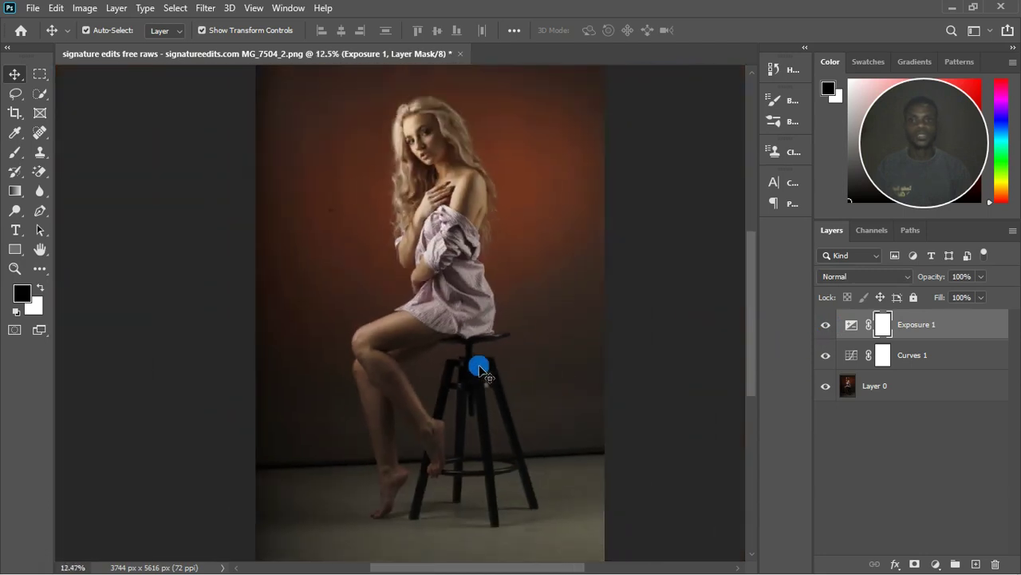
scroll(479, 369, "down", 1)
scroll(404, 151, "up", 2)
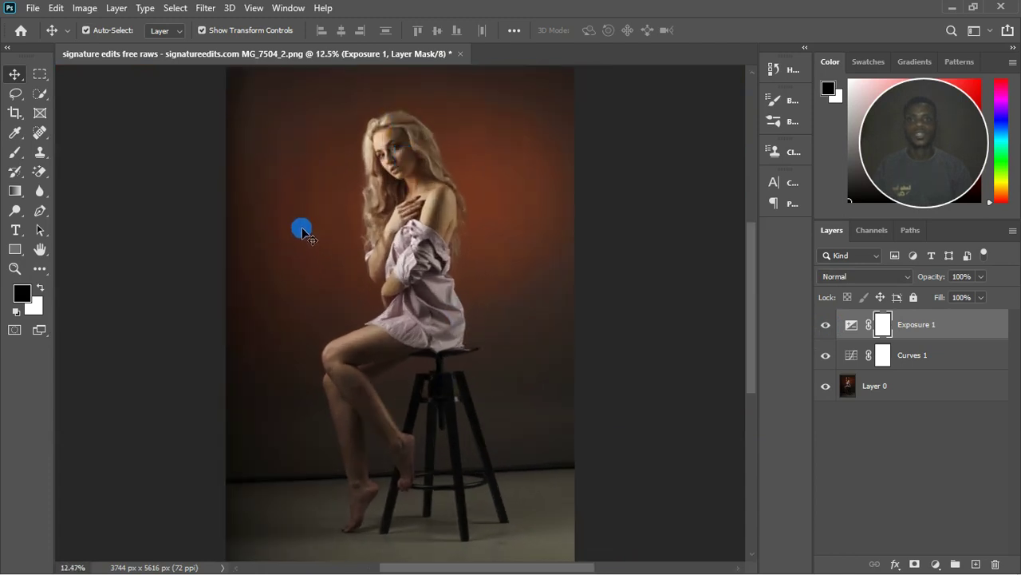
Stamp all visible layers into a new merged layer above the Exposure 1 adjustment.
left_click(970, 338)
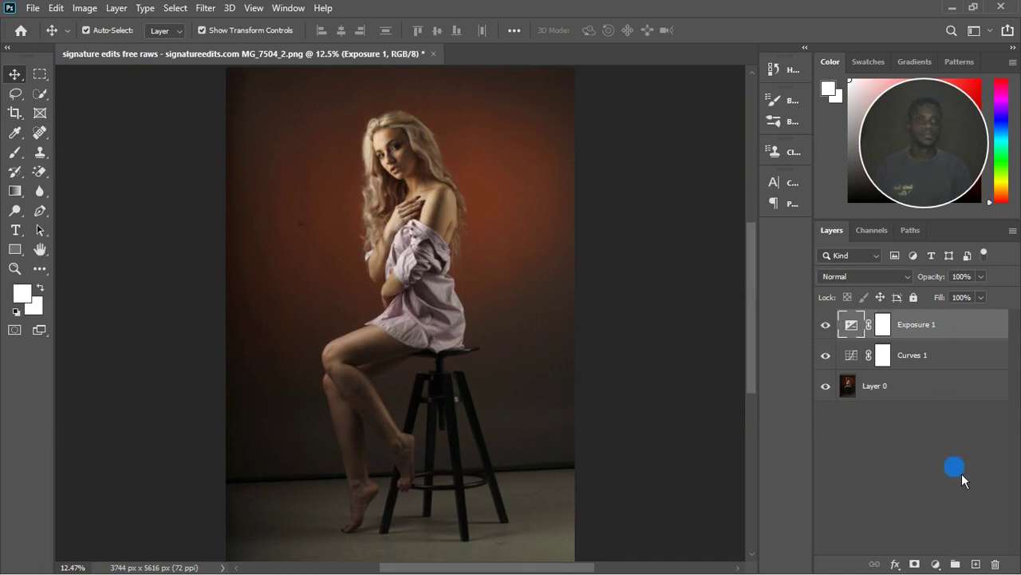
left_click(948, 356)
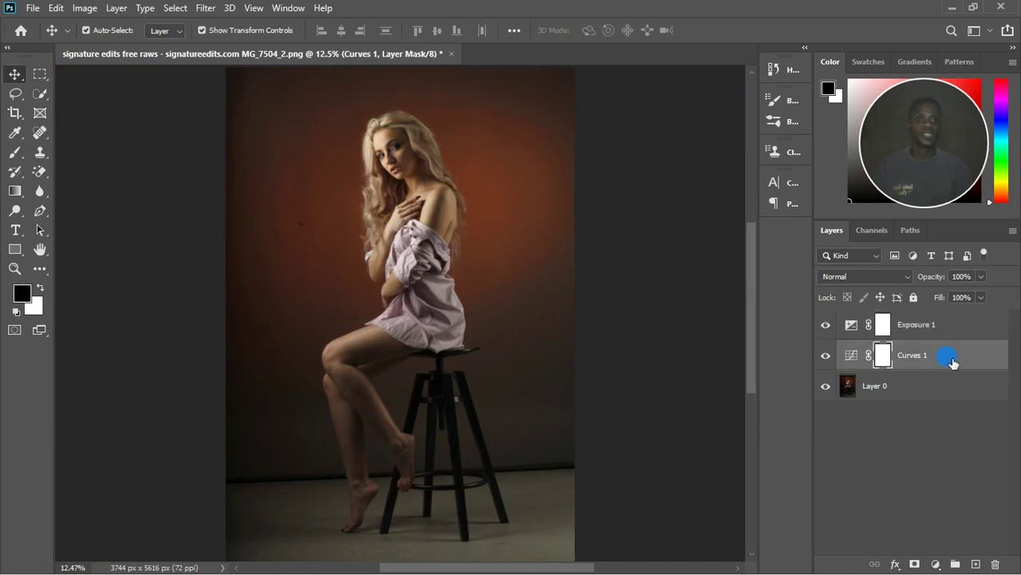
left_click(958, 332)
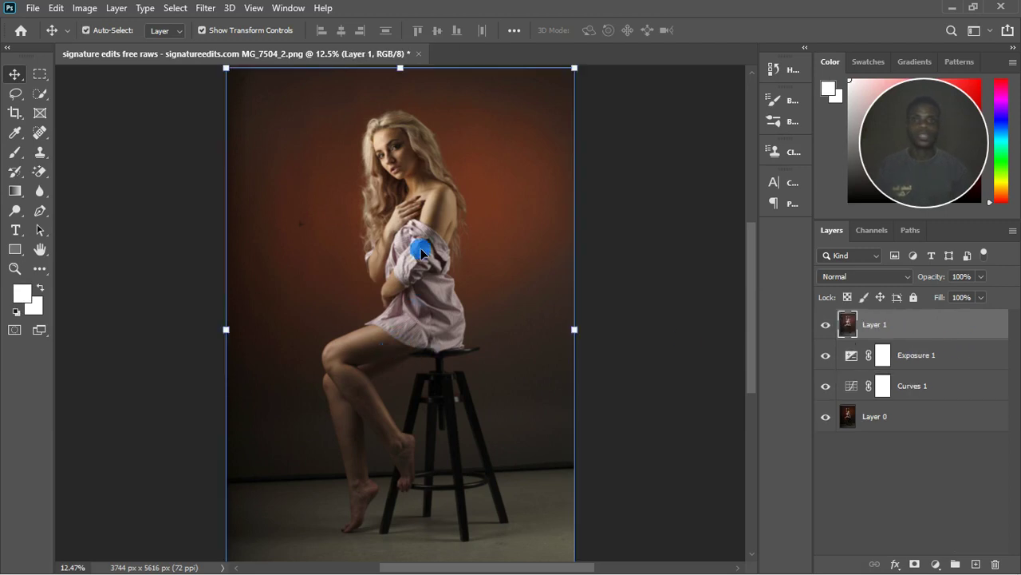
scroll(415, 234, "up", 3)
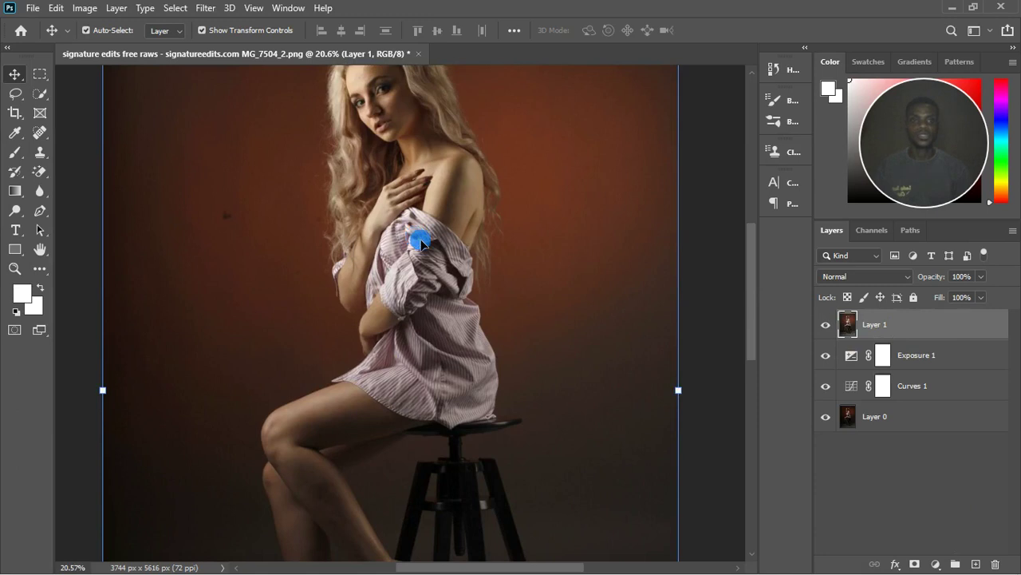
scroll(415, 236, "down", 2)
Hide the Exposure 1 and Curves 1 adjustments, put both in one group and hide that group.
left_click(827, 357)
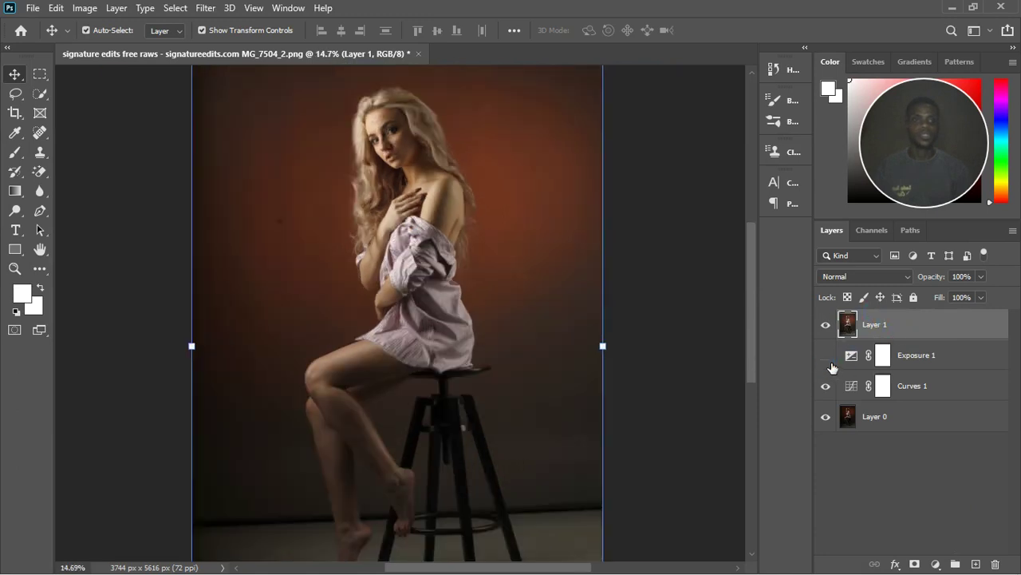
left_click(827, 387)
left_click(920, 355)
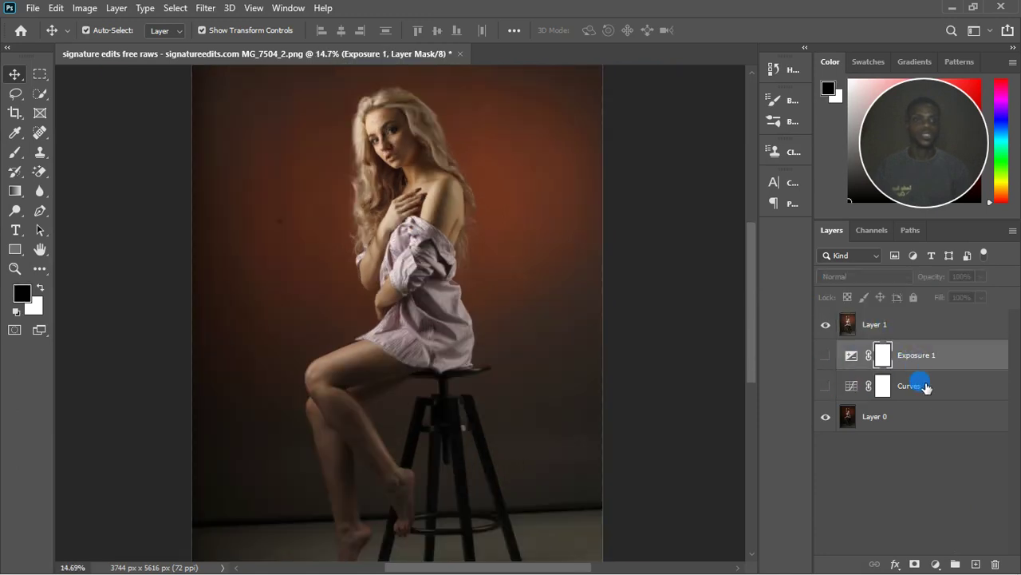
left_click(926, 387, "shift")
left_click(956, 563)
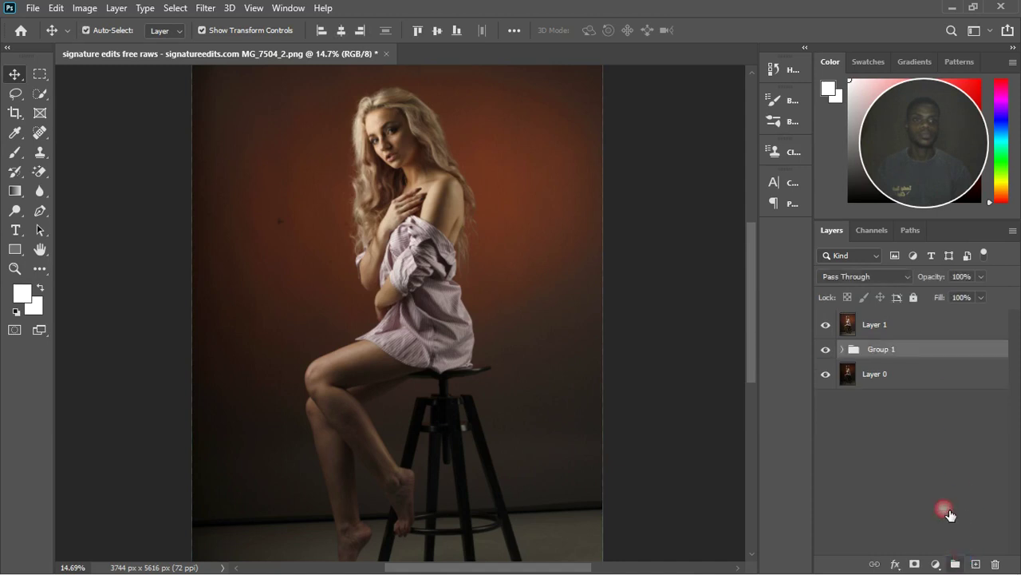
left_click(826, 351)
Compare the portrait with and without the merged layer, leaving it visible, and look over the model.
left_click(826, 326)
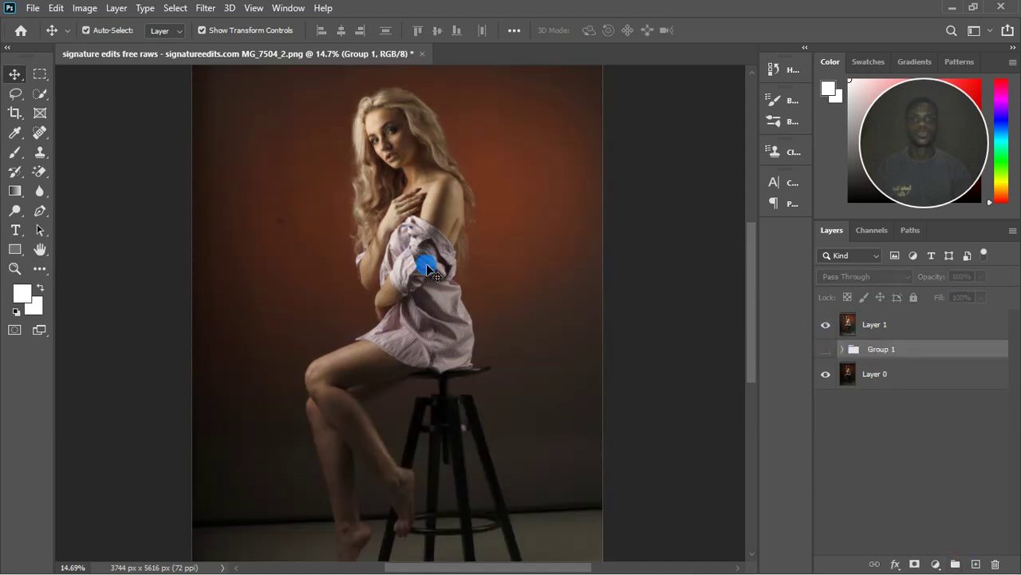
scroll(426, 263, "down", 2)
scroll(424, 227, "up", 5)
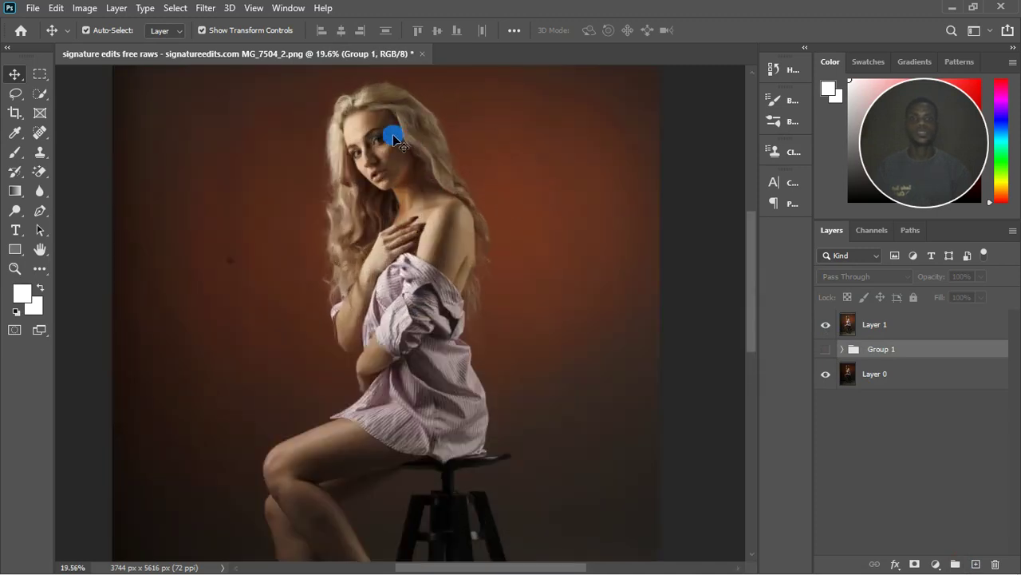
scroll(396, 206, "down", 2)
scroll(338, 341, "down", 1)
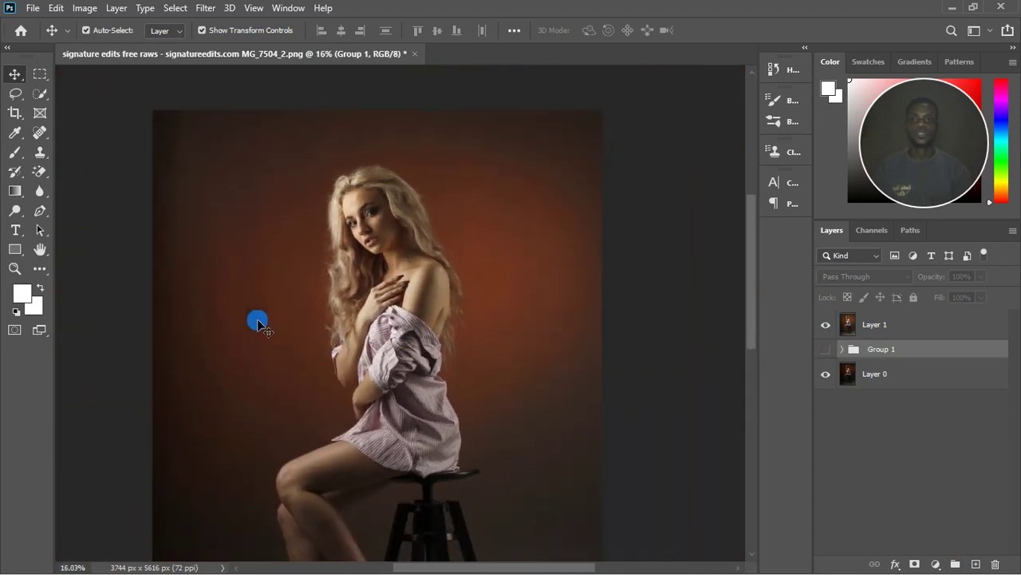
Try to remove the dark spot on the backdrop beside the model on Layer 1 with the Spot Healing Brush at size 125.
left_click(926, 328)
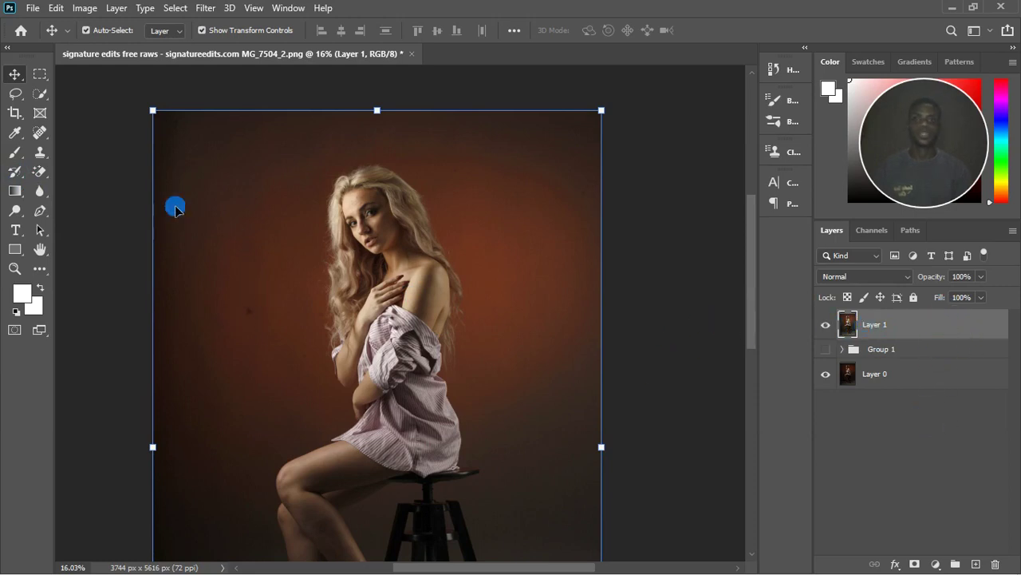
left_click(40, 132)
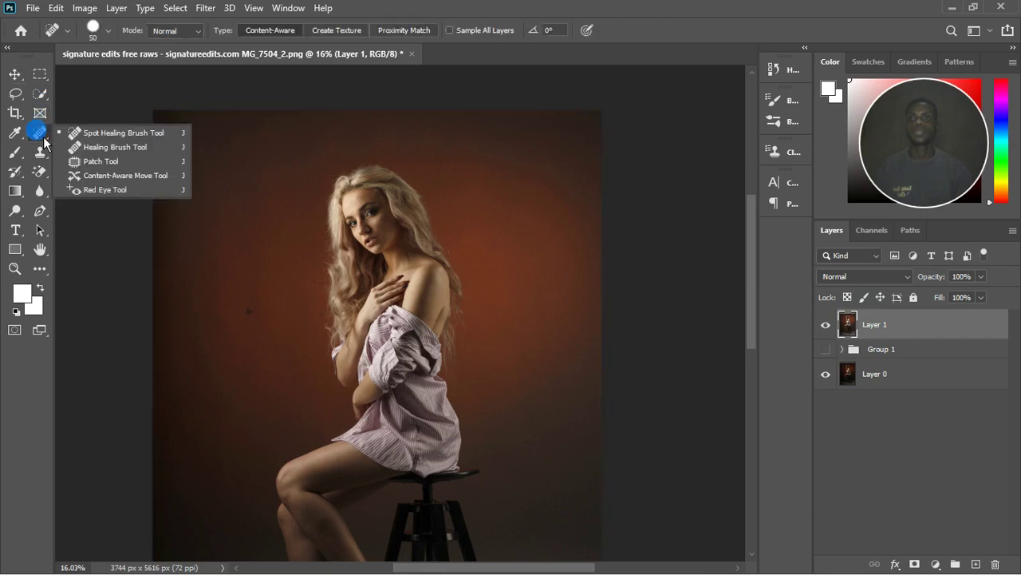
left_click(96, 132)
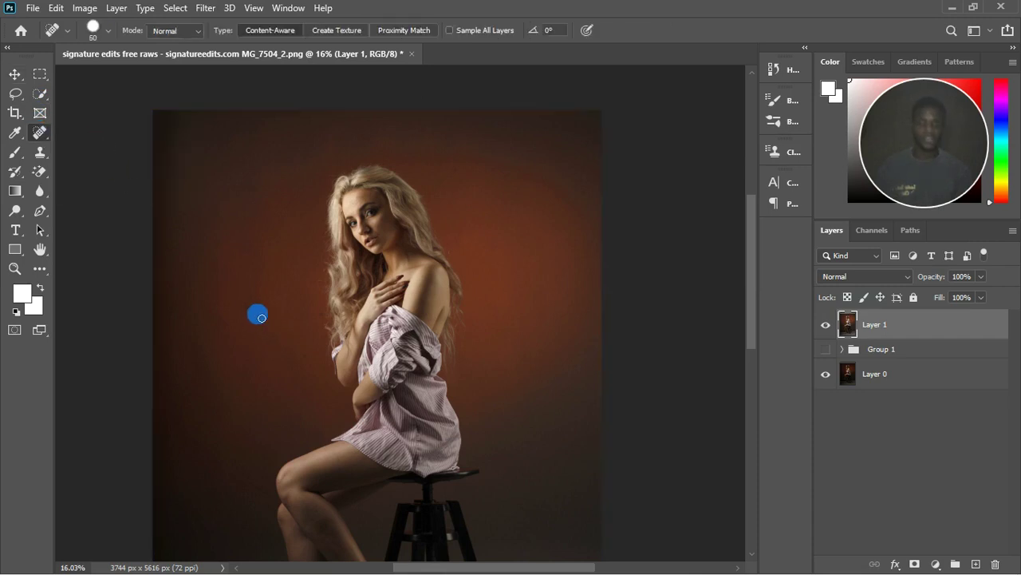
key("bracketright")
key("bracketright")
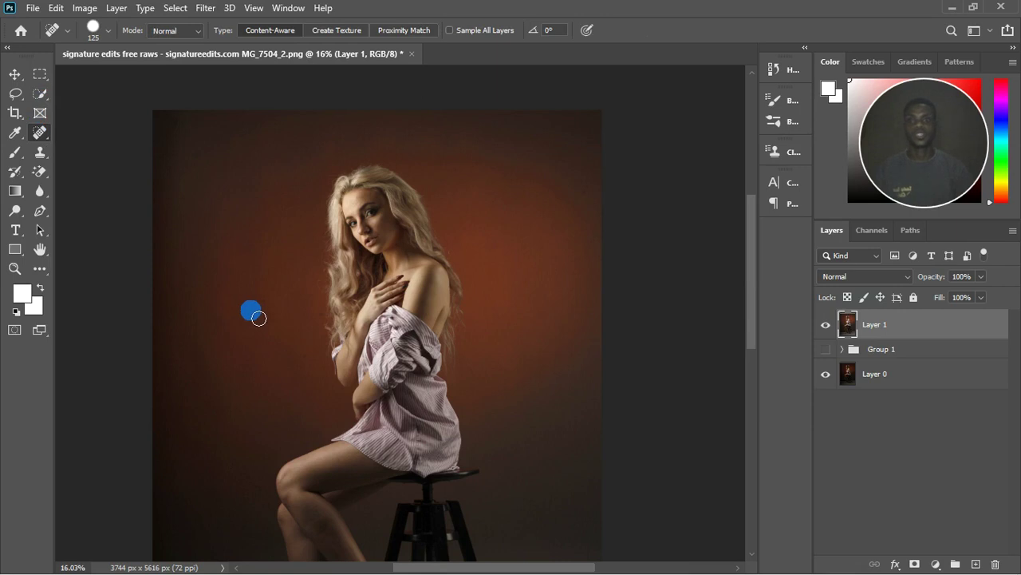
left_click(251, 336)
left_click(252, 311)
left_click(247, 346)
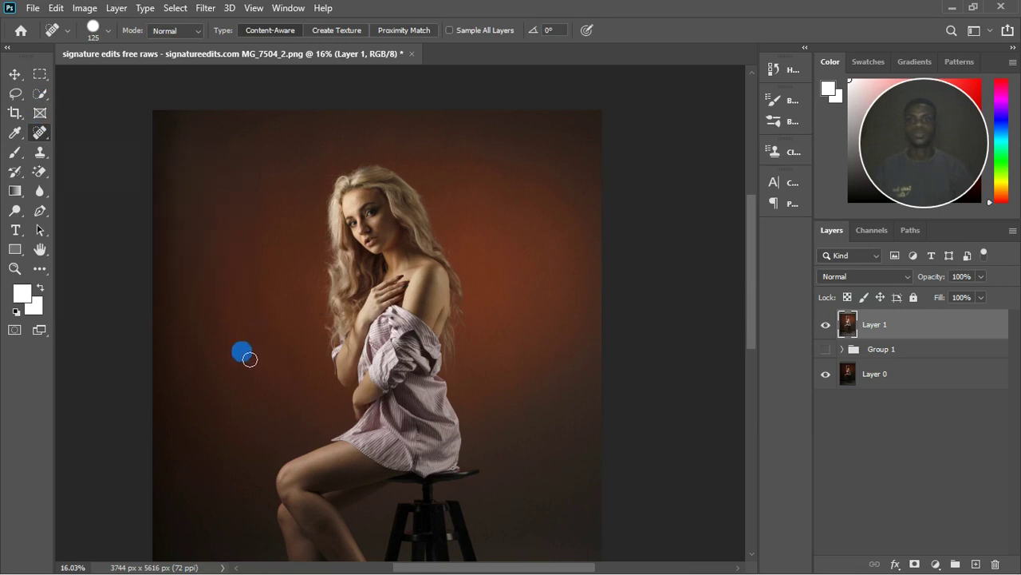
left_click(238, 317)
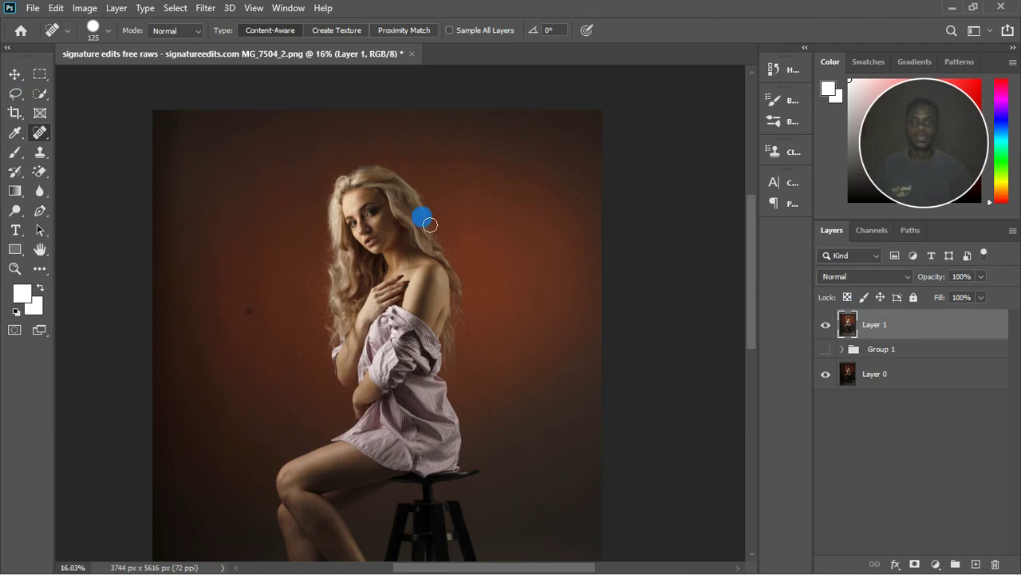
Examine the skin on the model's face and shoulder close up, and the legs and stool in the full portrait.
scroll(391, 225, "up", 10)
scroll(387, 212, "down", 3)
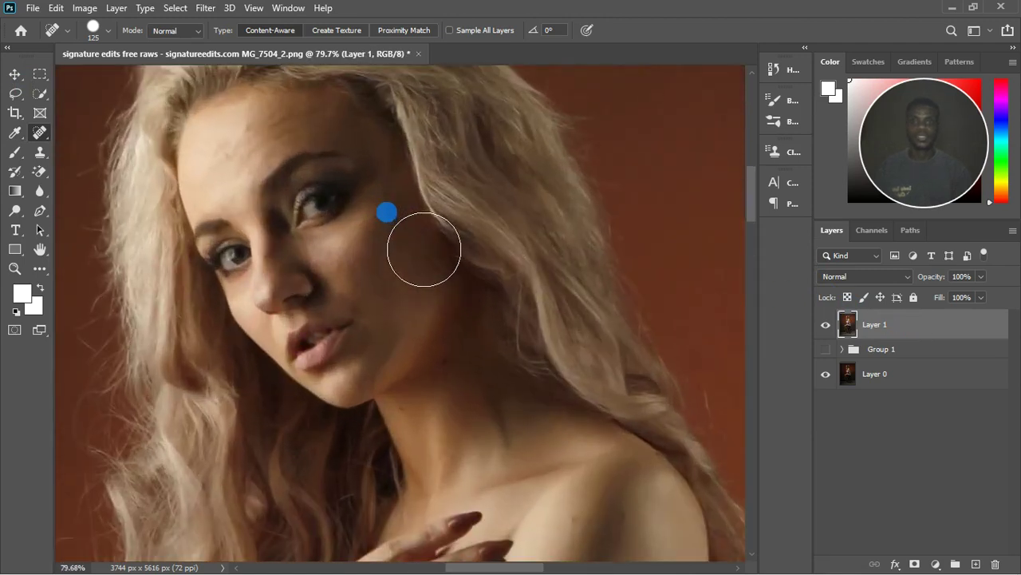
scroll(414, 240, "down", 5)
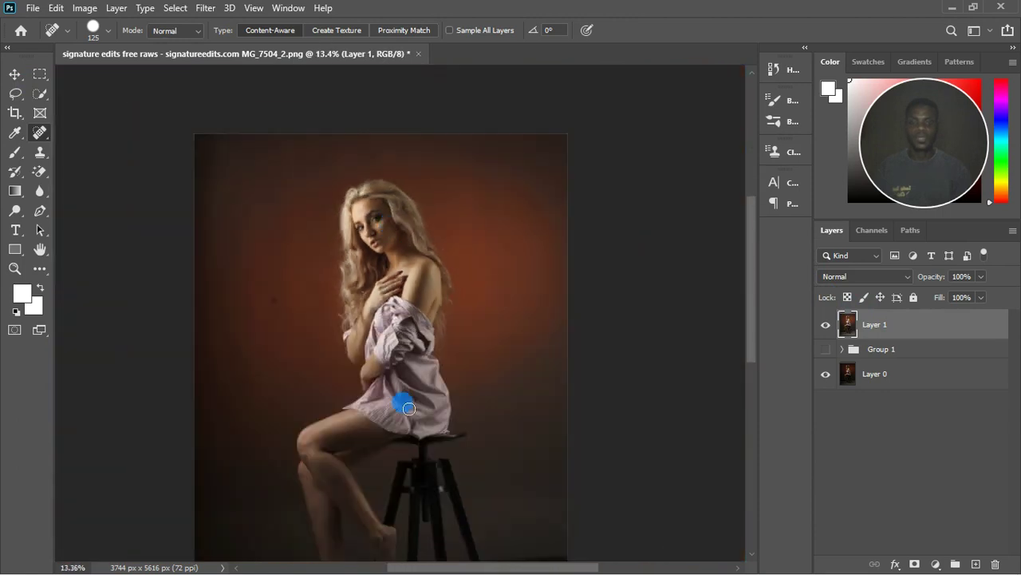
scroll(403, 404, "down", 1)
scroll(409, 448, "up", 1)
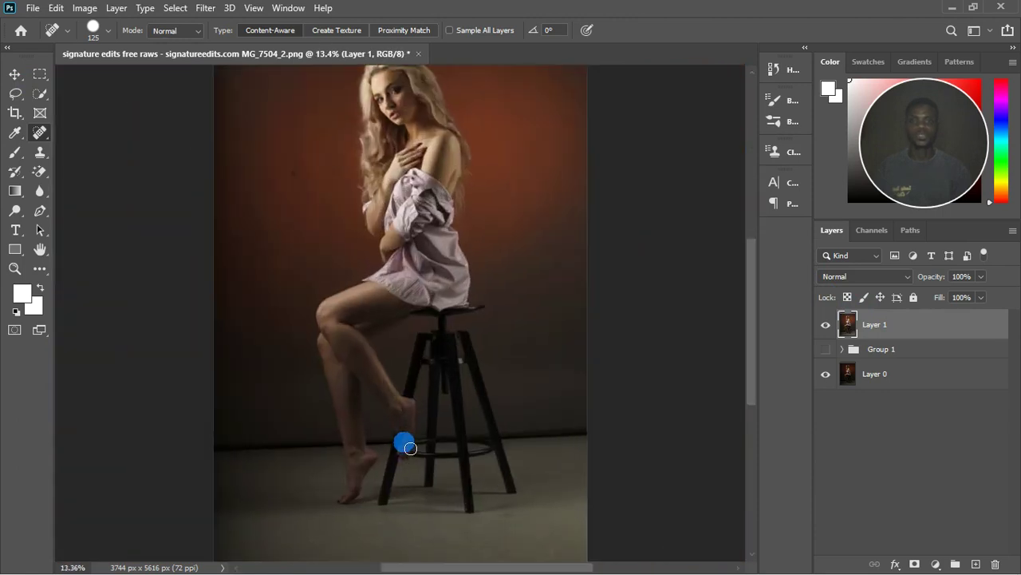
scroll(404, 441, "down", 1)
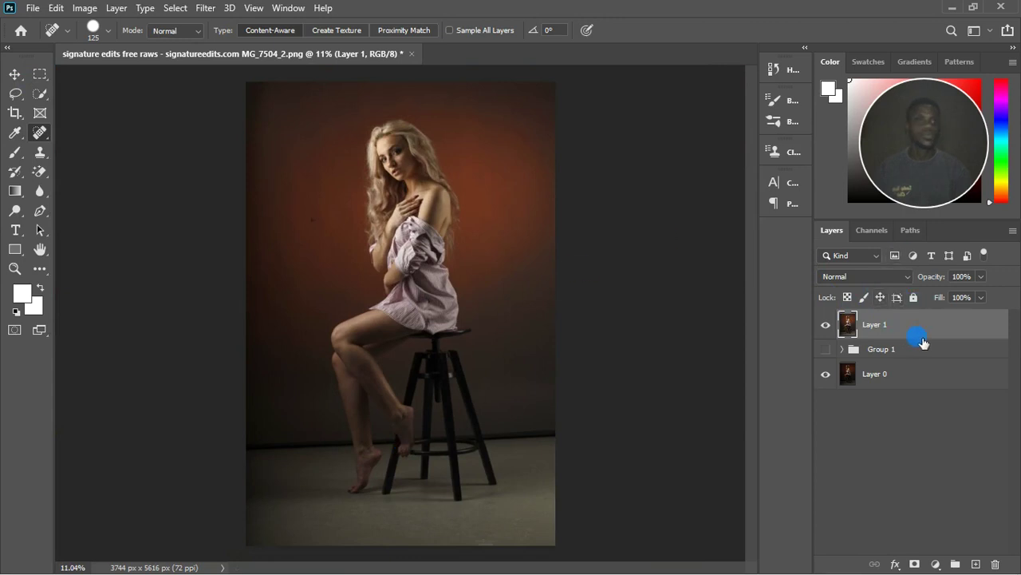
Duplicate the merged Layer 1 twice.
left_click(936, 563)
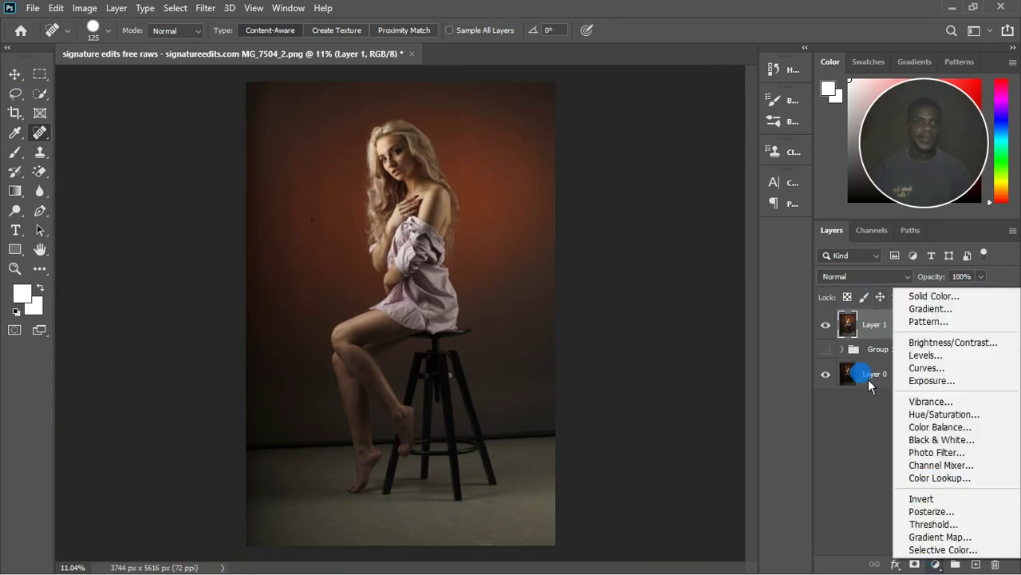
left_click(892, 326)
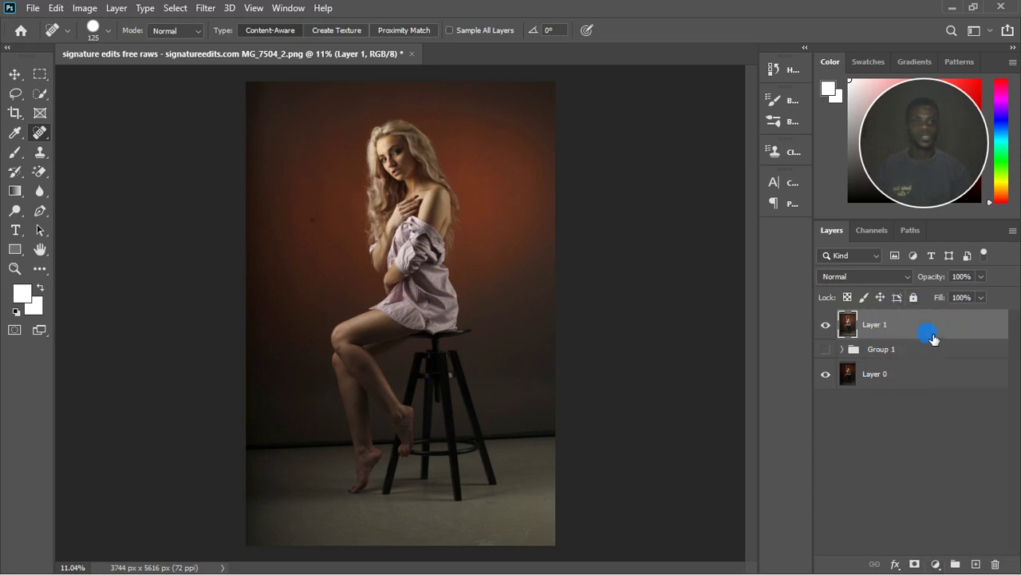
key("ctrl+j")
key("ctrl+j")
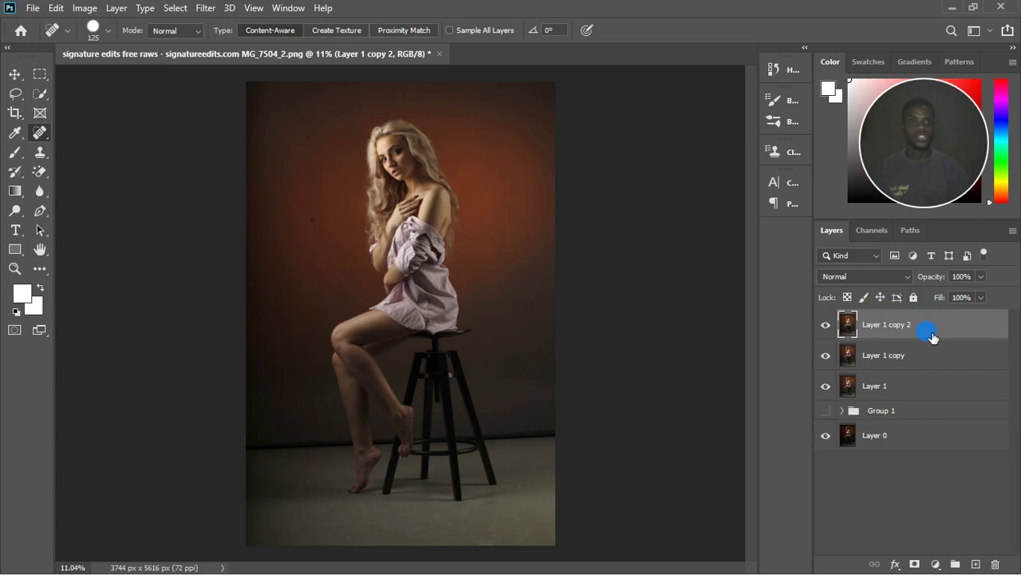
Rename the lower duplicate of Layer 1 as color and the upper duplicate as texture.
double_click(879, 356)
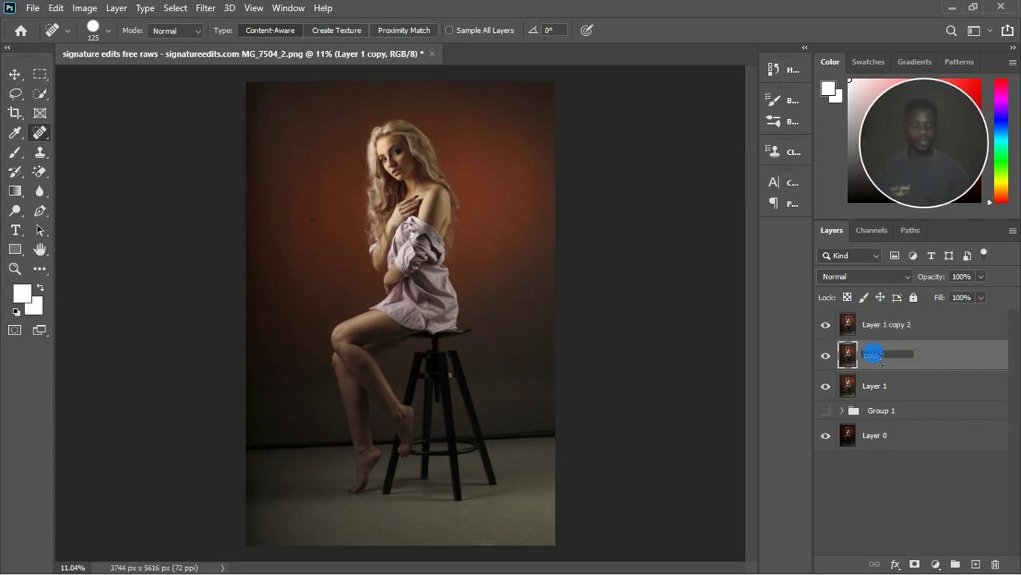
key("Return")
double_click(892, 326)
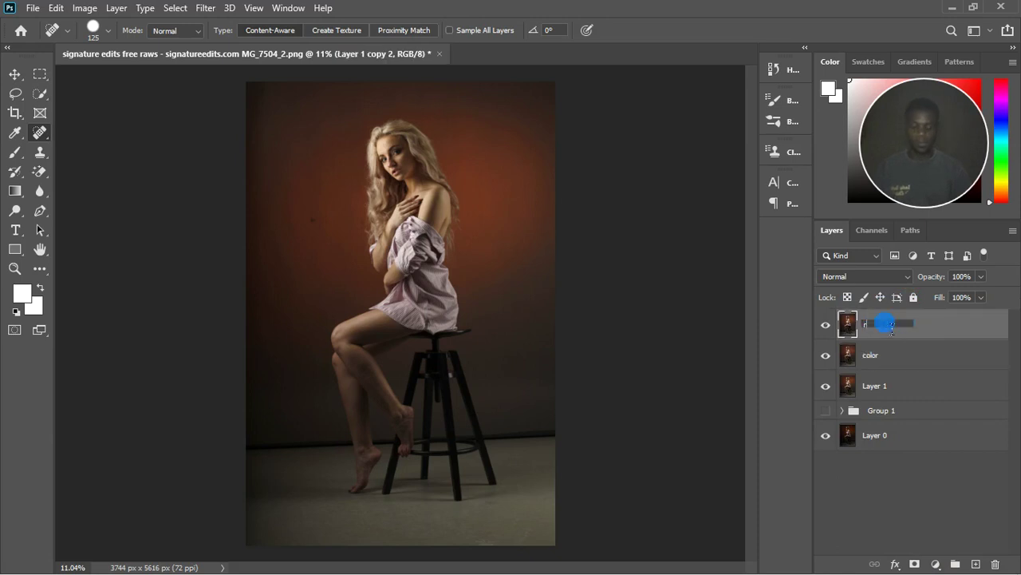
type("texture")
key("Return")
Hide the texture layer and apply a Gaussian Blur with a 6.4-pixel radius to the color layer, previewing the model's face.
left_click(826, 326)
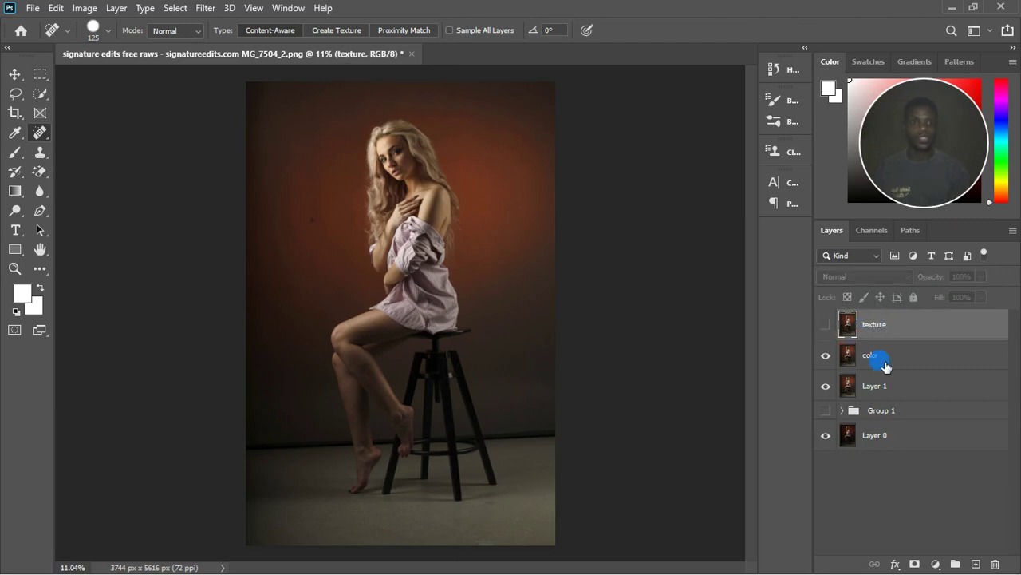
left_click(893, 367)
left_click(205, 8)
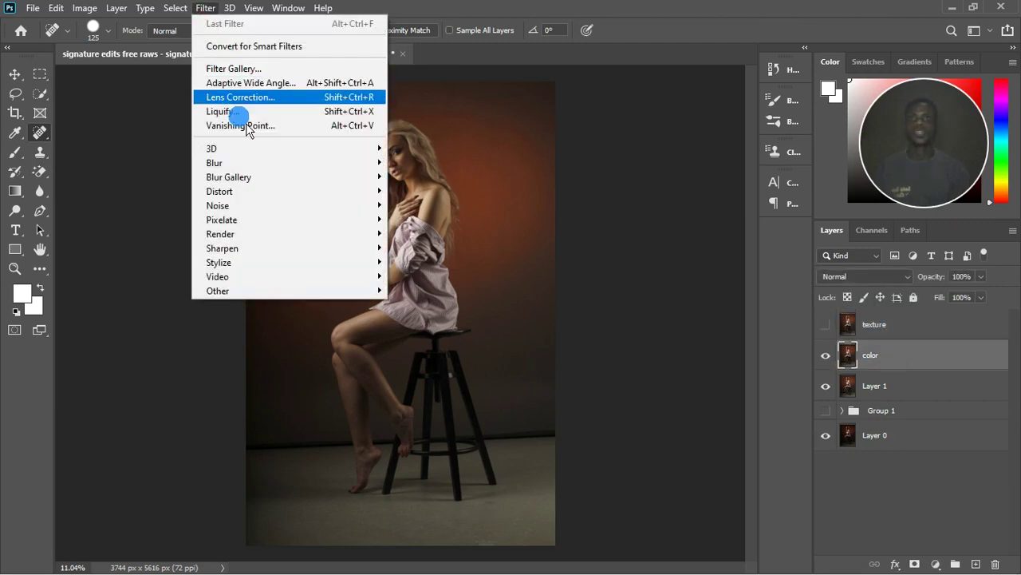
mouse_move(253, 168)
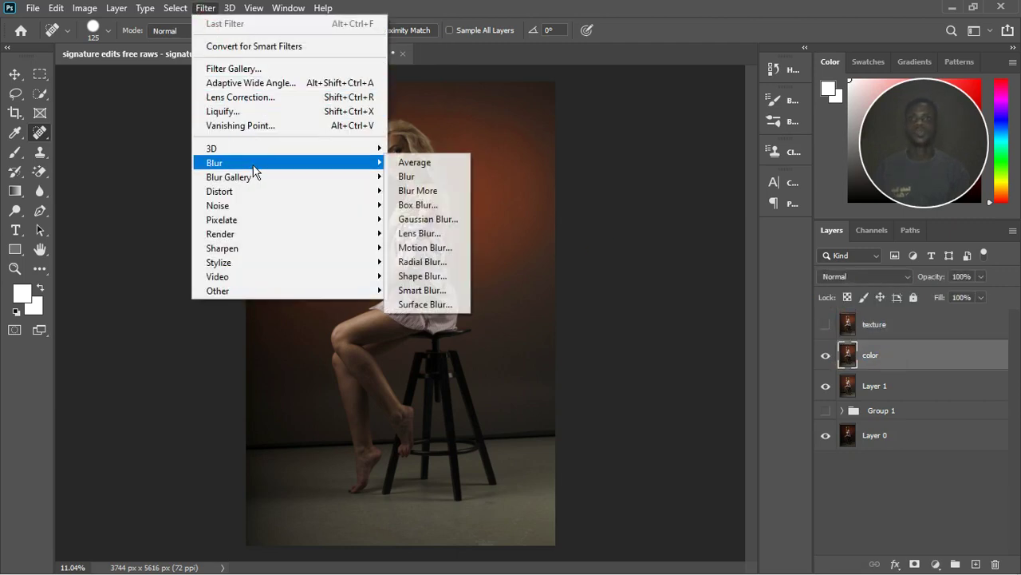
left_click(444, 226)
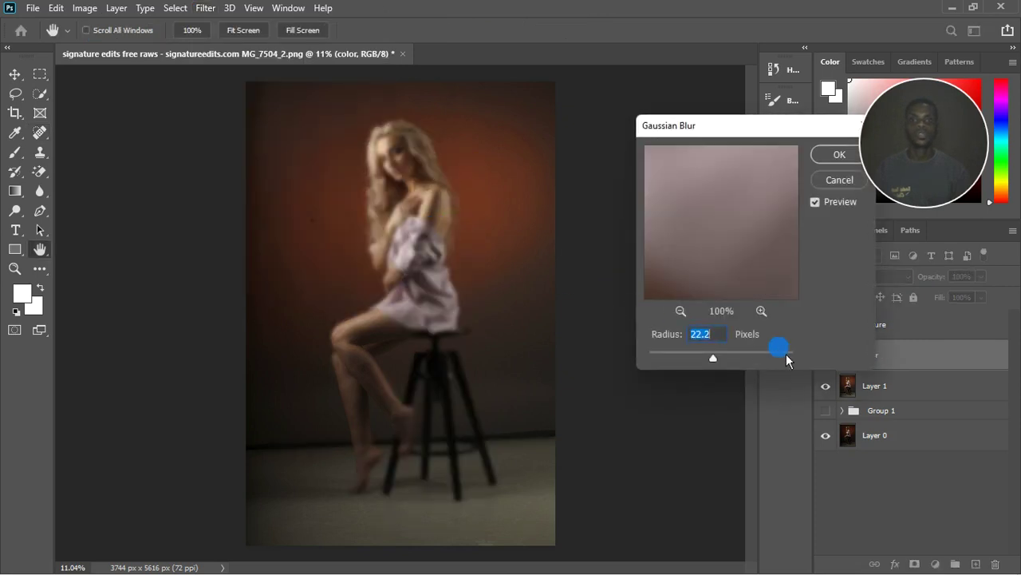
left_click(693, 360)
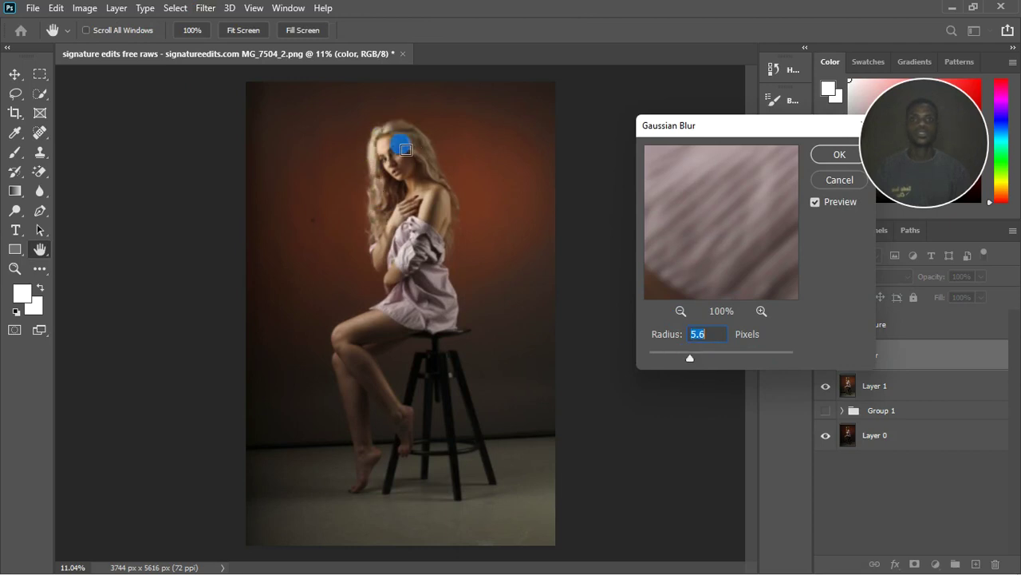
left_click(395, 152)
left_click_drag(745, 241, 739, 295)
left_click_drag(693, 359, 700, 365)
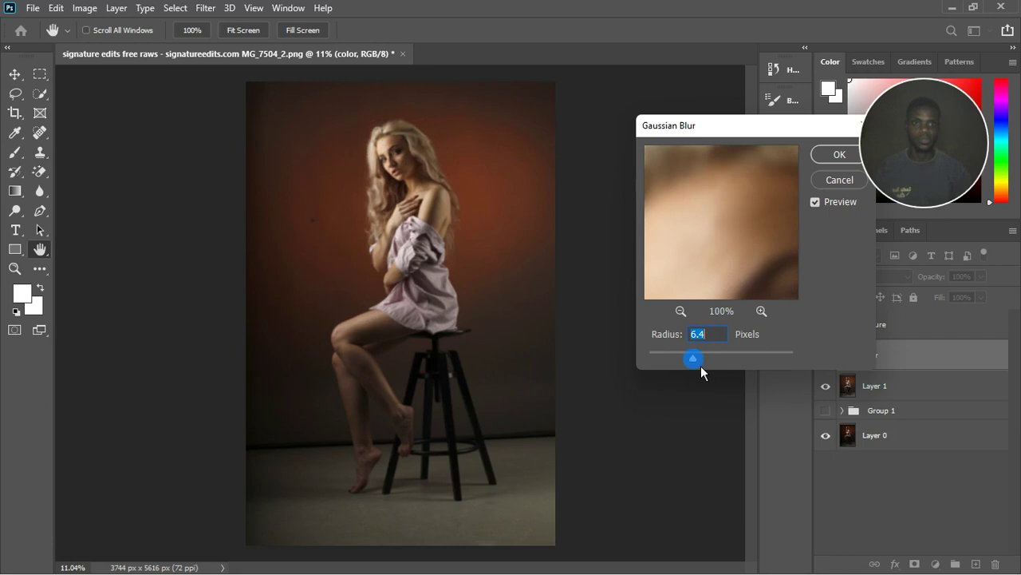
left_click(839, 155)
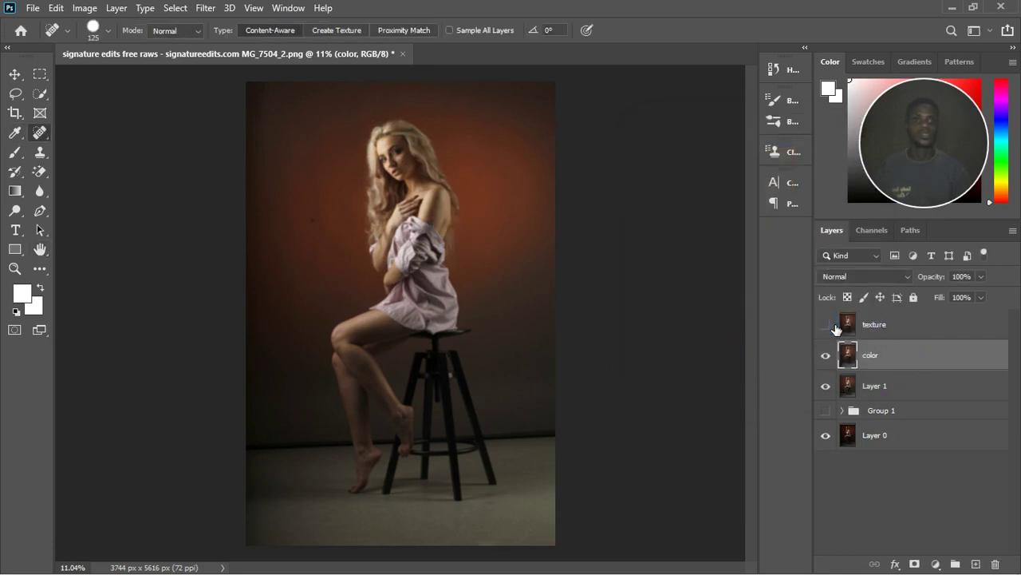
Show the texture layer and use Apply Image on it with the color layer as source, Subtract blending, scale 2 and offset 128.
left_click(886, 328)
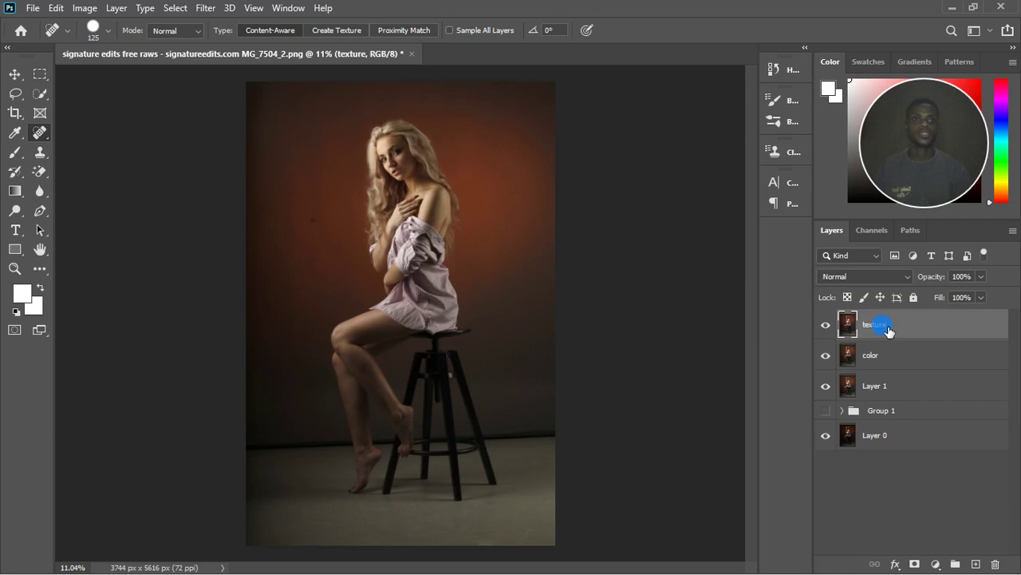
left_click(86, 10)
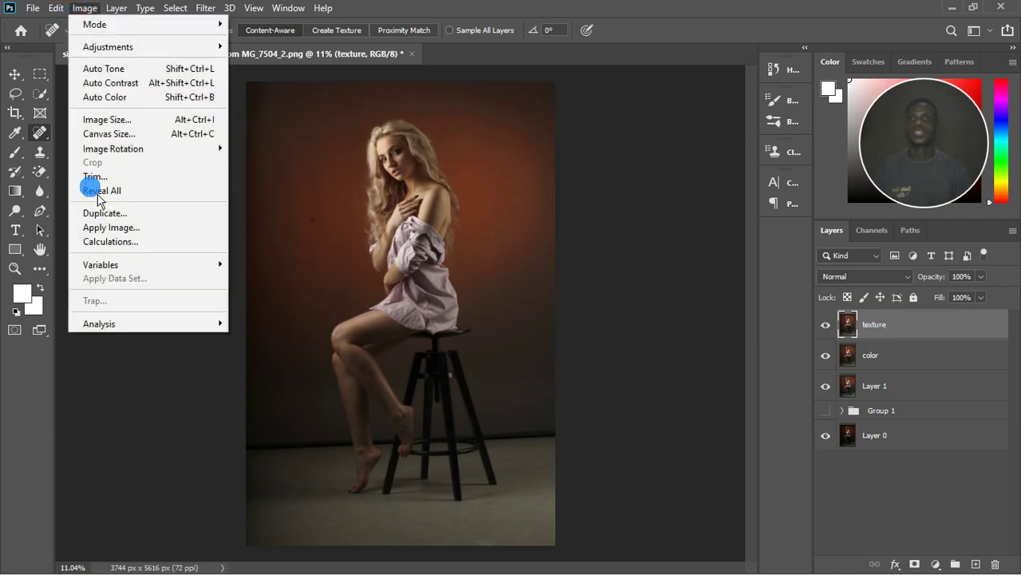
left_click(105, 229)
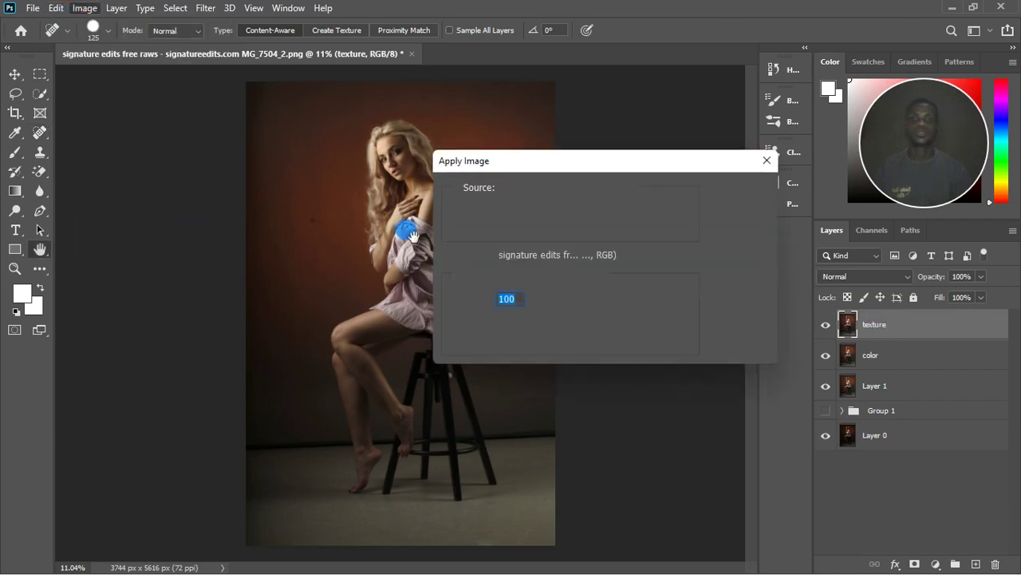
left_click(598, 284)
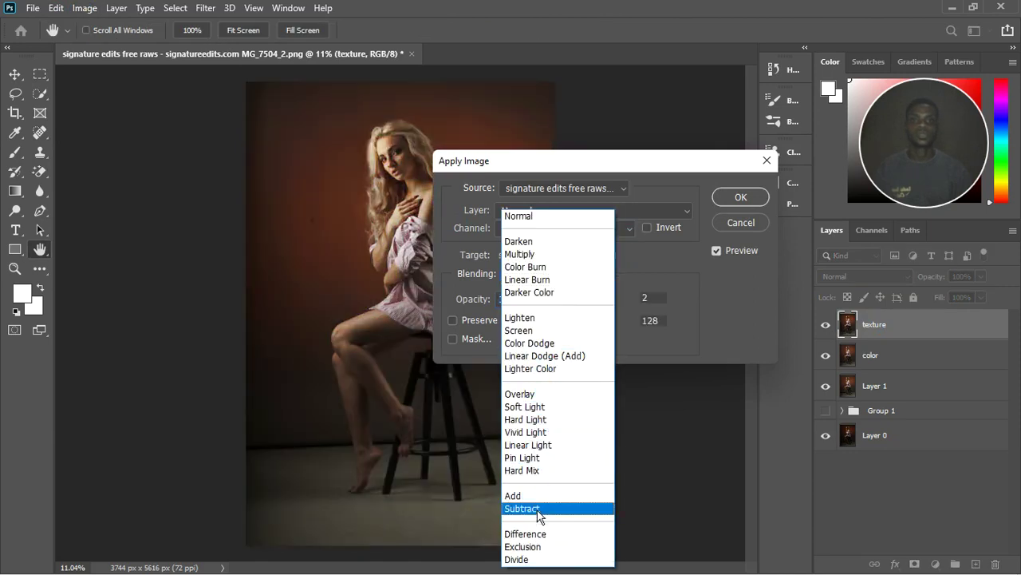
left_click(536, 508)
left_click(579, 222)
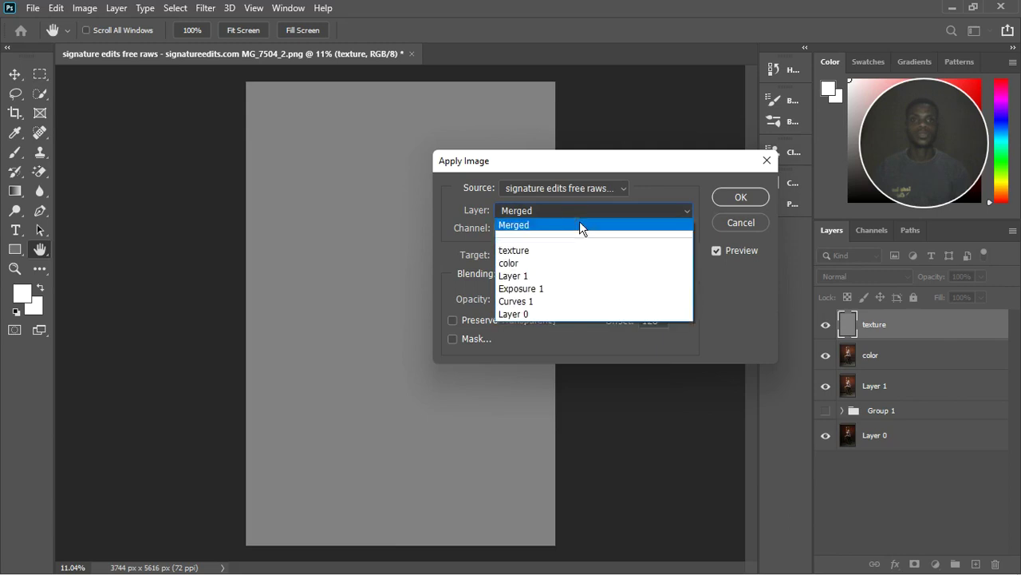
left_click(579, 221)
left_click(582, 216)
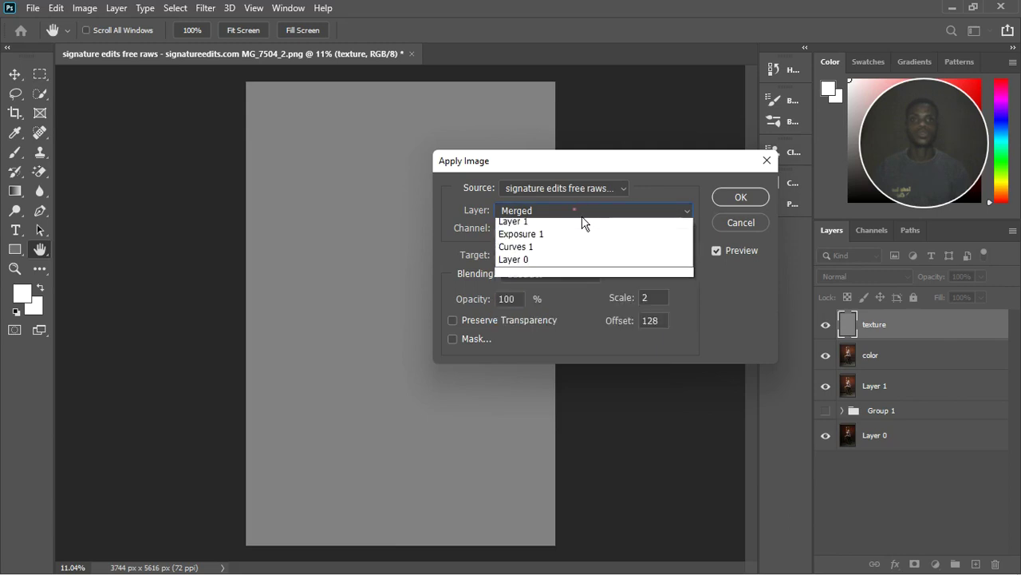
left_click(551, 263)
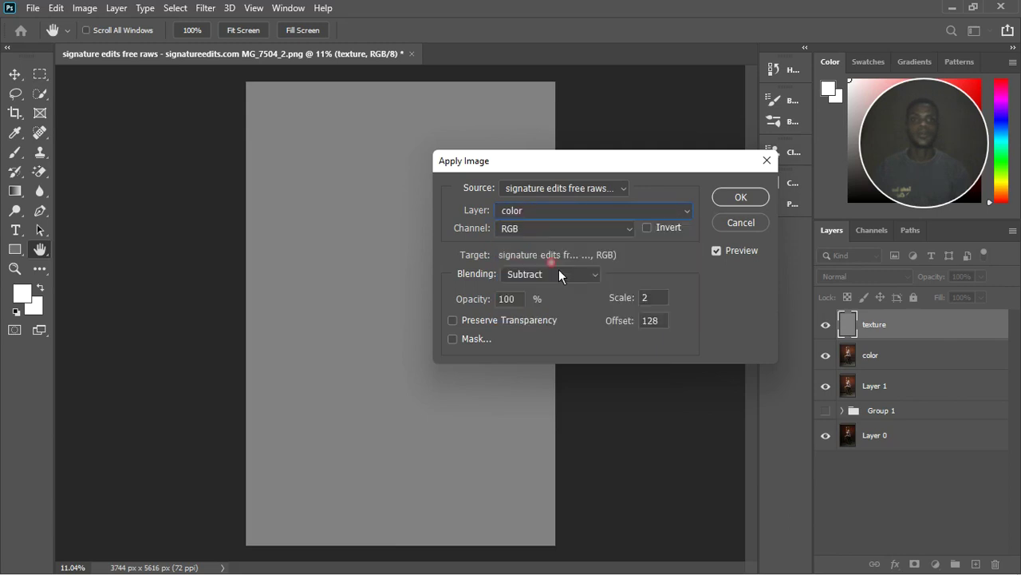
left_click(741, 197)
Check the grey texture detail on the model and set the texture layer's blend mode to Linear Light.
key("j")
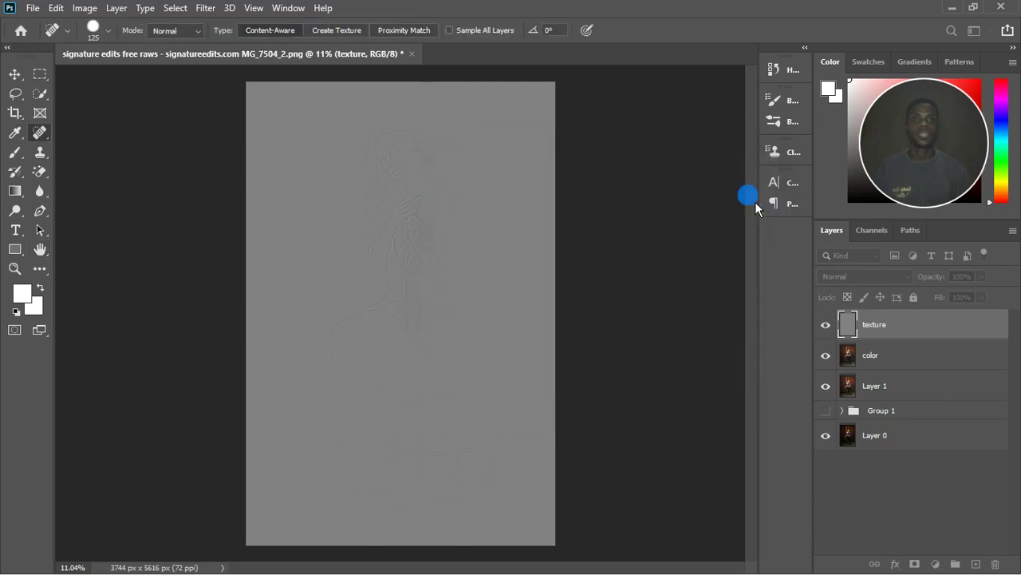
scroll(415, 134, "up", 3)
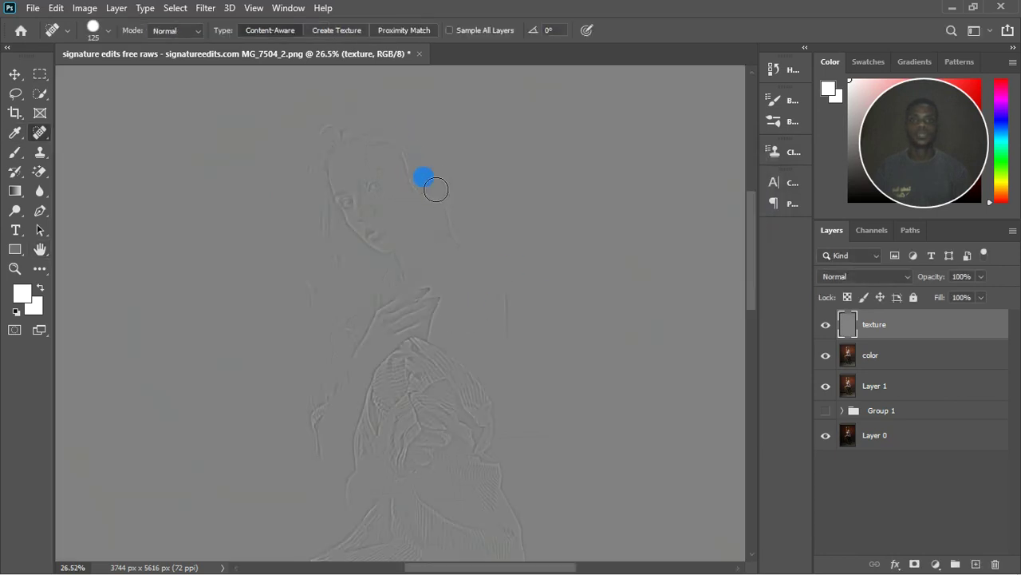
scroll(444, 228, "down", 2)
scroll(476, 262, "down", 1)
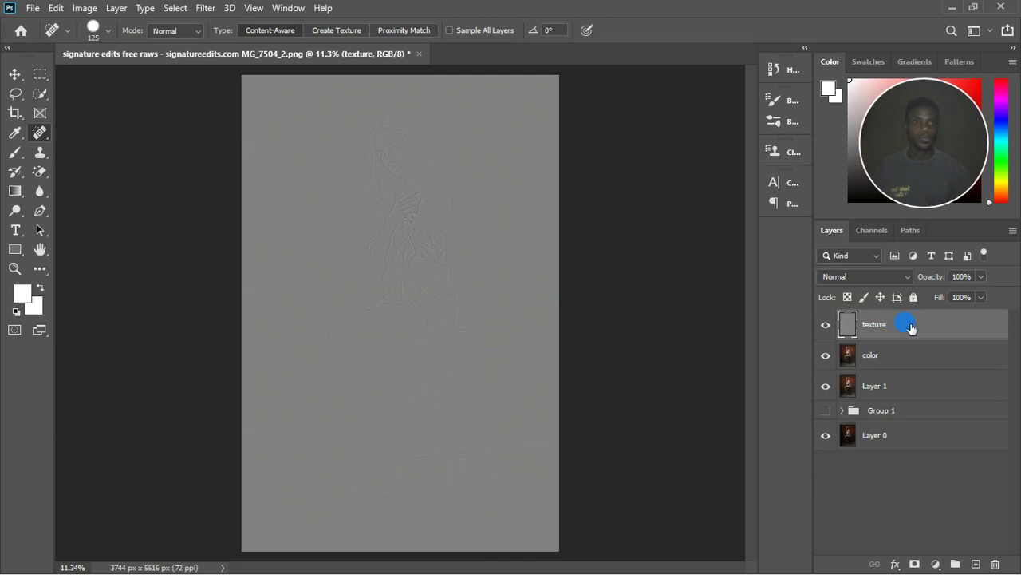
left_click(902, 278)
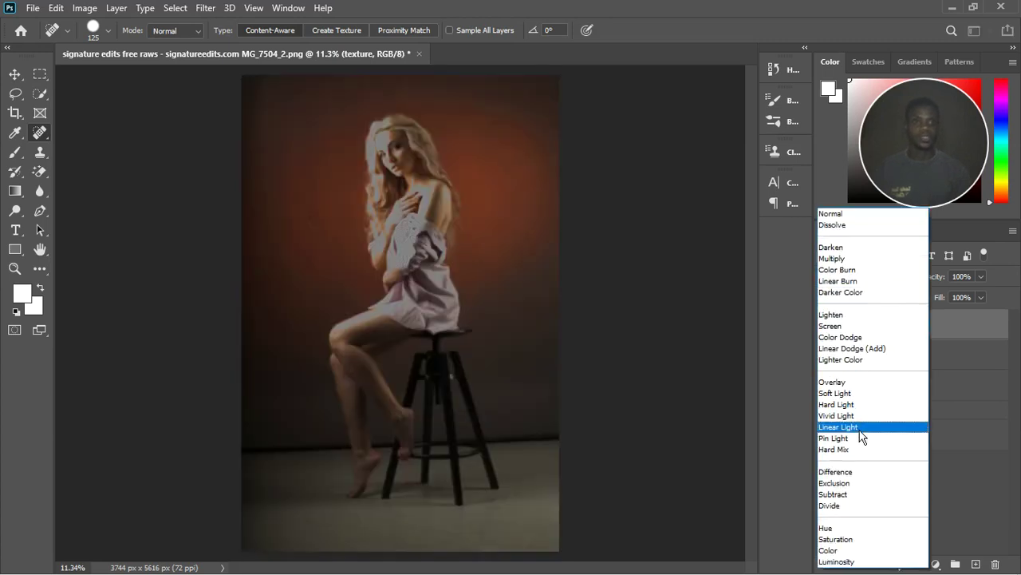
left_click(858, 426)
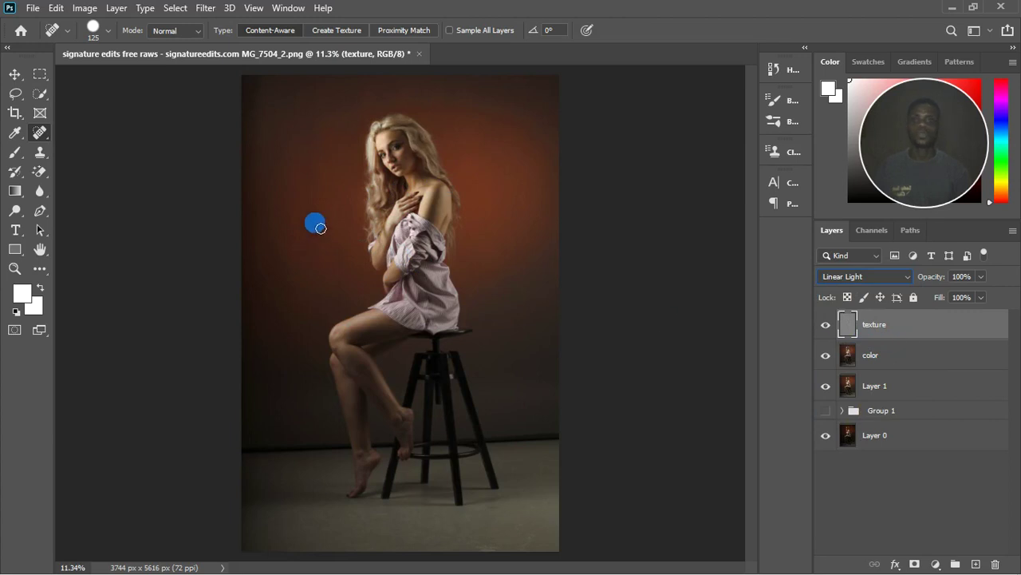
Activate the Mixer Brush tool on the color layer.
scroll(316, 201, "up", 2)
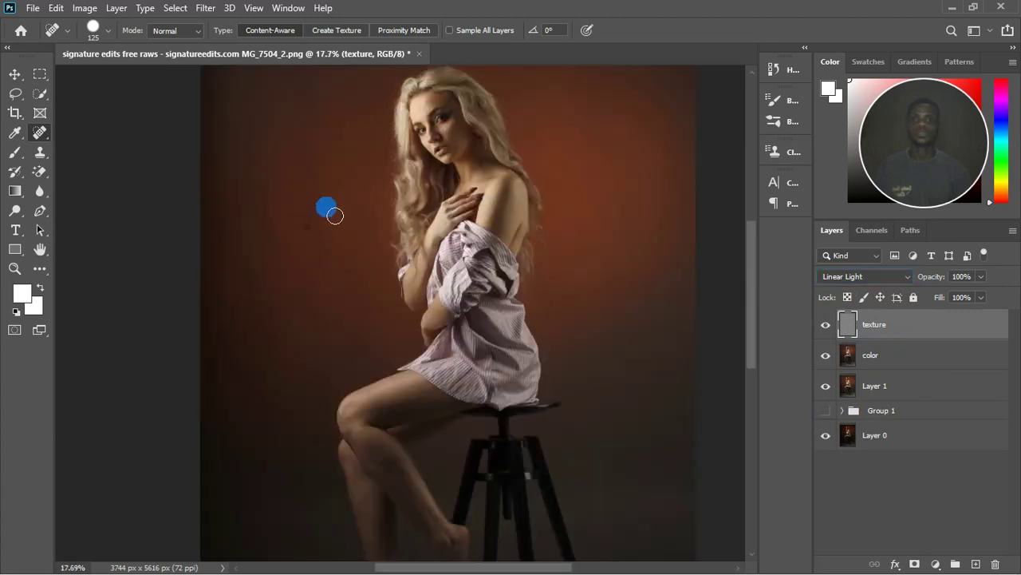
scroll(296, 244, "up", 2)
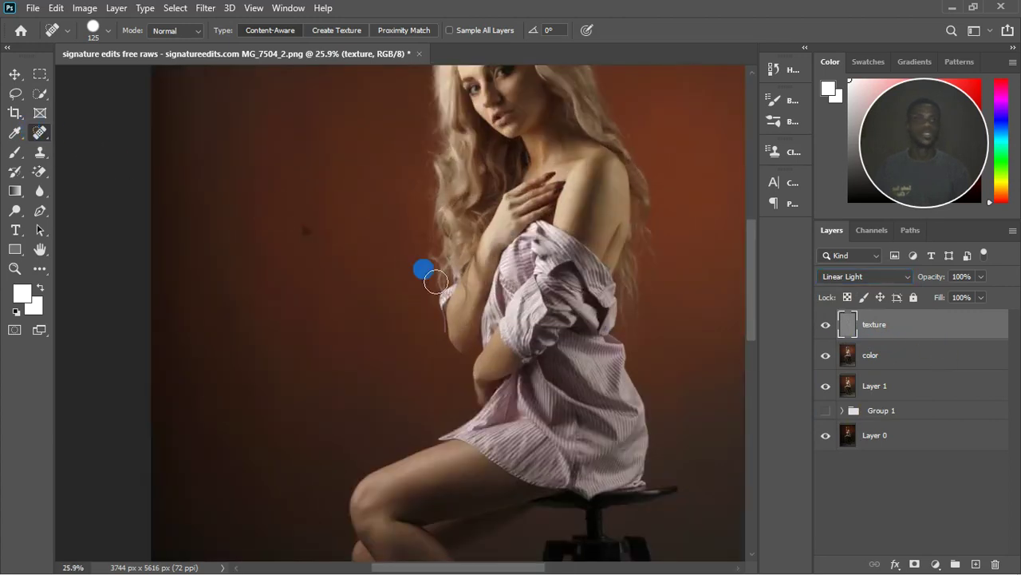
left_click(950, 359)
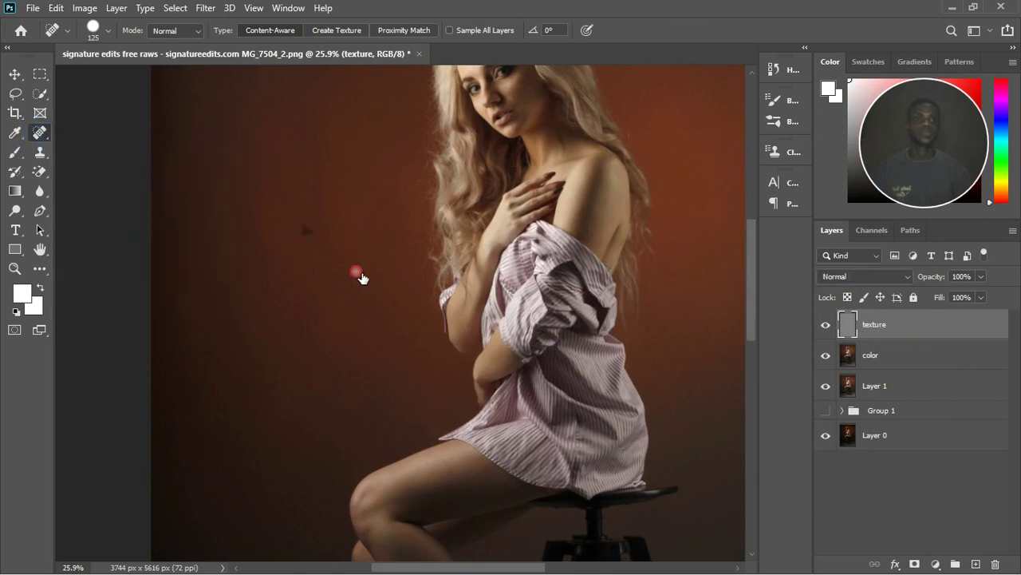
left_click(15, 153)
right_click(14, 158)
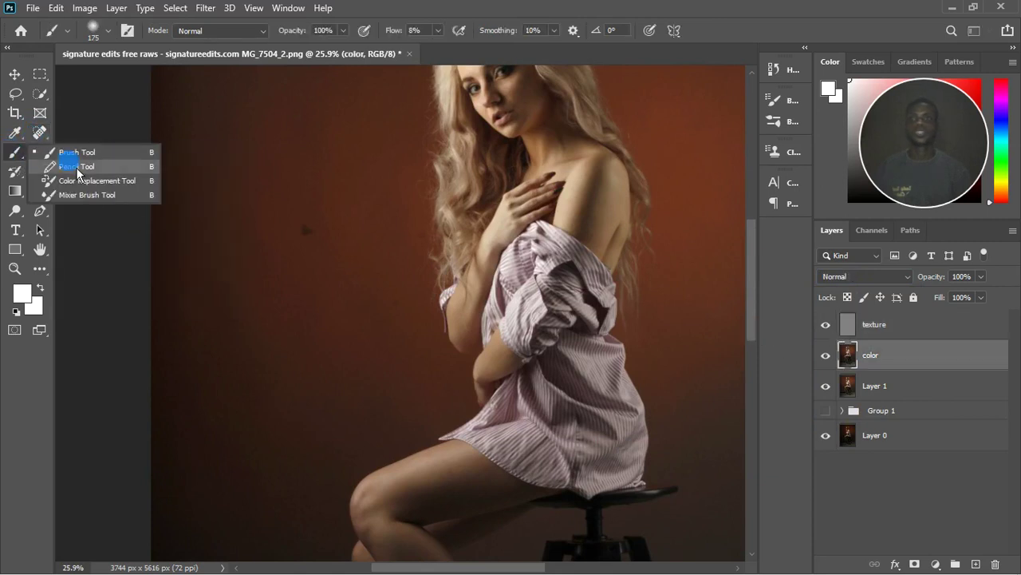
left_click(87, 196)
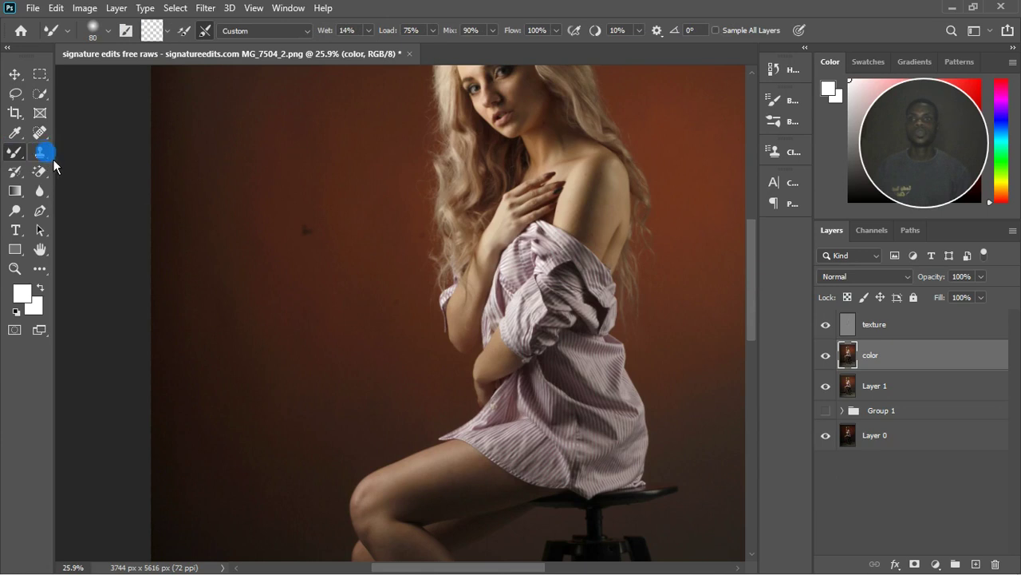
Try to clone out the dark backdrop spot beside the model on the texture layer with the Clone Stamp at size 100.
left_click(869, 324)
left_click(44, 158)
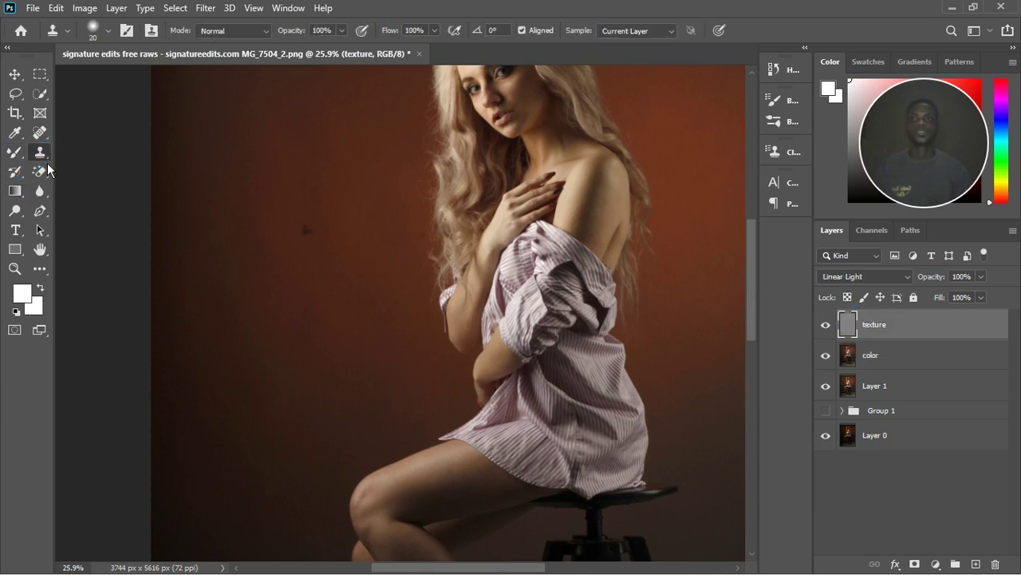
right_click(45, 160)
left_click(46, 160)
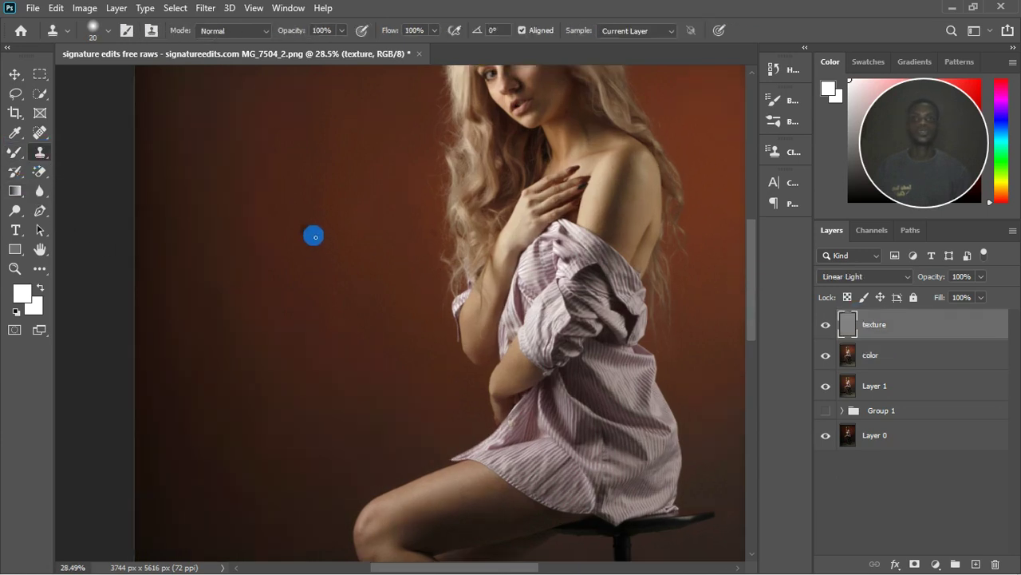
scroll(312, 234, "up", 2)
key("bracketright")
key("bracketright")
key("bracketright")
key("bracketright")
key("bracketright")
key("bracketright")
key("bracketright")
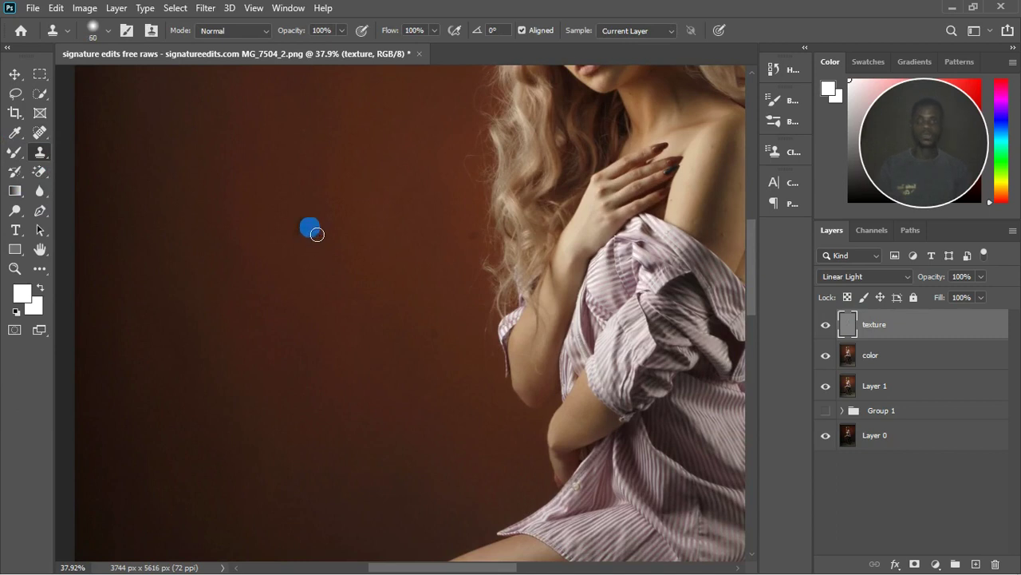
left_click(312, 244)
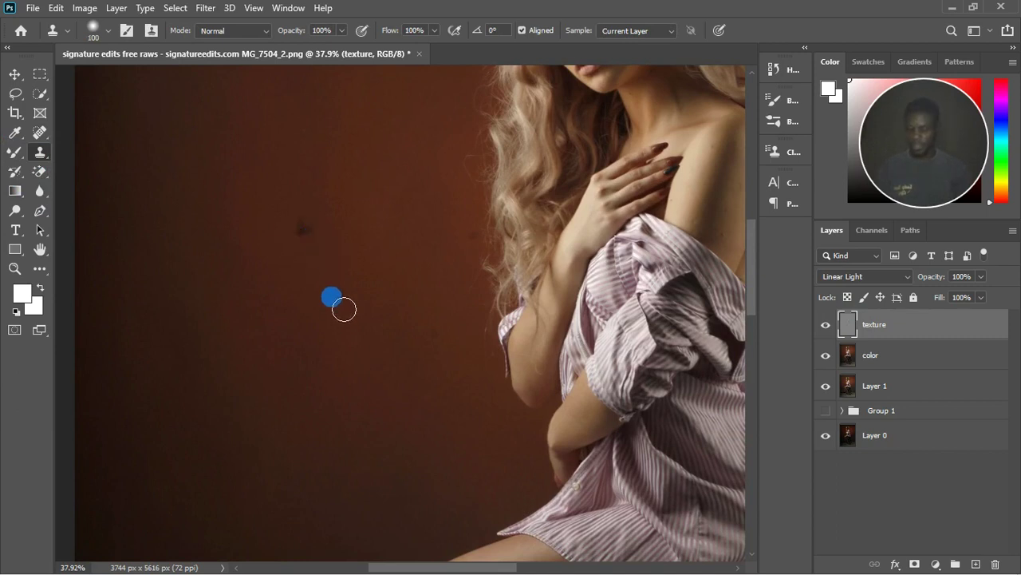
left_click(306, 246)
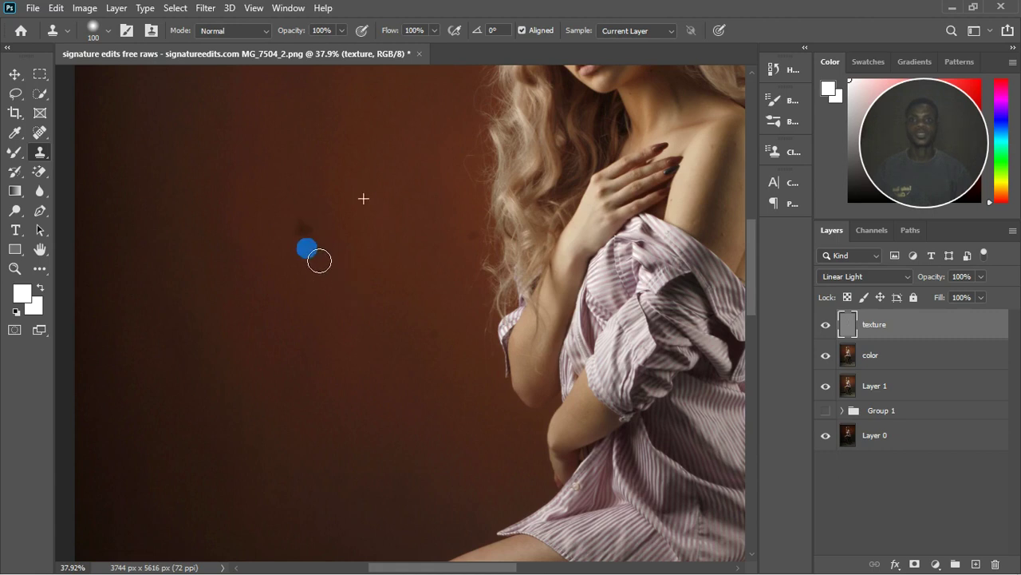
left_click(300, 246)
left_click(318, 278)
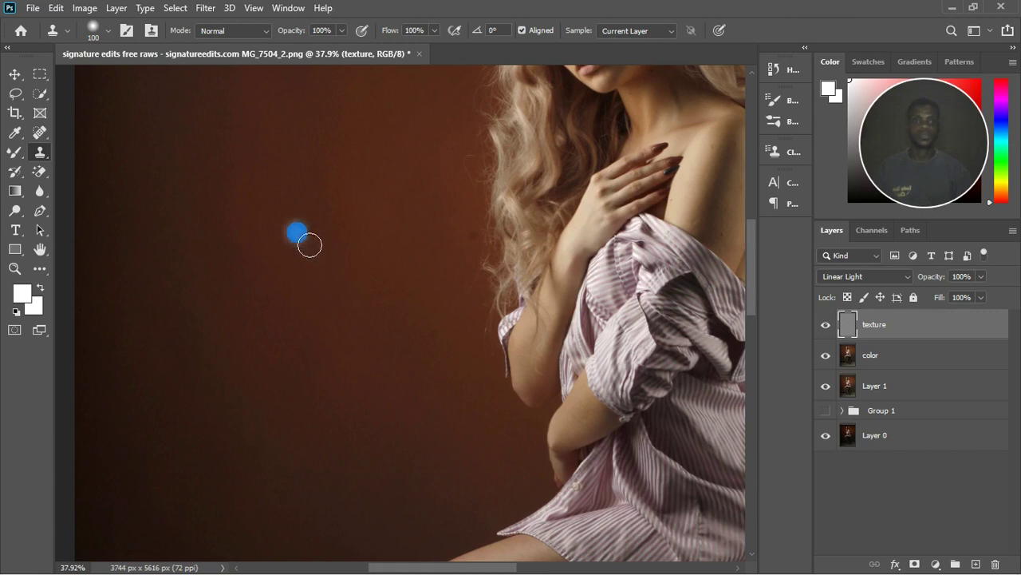
Compare the backdrop spot close up with the texture layer and the color layer each switched off and on.
scroll(310, 245, "up", 2)
left_click(826, 327)
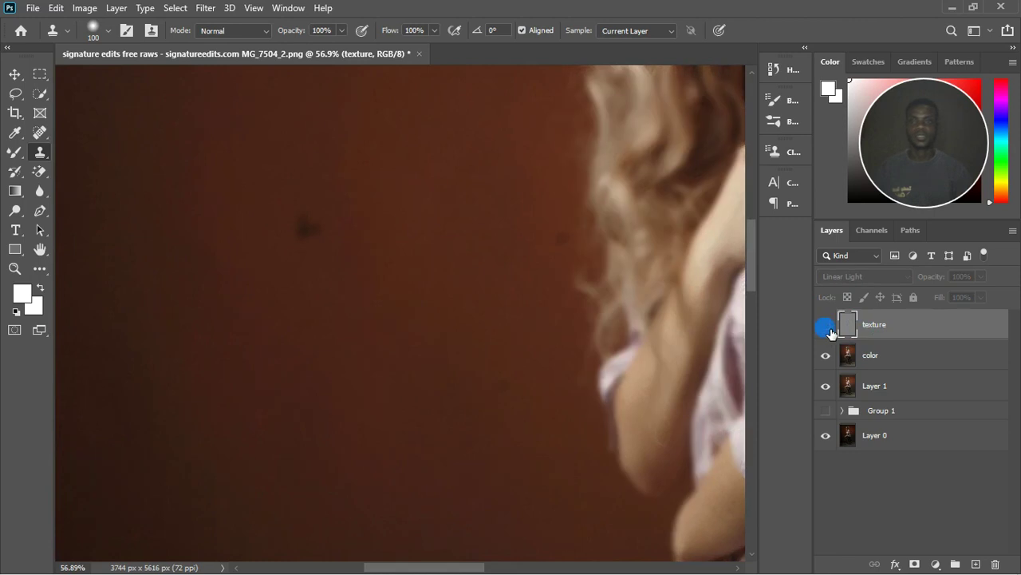
left_click(826, 325)
left_click(827, 356)
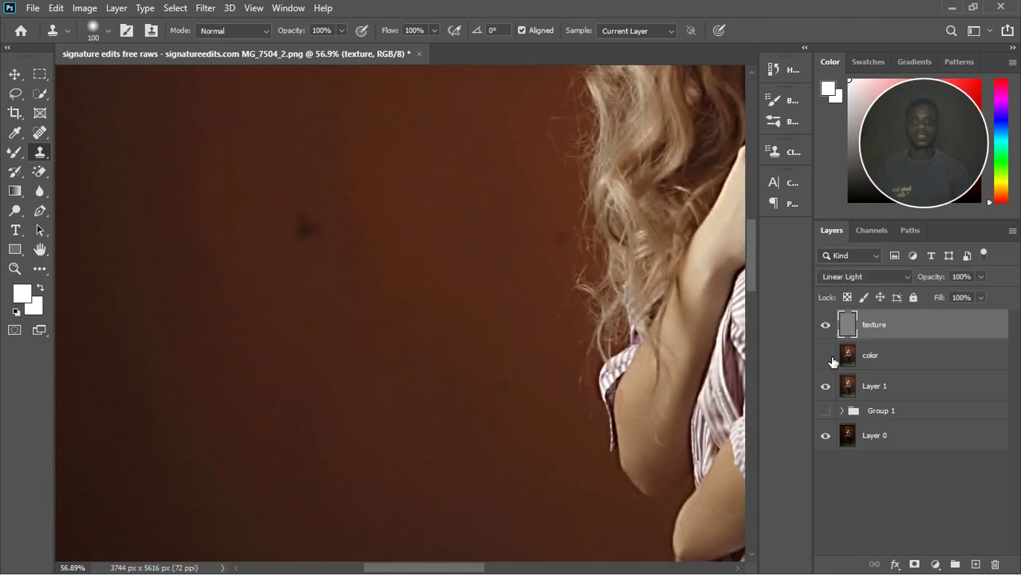
left_click(829, 356)
left_click(830, 359)
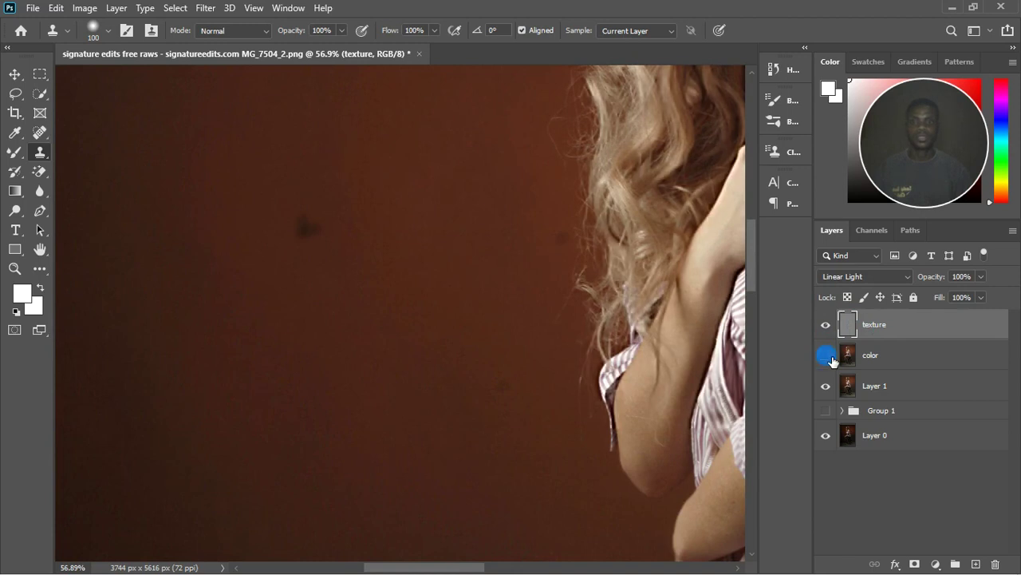
Show the color layer again and blend away the dark backdrop spot beside the model on it with the Mixer Brush at size 100.
left_click(830, 357)
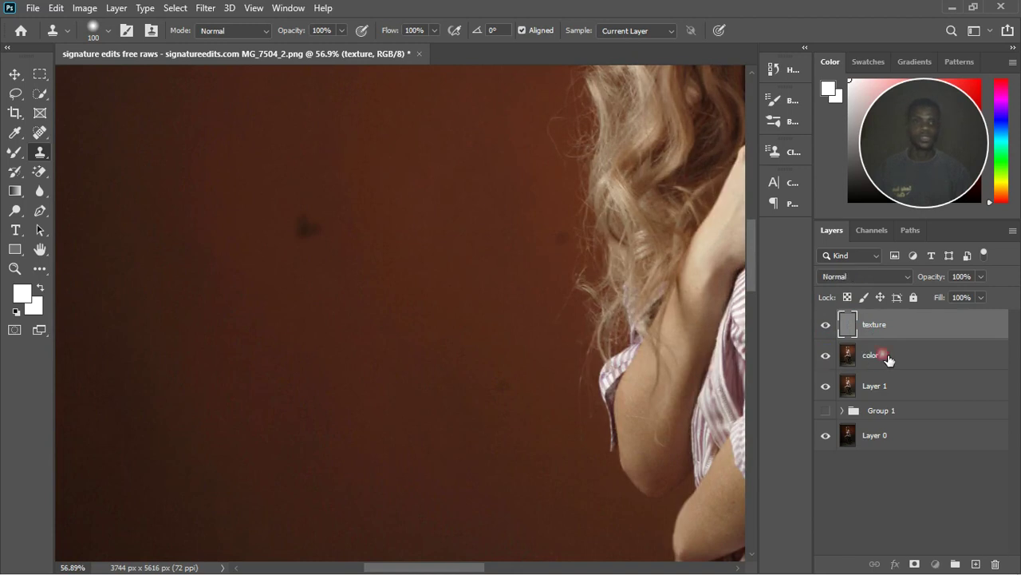
left_click(850, 359)
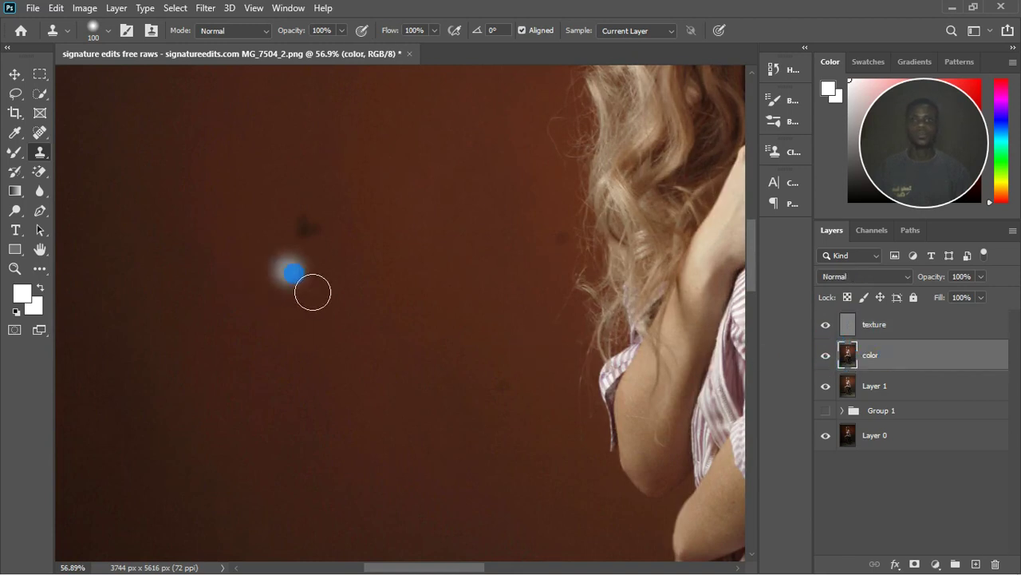
left_click(14, 156)
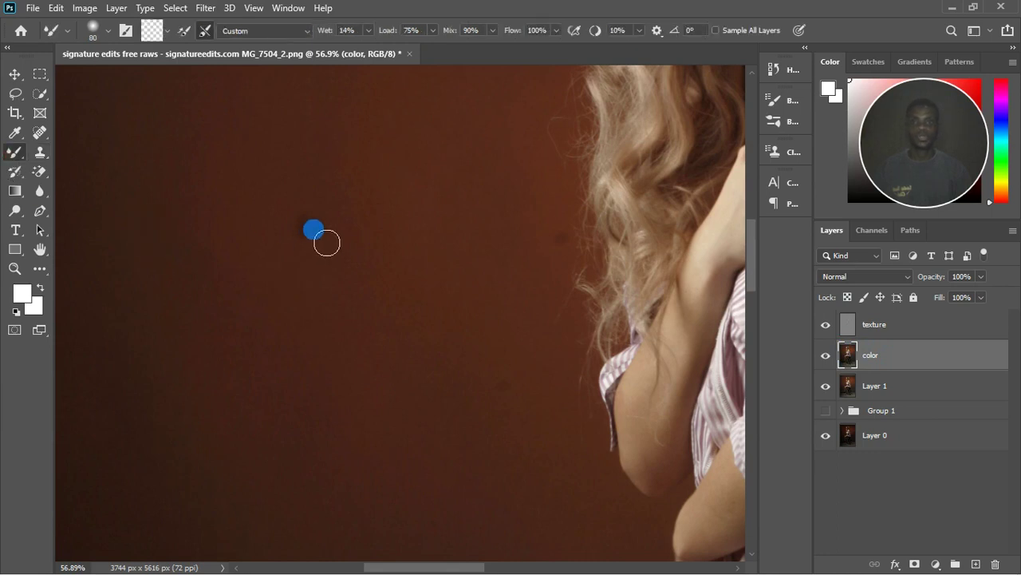
key("]")
left_click_drag(334, 230, 297, 212)
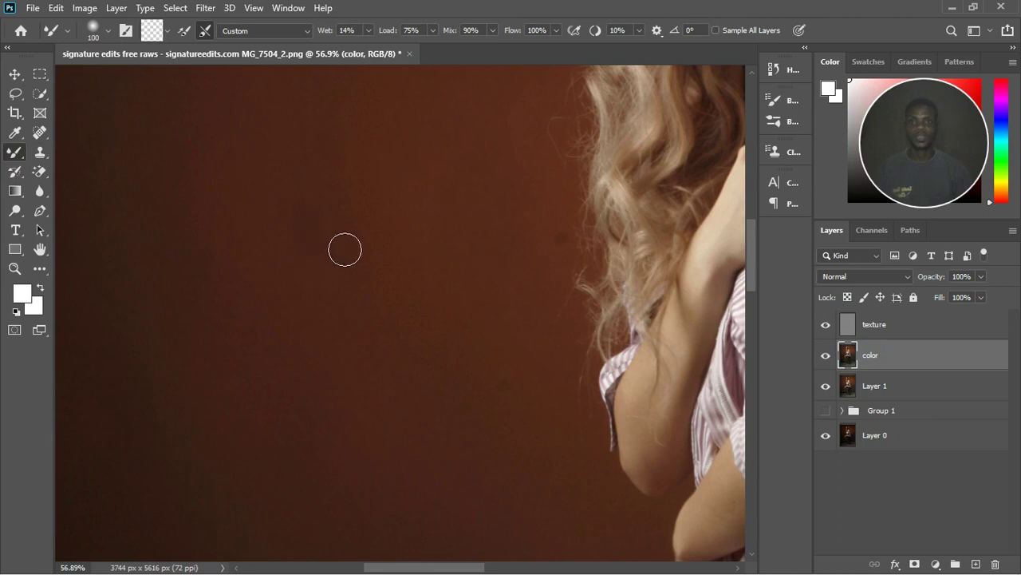
Blend the faint dark backdrop spot next to the model's hair and the nearby backdrop on the color layer with the Mixer Brush.
scroll(328, 271, "down", 6)
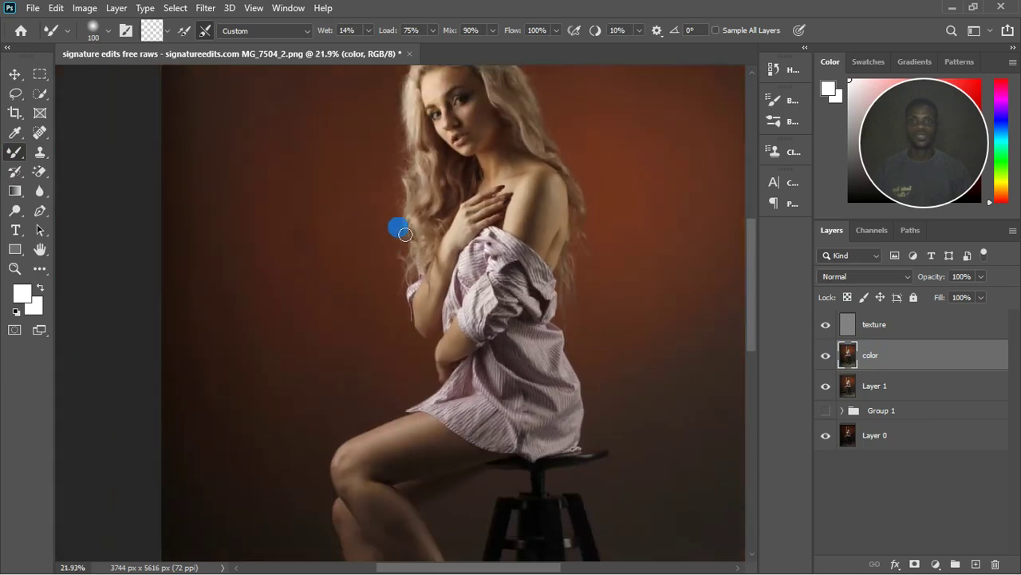
scroll(398, 239, "up", 5)
left_click_drag(397, 257, 404, 296)
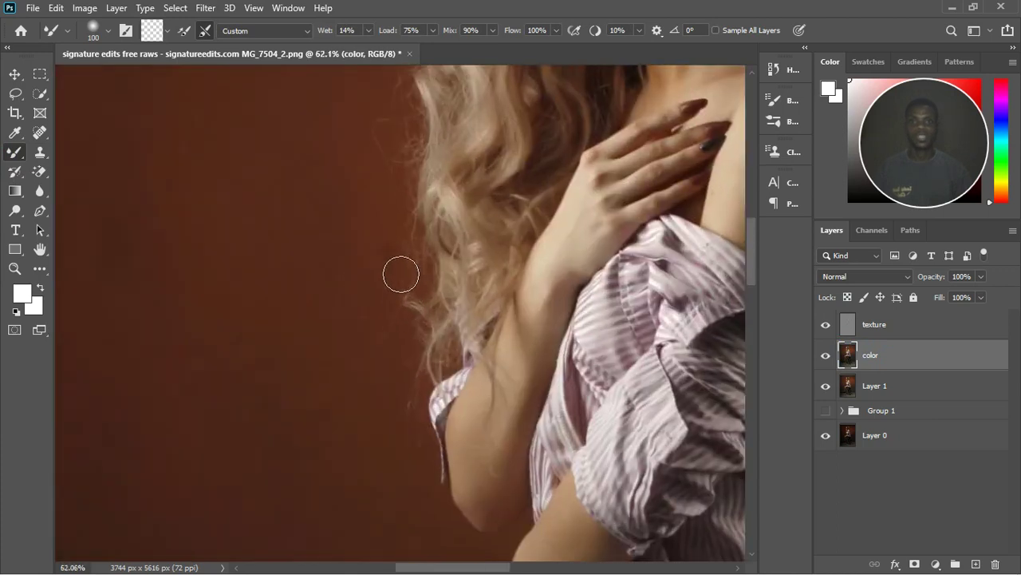
mouse_move(283, 243)
left_mouse_down()
mouse_move(278, 235)
mouse_move(310, 318)
mouse_move(506, 297)
mouse_move(523, 137)
mouse_move(573, 260)
mouse_move(362, 257)
mouse_move(277, 157)
mouse_move(311, 155)
mouse_move(306, 358)
mouse_move(222, 434)
left_mouse_up()
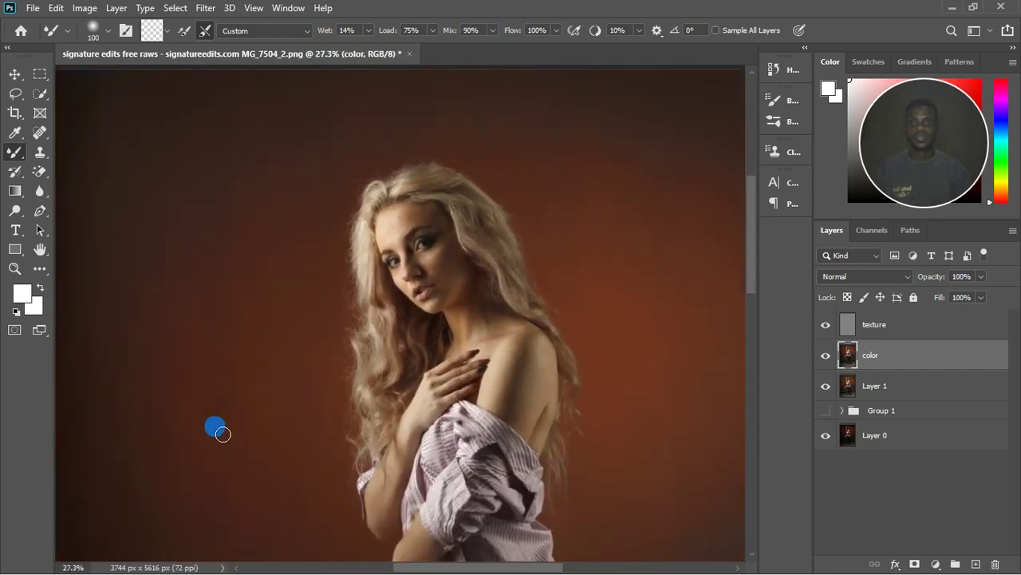
Smooth the uneven red backdrop around the model with the Mixer Brush at size 200, and finish by reducing the brush to 125.
key("bracketright")
key("bracketright")
key("bracketright")
key("bracketright")
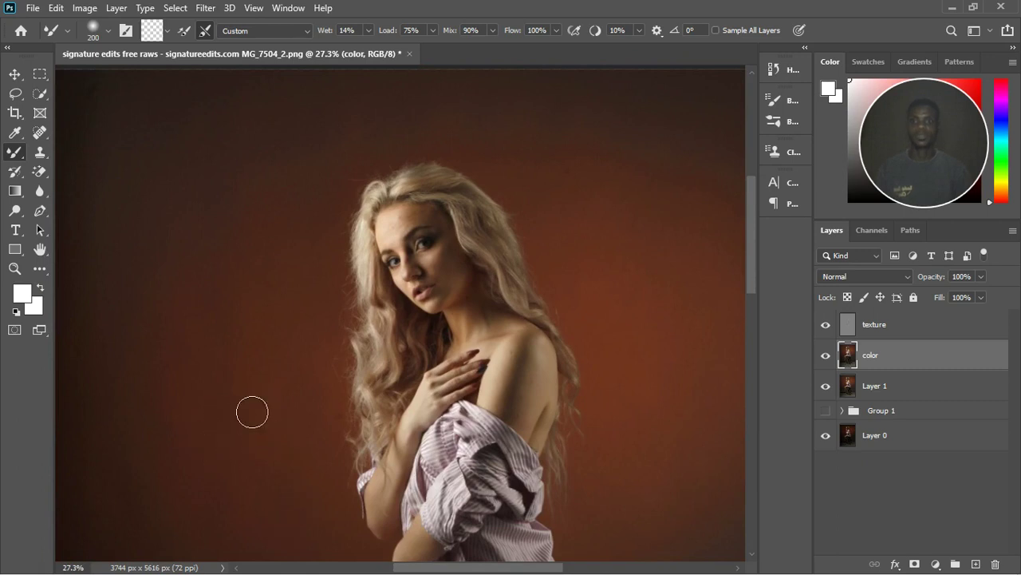
mouse_move(288, 360)
left_mouse_down()
mouse_move(481, 248)
mouse_move(407, 486)
mouse_move(445, 537)
mouse_move(630, 536)
mouse_move(670, 512)
mouse_move(663, 542)
mouse_move(679, 542)
mouse_move(612, 527)
left_mouse_up()
key("[")
key("[")
key("[")
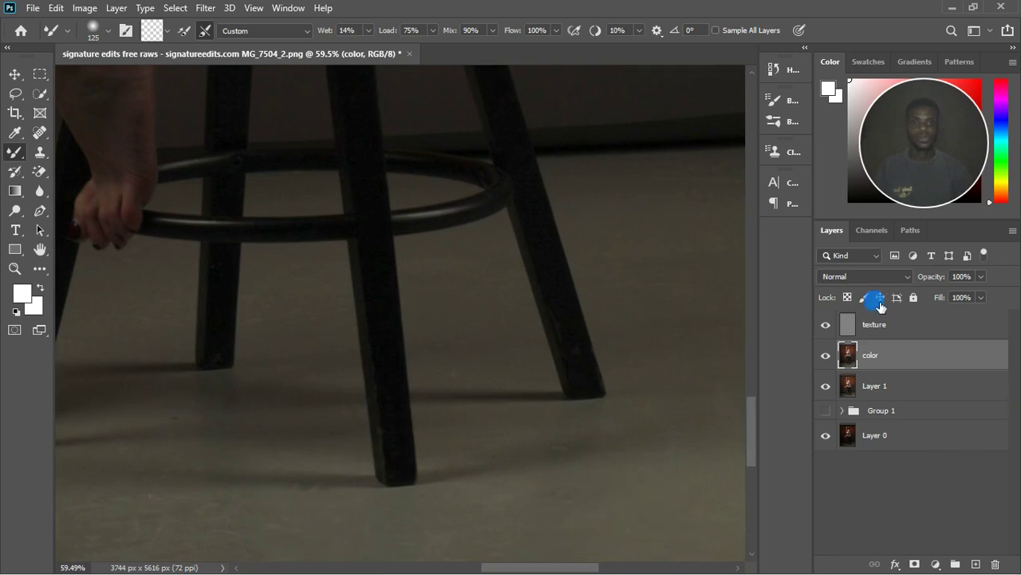
Clone out marks on the floor beside the stool legs on the texture layer with the Clone Stamp at size 100.
left_click(894, 332)
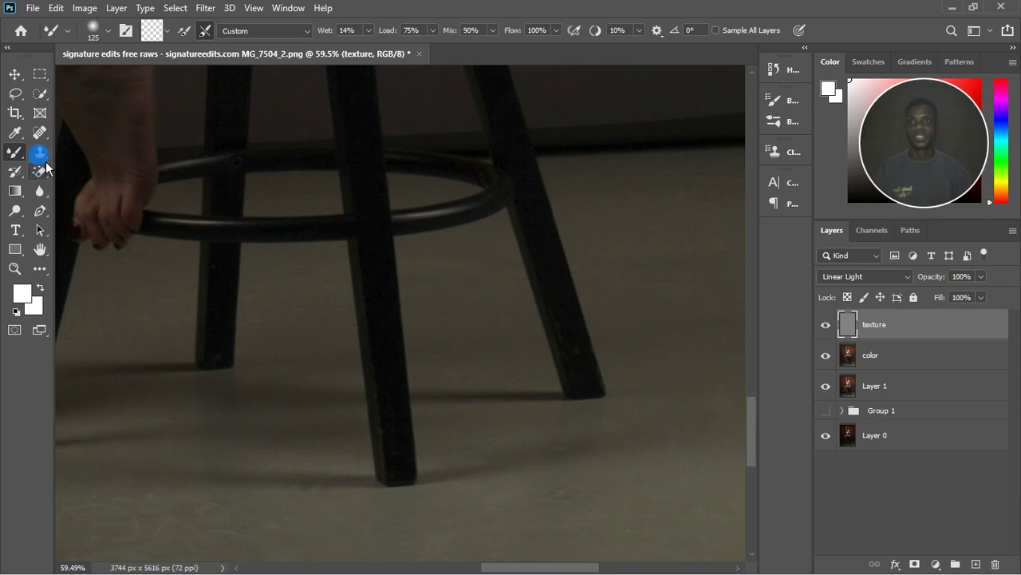
left_click(39, 153)
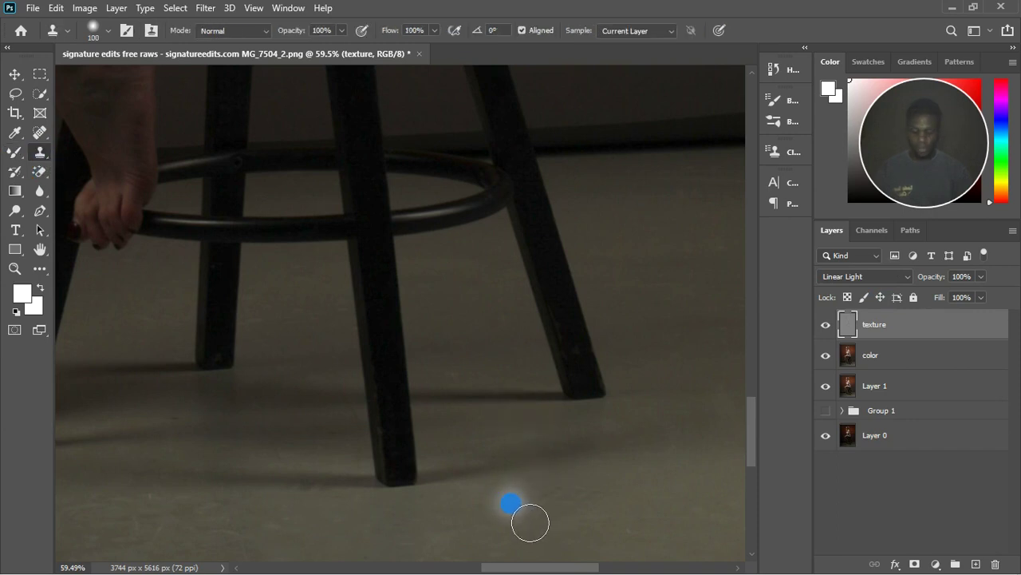
left_click_drag(584, 512, 600, 511)
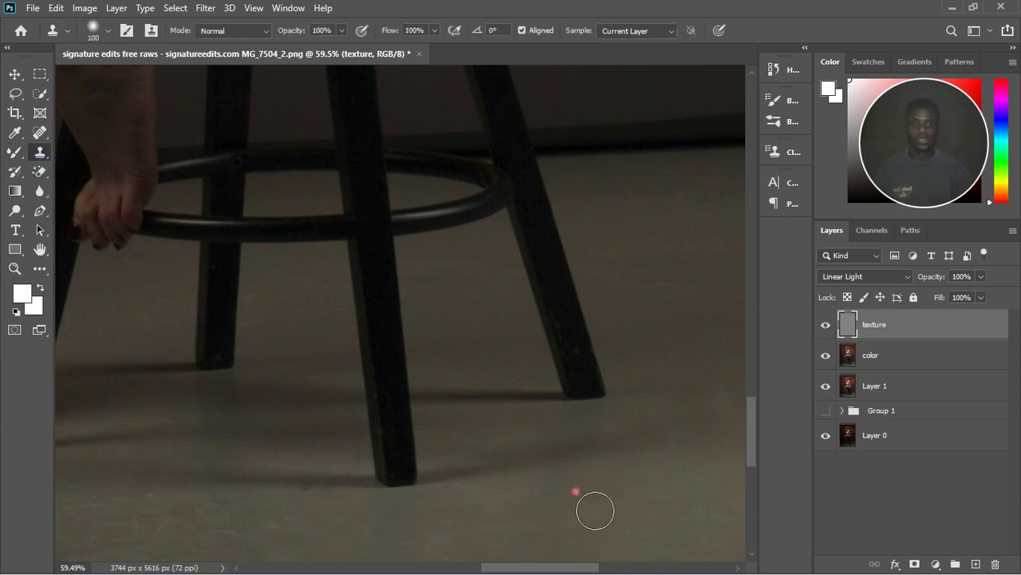
Examine the floor, the stool area, the backdrop and the model's face for remaining blemishes.
scroll(597, 484, "down", 3)
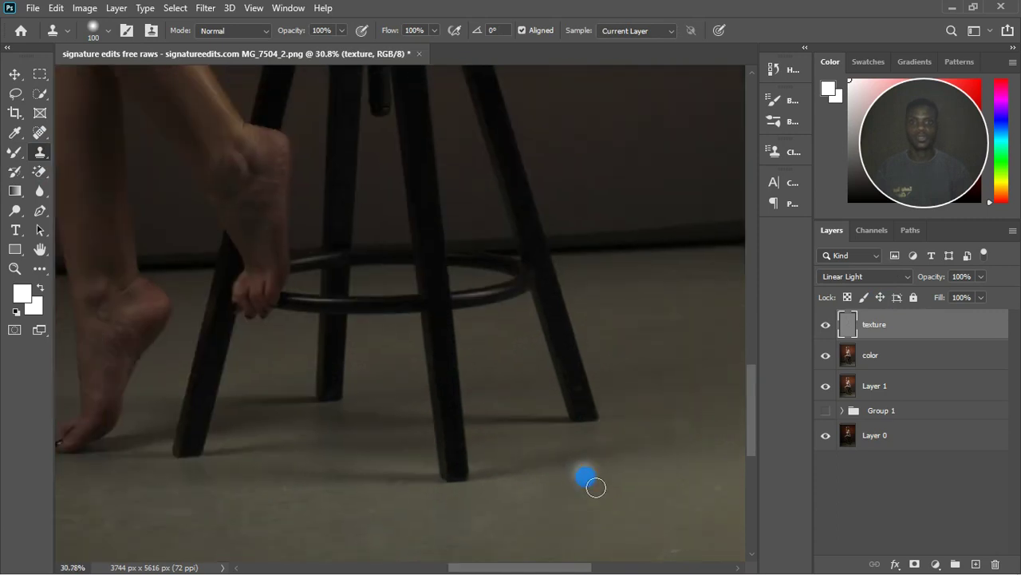
scroll(603, 479, "down", 3)
scroll(235, 471, "up", 5)
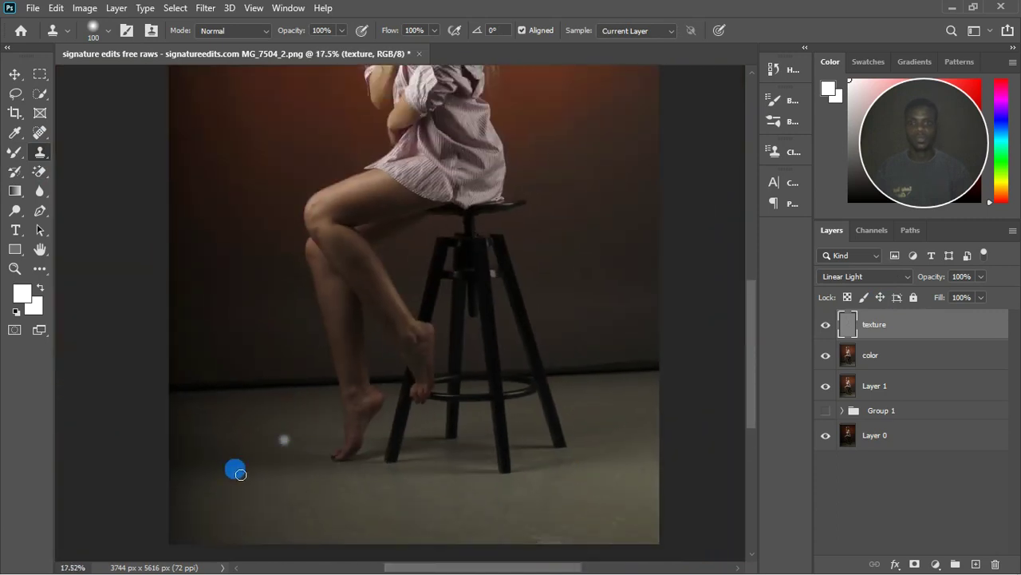
scroll(250, 477, "down", 1)
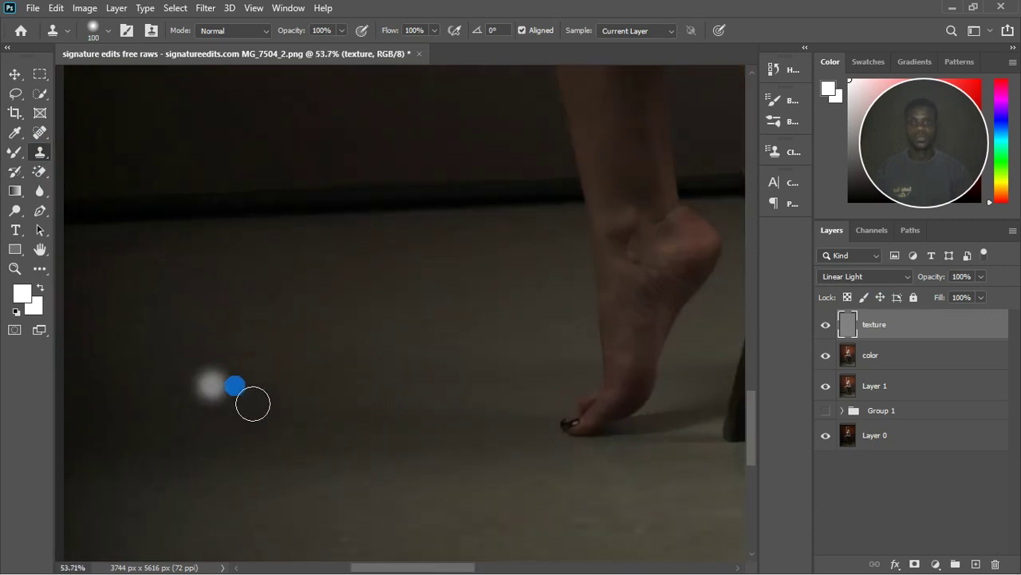
scroll(251, 405, "down", 2)
scroll(250, 405, "down", 3)
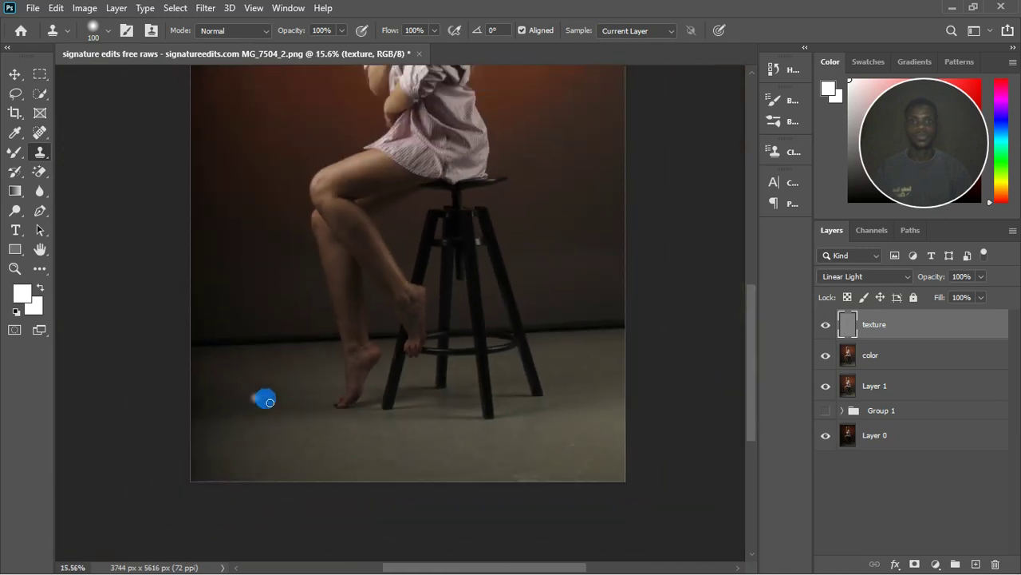
scroll(531, 200, "up", 4)
scroll(536, 182, "up", 2)
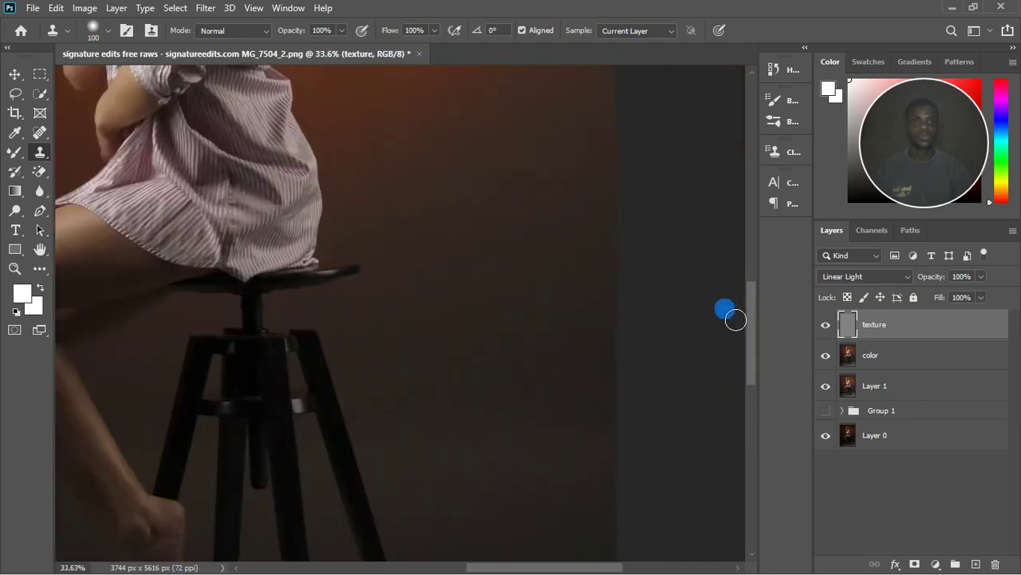
left_click_drag(757, 326, 763, 271)
left_click_drag(406, 285, 629, 453)
left_click_drag(404, 309, 457, 330)
left_click_drag(355, 252, 653, 319)
Blend the blotchy skin tones on the model's forehead on the color layer with the Mixer Brush at size 60.
left_click(870, 349)
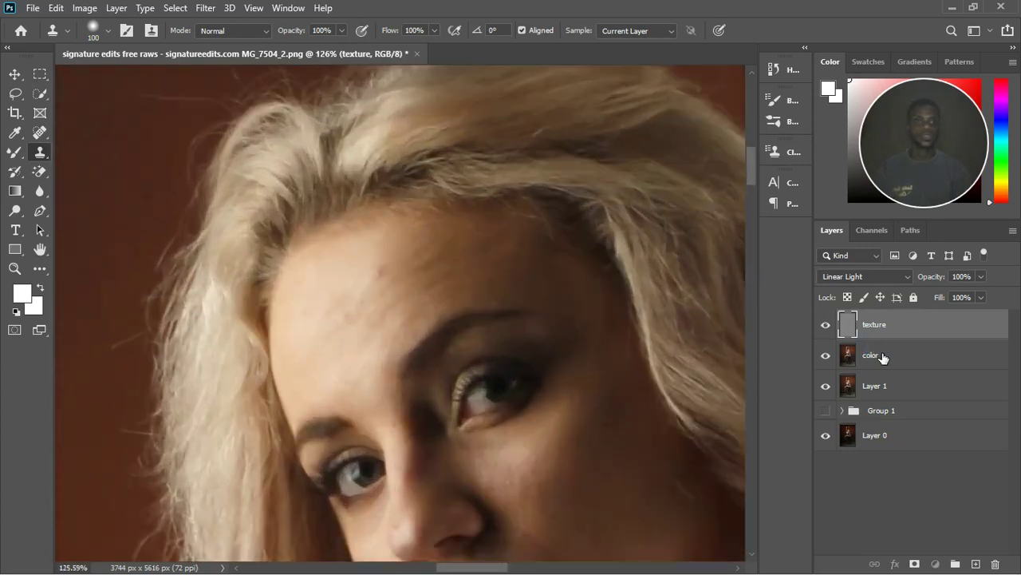
left_click(884, 356)
left_click(15, 151)
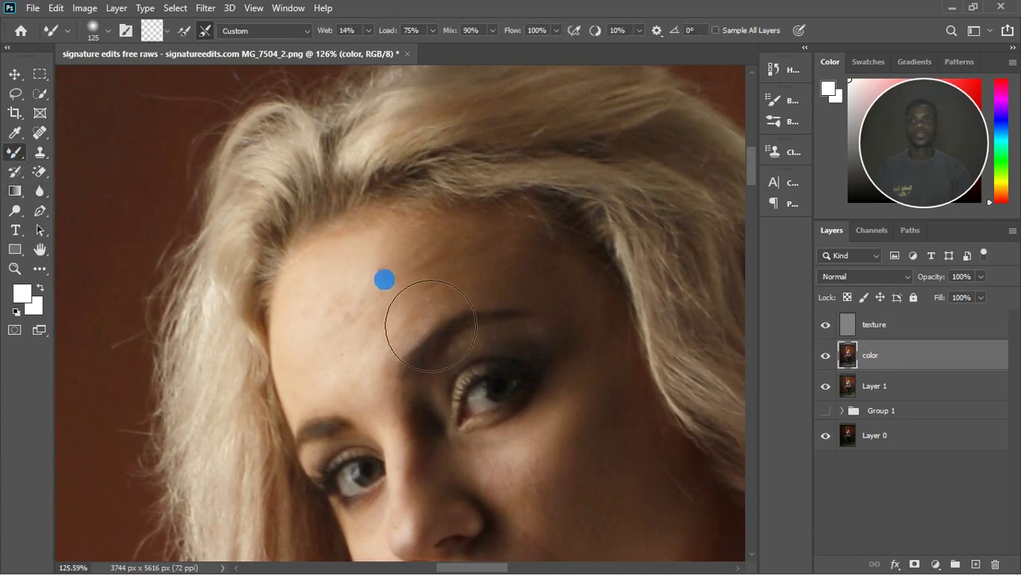
key("bracketleft")
key("bracketleft")
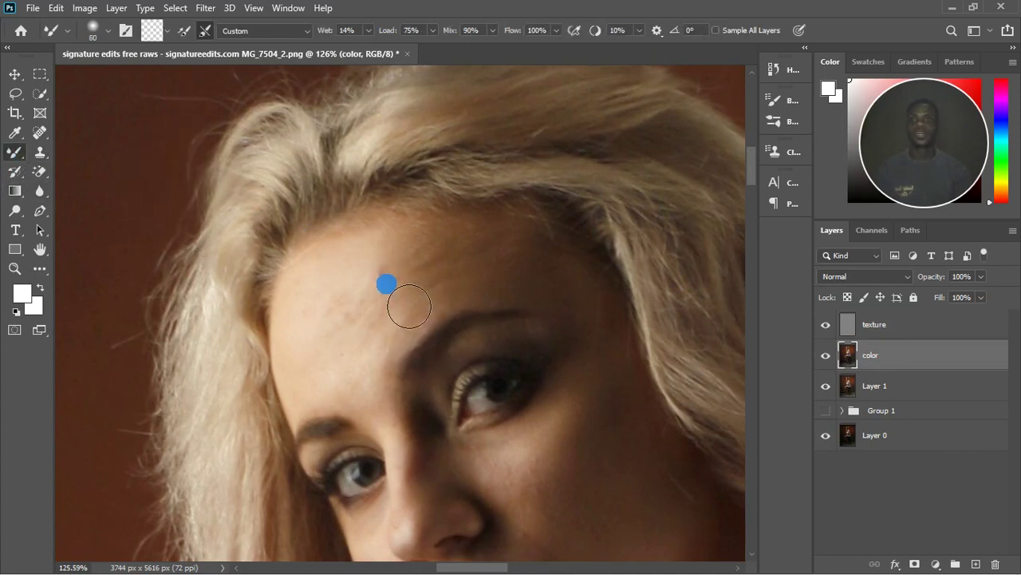
left_click_drag(410, 294, 396, 320)
Clone out the reddish blemish on the upper forehead on the texture layer with the Clone Stamp reduced to size 20.
left_click(968, 318)
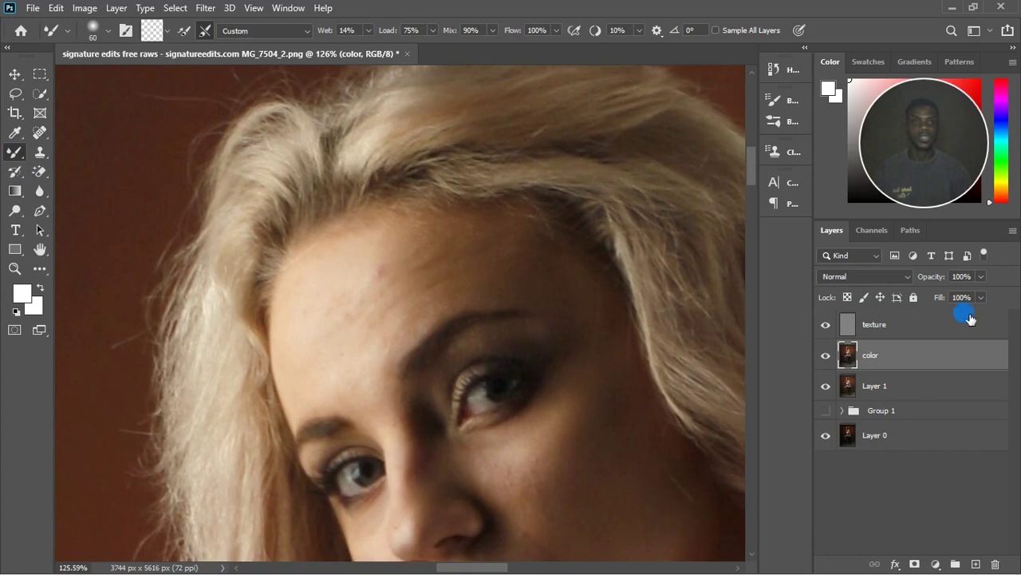
left_click(47, 156)
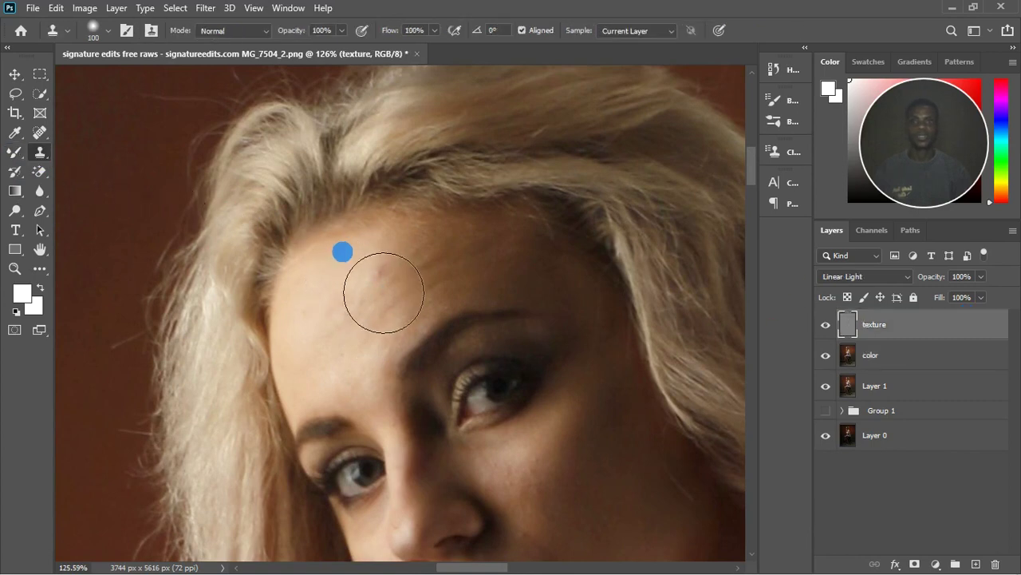
key("[")
key("[")
key("[")
key("[")
key("[")
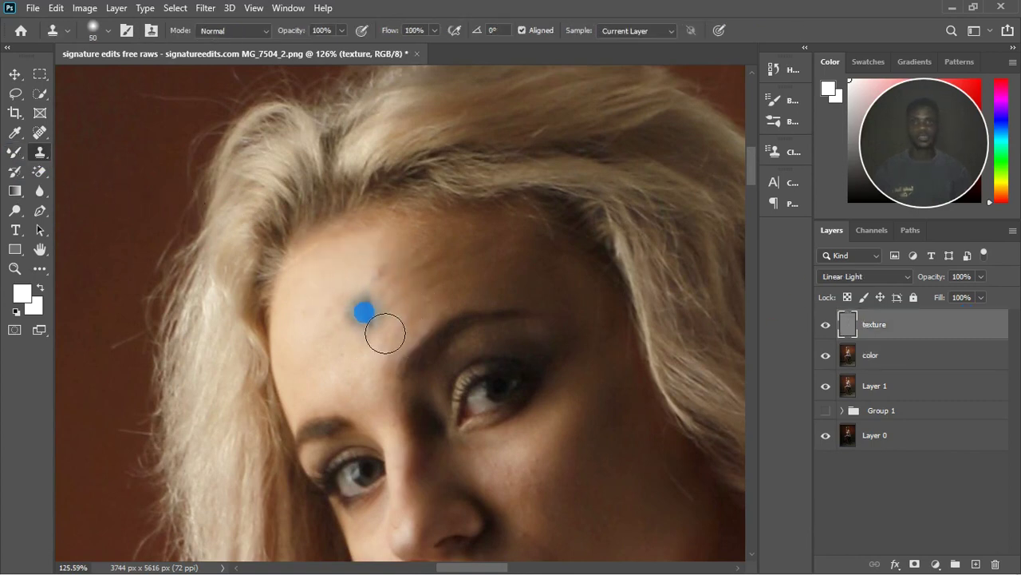
key("[")
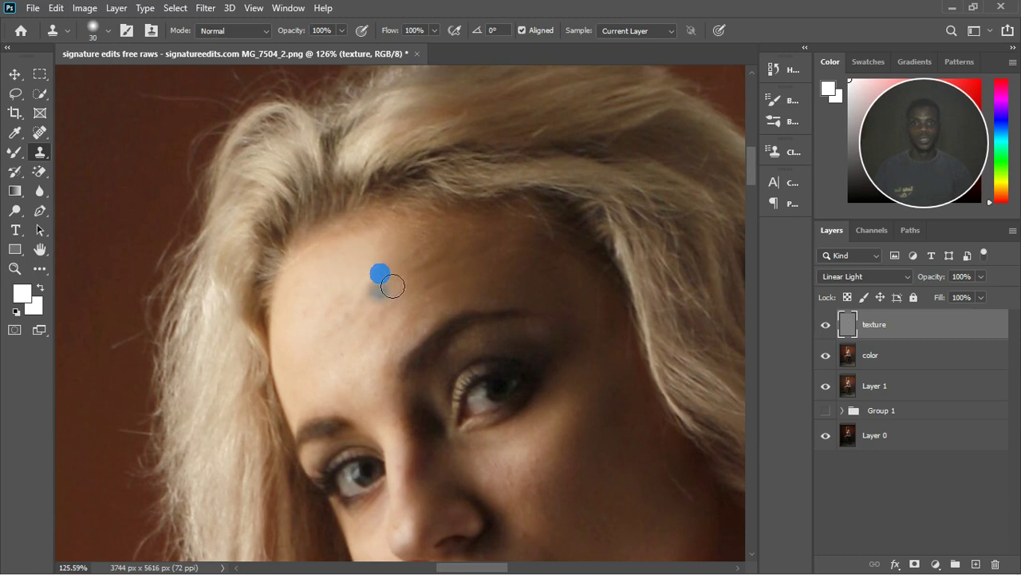
scroll(391, 281, "up", 6)
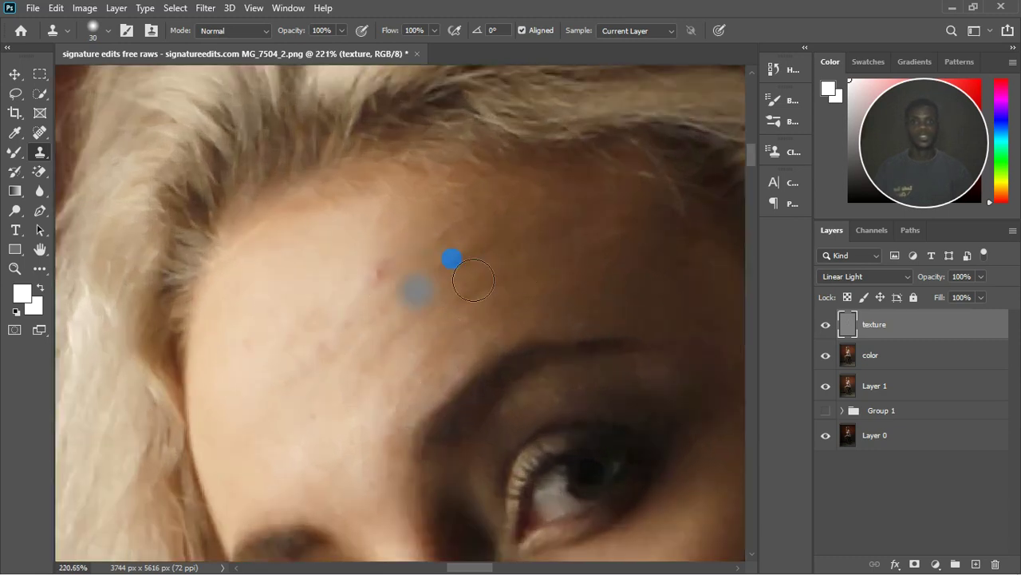
key("bracketleft")
key("bracketleft")
key("bracketleft")
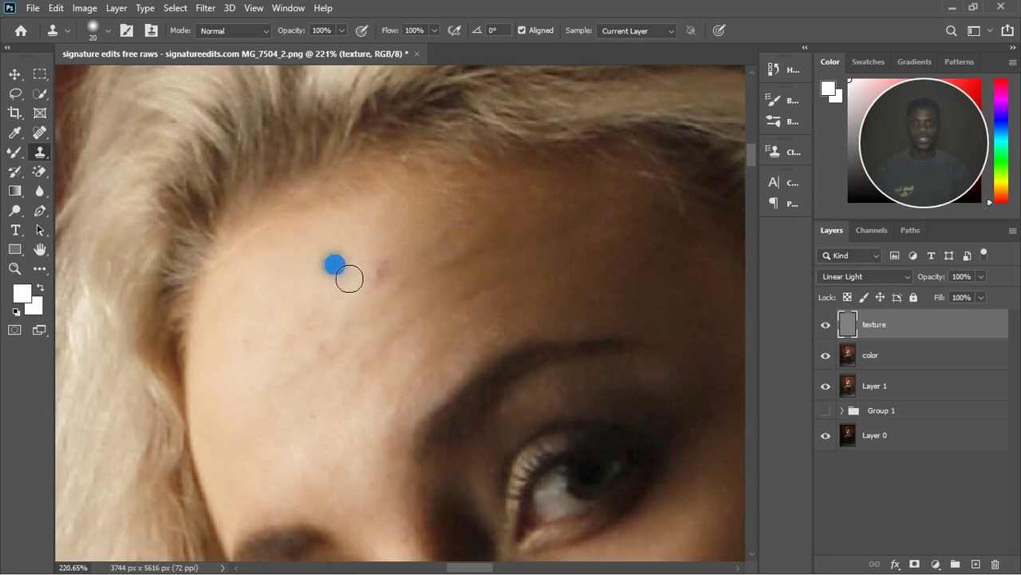
left_click(380, 269)
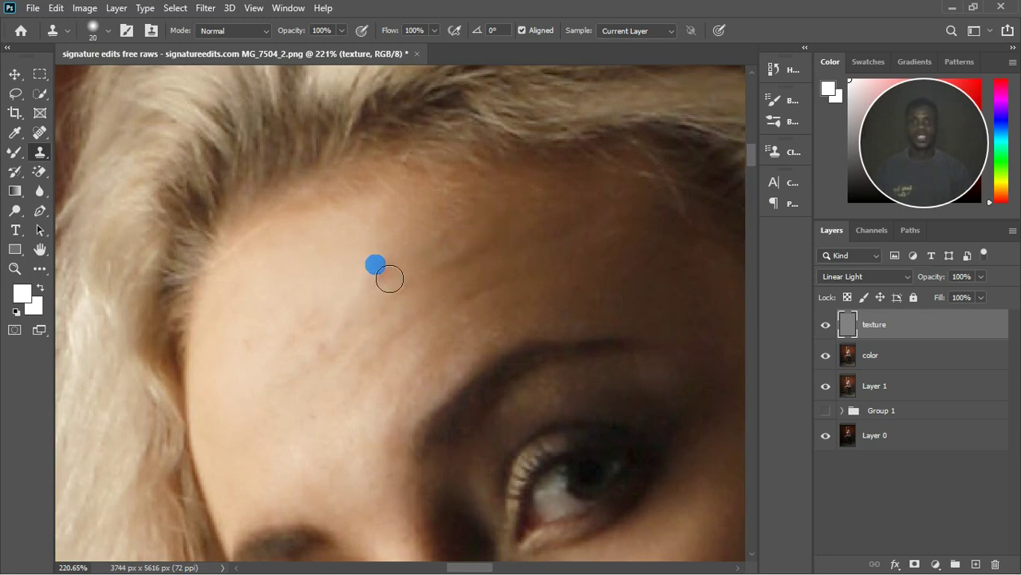
left_click(381, 241)
left_click(386, 268)
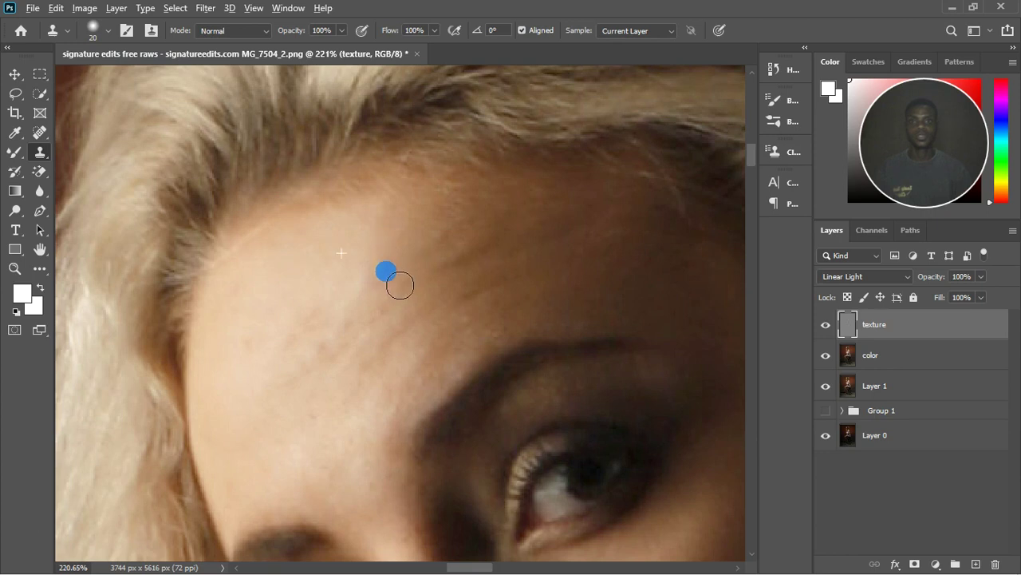
Sample clean skin and clone over the faint spots in the middle of the forehead with the Clone Stamp at size 20.
left_click(314, 291, "alt")
left_click(315, 344)
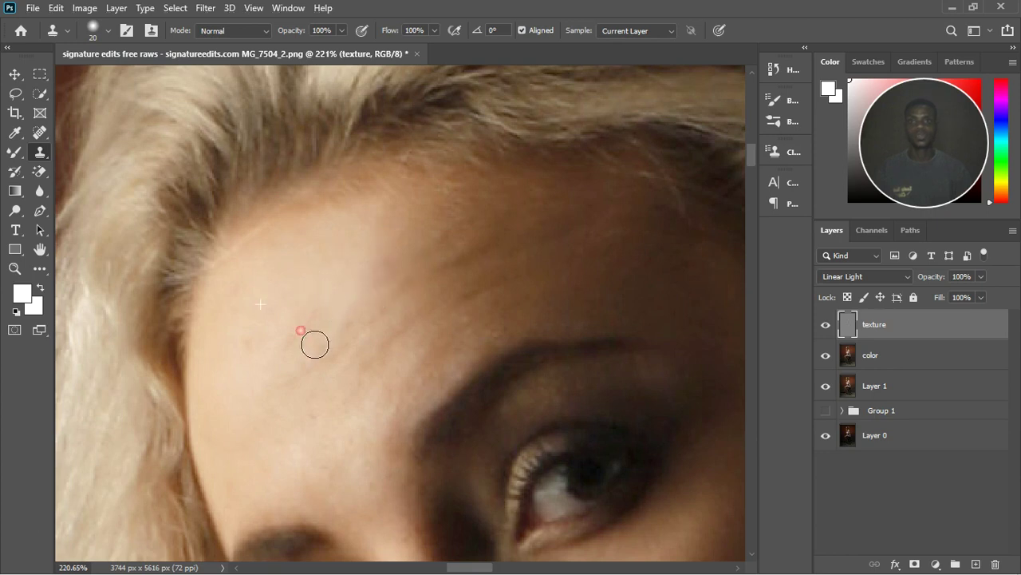
left_click(307, 343, "alt")
left_click(262, 355, "alt")
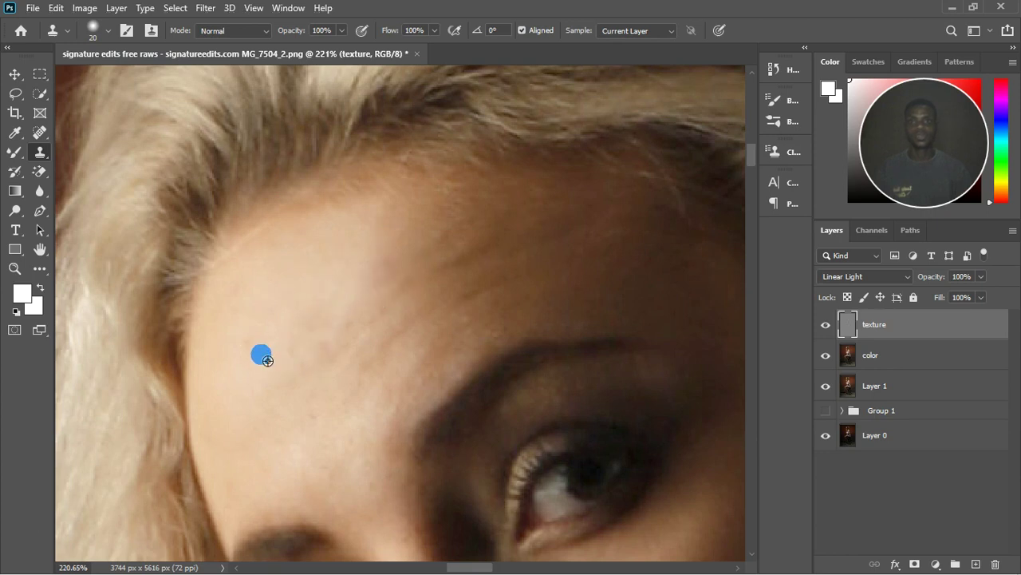
left_click(358, 406)
Reduce the Clone Stamp to size 15 and clean up the remaining small forehead spots with freshly sampled skin texture.
key("[")
left_click(357, 403)
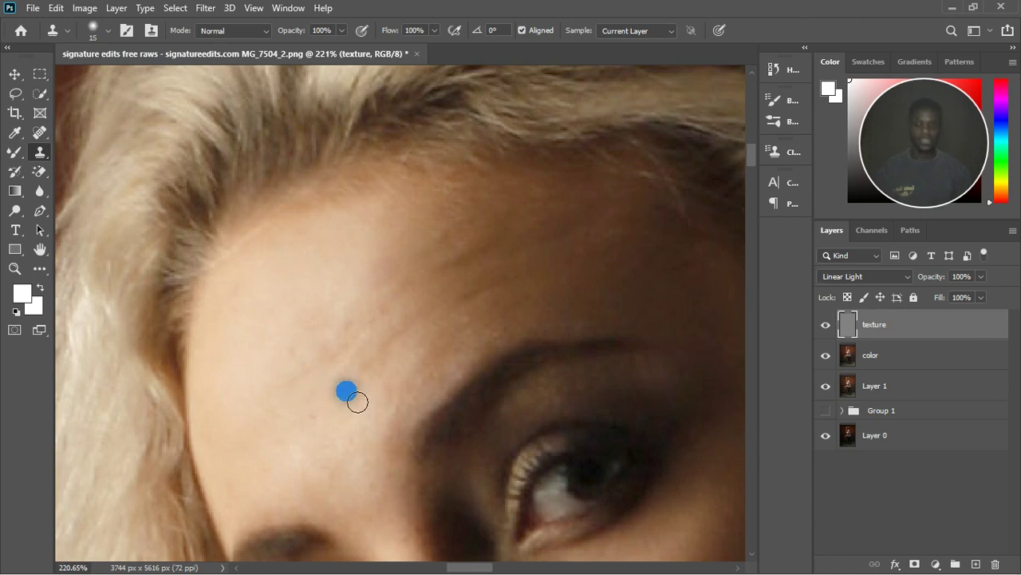
left_click(330, 345)
left_click(313, 348, "alt")
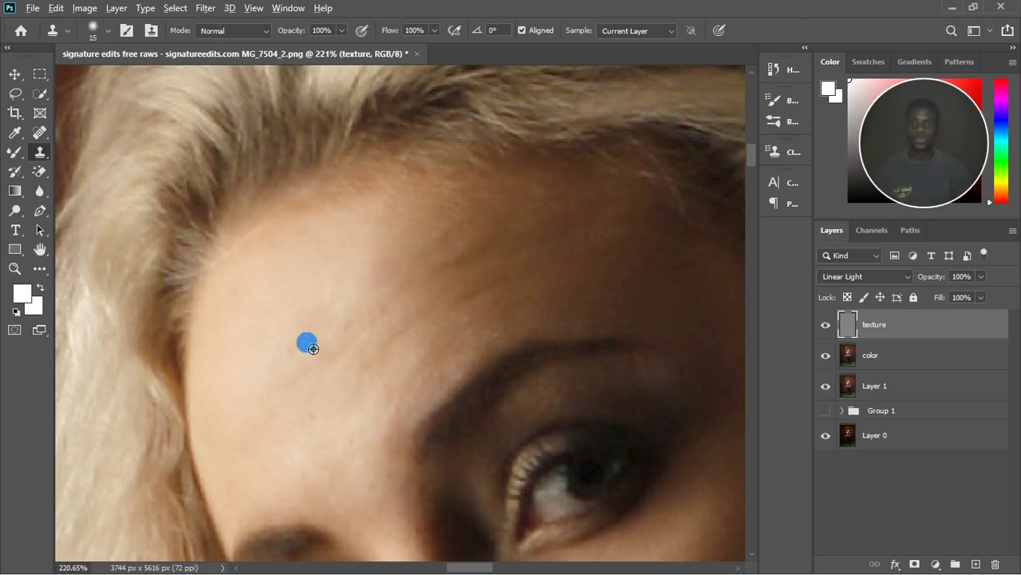
mouse_move(365, 376)
left_mouse_down()
mouse_move(401, 372)
mouse_move(393, 390)
left_mouse_up()
left_click(416, 372, "alt")
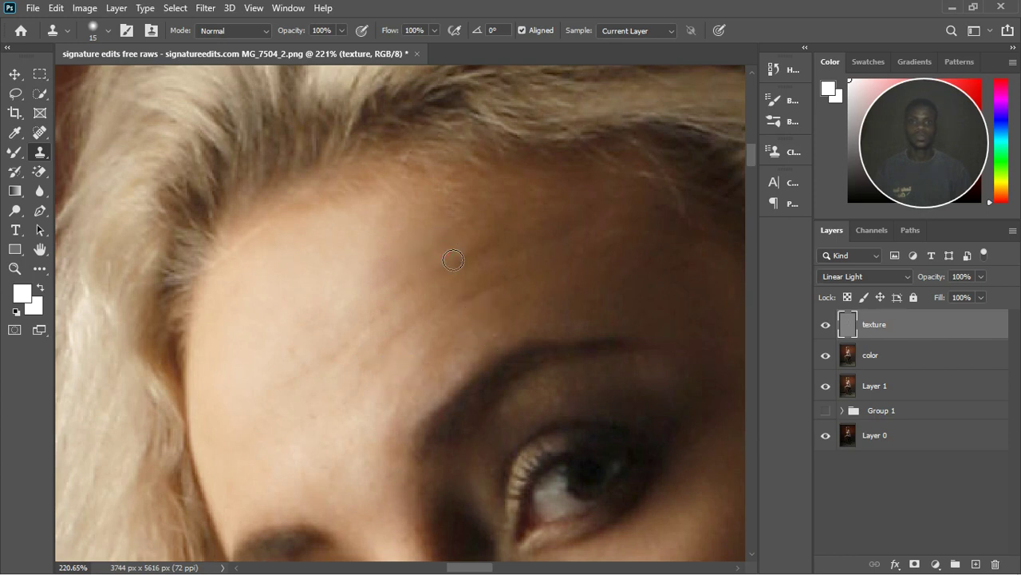
Retouch the skin texture above the model's eyebrows and on the lower forehead with the Clone Stamp at size 15.
left_click_drag(461, 395, 477, 402)
left_click(410, 369)
left_click(504, 295)
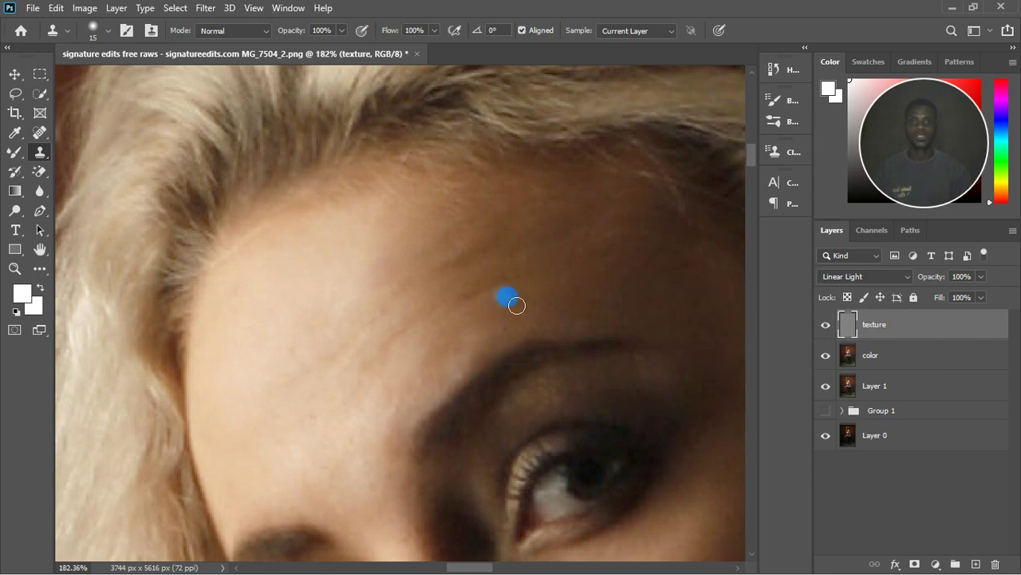
scroll(513, 279, "down", 2)
left_click(410, 406)
left_click(328, 433)
scroll(333, 439, "up", 3)
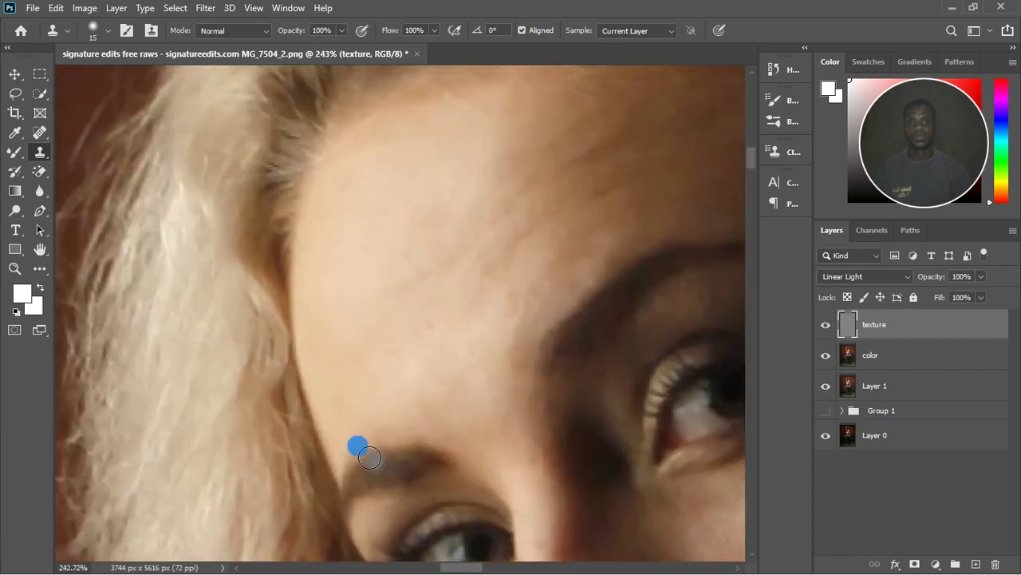
Resample clean skin and clone over the last faint marks in the middle of the forehead with the Clone Stamp at size 15.
left_click(342, 412)
left_click(420, 337)
left_click(396, 260, "alt")
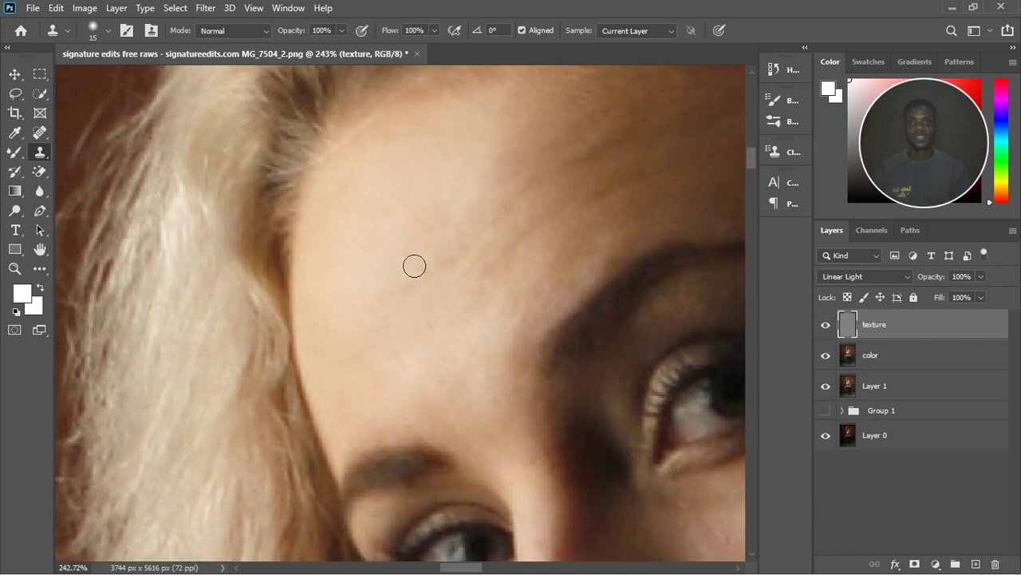
left_click(426, 325)
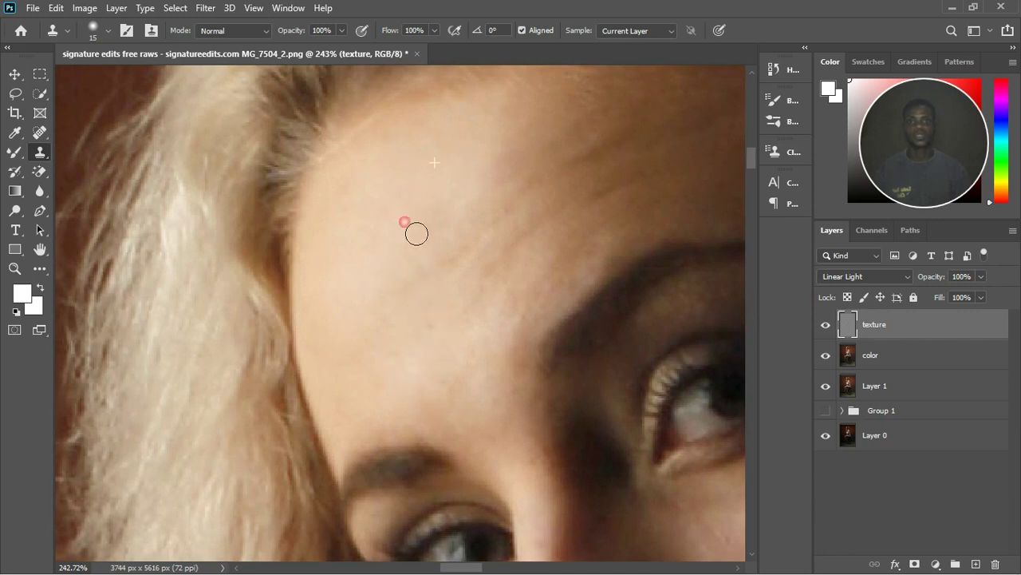
left_click(420, 271)
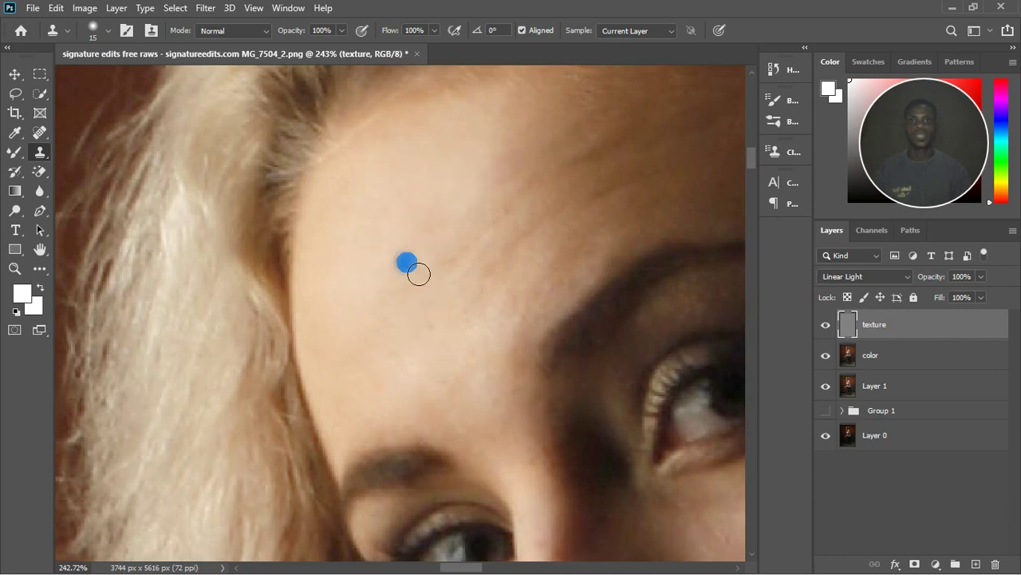
Clone out the small spots on the cheek below the shadow-side eye on the texture layer.
scroll(412, 268, "down", 4)
scroll(559, 376, "up", 6)
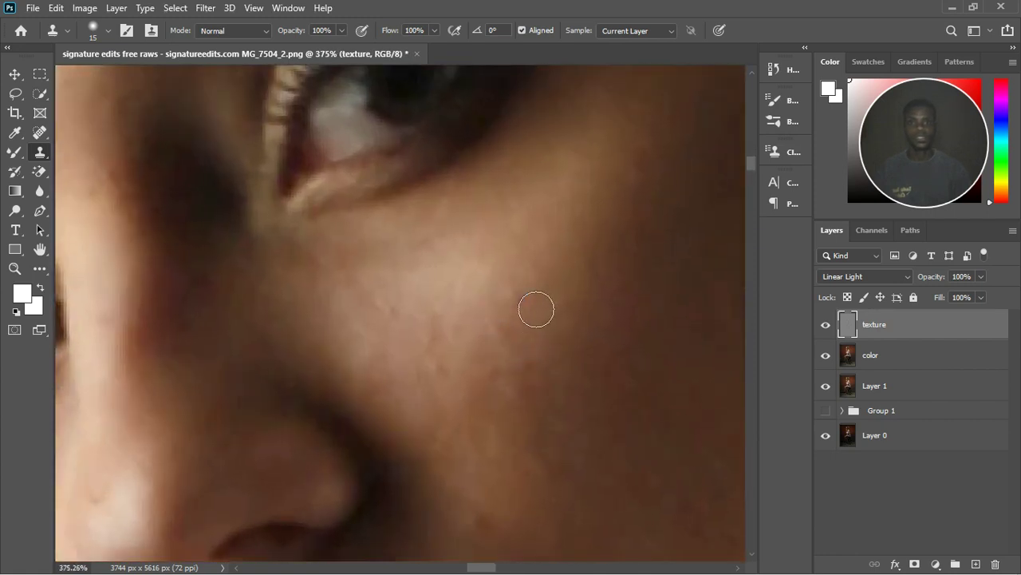
left_click(458, 306)
left_click_drag(446, 356, 476, 395)
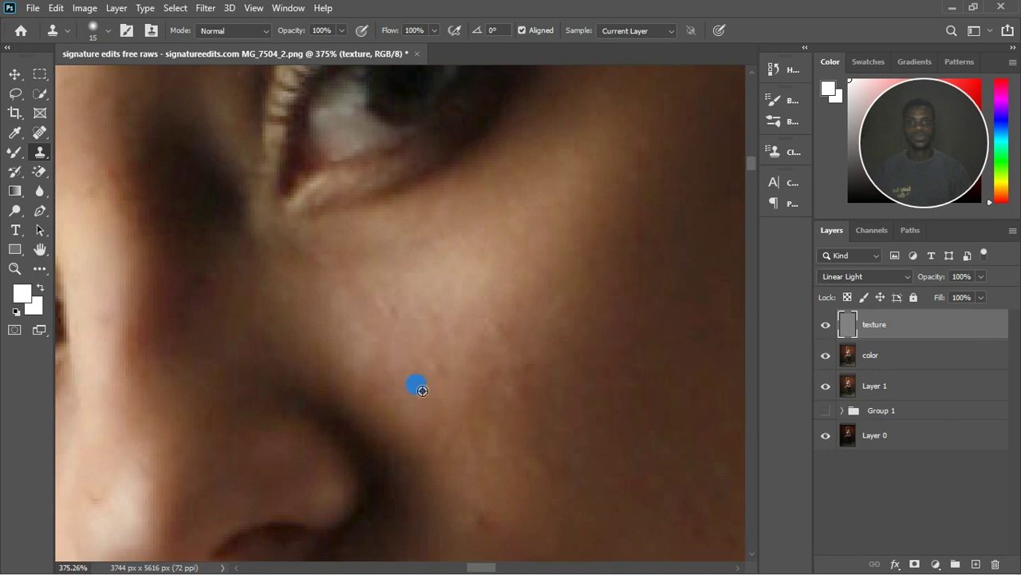
left_click(471, 365)
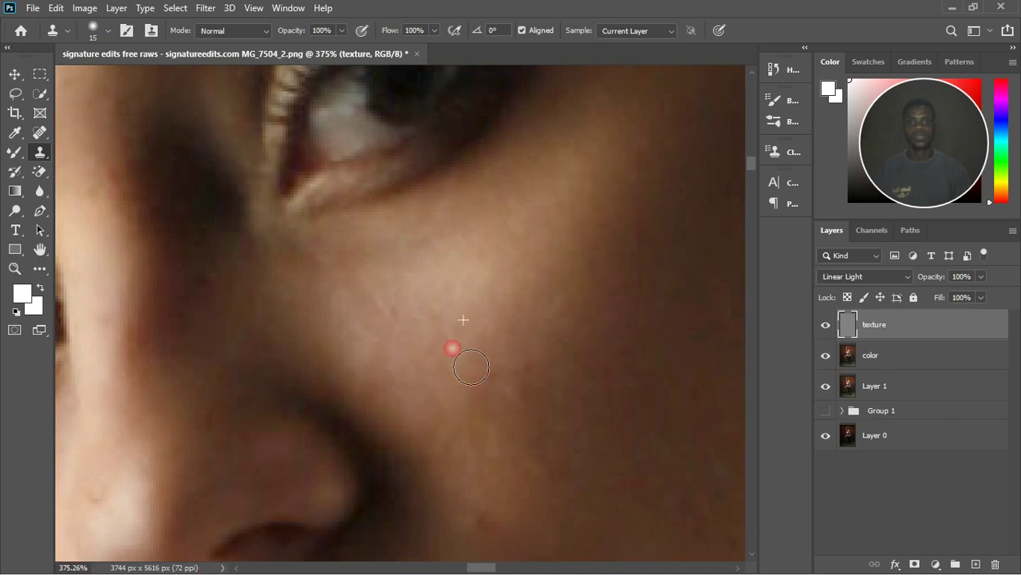
Sample clean skin repeatedly and smooth the remaining texture marks from the cheek beside the nose out to its shaded edge.
left_click(401, 350, "alt")
left_click(405, 323)
left_click_drag(443, 349, 459, 368)
left_click(372, 310, "alt")
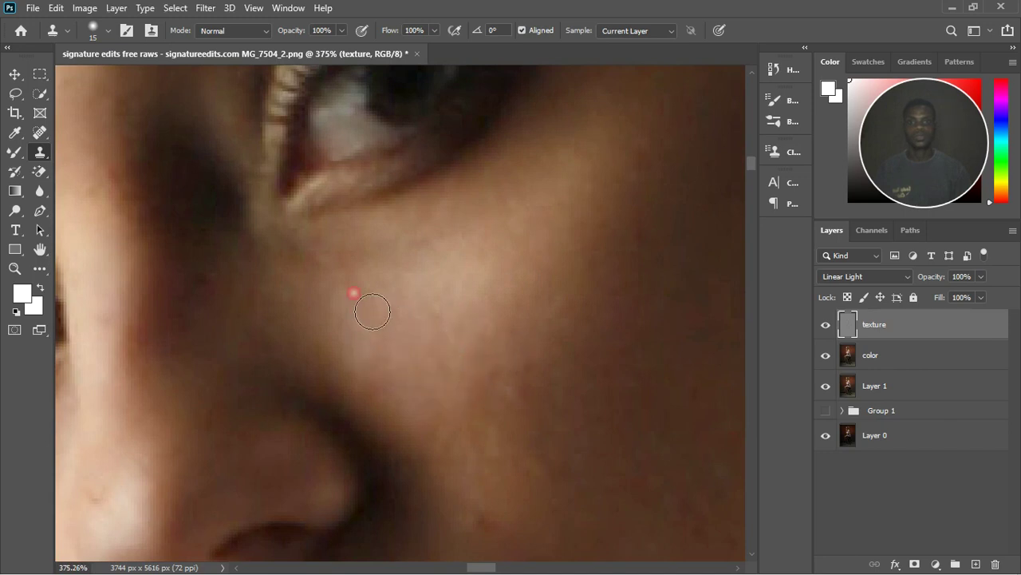
left_click(468, 360)
left_click(230, 327, "alt")
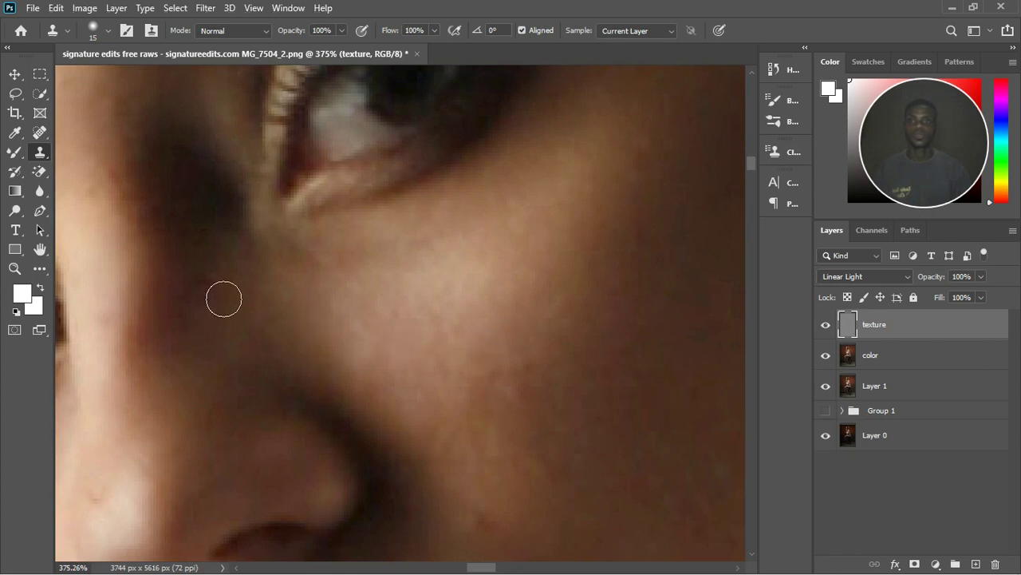
mouse_move(496, 358)
left_mouse_down()
mouse_move(544, 404)
mouse_move(609, 413)
left_mouse_up()
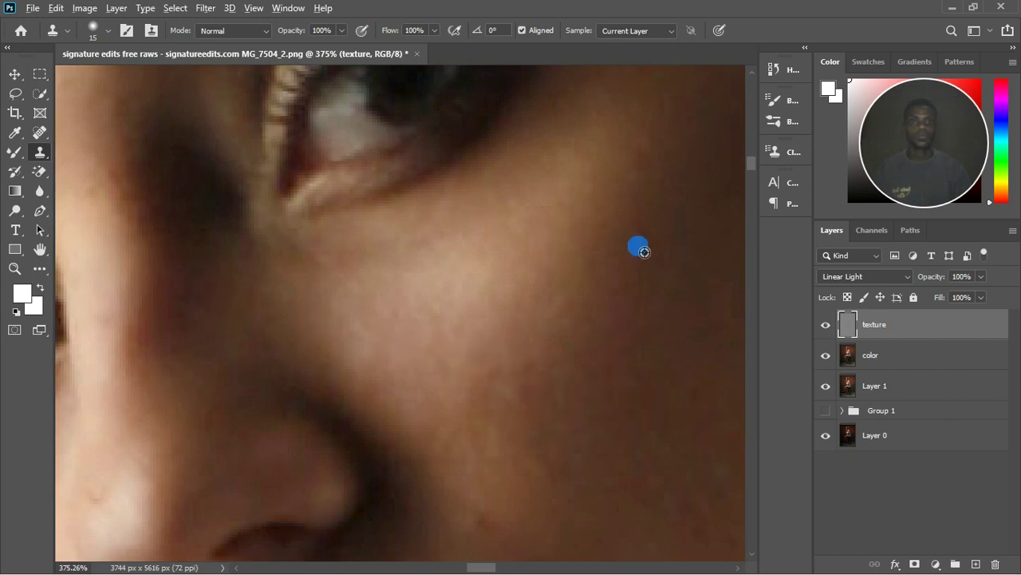
left_click(640, 251, "alt")
left_click(542, 278)
Clean up the spots on the shadowed lower cheek beside the corner of the mouth with the Clone Stamp.
scroll(517, 271, "down", 2)
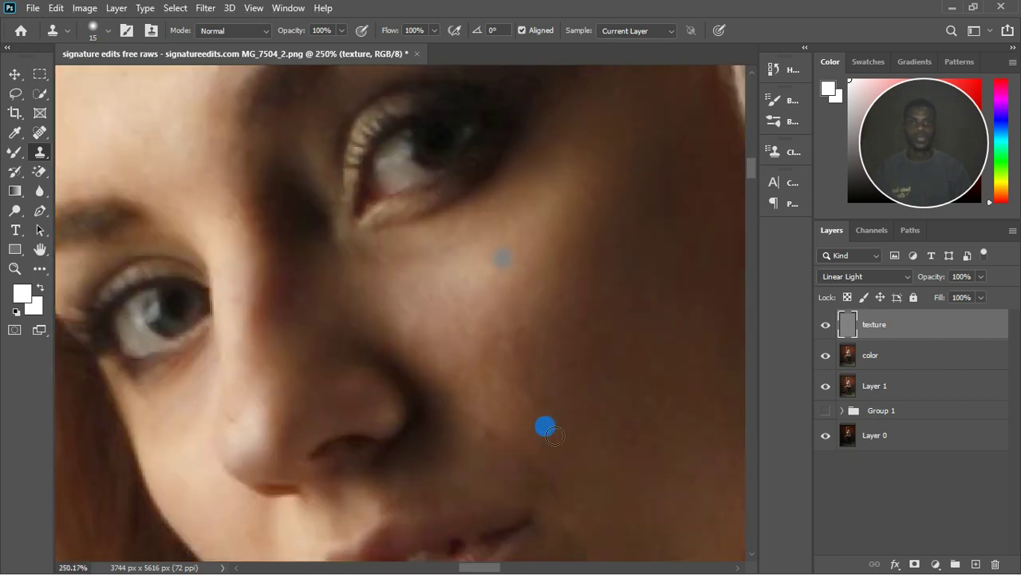
scroll(545, 424, "down", 1)
scroll(513, 433, "up", 3)
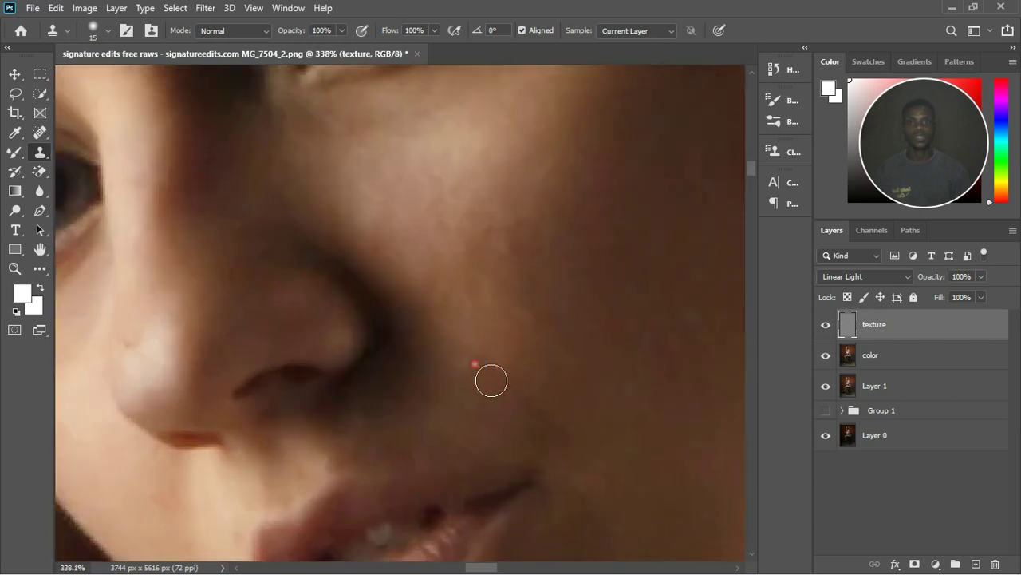
scroll(452, 324, "down", 3)
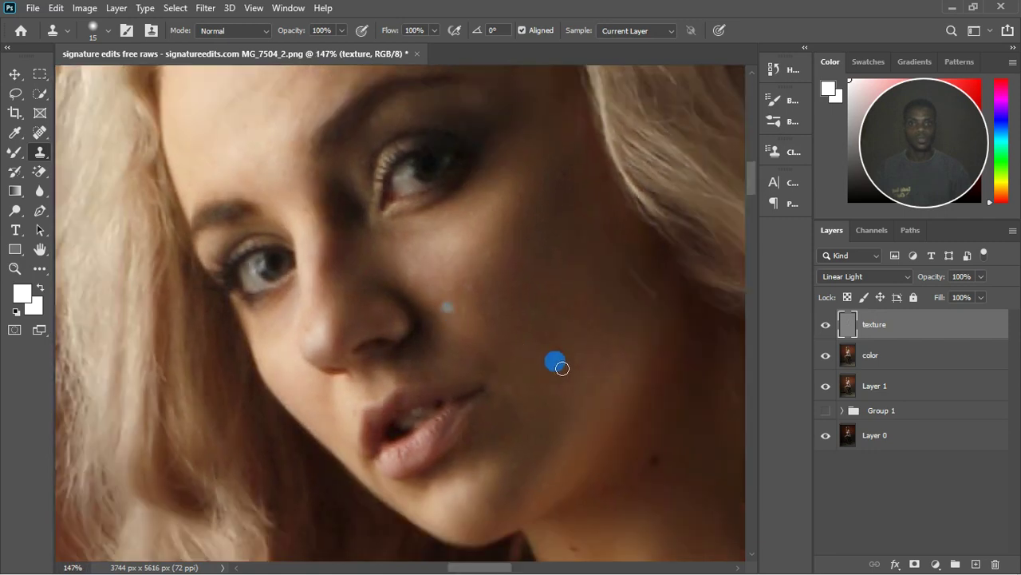
scroll(561, 368, "up", 3)
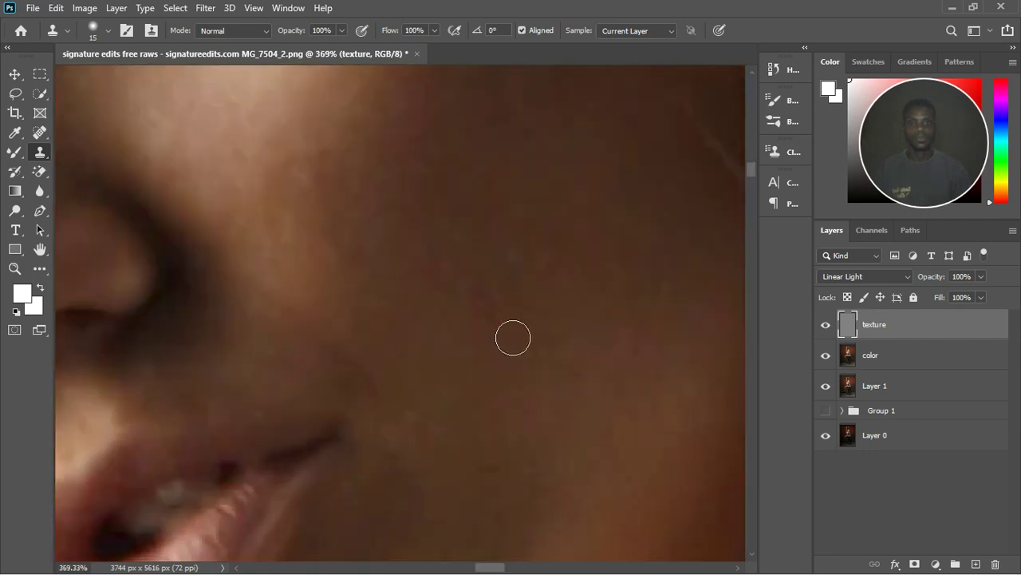
left_click(538, 344)
left_click(526, 324, "alt")
left_click_drag(494, 317, 512, 315)
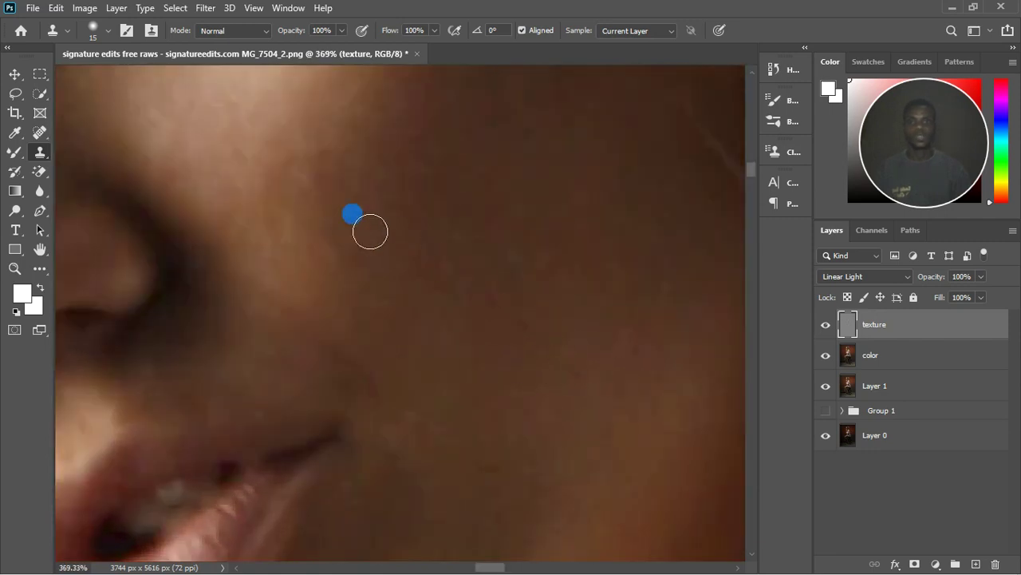
mouse_move(370, 231)
left_mouse_down()
mouse_move(348, 203)
mouse_move(354, 212)
mouse_move(328, 198)
left_mouse_up()
mouse_move(520, 235)
left_mouse_down()
mouse_move(515, 208)
mouse_move(518, 225)
left_mouse_up()
Enlarge the Clone Stamp to size 25 and clone out the reddish spot near the top of the bare upper arm.
scroll(518, 225, "down", 5)
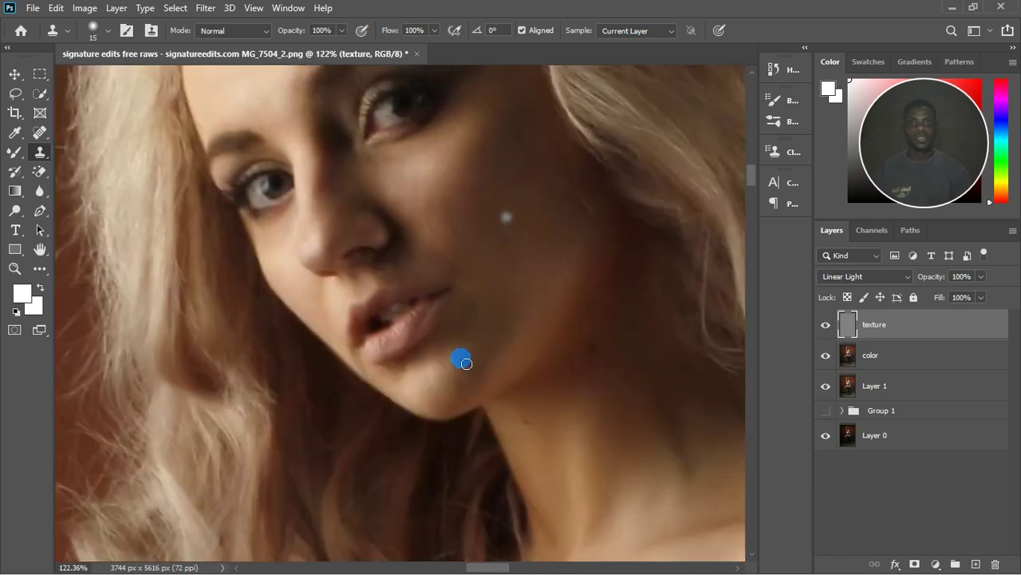
scroll(467, 363, "down", 2)
scroll(550, 437, "up", 5)
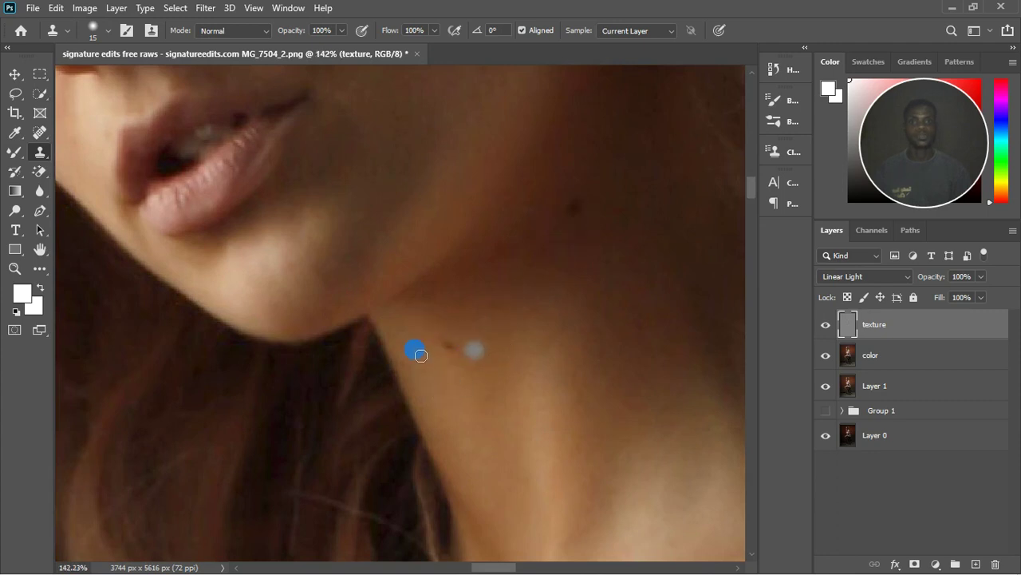
scroll(415, 352, "down", 6)
scroll(529, 486, "up", 4)
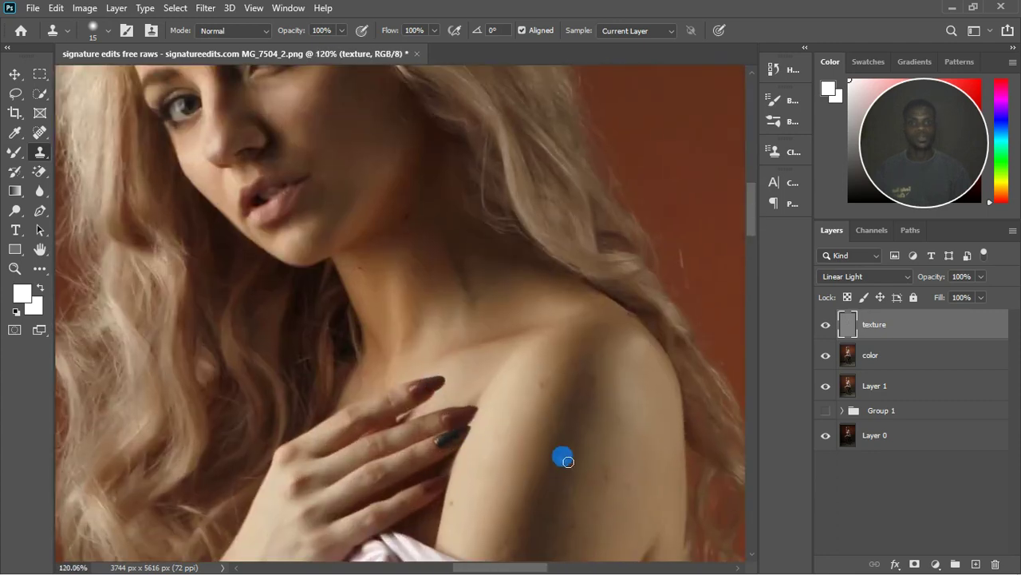
left_click(535, 347)
left_click(616, 356)
left_click(622, 356)
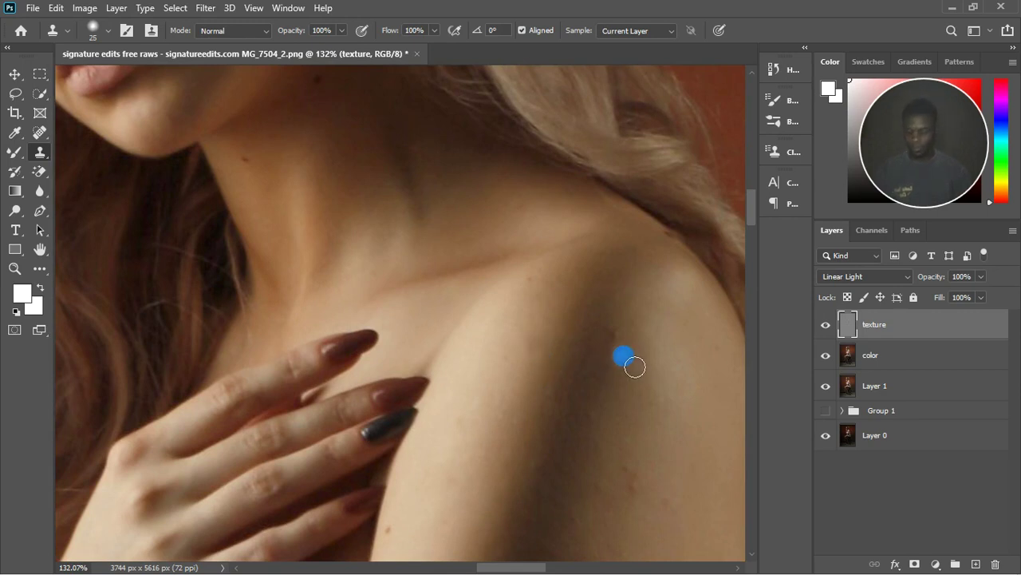
left_click(624, 358, "alt")
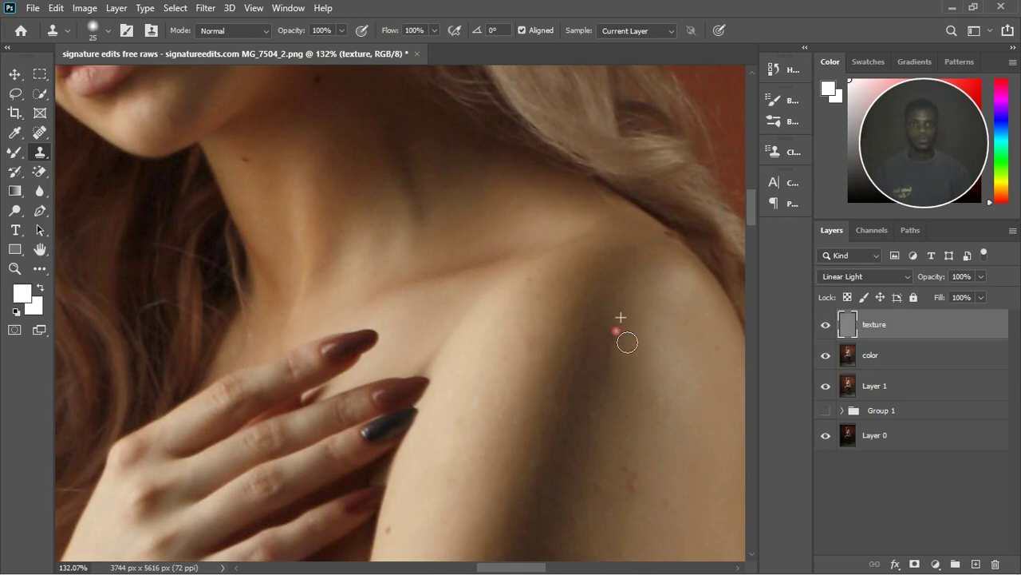
Clone out the spots along the middle of the upper arm and near its inner edge below the fingers.
left_click(625, 405)
left_click(624, 442)
left_click(641, 461)
left_click(667, 459, "alt")
left_click(626, 521, "alt")
left_click(606, 499)
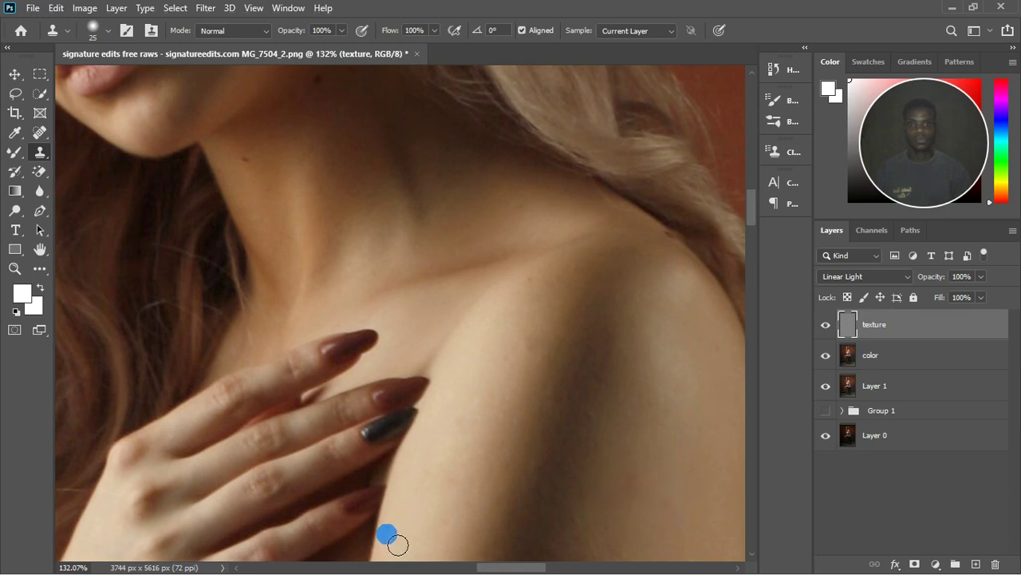
left_click_drag(398, 545, 437, 546)
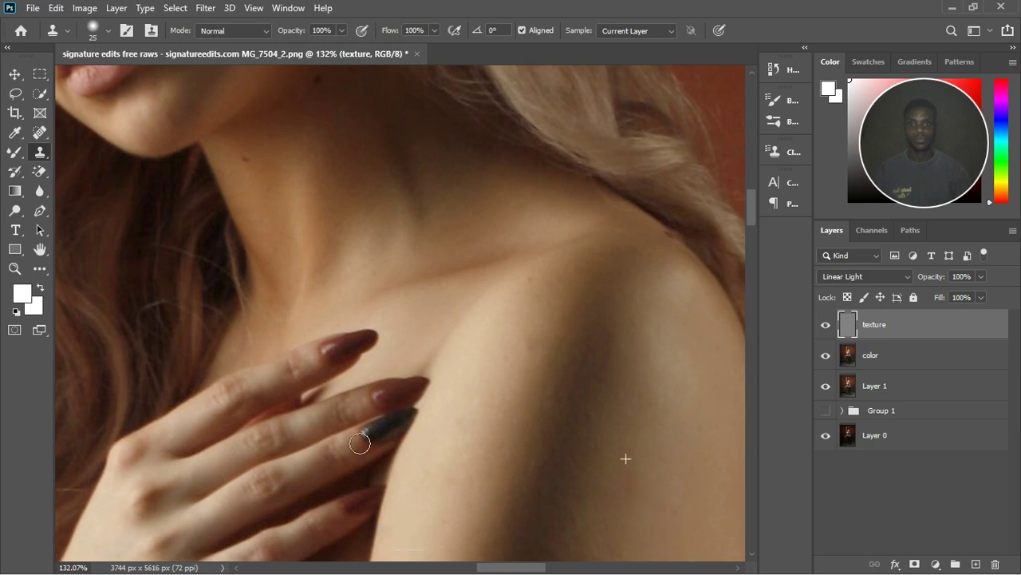
Remove the mole and dark spots on the lower part of the upper arm above the striped shirt with freshly sampled skin.
scroll(394, 387, "down", 2)
scroll(392, 387, "down", 2)
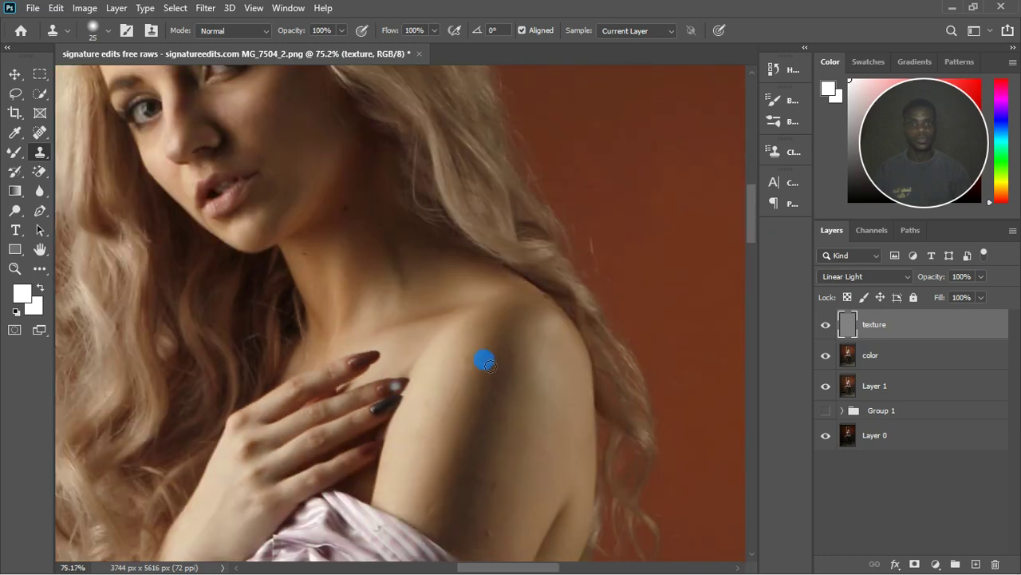
scroll(543, 344, "down", 2)
scroll(533, 483, "up", 5)
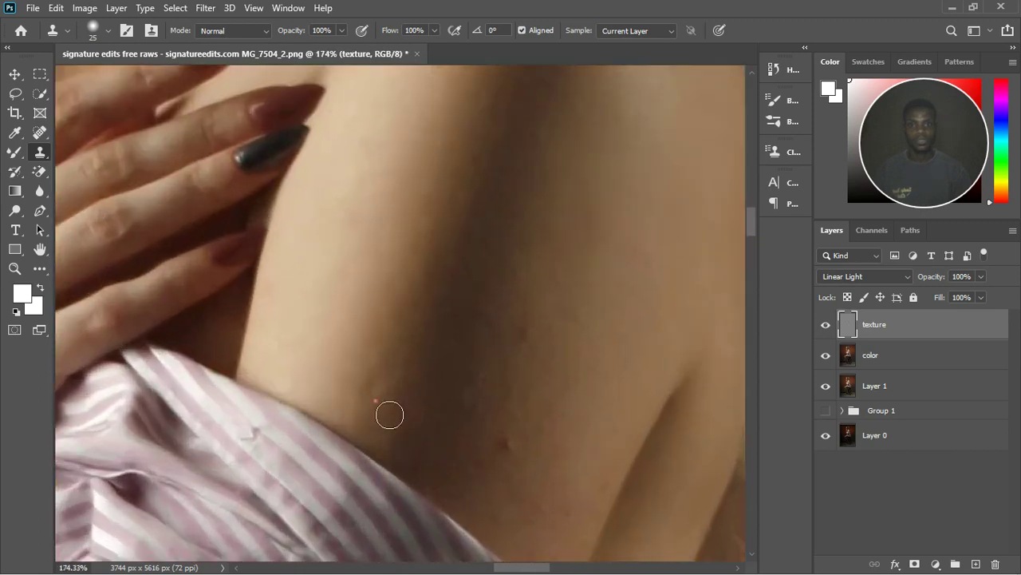
left_click(399, 414)
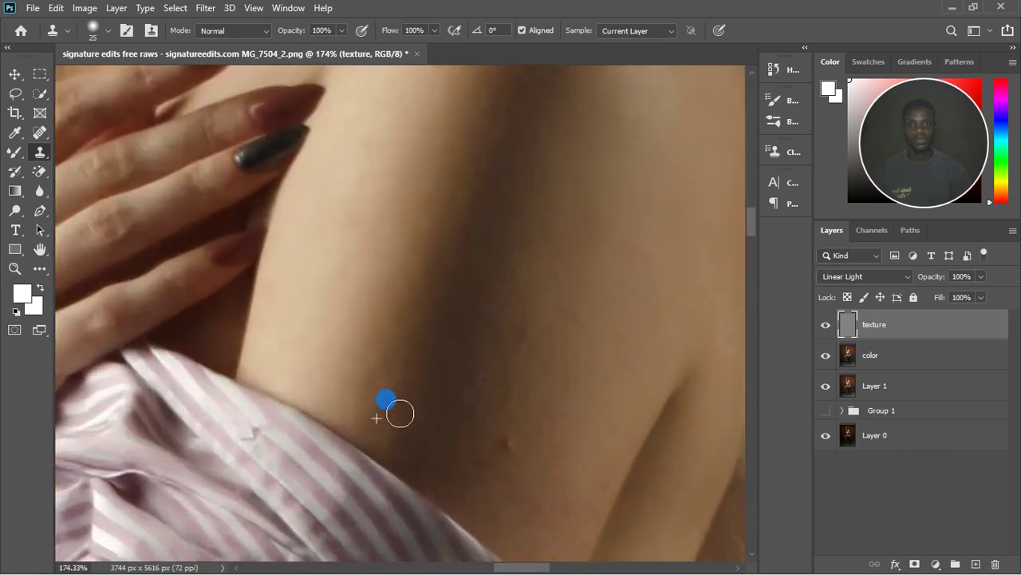
left_click(526, 450, "alt")
left_click(552, 351)
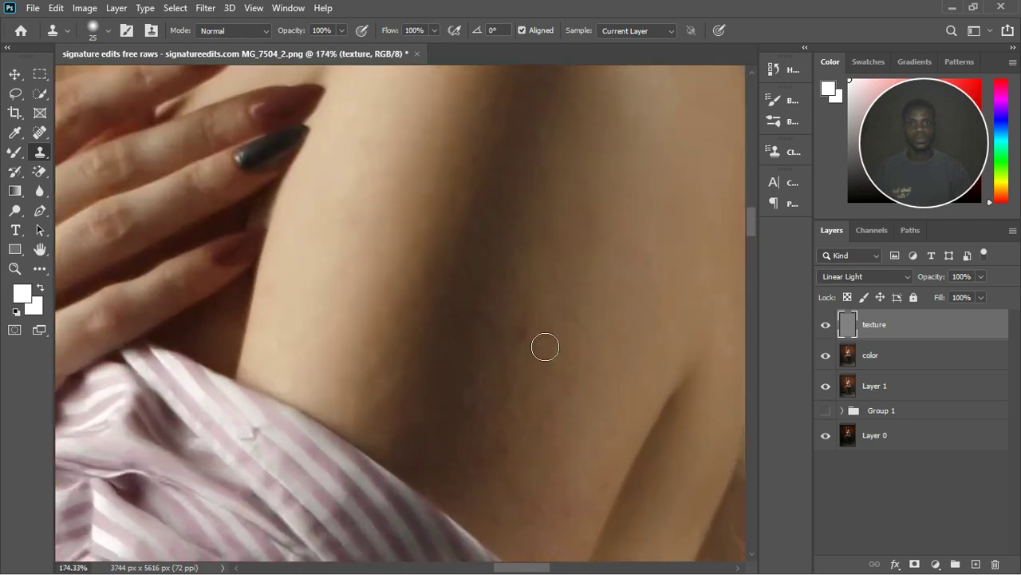
left_click(551, 373)
left_click(535, 329)
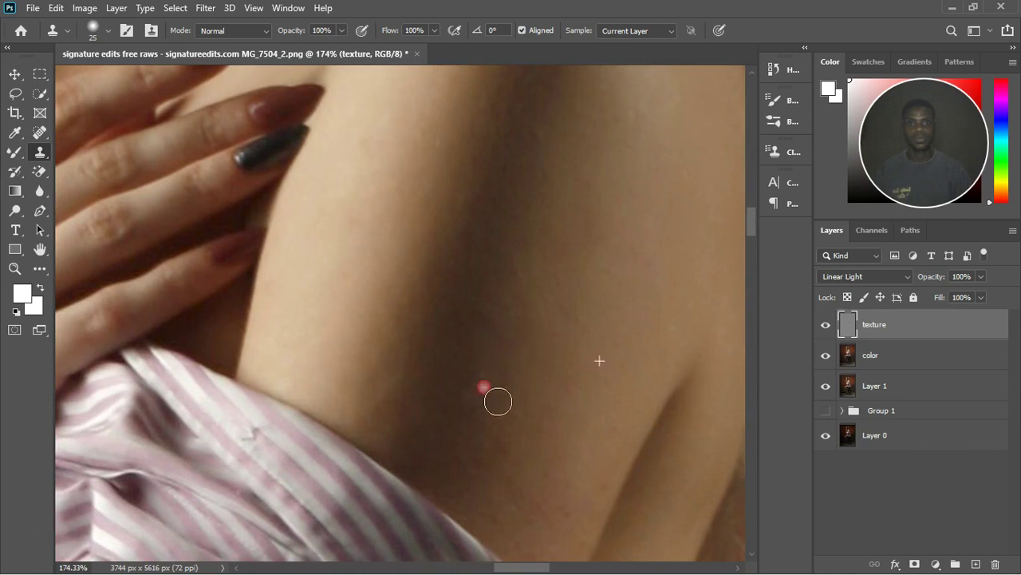
Clone over the remaining reddish marks on the arm along the shirt's edge and beside the armpit crease.
left_click_drag(498, 402, 495, 390)
left_click(594, 475)
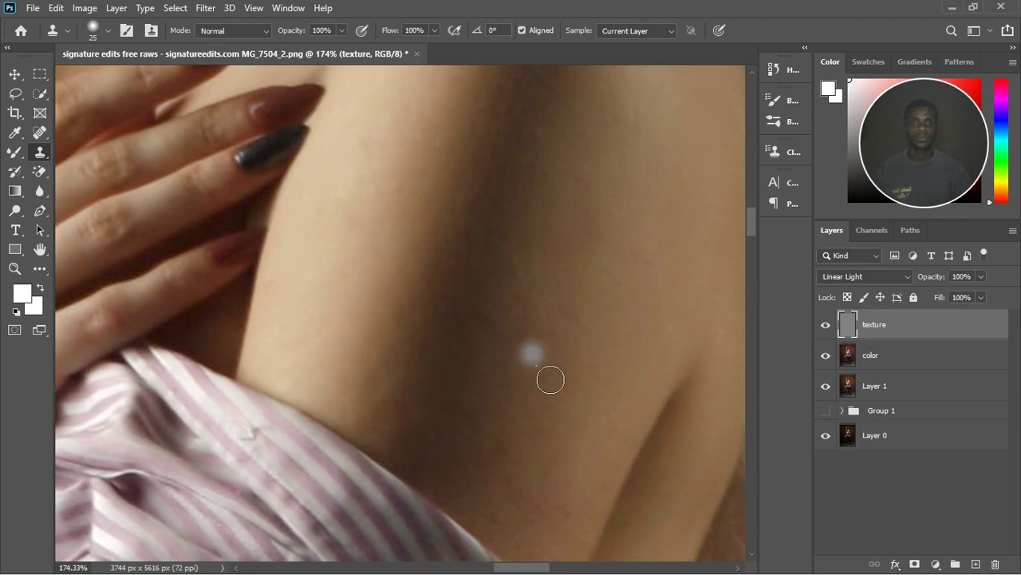
left_click(562, 437)
left_click_drag(583, 534, 552, 521)
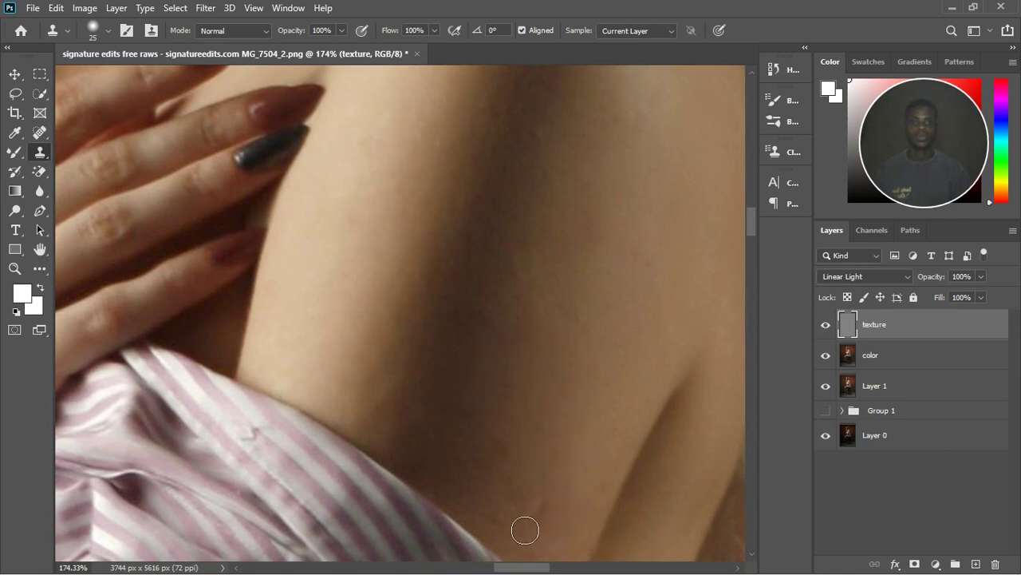
mouse_move(637, 491)
left_mouse_down()
mouse_move(578, 516)
mouse_move(585, 497)
mouse_move(548, 548)
mouse_move(499, 498)
mouse_move(526, 518)
mouse_move(520, 545)
mouse_move(566, 547)
mouse_move(553, 535)
mouse_move(567, 547)
mouse_move(539, 541)
left_mouse_up()
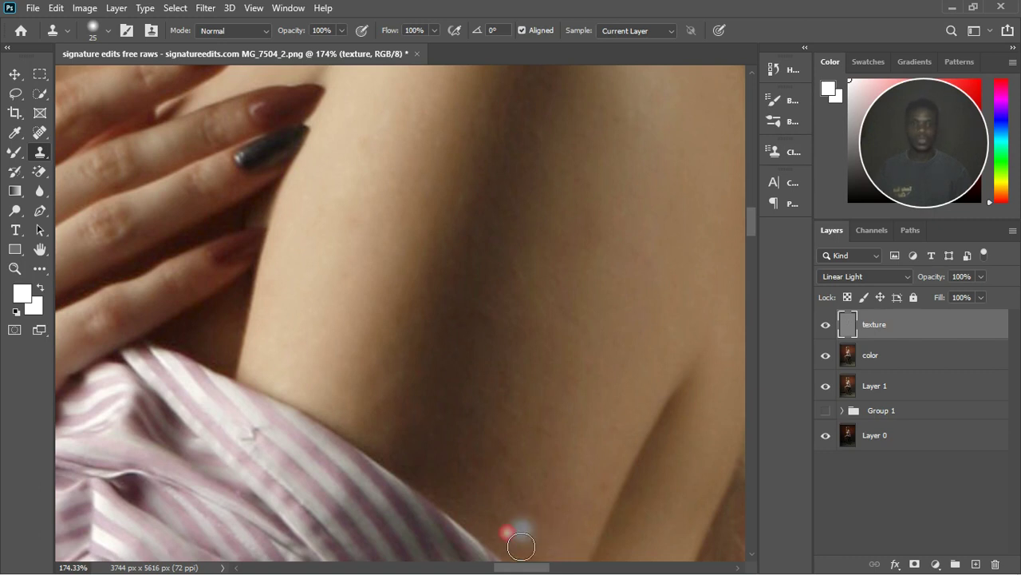
left_click_drag(613, 498, 556, 512)
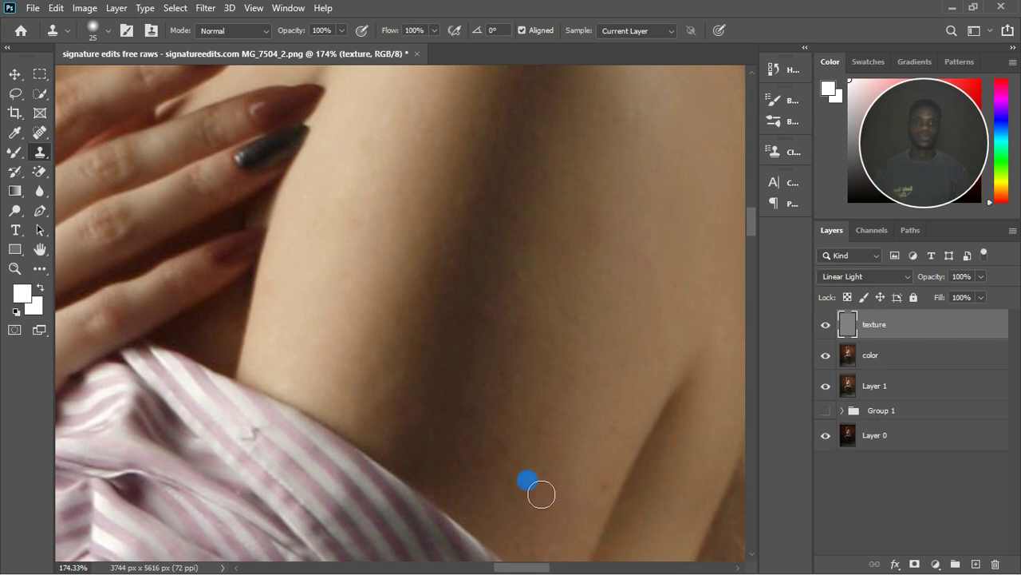
Retouch the small blemishes on the lit front of the shoulder and upper arm beside the hand with the Clone Stamp at size 25.
scroll(548, 379, "down", 3)
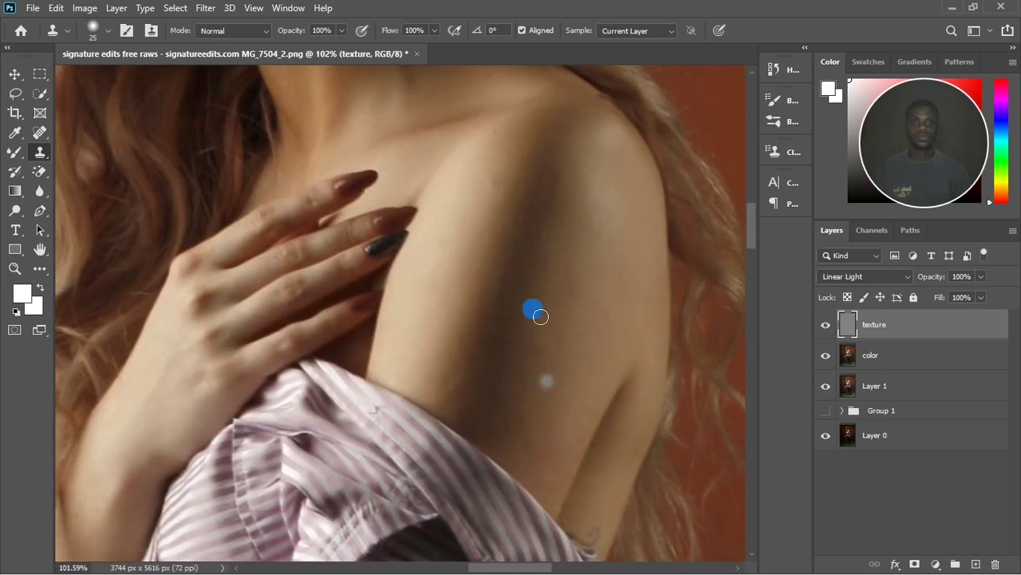
scroll(499, 162, "up", 4)
left_click_drag(514, 188, 500, 185)
mouse_move(539, 224)
left_mouse_down()
mouse_move(525, 245)
mouse_move(495, 231)
mouse_move(506, 220)
left_mouse_up()
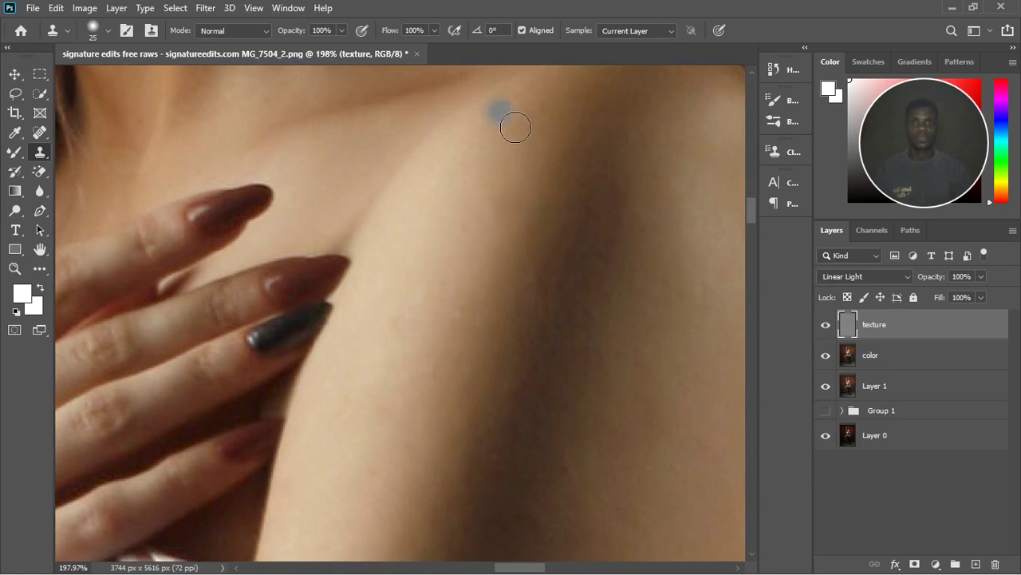
left_click(529, 278)
left_click(503, 239)
left_click(478, 224)
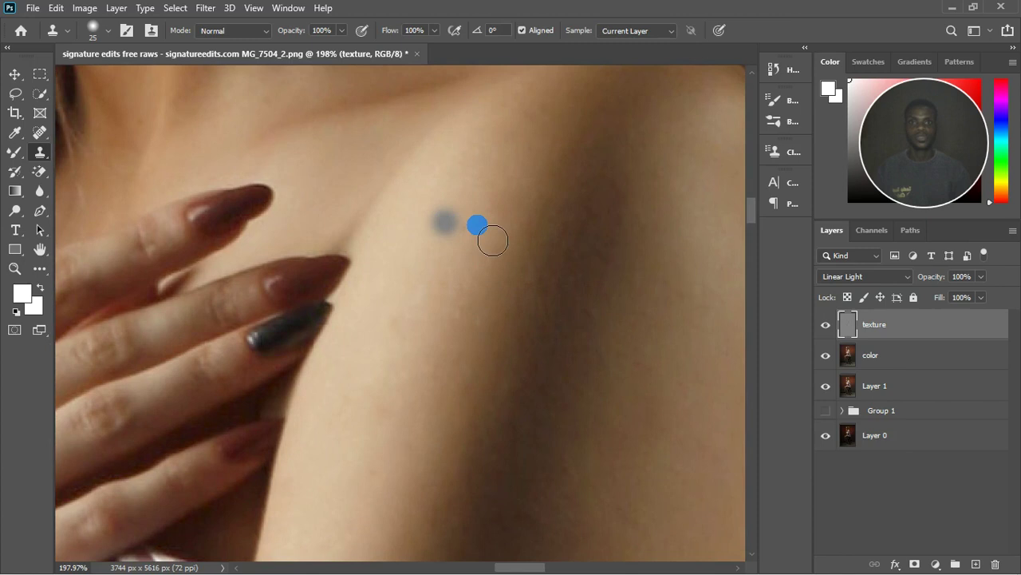
left_click(472, 316, "alt")
mouse_move(477, 326)
left_mouse_down()
mouse_move(463, 315)
mouse_move(391, 315)
left_mouse_up()
Clone out the dark spots on the bent forearm below the rolled shirt sleeve with freshly sampled skin.
scroll(435, 313, "down", 10)
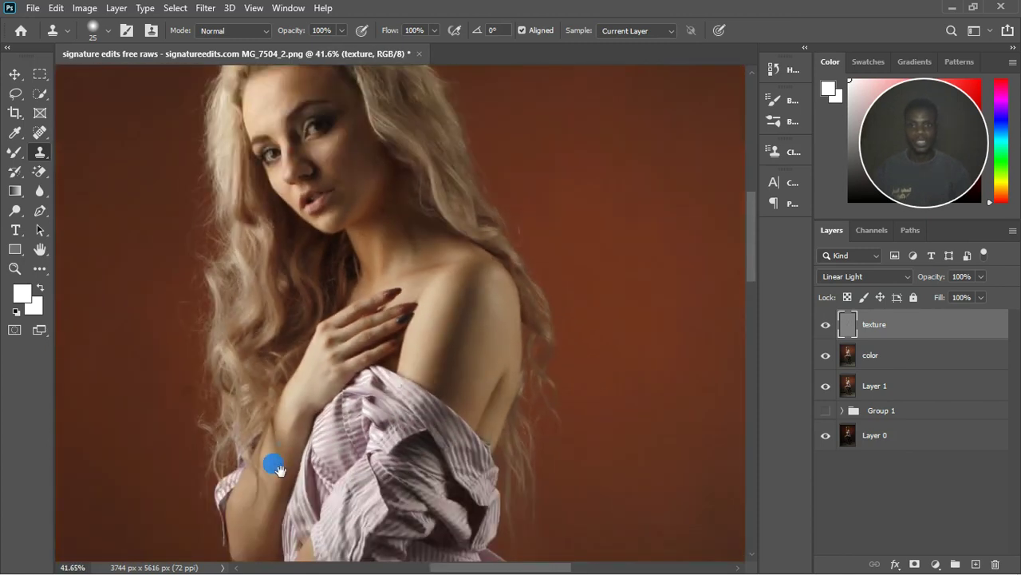
left_click_drag(280, 470, 340, 285)
scroll(340, 403, "up", 5)
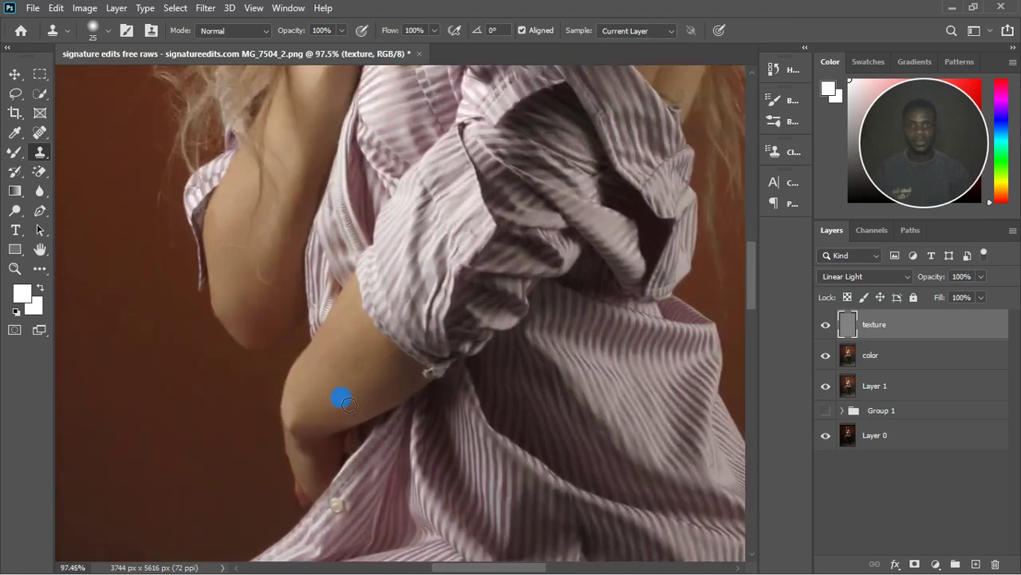
scroll(349, 404, "up", 3)
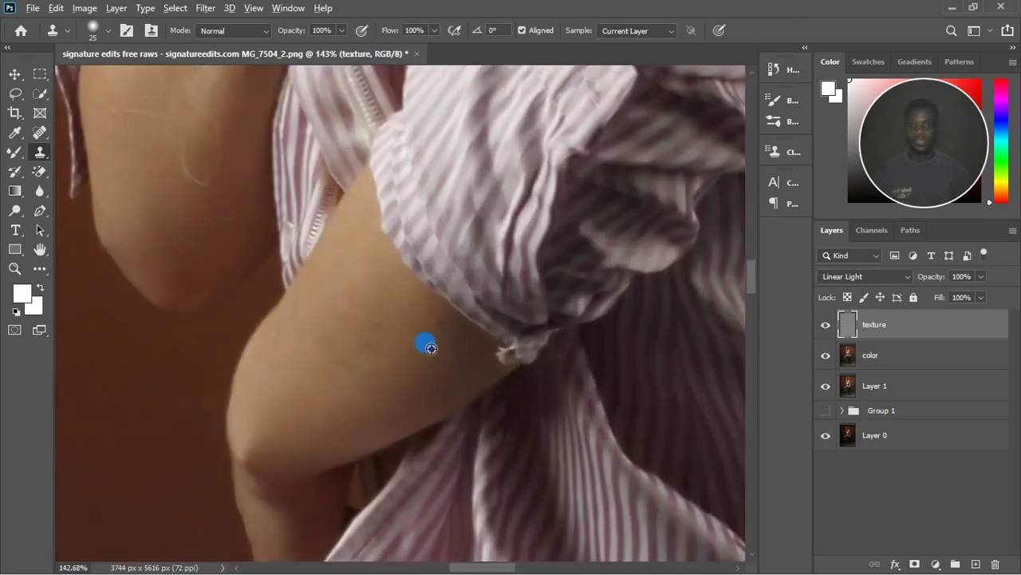
left_click(431, 349, "alt")
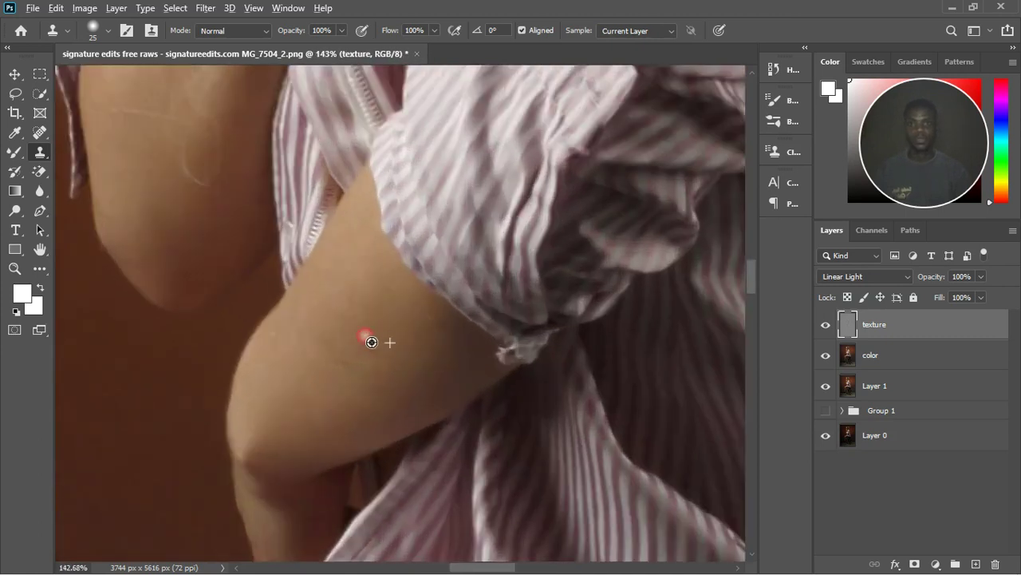
left_click_drag(369, 344, 365, 317)
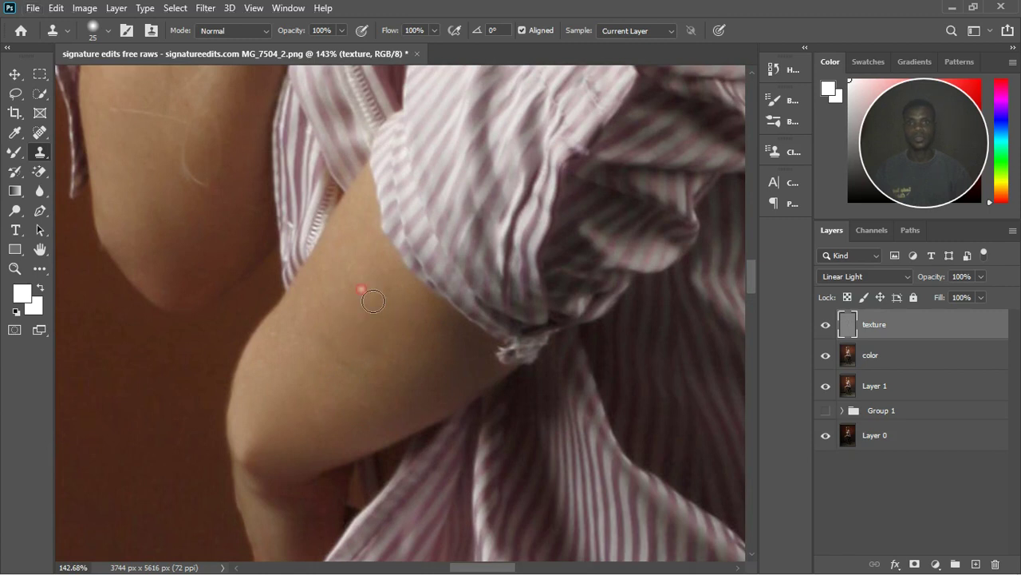
Examine the elbows, thigh, lower legs and feet for blemishes and uneven skin tones.
scroll(387, 328, "down", 4)
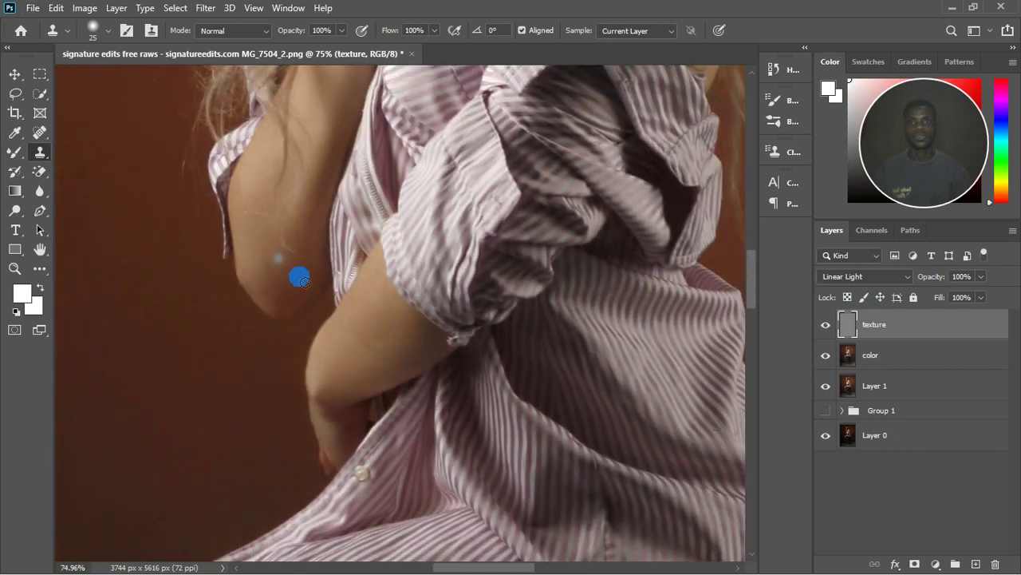
scroll(307, 281, "down", 2)
scroll(410, 319, "down", 1)
scroll(423, 311, "down", 1)
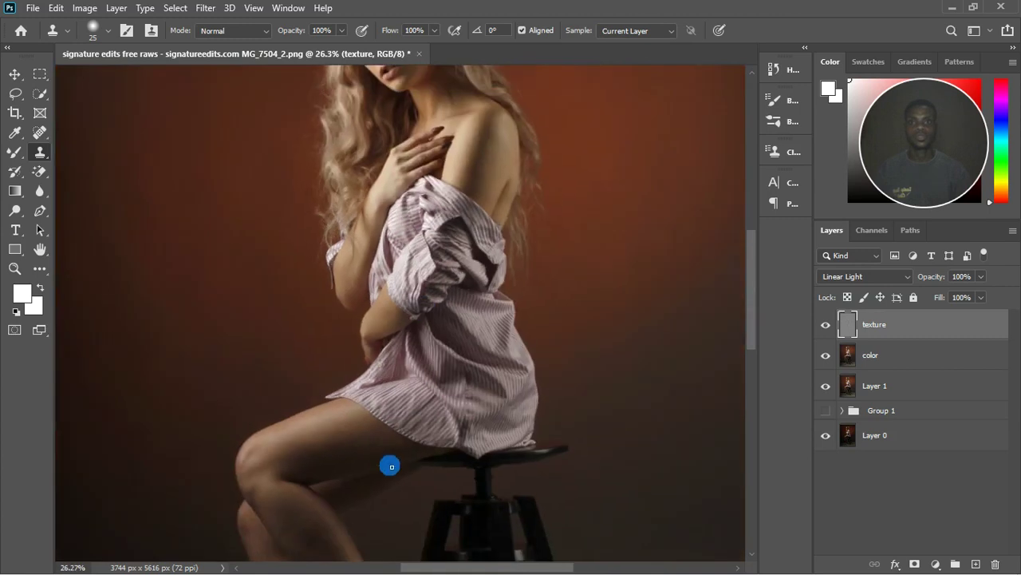
scroll(308, 490, "up", 5)
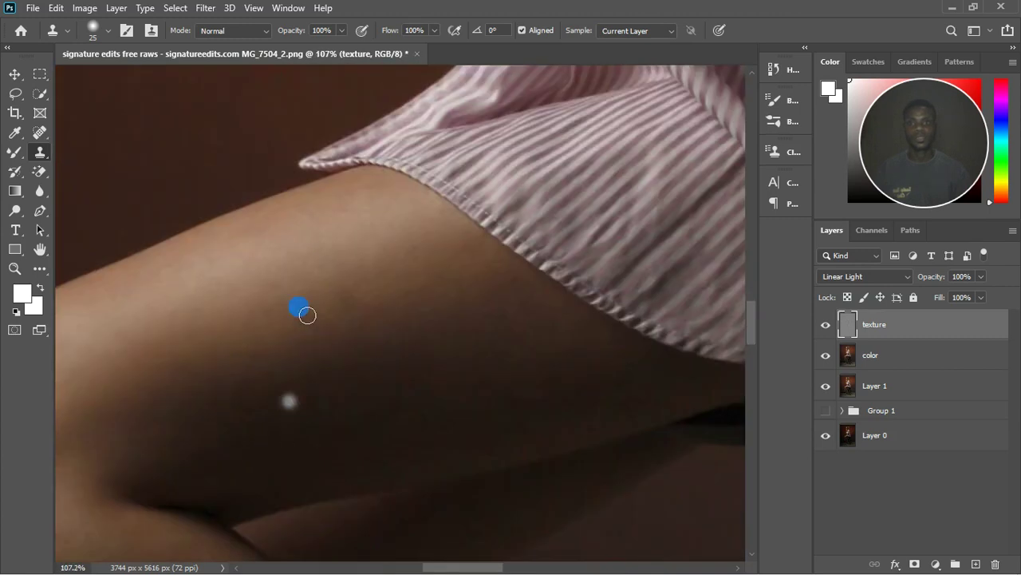
scroll(440, 358, "down", 3)
scroll(368, 344, "down", 4)
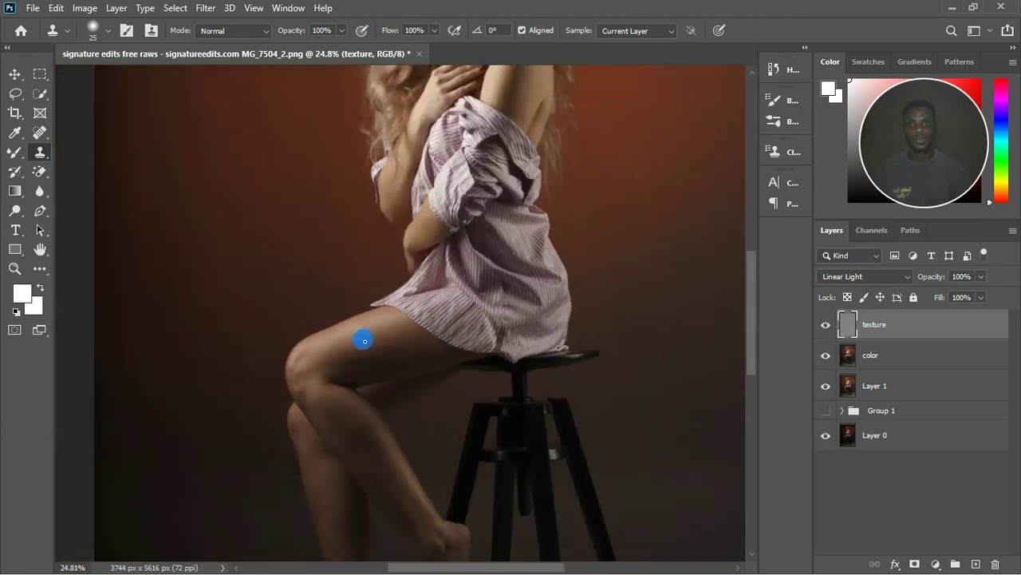
scroll(405, 455, "up", 5)
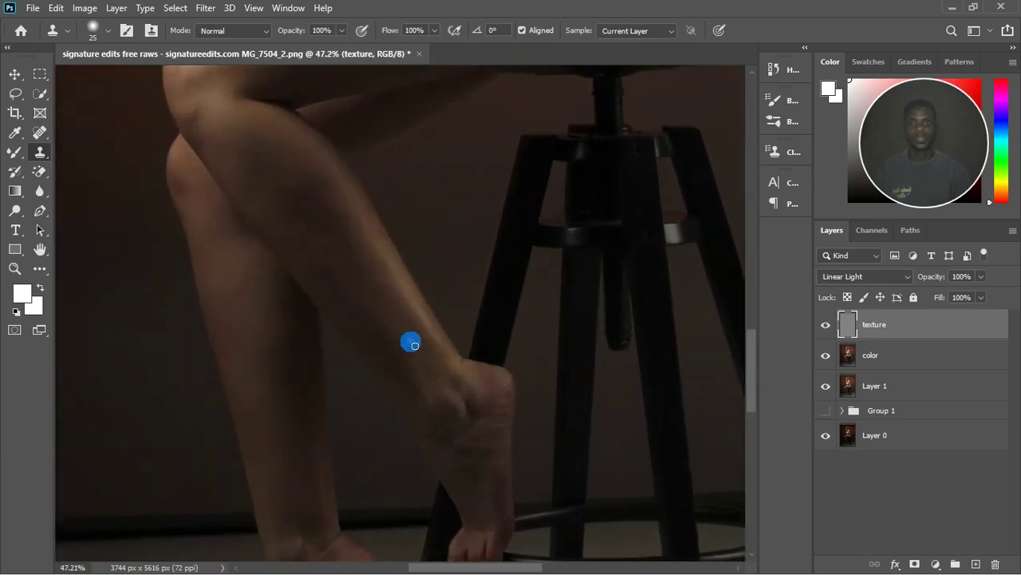
scroll(409, 352, "up", 1)
scroll(404, 348, "down", 2)
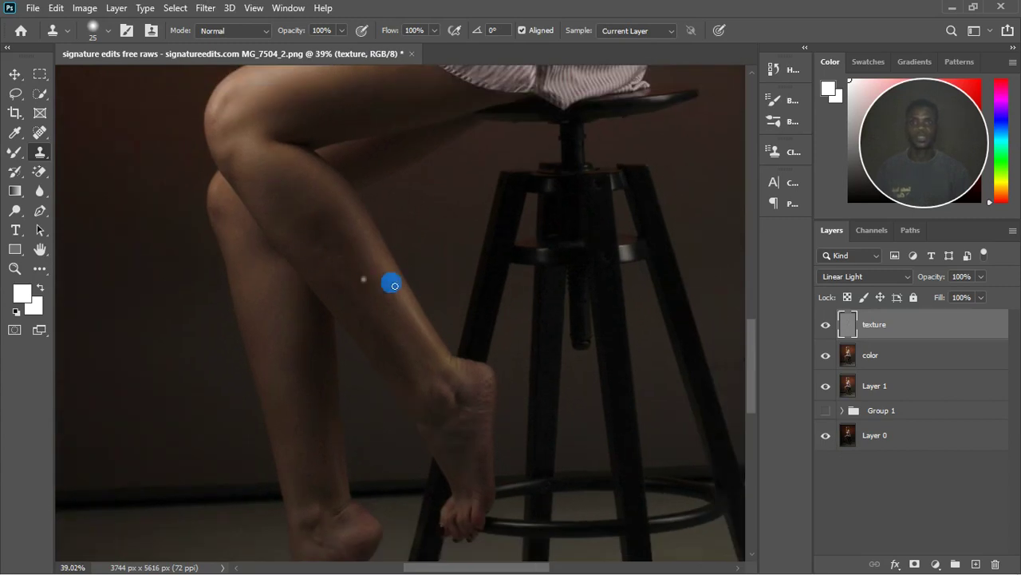
Blend the uneven tones on the front leg's shin and calf on the color layer with the Mixer Brush at size 100.
left_click(916, 359)
left_click(14, 152)
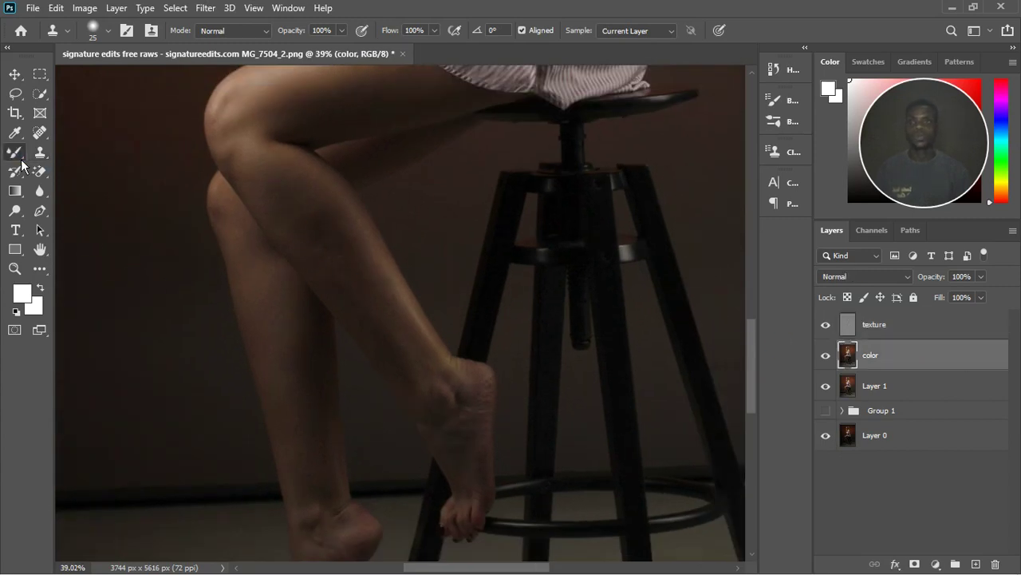
key("bracketright")
key("bracketright")
key("bracketright")
key("bracketright")
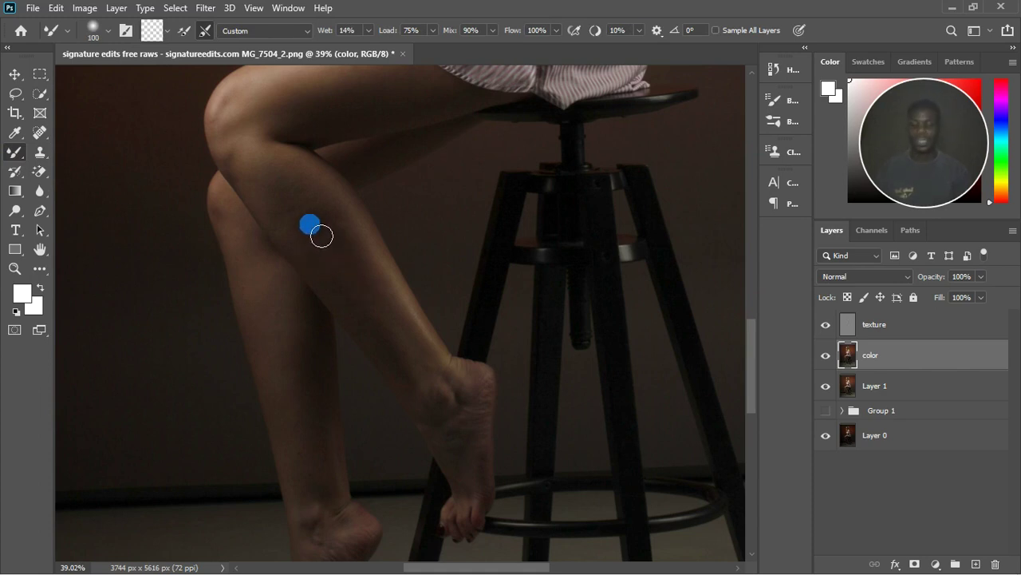
mouse_move(322, 235)
left_mouse_down()
mouse_move(309, 224)
mouse_move(352, 269)
left_mouse_up()
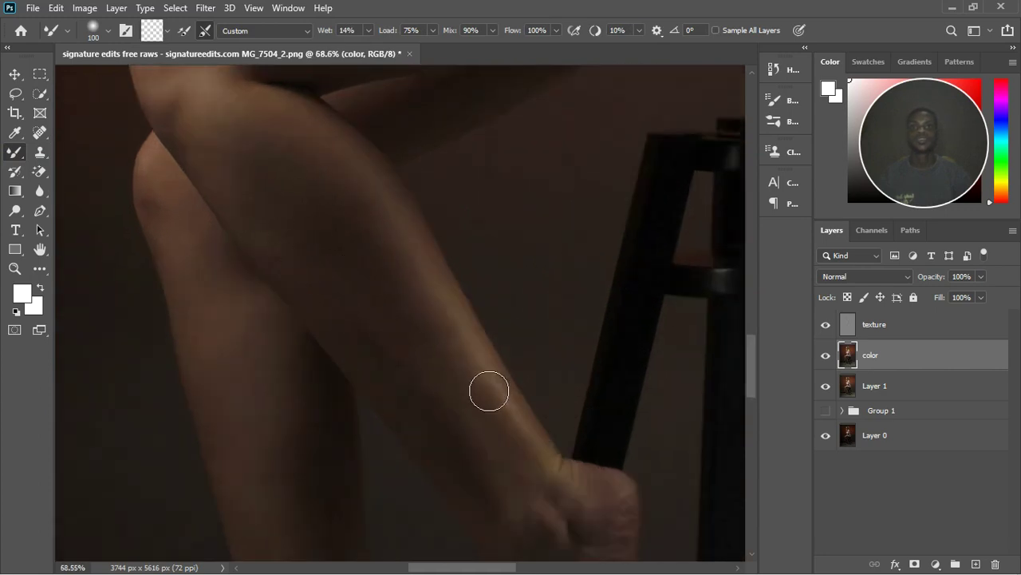
scroll(434, 377, "down", 2)
left_click_drag(438, 397, 388, 341)
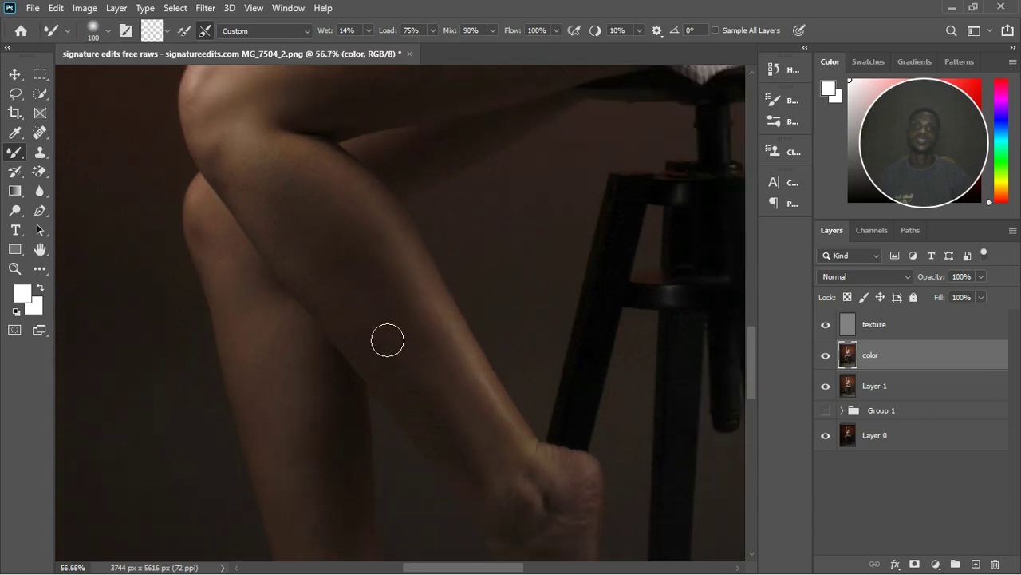
Smooth the shadow transitions along the front leg's calf from below the knee down to the ankle.
scroll(412, 353, "down", 5)
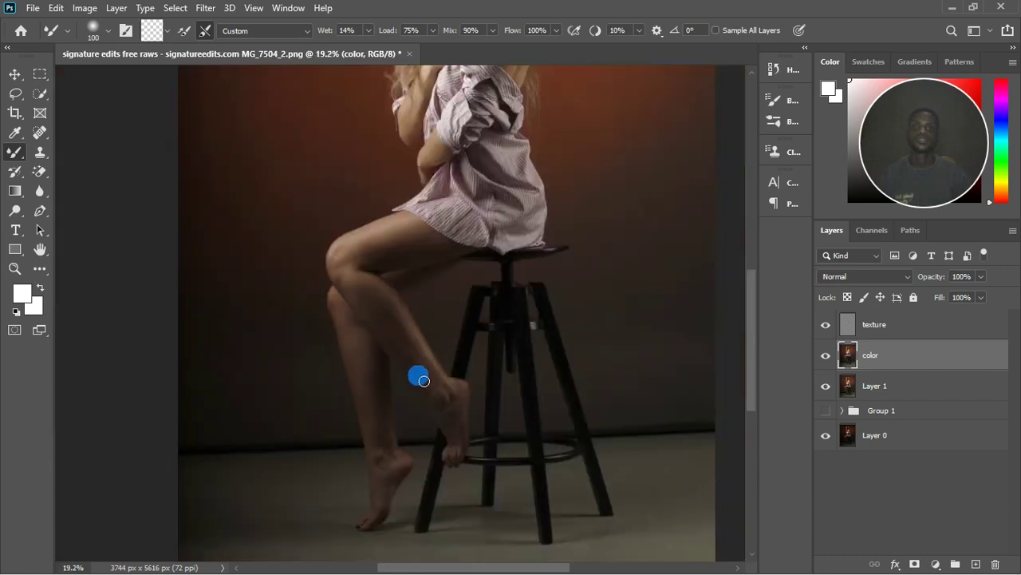
scroll(395, 333, "up", 3)
scroll(417, 363, "up", 5)
left_click_drag(417, 363, 491, 492)
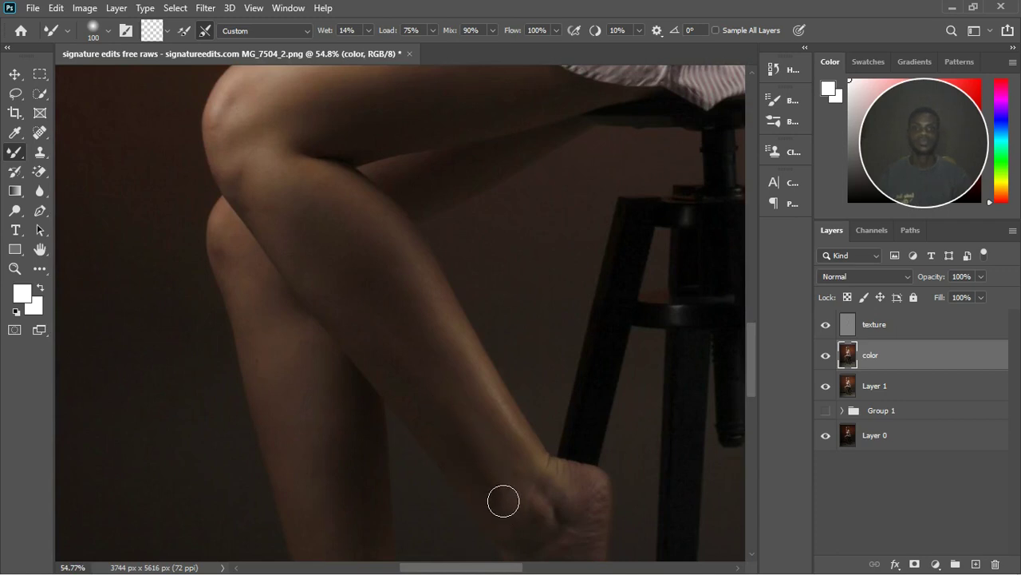
left_click_drag(463, 433, 506, 502)
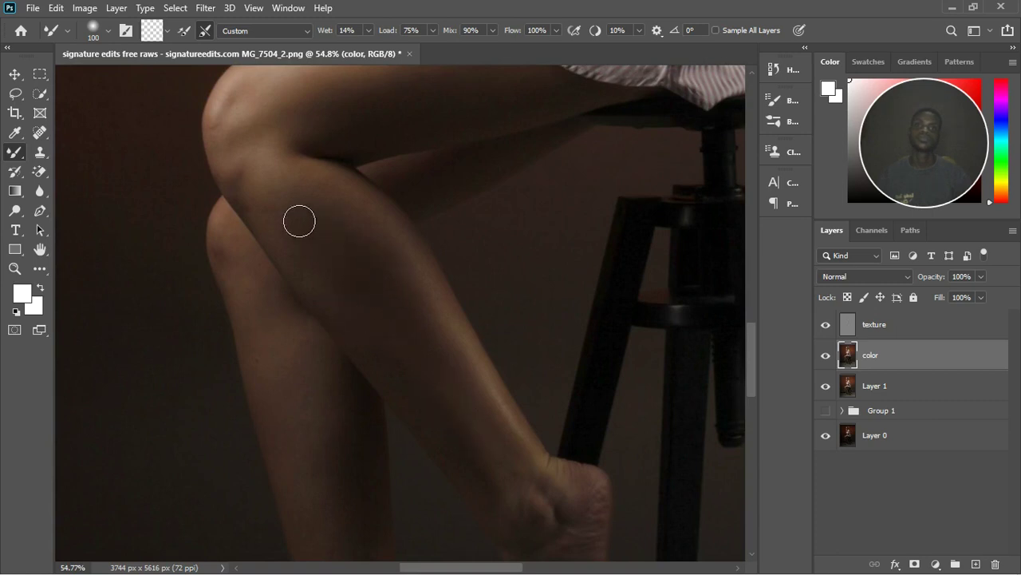
left_click_drag(350, 262, 370, 291)
Lower the Mixer Brush wetness to 8% and gently blend the tones on the upper calf and thigh.
scroll(391, 338, "down", 5)
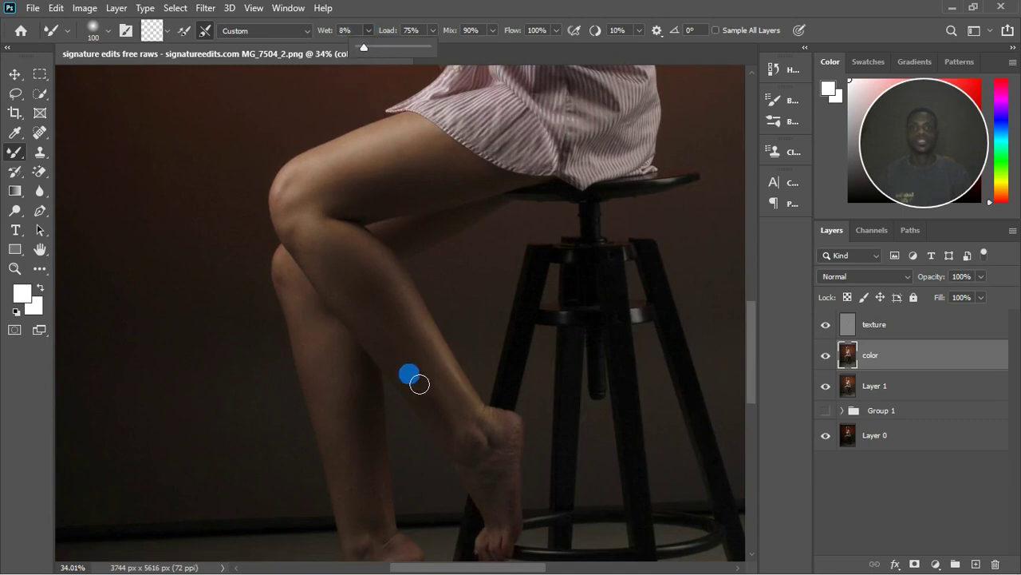
scroll(367, 288, "up", 2)
right_click(451, 398)
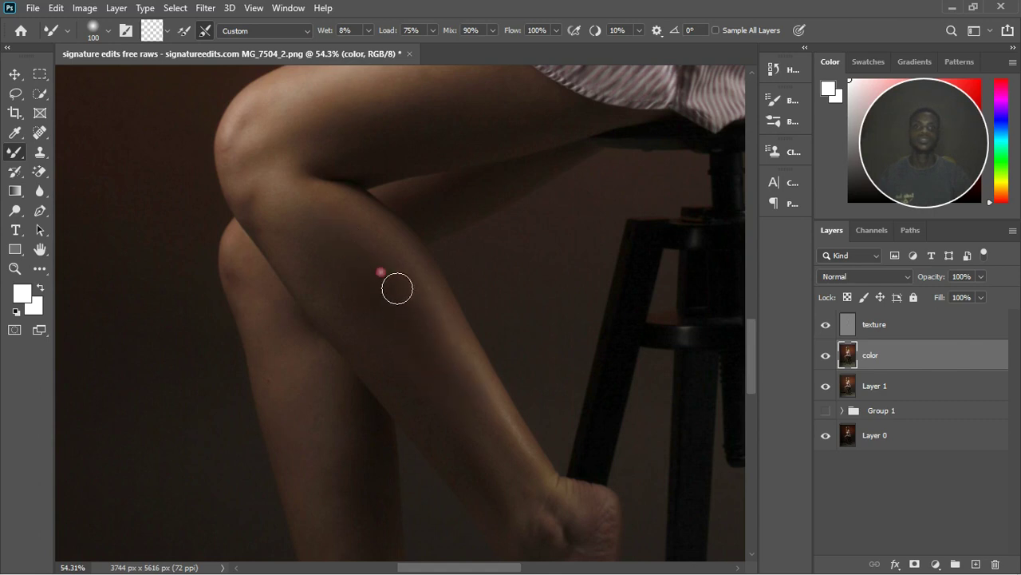
scroll(396, 287, "down", 5)
left_click_drag(396, 284, 403, 188)
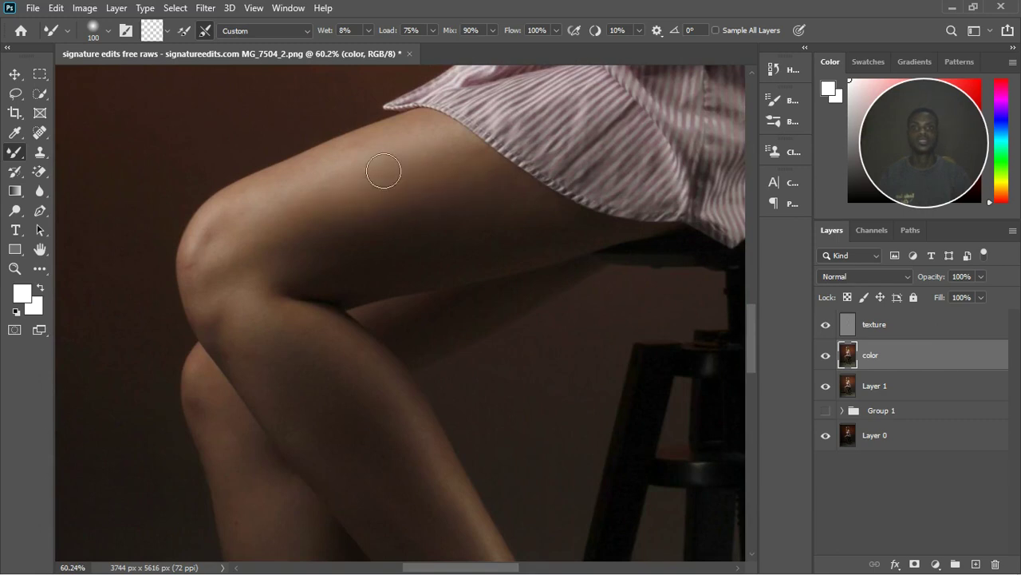
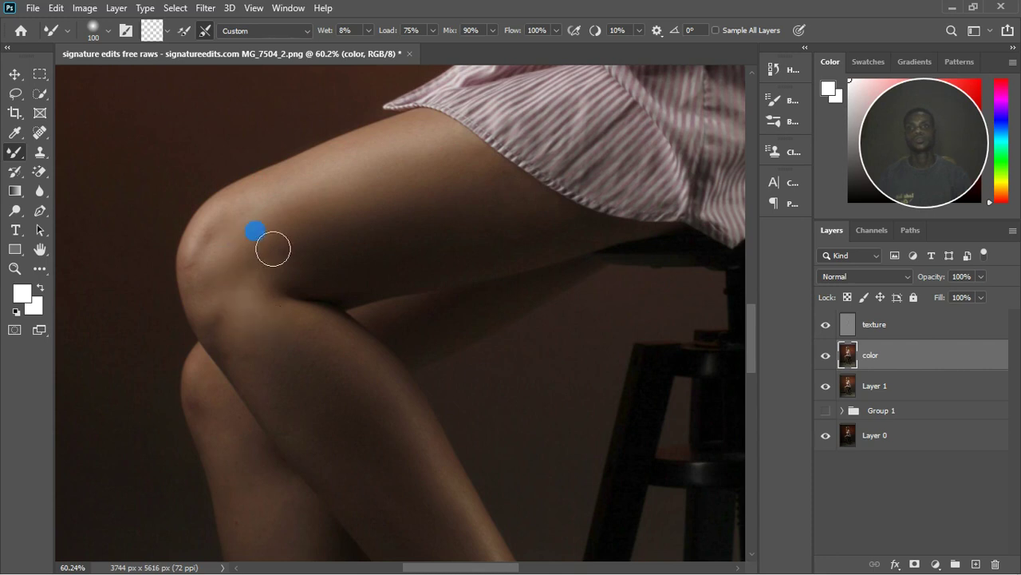
Reduce the Mixer Brush to size 70 and blend the patchy tones around the front knee and just below it.
scroll(273, 249, "up", 3)
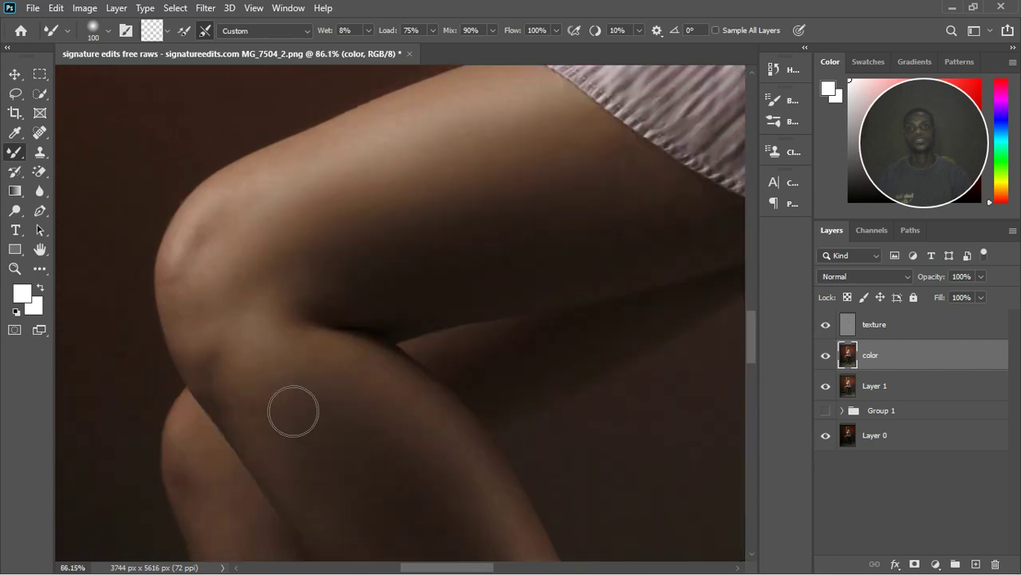
mouse_move(334, 345)
left_mouse_down()
mouse_move(360, 369)
mouse_move(351, 358)
left_mouse_up()
key("bracketleft")
key("bracketleft")
key("bracketleft")
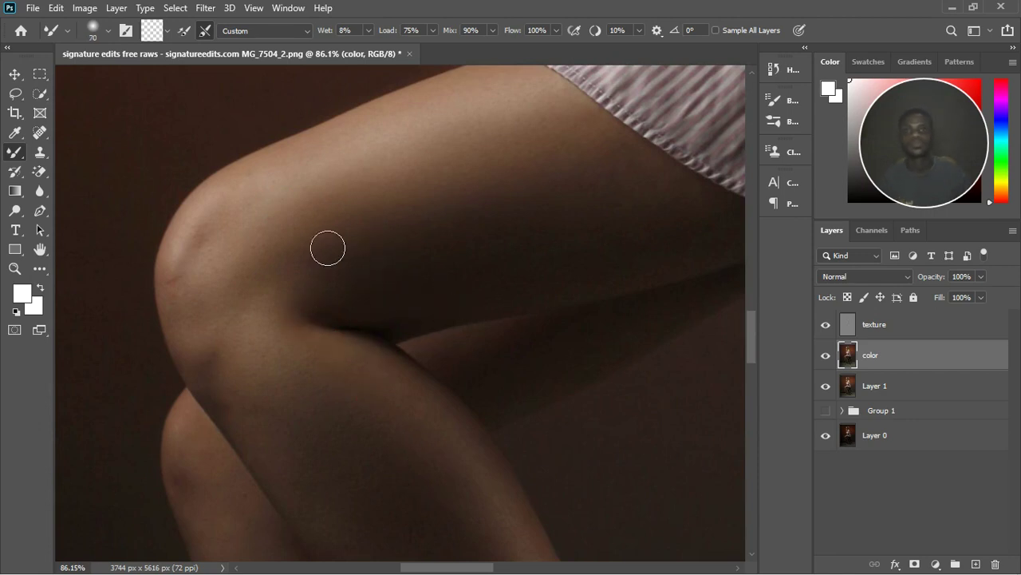
left_click_drag(304, 272, 284, 391)
left_click_drag(233, 327, 239, 420)
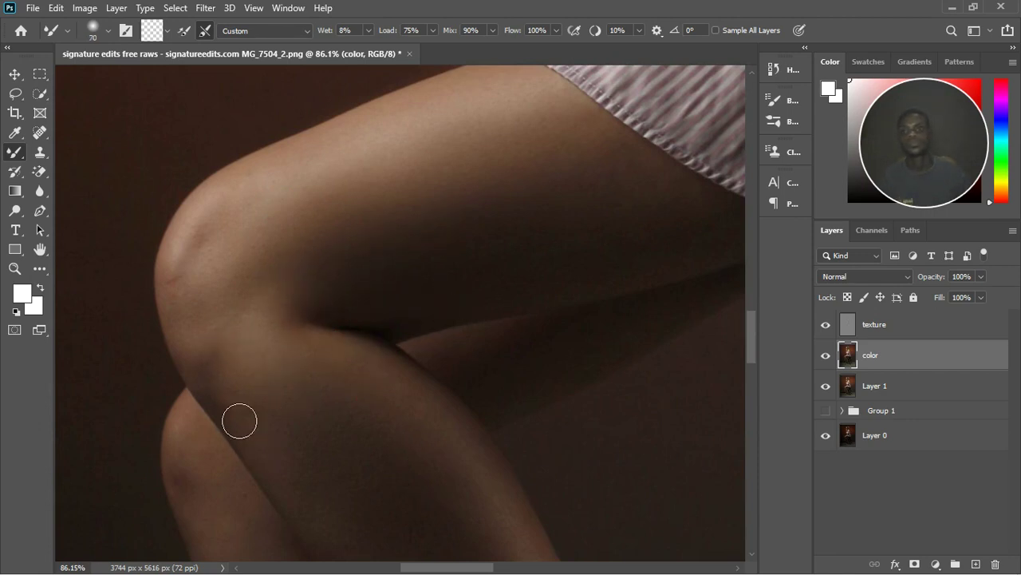
left_click(191, 298)
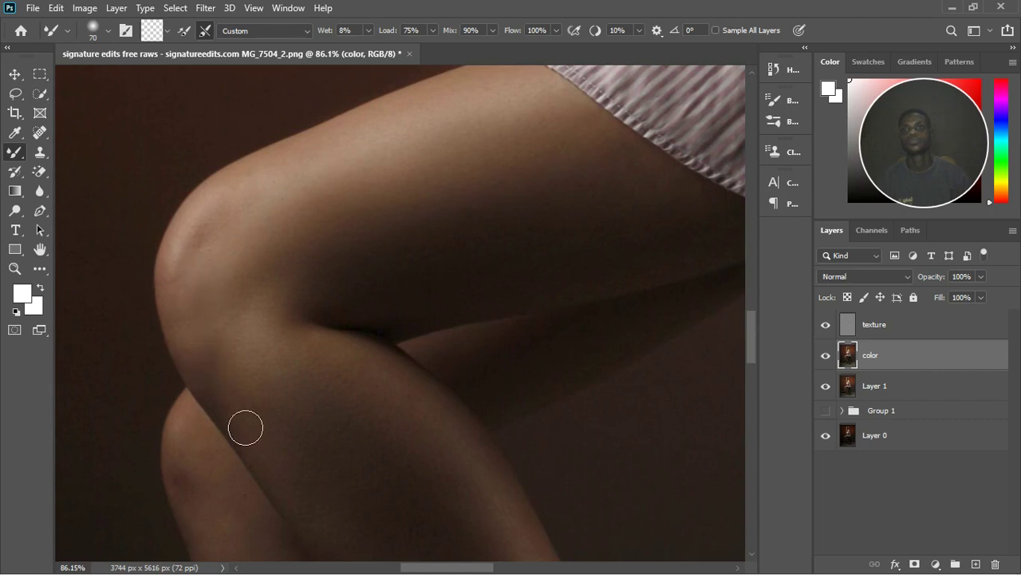
left_click(230, 376)
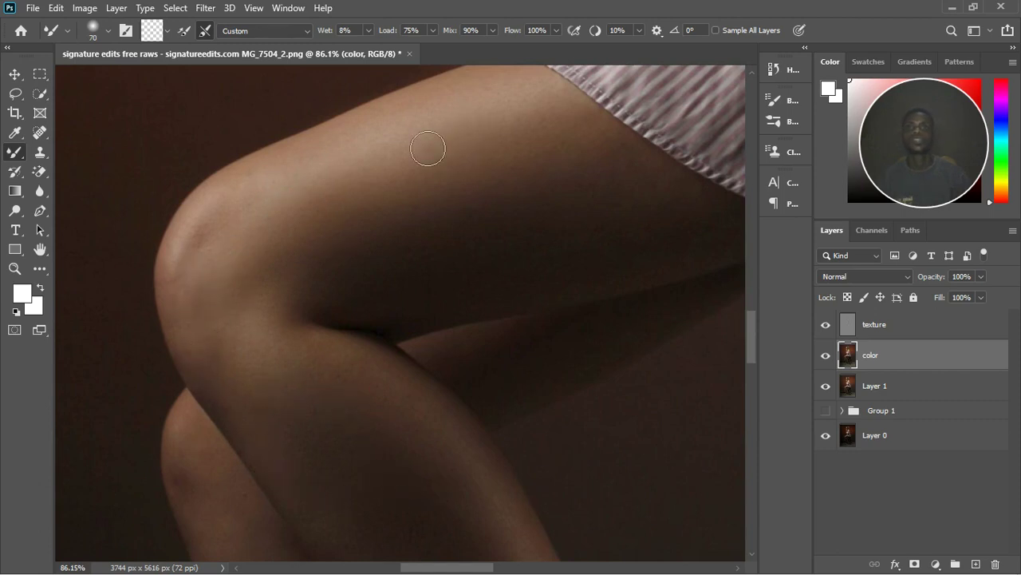
Even out the highlight along the lit top of the thigh up to the shirt hem.
left_click(349, 191)
left_click(564, 137)
scroll(377, 209, "down", 1)
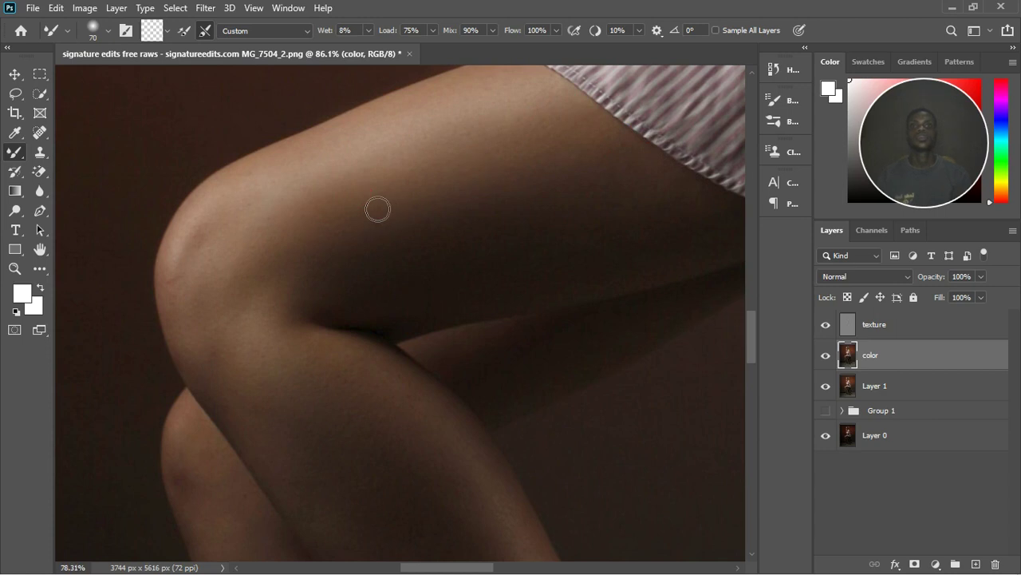
Blend the uneven tones on the rear leg's upper shin below the knee with the Mixer Brush.
scroll(379, 209, "down", 5)
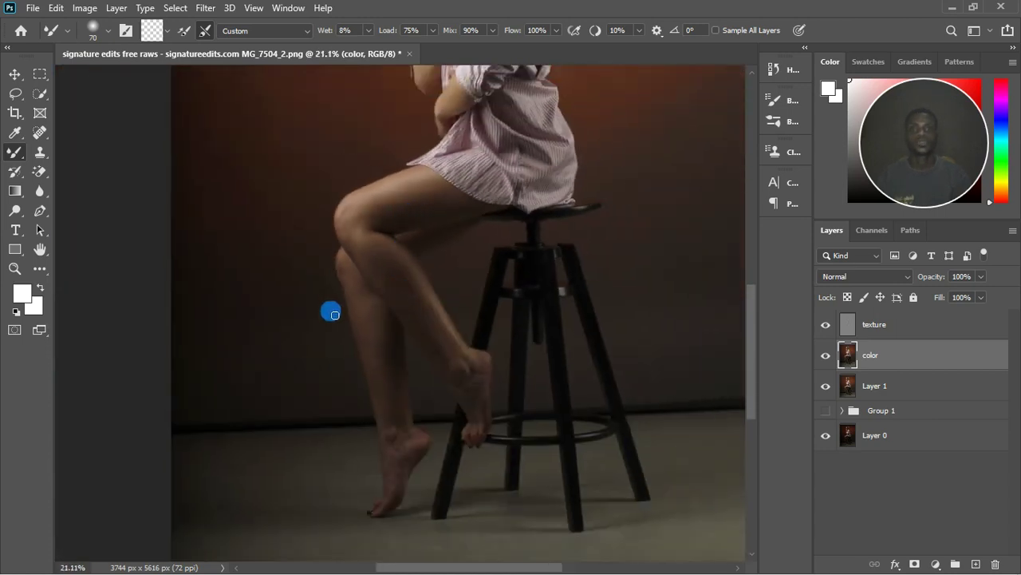
scroll(379, 364, "down", 2)
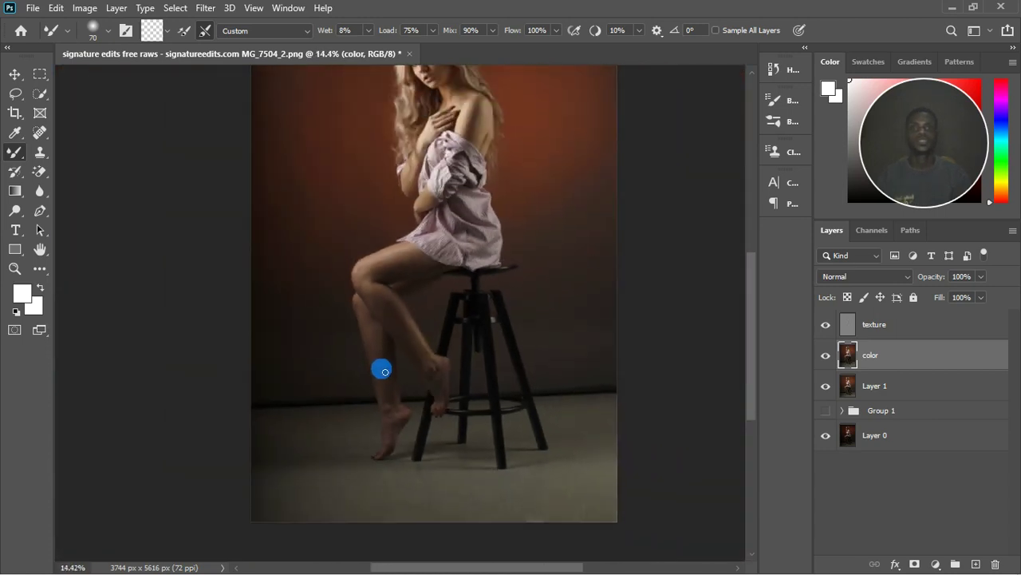
scroll(385, 371, "up", 5)
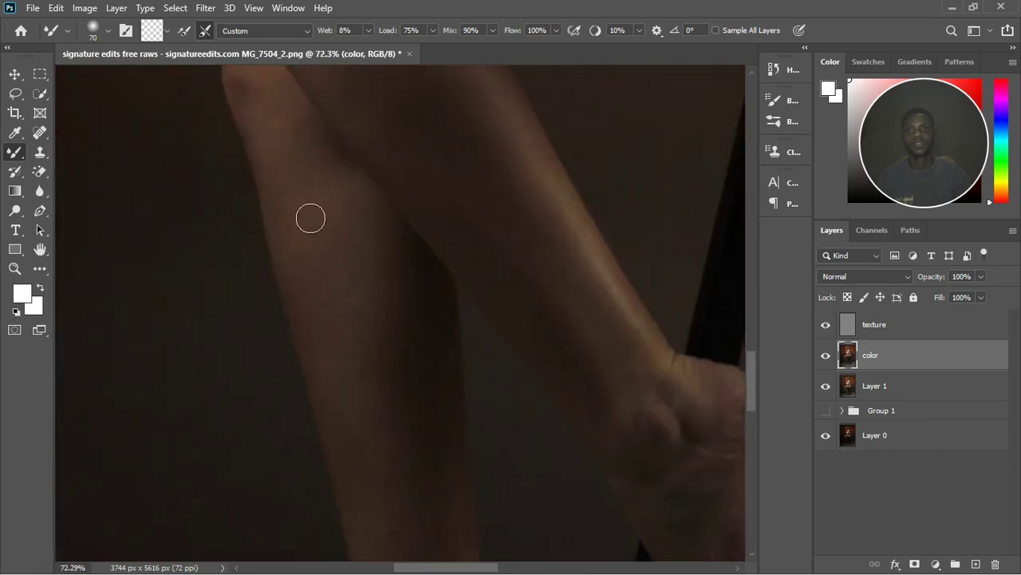
left_click_drag(293, 233, 313, 255)
Clone out the small dark spot on the rear leg's upper shin on the texture layer at size 25.
left_click(887, 321)
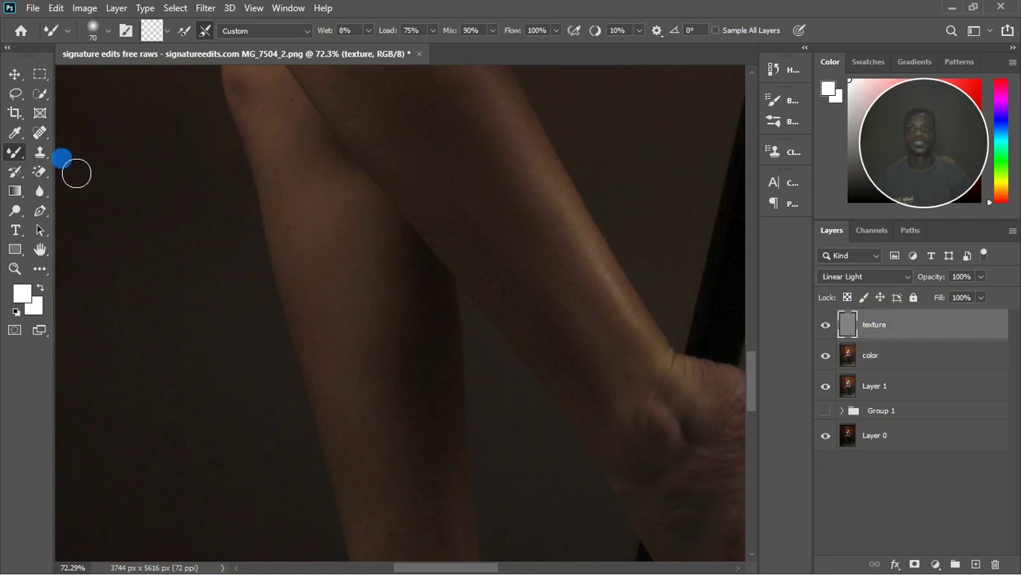
left_click(40, 152)
mouse_move(307, 232)
left_mouse_down()
mouse_move(298, 249)
mouse_move(294, 236)
left_mouse_up()
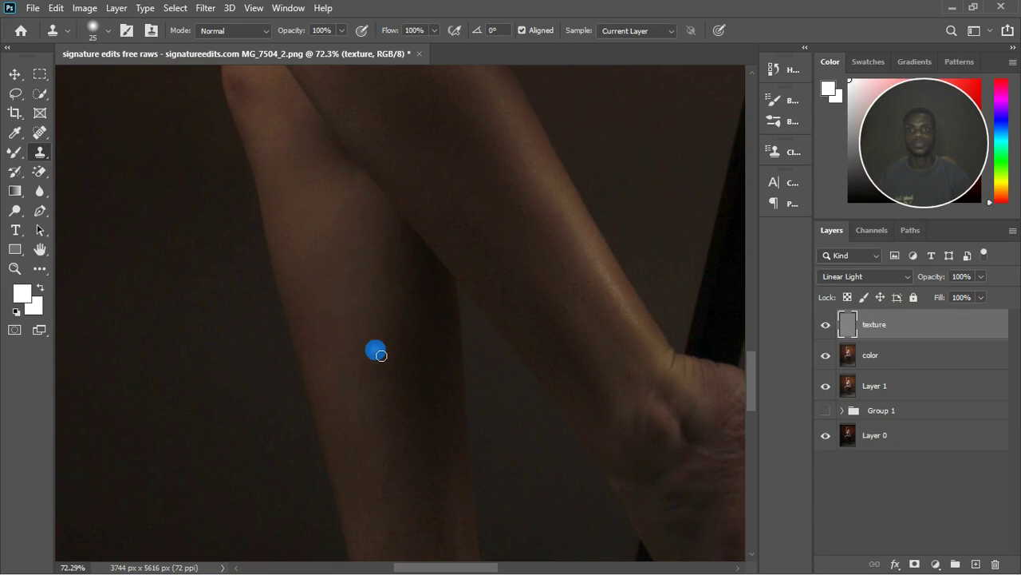
Retouch the skin texture on the rear leg's lower shin above the ankle with the Clone Stamp.
scroll(399, 449, "down", 3)
scroll(417, 527, "up", 3)
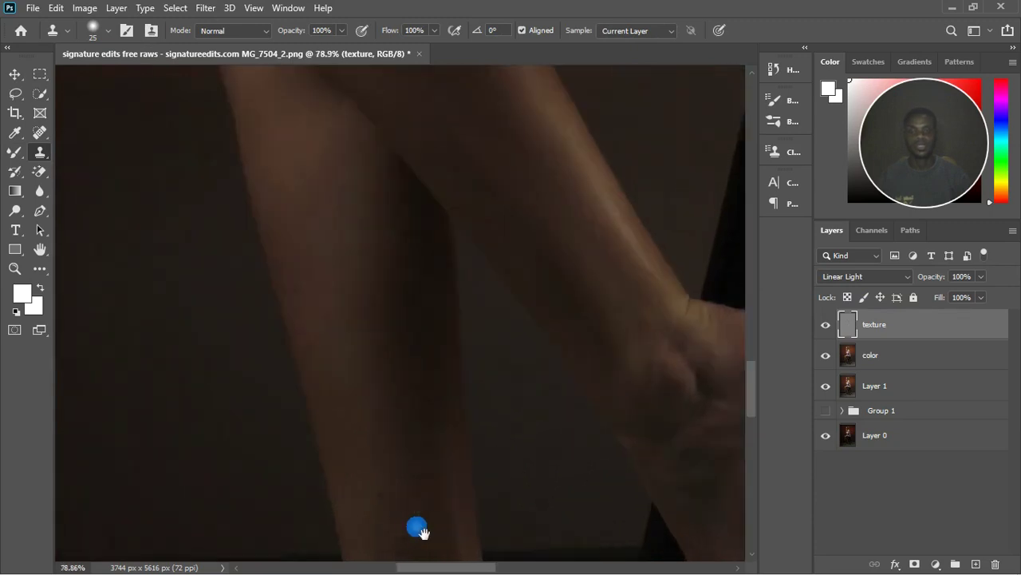
left_click(391, 387)
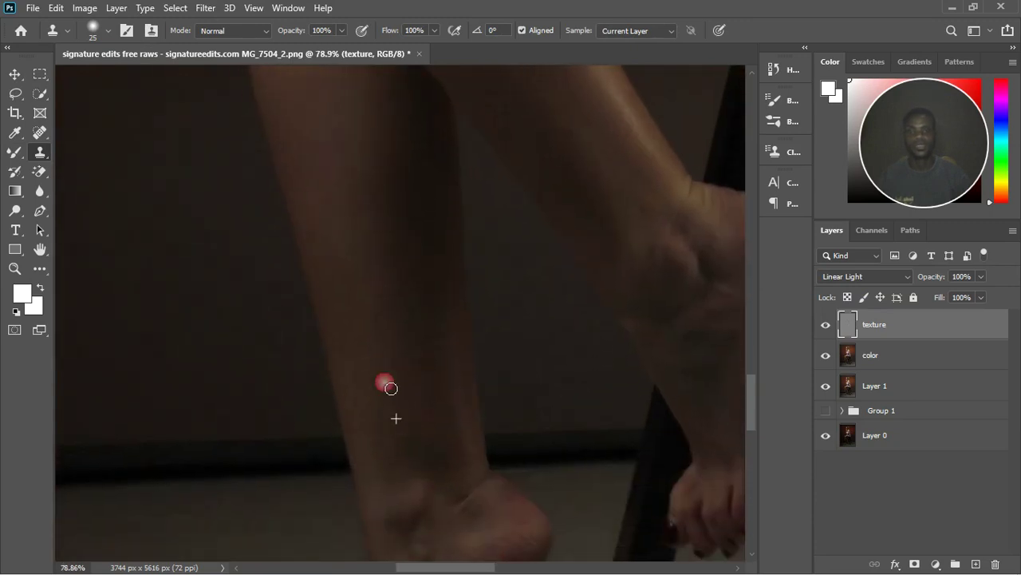
Clone clean skin texture over the back of the rear leg's lower calf down to just above the heel.
left_click(471, 376)
left_click(452, 431, "alt")
left_click(458, 461)
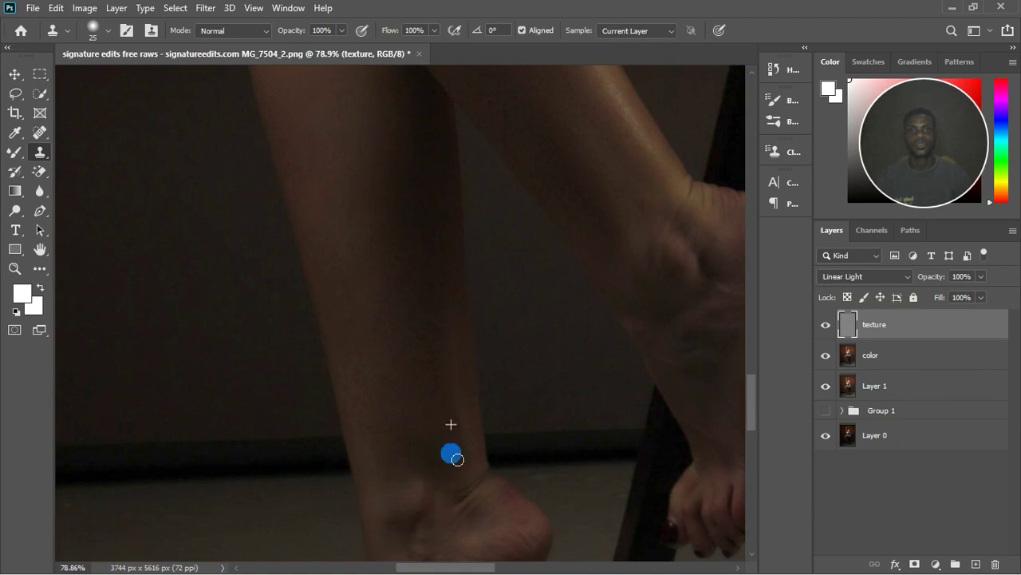
left_click(439, 392, "alt")
left_click(438, 346)
left_click(431, 334, "alt")
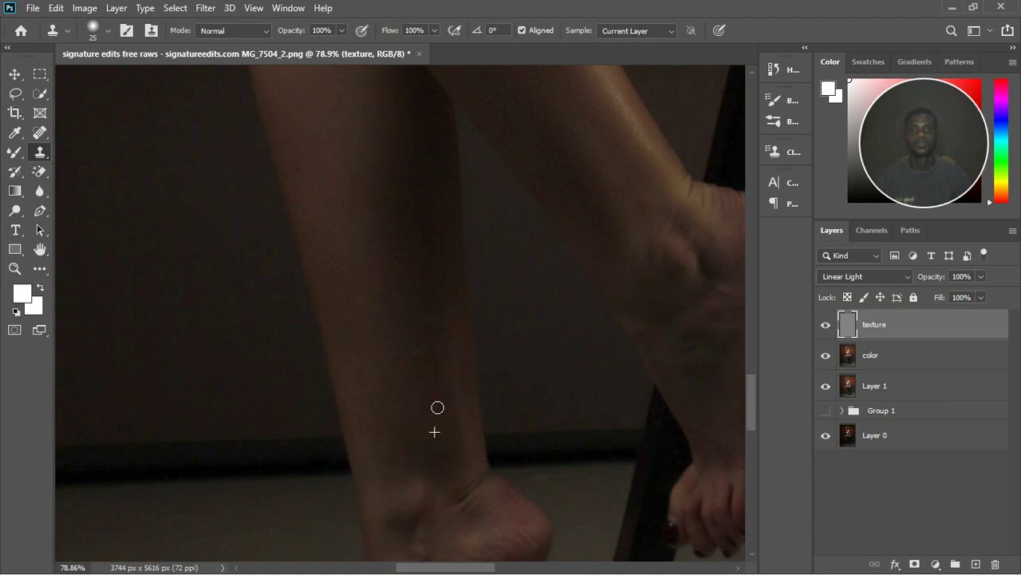
left_click_drag(433, 401, 495, 208)
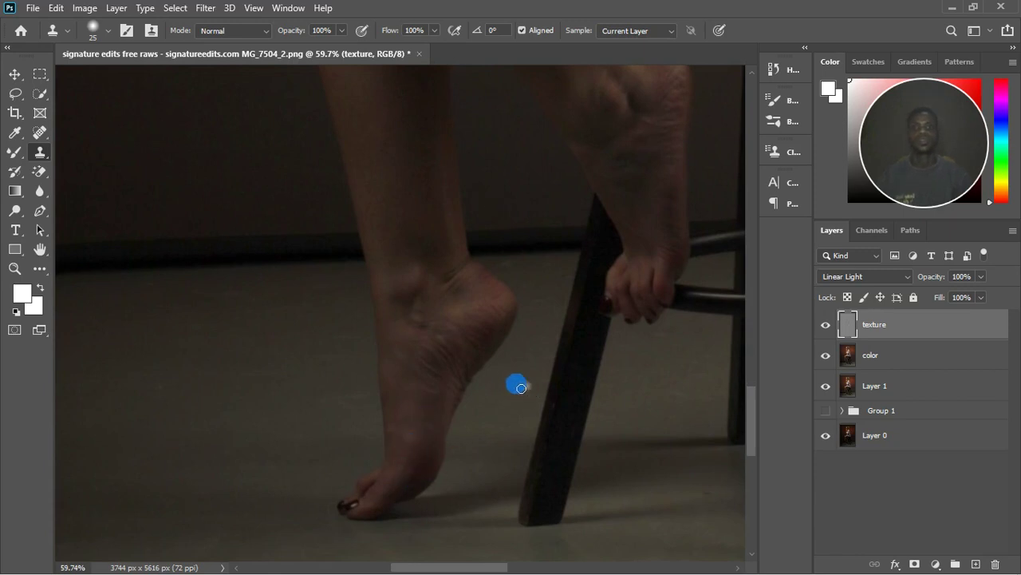
Blend the shadowed tones along the rear leg's calf on the color layer with the Mixer Brush at size 80.
left_click(890, 359)
scroll(439, 383, "down", 3)
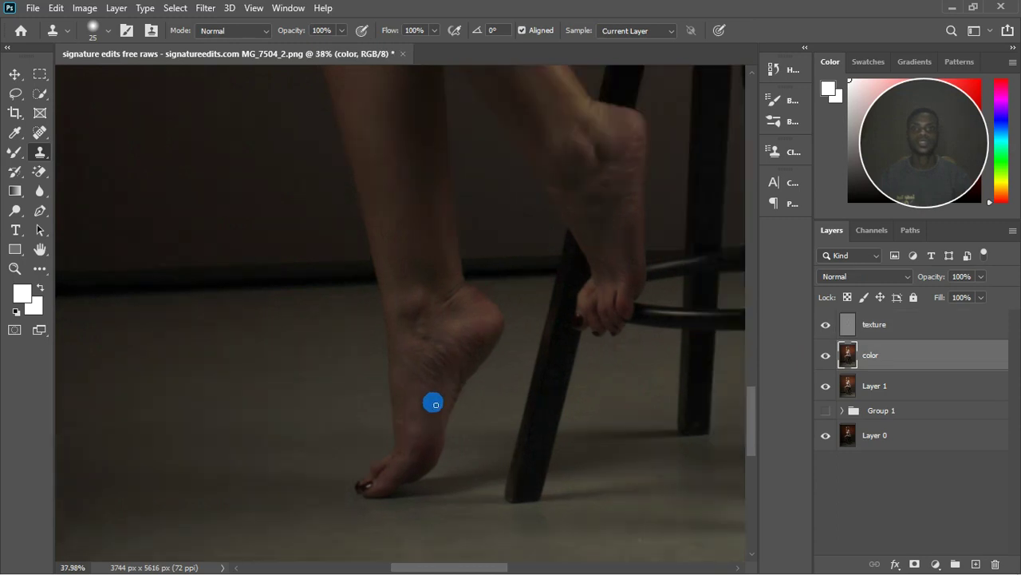
scroll(425, 204, "up", 5)
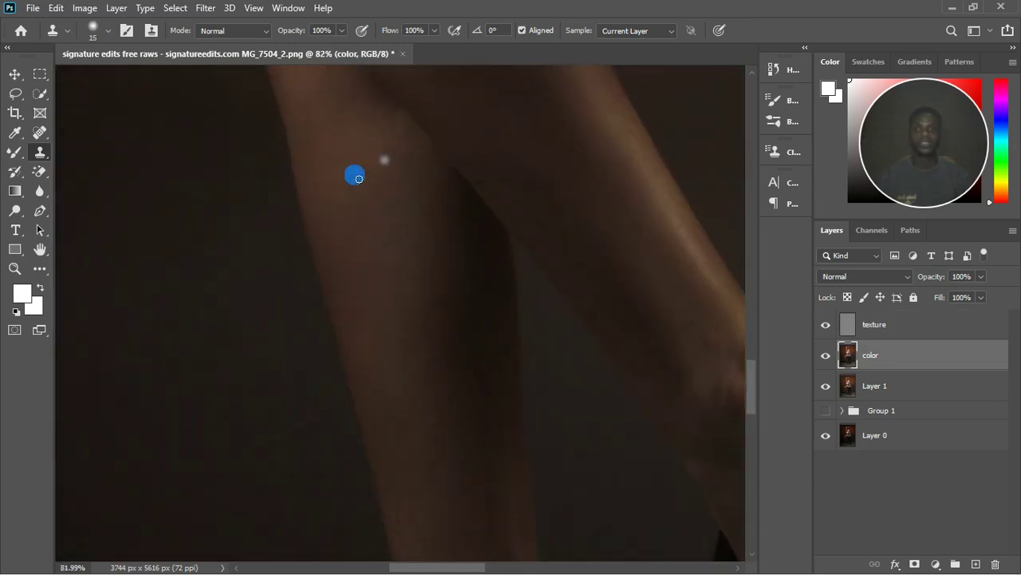
left_click(14, 151)
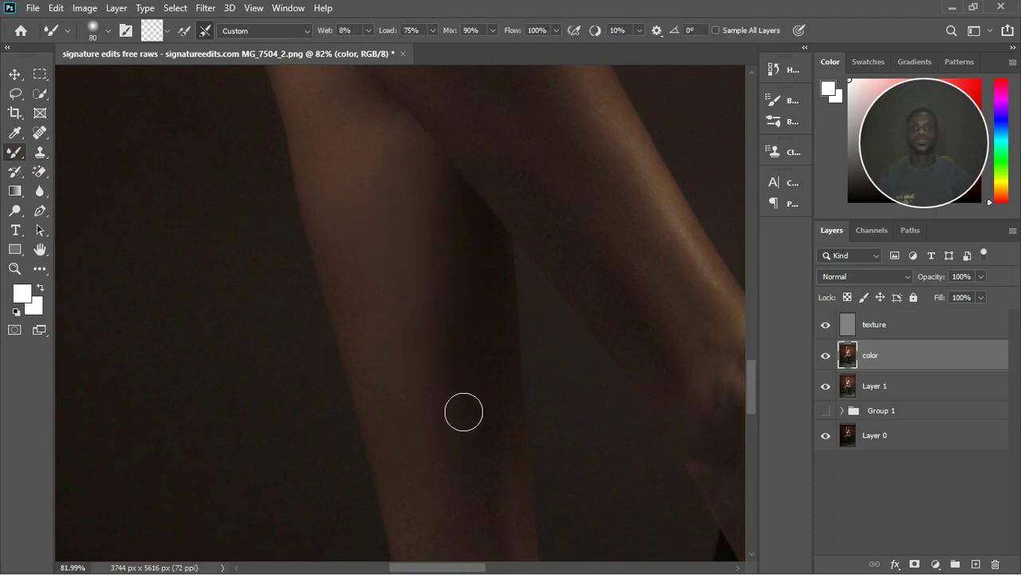
right_click(443, 335)
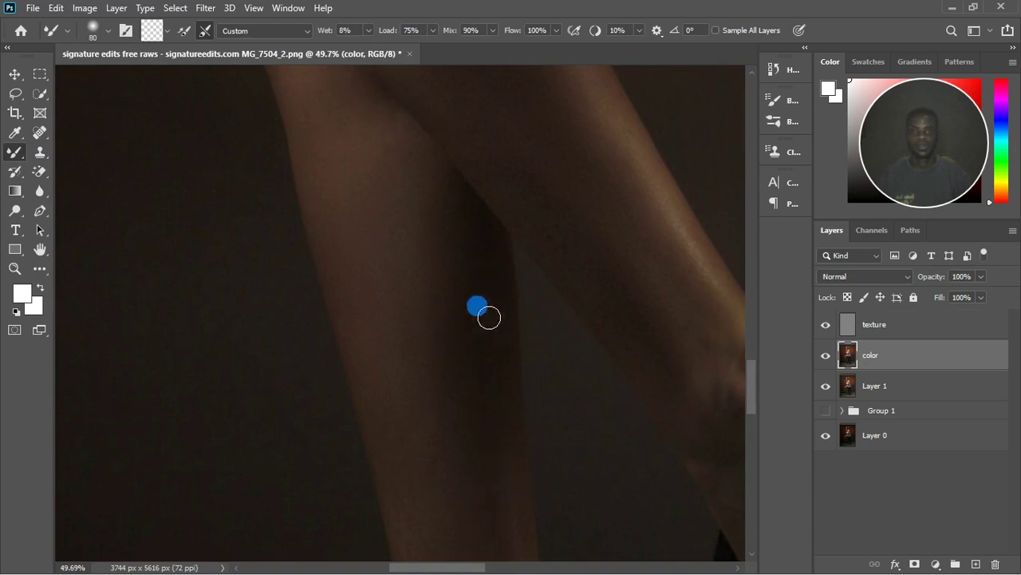
scroll(486, 315, "down", 3)
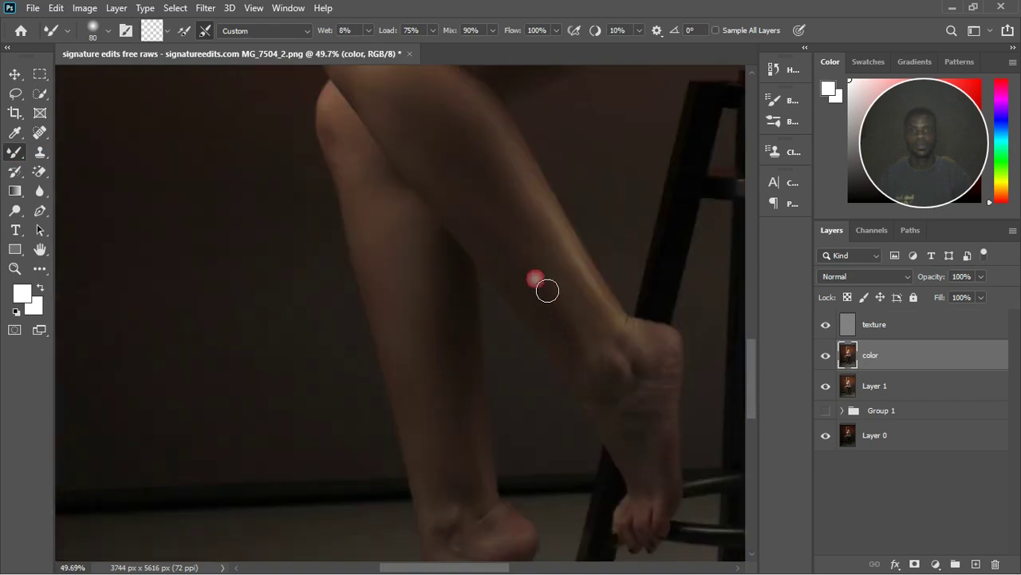
Even out the tones on the front leg's calf and around both ankles with the Mixer Brush.
scroll(556, 327, "up", 3)
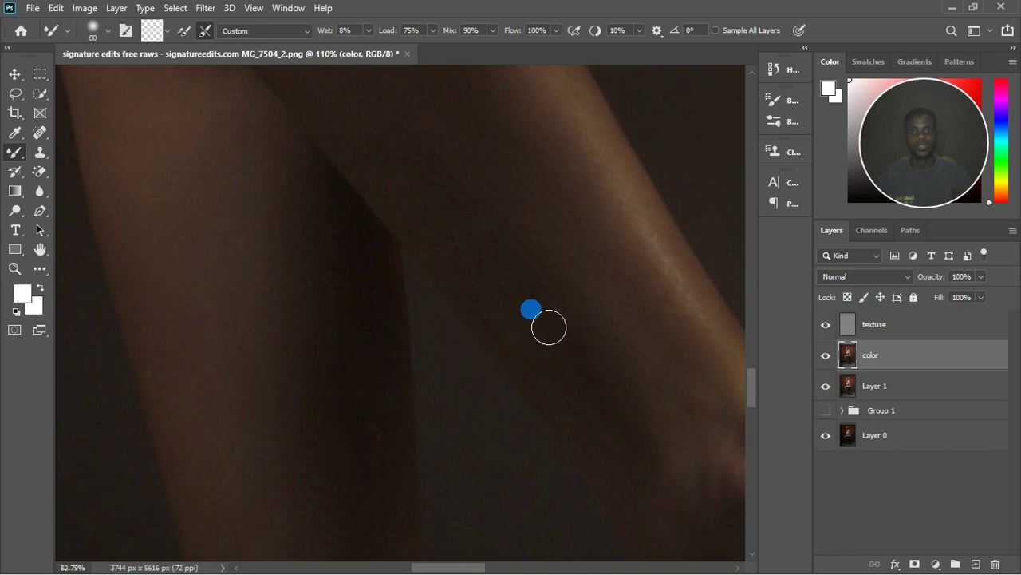
scroll(548, 327, "down", 4)
scroll(455, 429, "up", 2)
scroll(456, 478, "up", 1)
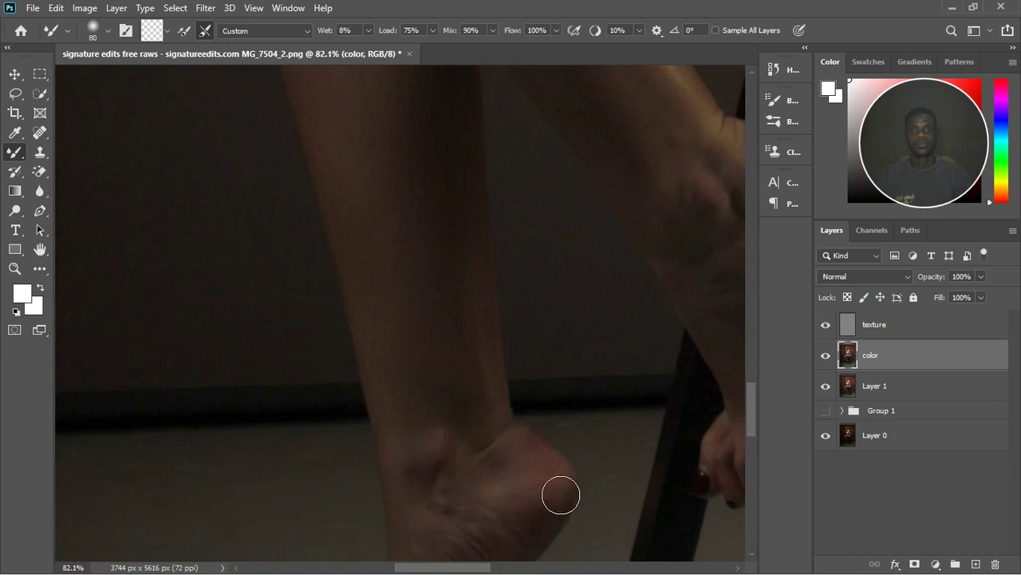
scroll(481, 381, "down", 2)
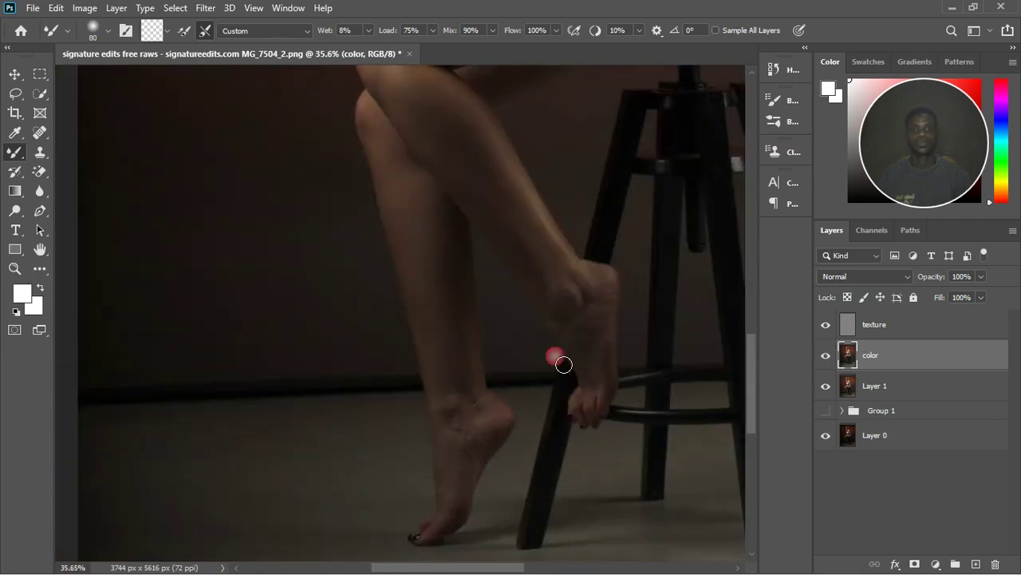
right_click(602, 322)
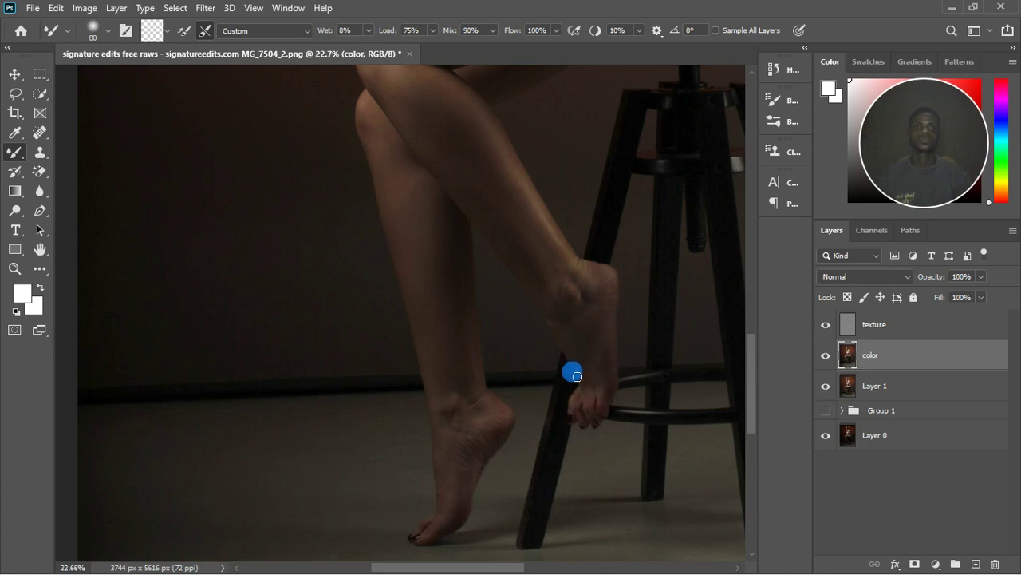
Smooth the light-to-shadow transitions on the bare shoulder, upper arm and armpit fold with the Mixer Brush.
scroll(569, 375, "down", 2)
scroll(527, 391, "down", 1)
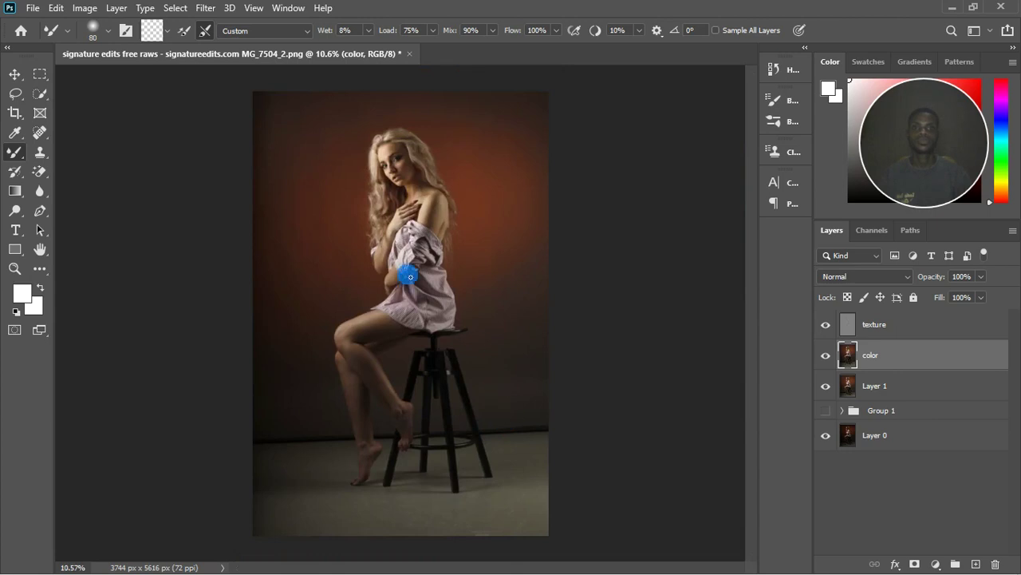
scroll(410, 276, "up", 2)
scroll(346, 399, "up", 1)
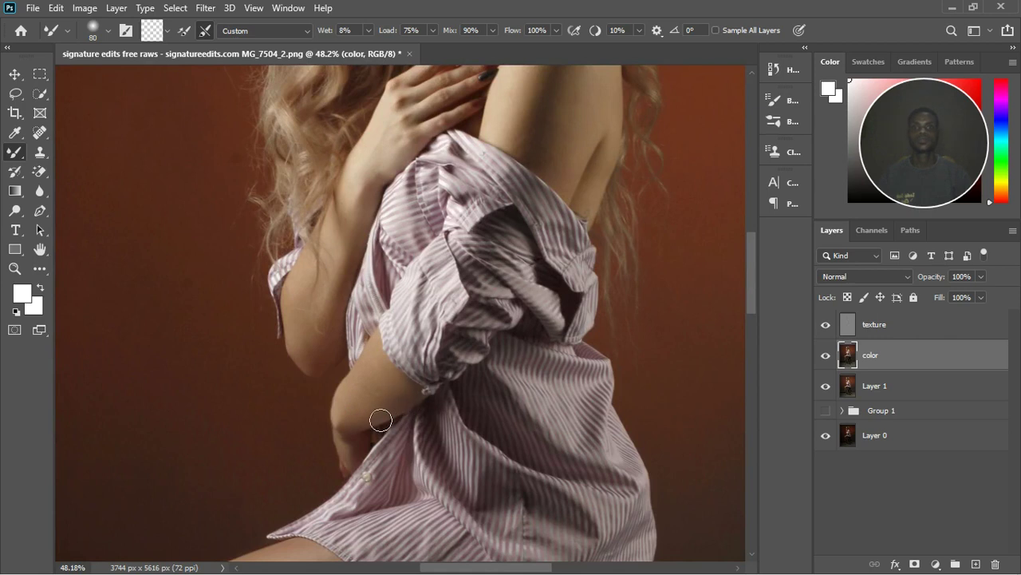
scroll(417, 354, "down", 2)
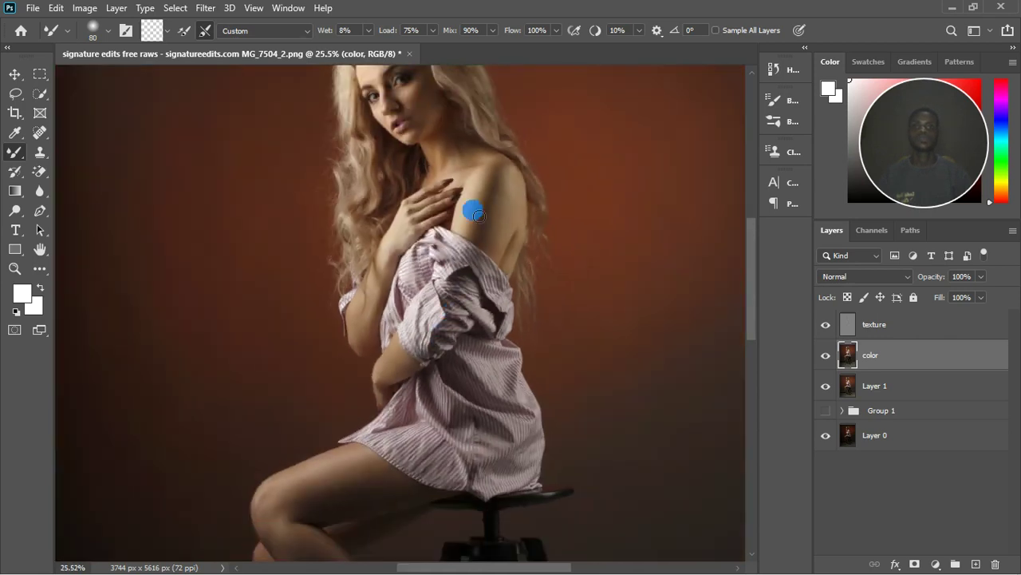
scroll(505, 156, "up", 3)
scroll(519, 167, "up", 1)
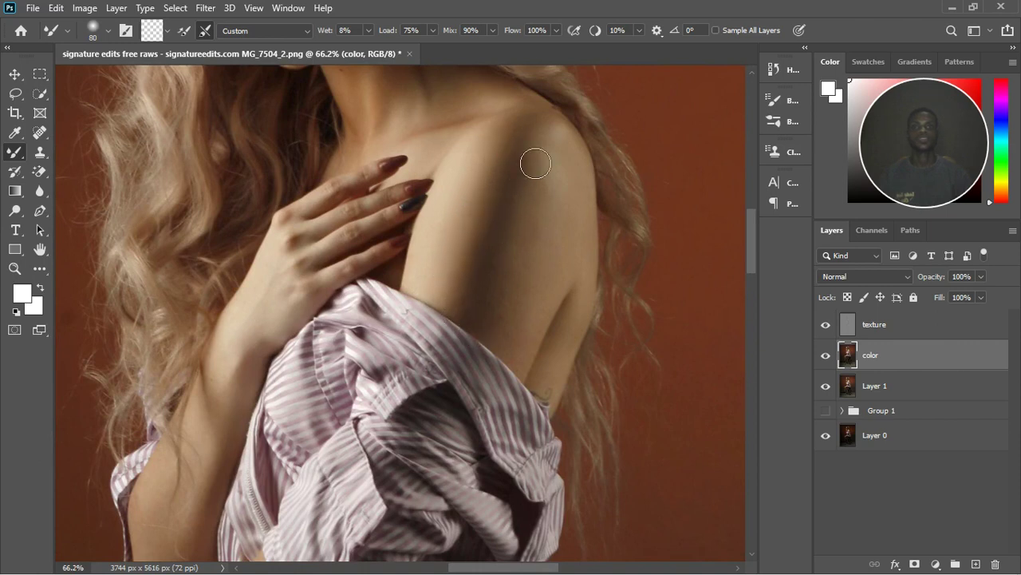
mouse_move(504, 247)
left_mouse_down()
mouse_move(490, 330)
mouse_move(494, 284)
mouse_move(524, 219)
mouse_move(502, 324)
mouse_move(548, 258)
left_mouse_up()
left_click_drag(574, 303, 591, 318)
left_click(536, 160)
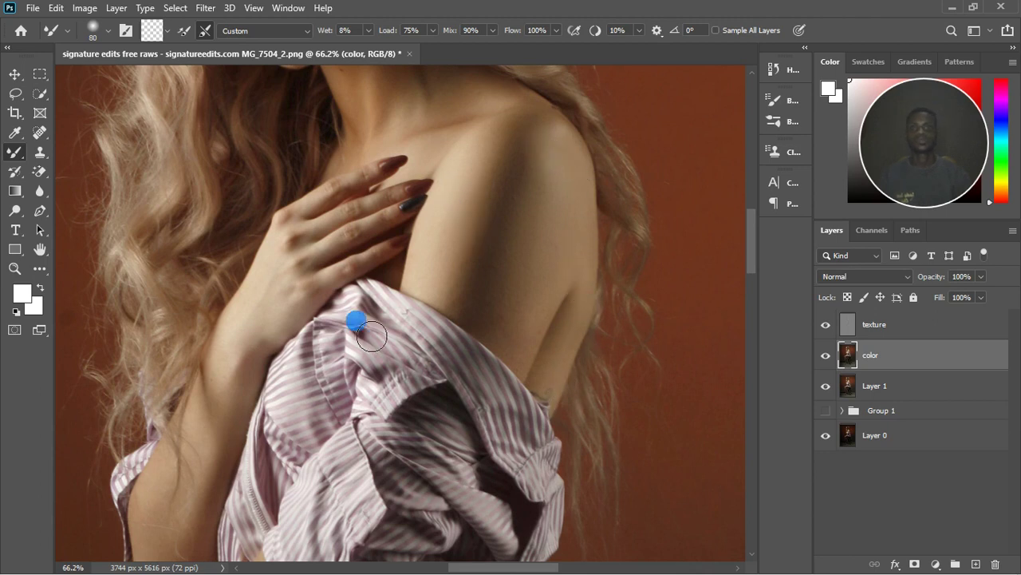
Blend the uneven tones along the raised forearm down to the elbow with the Mixer Brush.
scroll(369, 336, "down", 3)
scroll(231, 466, "up", 5)
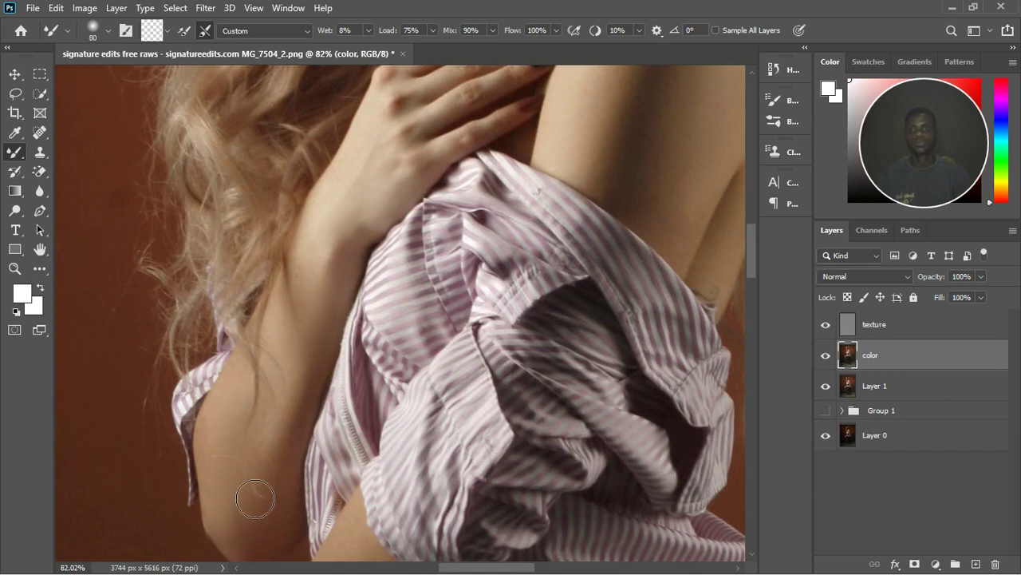
left_click(322, 326)
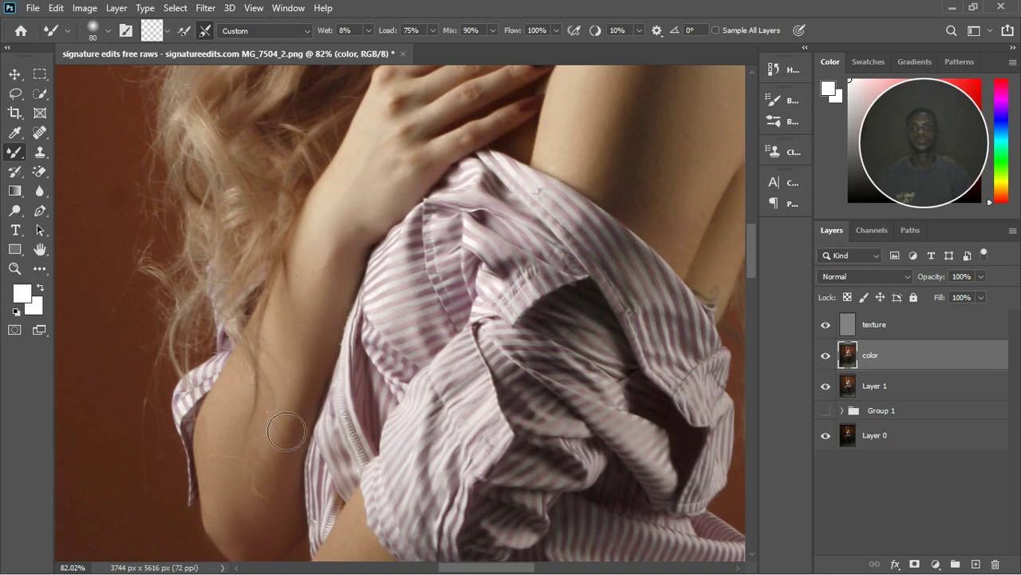
mouse_move(274, 528)
left_mouse_down()
mouse_move(283, 418)
mouse_move(260, 442)
mouse_move(260, 540)
mouse_move(246, 434)
mouse_move(256, 540)
mouse_move(280, 552)
mouse_move(290, 496)
left_mouse_up()
Smooth the tones over the collarbone, upper chest and base of the neck, reducing the Mixer Brush to size 60.
scroll(278, 455, "down", 4)
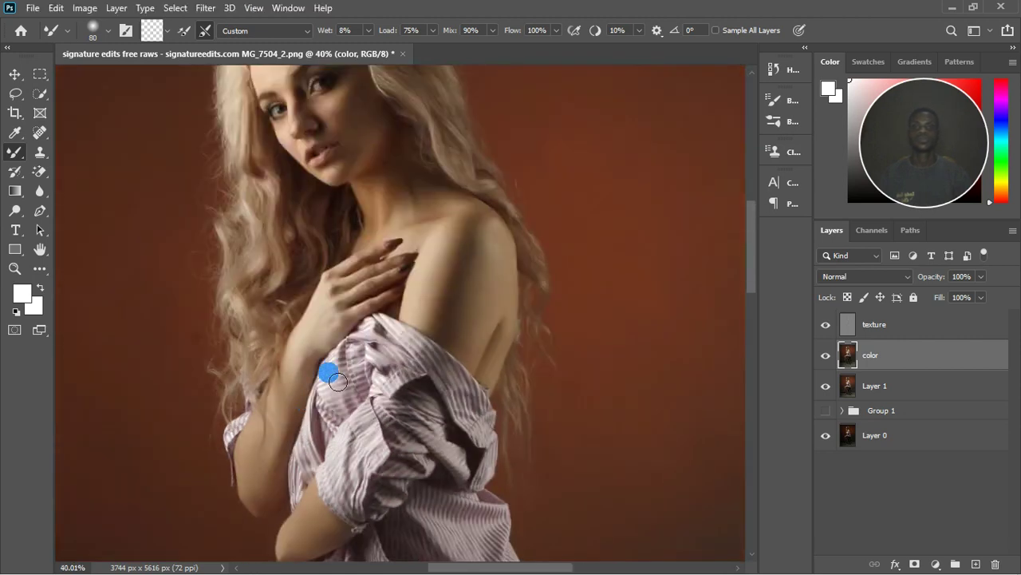
scroll(403, 233, "up", 3)
scroll(403, 230, "up", 2)
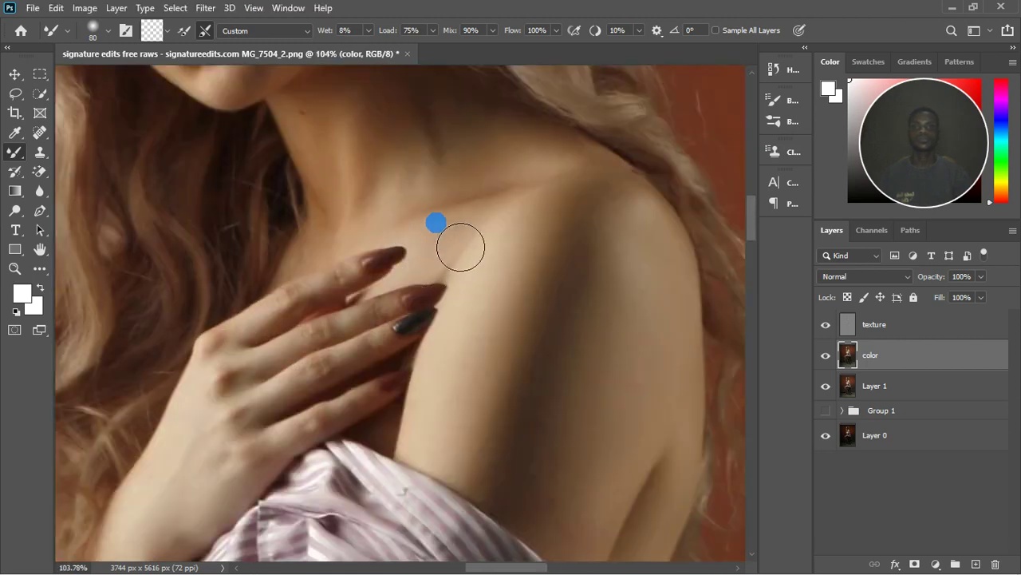
scroll(442, 248, "up", 3)
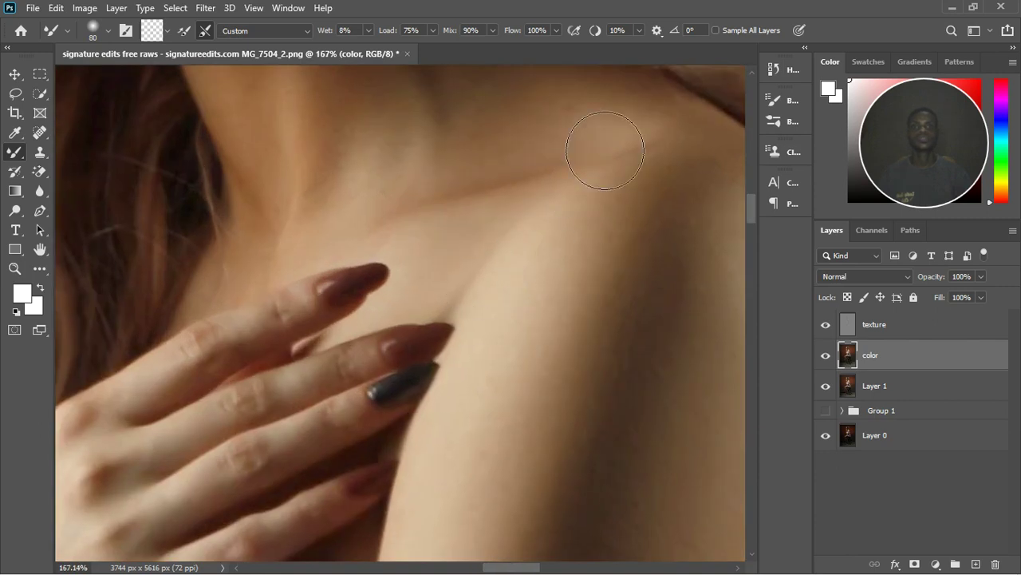
left_click(431, 201)
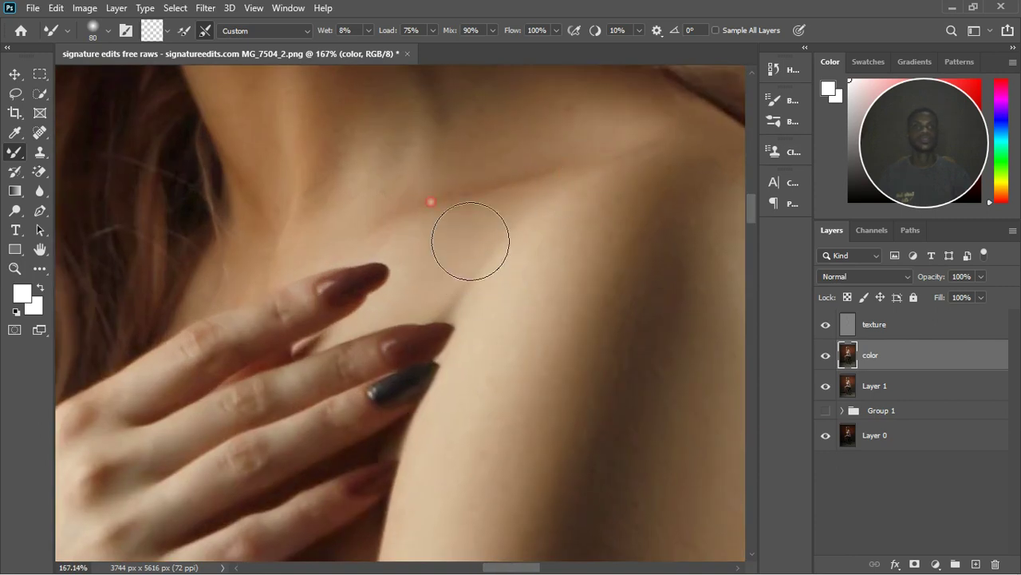
right_click(302, 222, "alt")
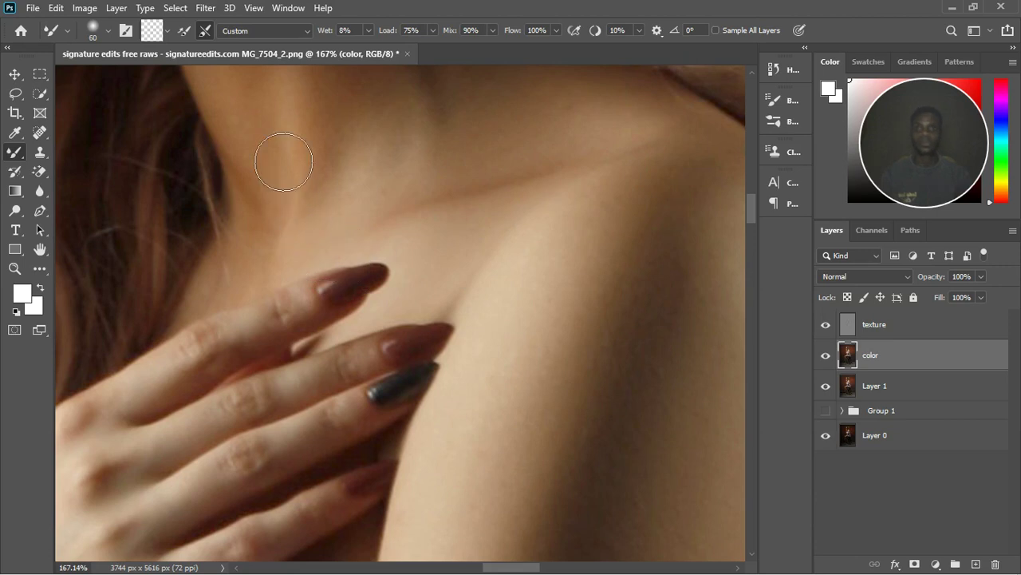
key("bracketleft")
scroll(354, 277, "down", 5)
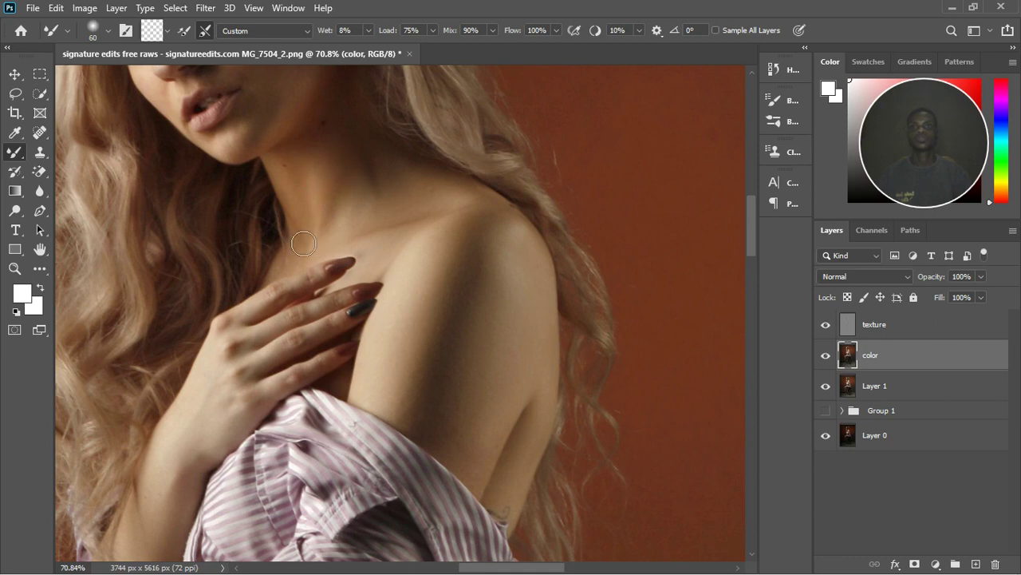
Blend the forehead tones from above the eyebrows down to the brow area with the Mixer Brush.
scroll(371, 234, "down", 4)
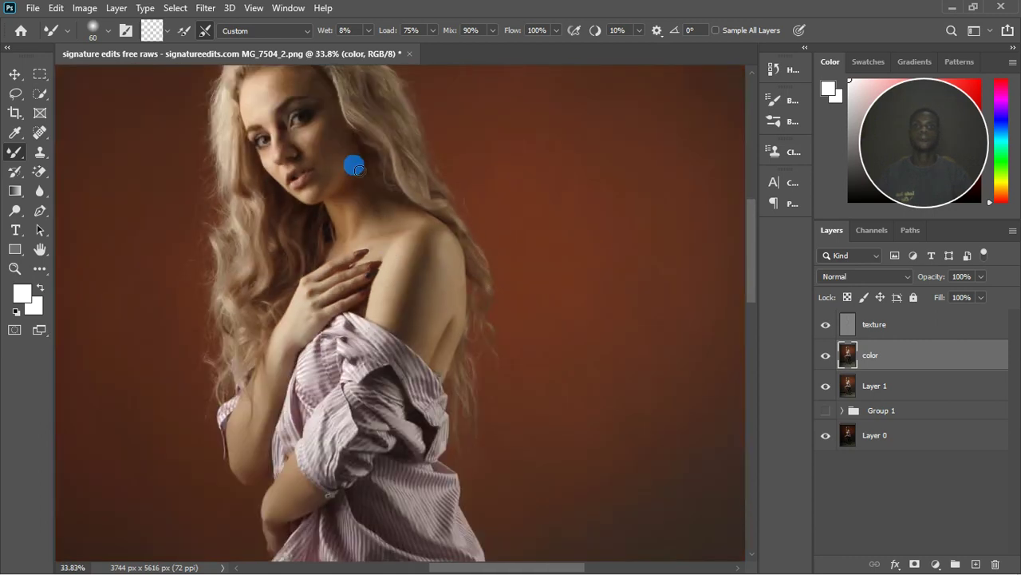
scroll(335, 191, "down", 1)
scroll(332, 133, "up", 6)
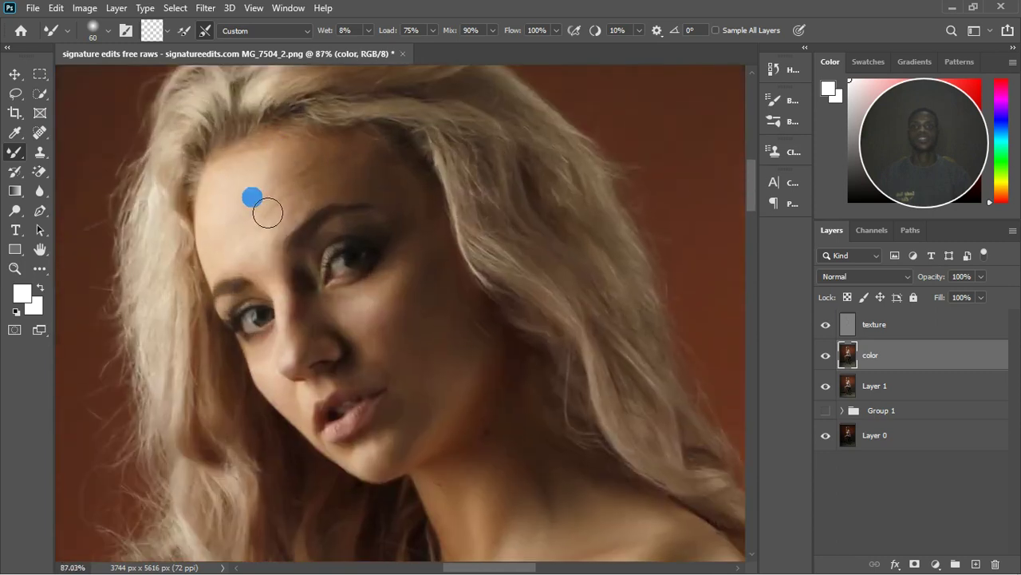
mouse_move(268, 213)
left_mouse_down()
mouse_move(312, 214)
mouse_move(300, 205)
mouse_move(337, 186)
mouse_move(325, 185)
mouse_move(378, 173)
left_mouse_up()
left_click_drag(300, 209, 380, 186)
left_click_drag(299, 214, 375, 195)
left_click_drag(244, 227, 255, 285)
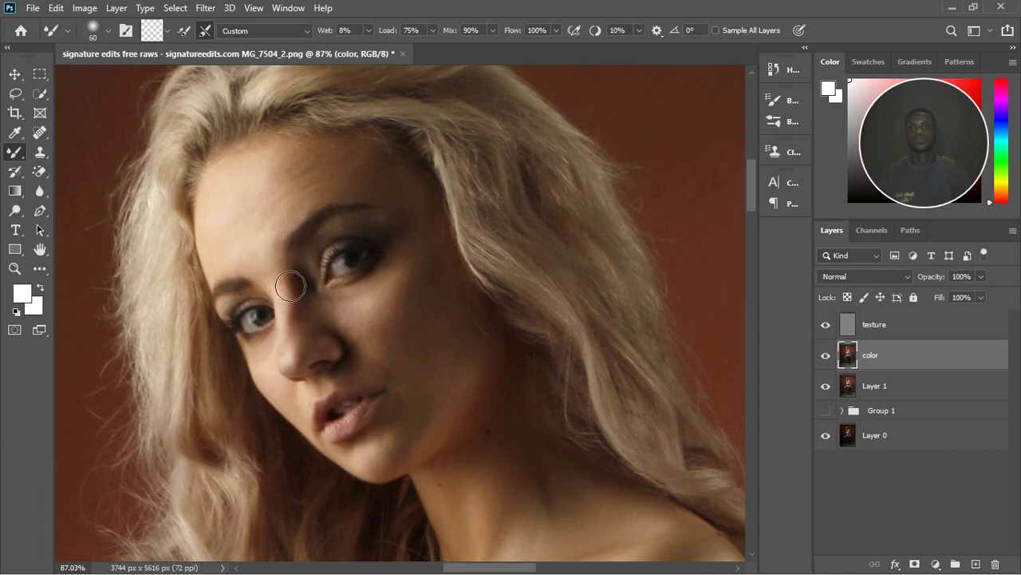
Smooth the tones on the nose tip and bridge, reducing the Mixer Brush to size 45.
left_click_drag(297, 372, 309, 357)
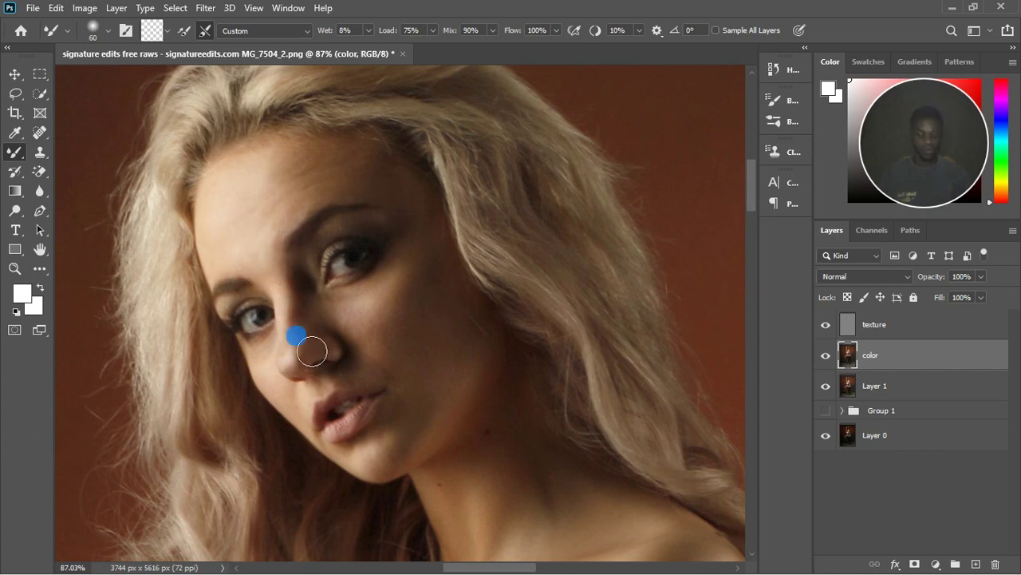
key("bracketleft")
key("bracketleft")
left_click_drag(289, 301, 302, 313)
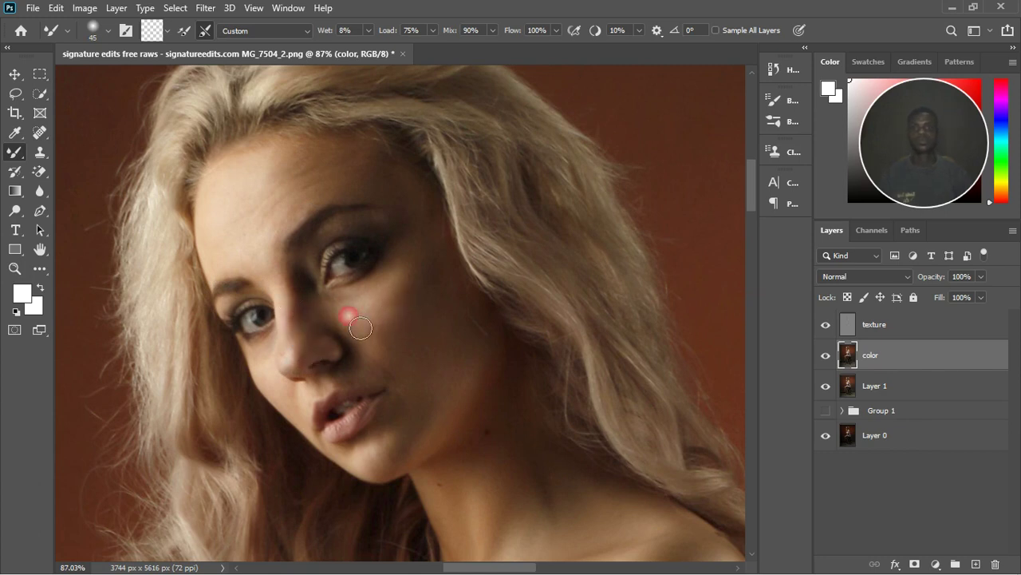
Even out the tones on both cheeks and between the eyebrows with the Mixer Brush.
left_click_drag(396, 271, 408, 285)
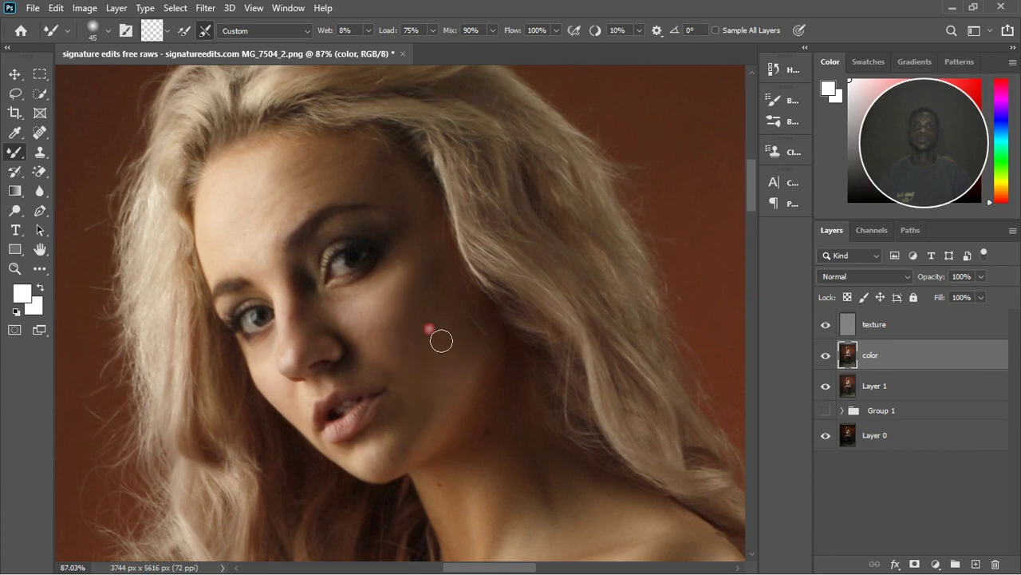
left_click_drag(431, 279, 423, 387)
left_click_drag(271, 394, 283, 407)
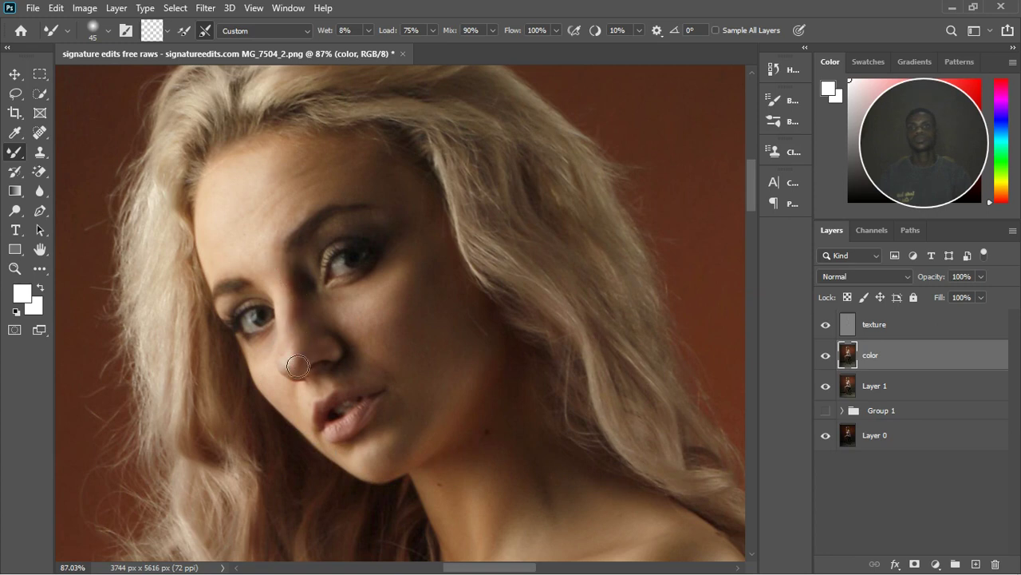
left_click(274, 245)
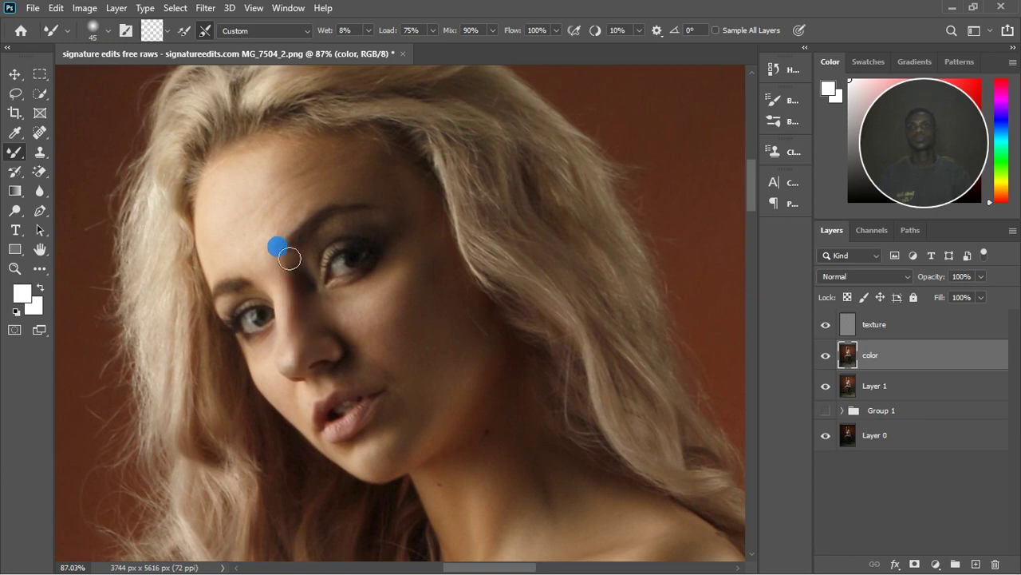
Group the texture and color layers together.
mouse_move(479, 369)
left_mouse_down()
mouse_move(439, 338)
mouse_move(432, 350)
mouse_move(452, 301)
mouse_move(421, 176)
mouse_move(428, 218)
left_mouse_up()
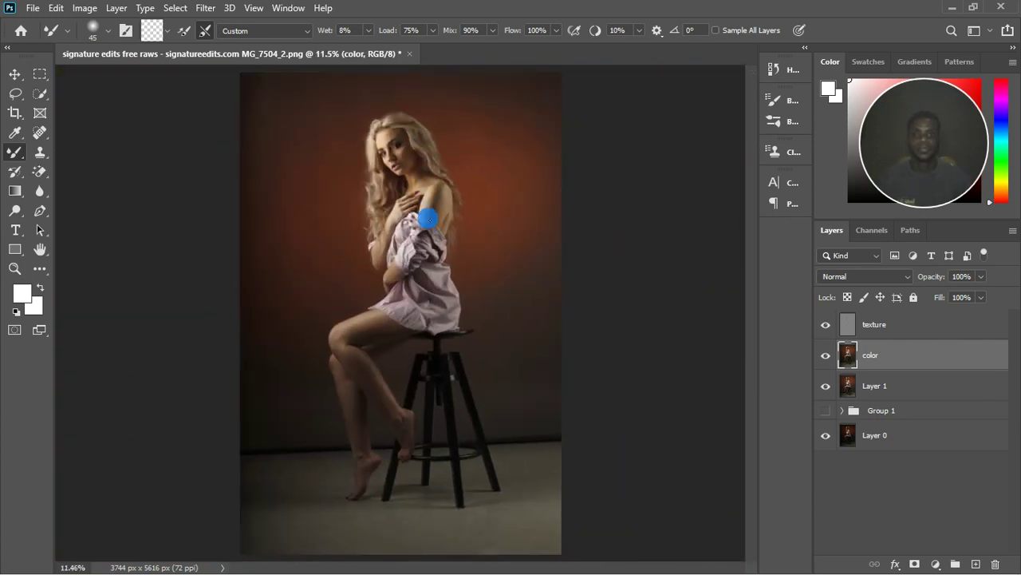
left_click(894, 338, "shift")
left_click_drag(960, 563, 958, 564)
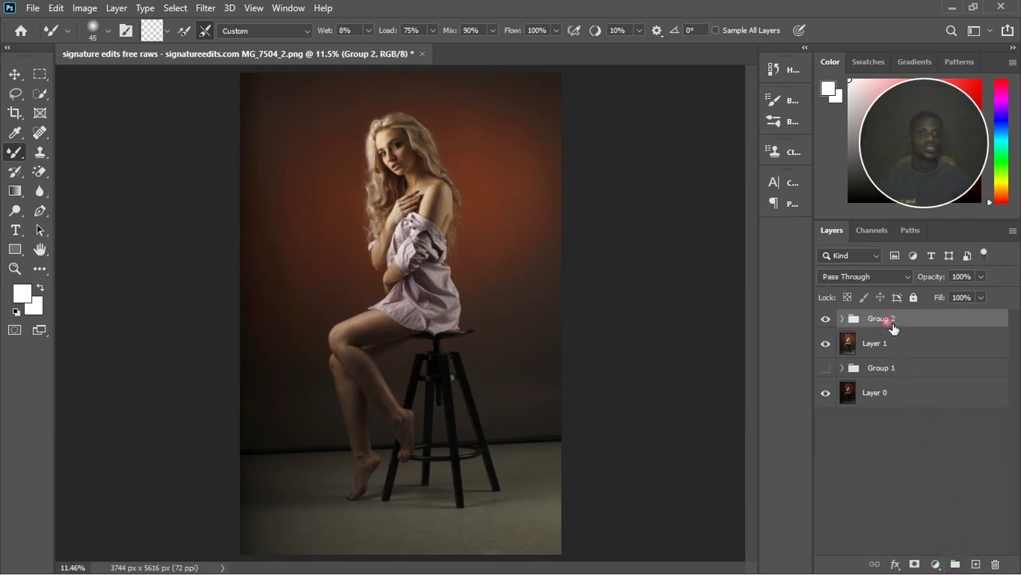
Rename the group holding the texture and color layers as freq sepa, and toggle its visibility to compare the retouching.
type("t")
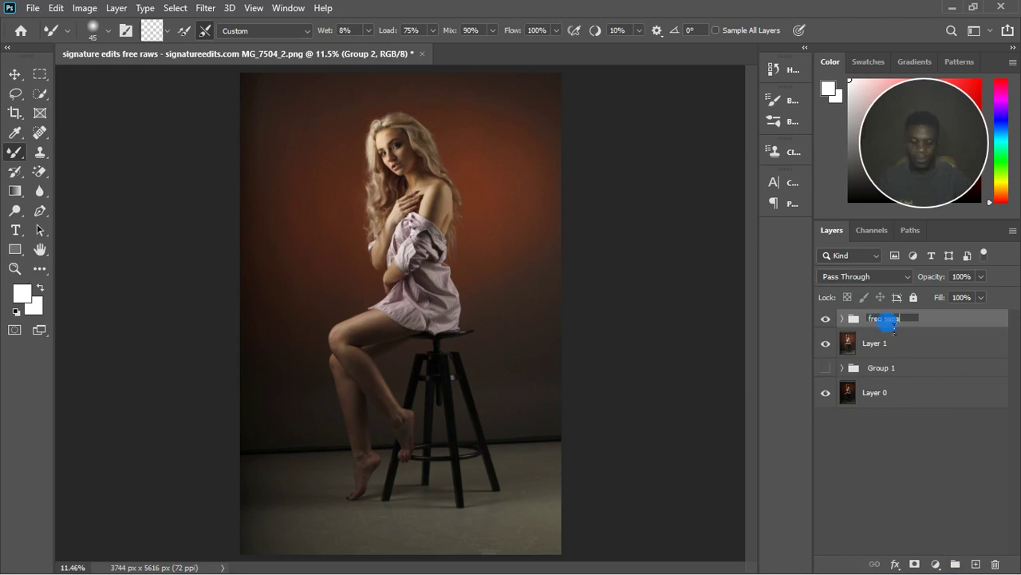
key("Return")
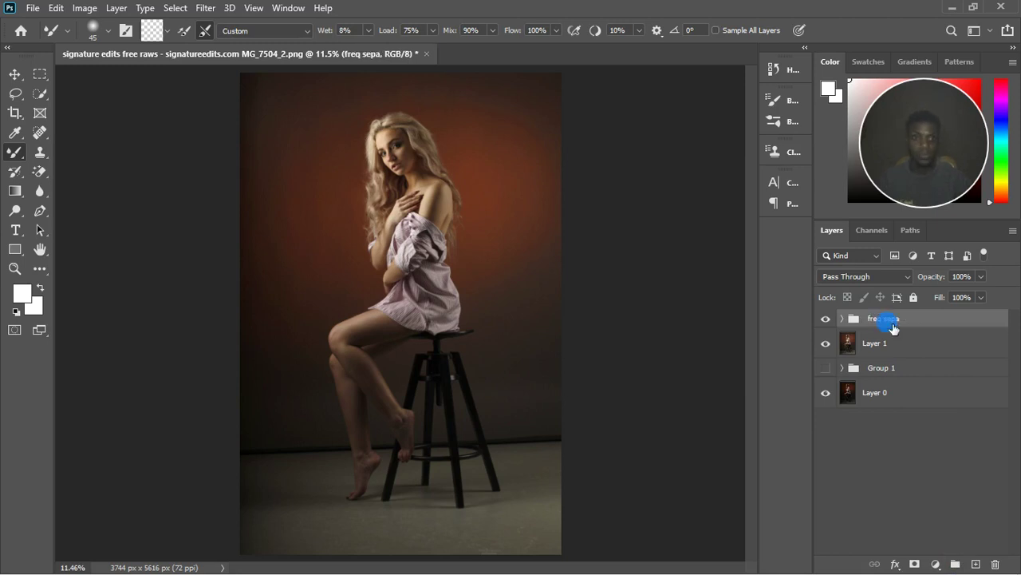
left_click(830, 320)
left_click(830, 320)
left_click(826, 320)
left_click_drag(390, 117, 401, 143)
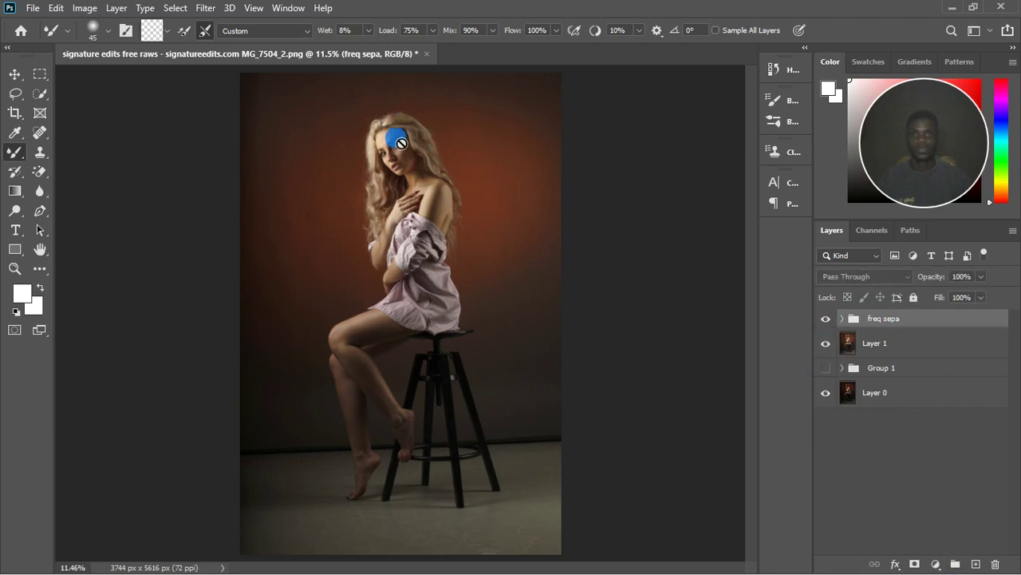
Expand the freq sepa group and compare the face close up with the group hidden and shown.
scroll(402, 142, "up", 5)
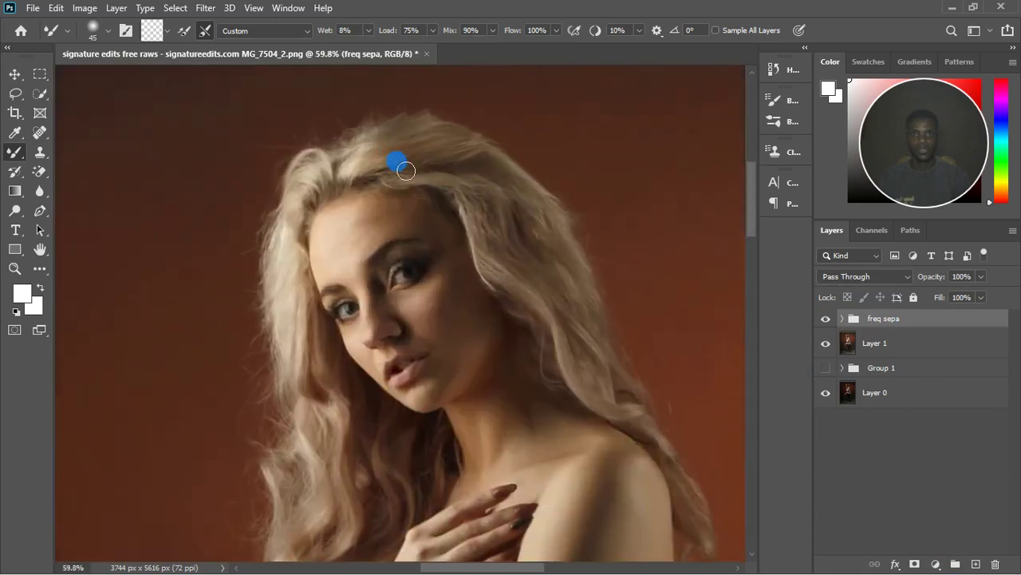
scroll(405, 170, "up", 1)
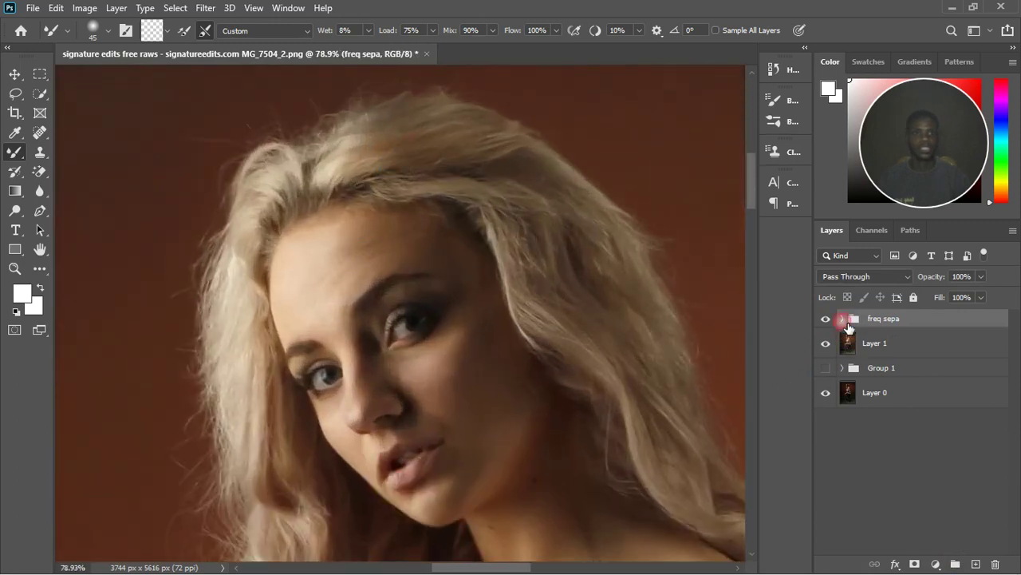
left_click(842, 319)
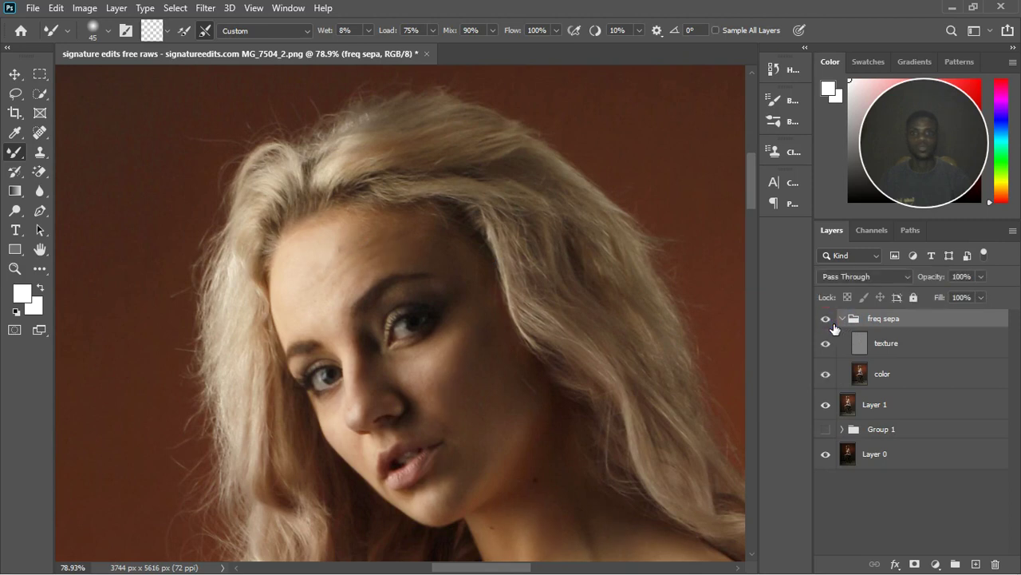
left_click(832, 322)
left_click(831, 322)
left_click(832, 322)
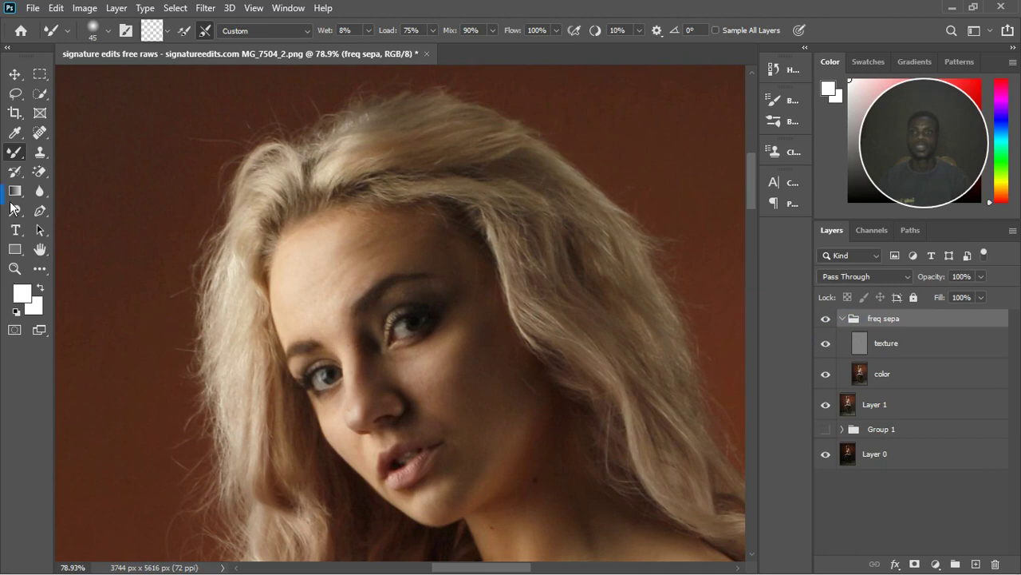
Blend the tones on the forehead, cheek and jawline on the color layer with the Mixer Brush.
left_click(855, 346)
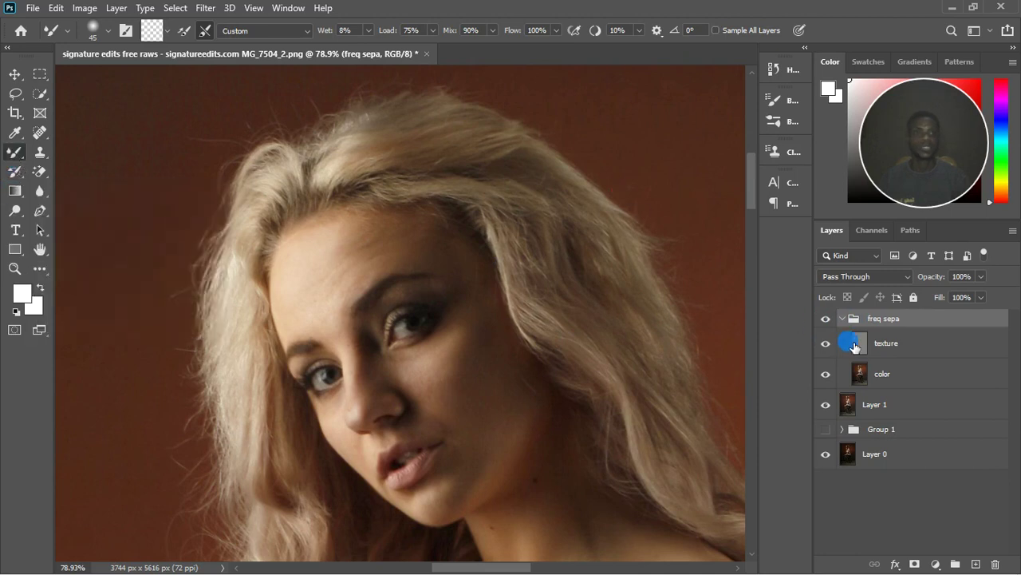
left_click(891, 372)
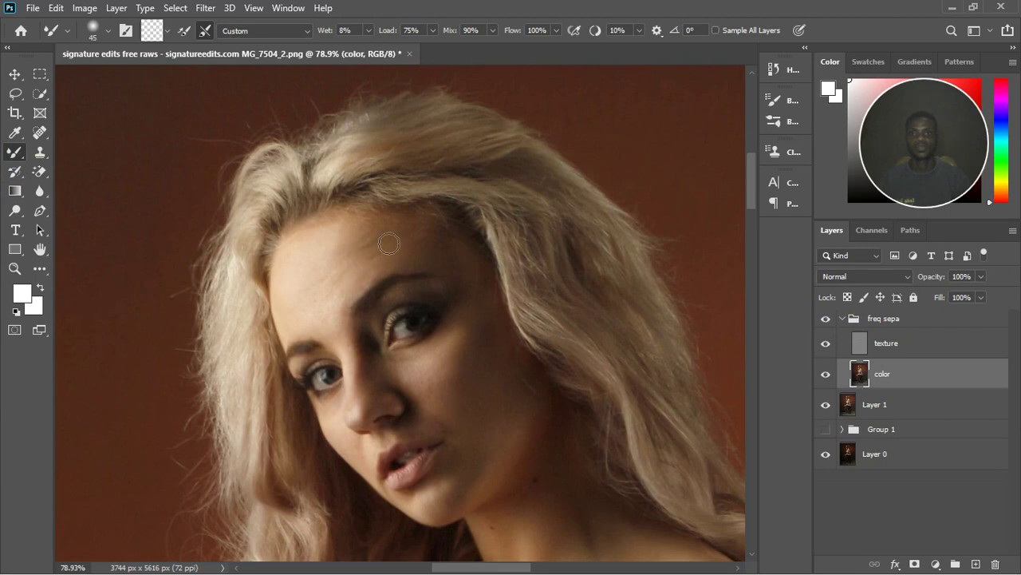
left_click(338, 252)
left_click(432, 387)
left_click(477, 468)
left_click(451, 499)
left_click(451, 509)
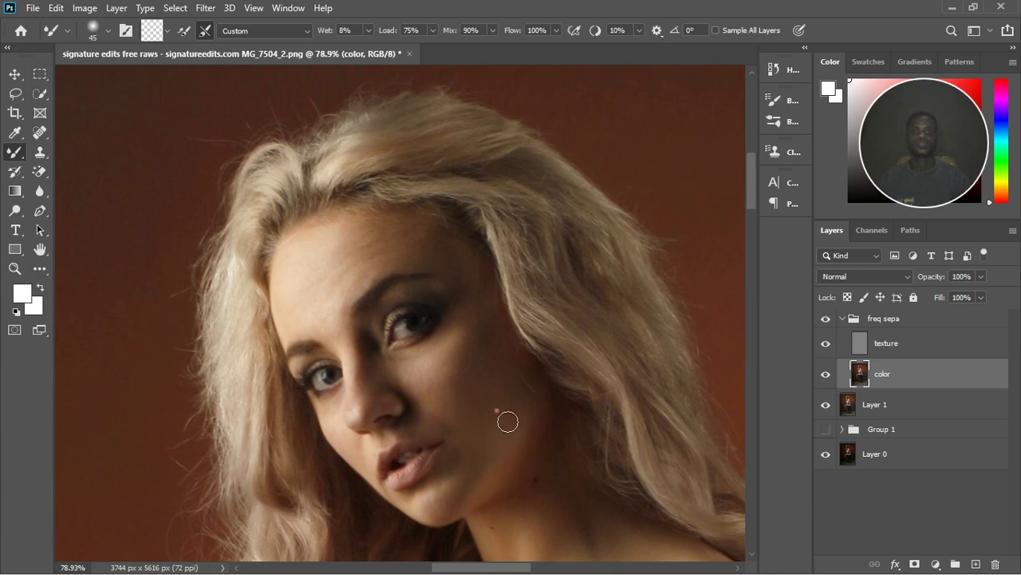
mouse_move(474, 459)
left_mouse_down()
mouse_move(476, 428)
mouse_move(451, 427)
mouse_move(409, 402)
mouse_move(443, 437)
mouse_move(480, 446)
mouse_move(482, 343)
mouse_move(432, 365)
mouse_move(385, 353)
mouse_move(359, 317)
mouse_move(372, 331)
mouse_move(398, 316)
mouse_move(469, 305)
mouse_move(441, 305)
mouse_move(418, 339)
mouse_move(453, 321)
mouse_move(398, 371)
mouse_move(406, 359)
mouse_move(328, 391)
left_mouse_up()
Collapse the freq sepa group and stamp all visible layers into a new merged layer above it.
scroll(328, 387, "down", 1)
scroll(328, 391, "down", 3)
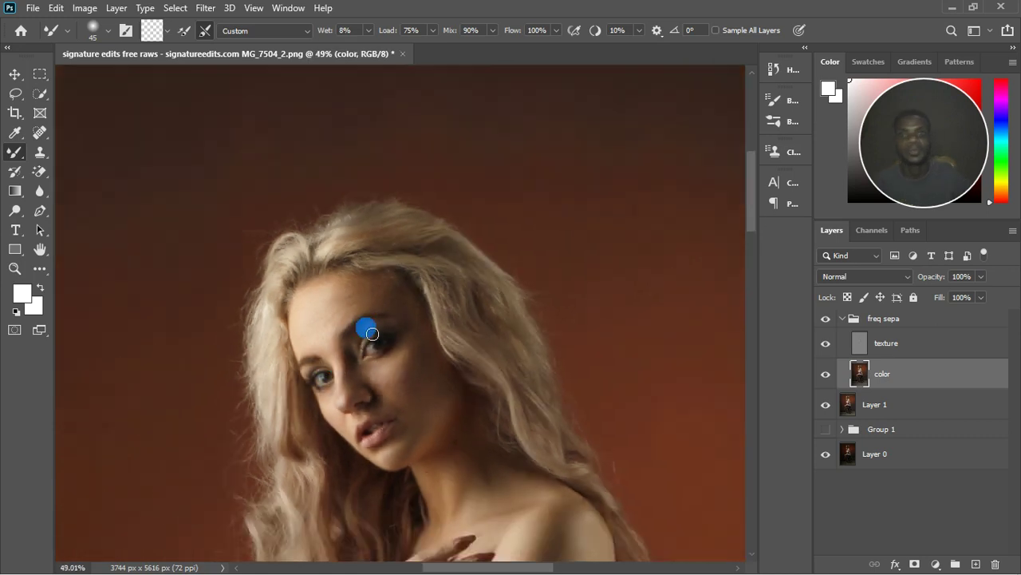
scroll(365, 337, "up", 4)
scroll(376, 351, "up", 2)
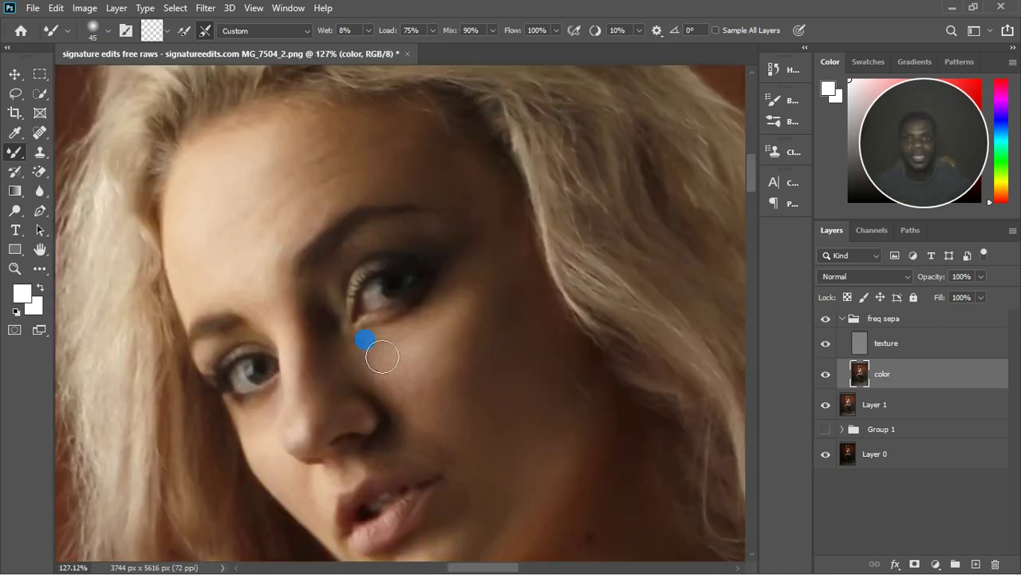
scroll(380, 355, "down", 6)
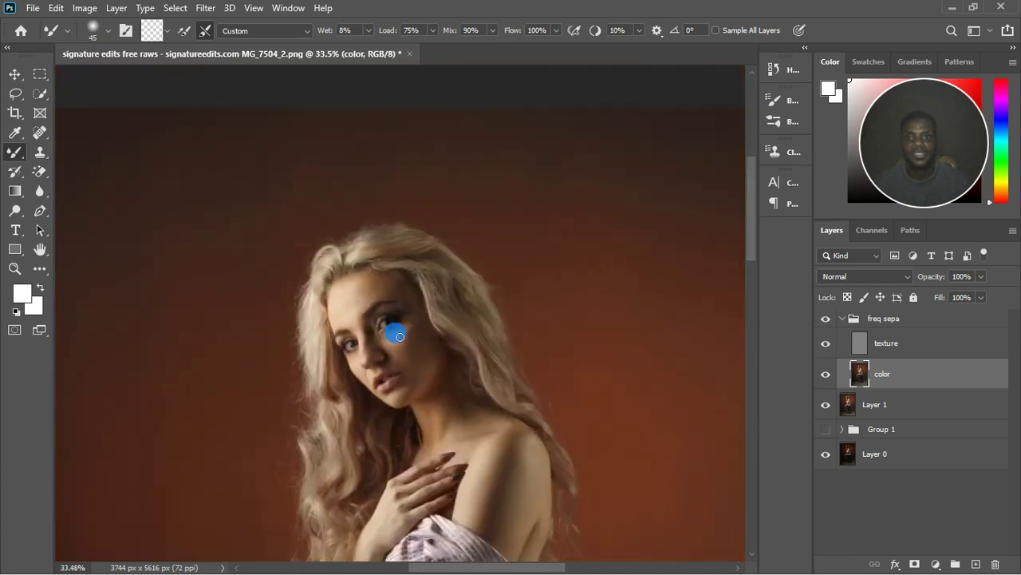
scroll(401, 274, "down", 2)
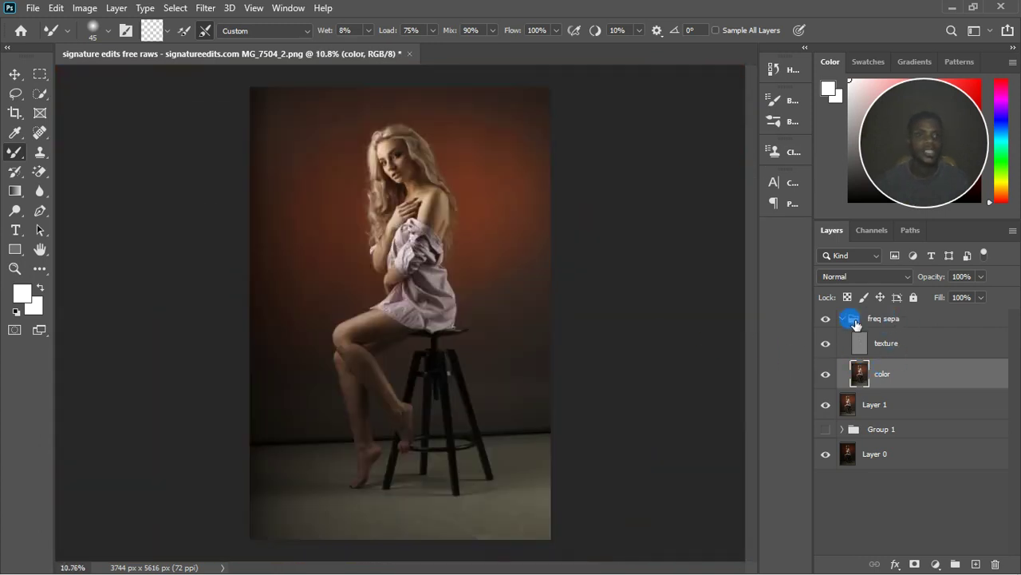
left_click(842, 319)
left_click(912, 318)
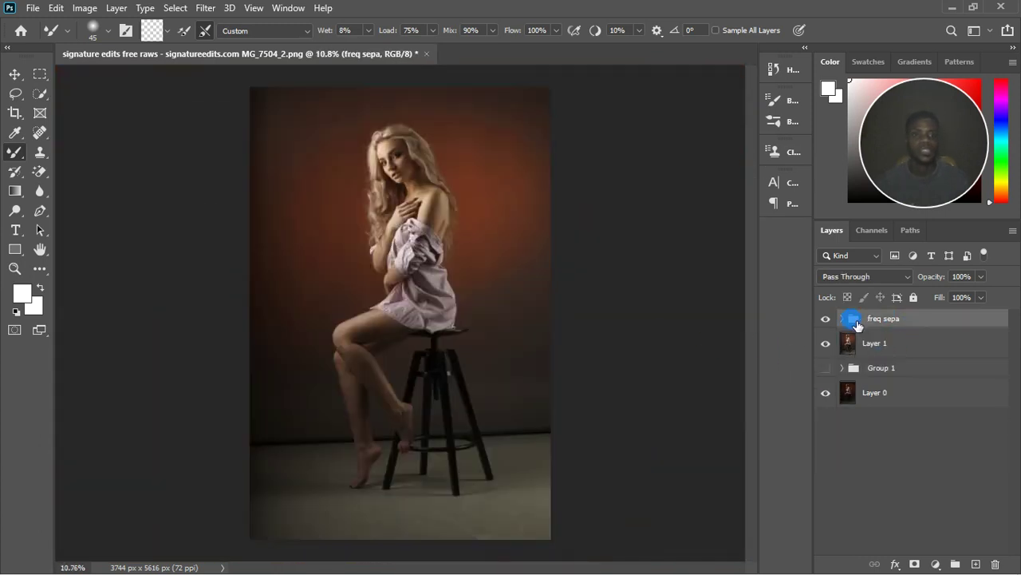
left_click_drag(880, 330, 882, 331)
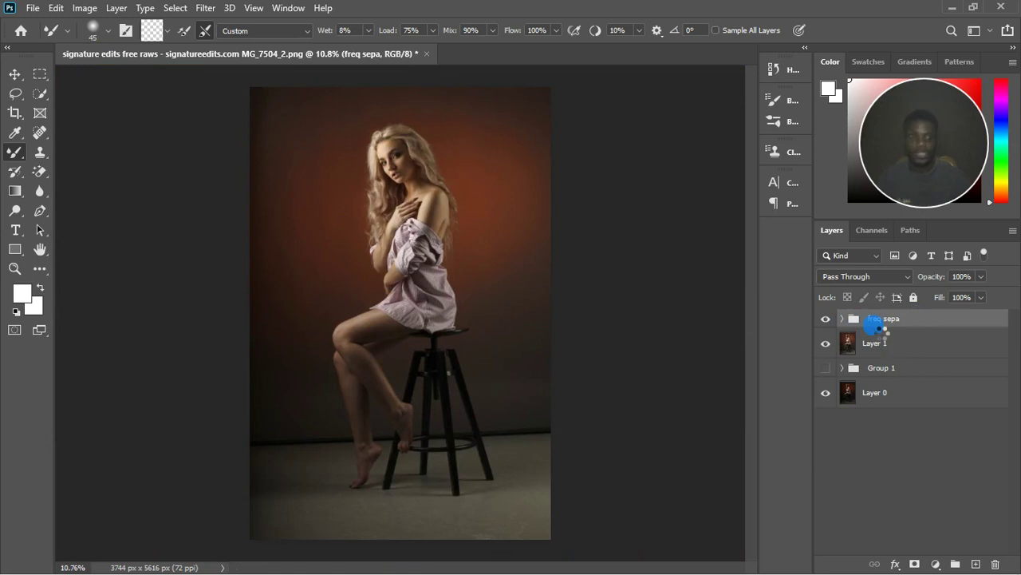
key("ctrl+alt+shift+e")
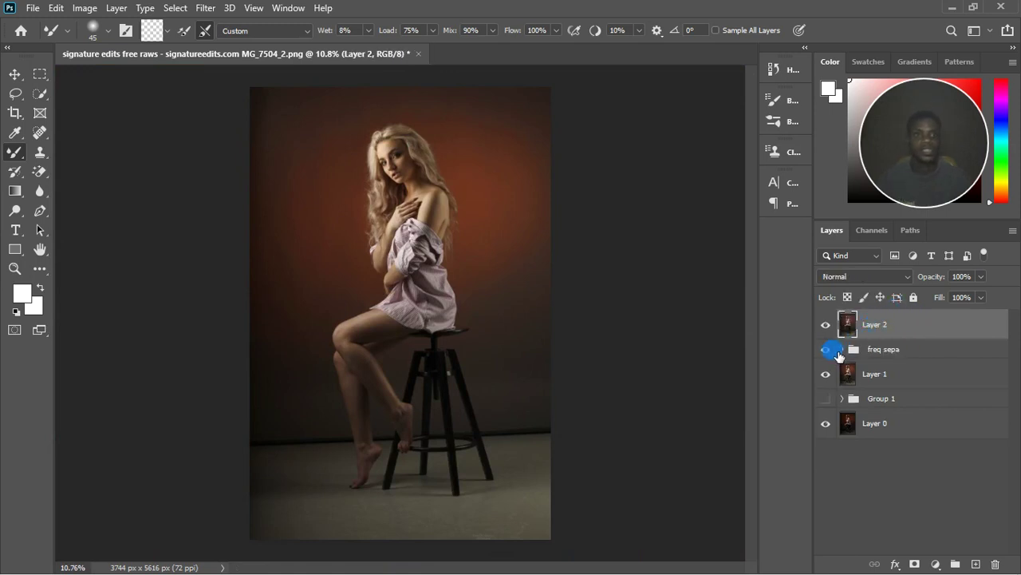
Hide the freq sepa group and toggle the merged layer's visibility to compare the portrait before and after.
left_click(828, 327)
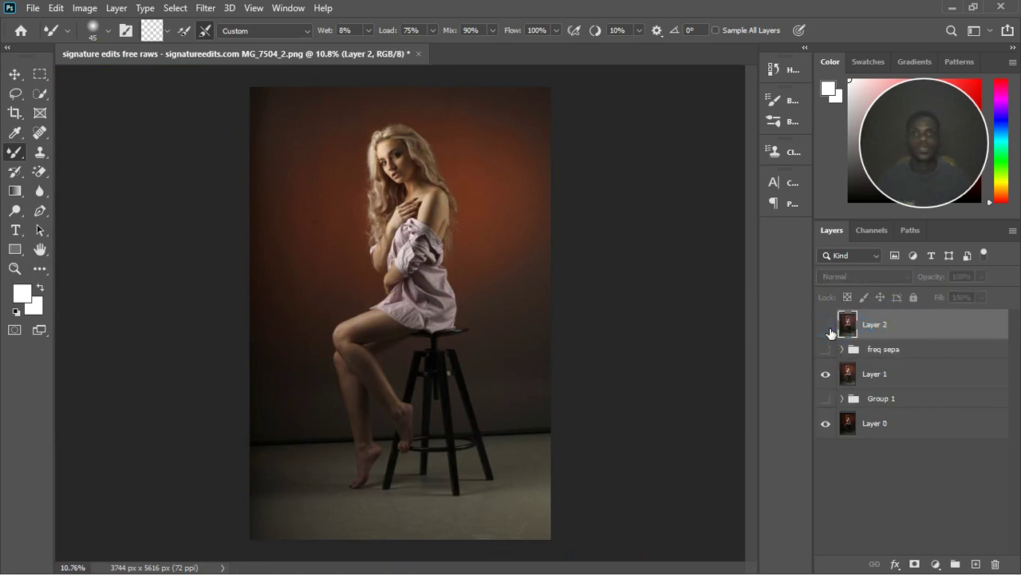
left_click(827, 325)
left_click(827, 326)
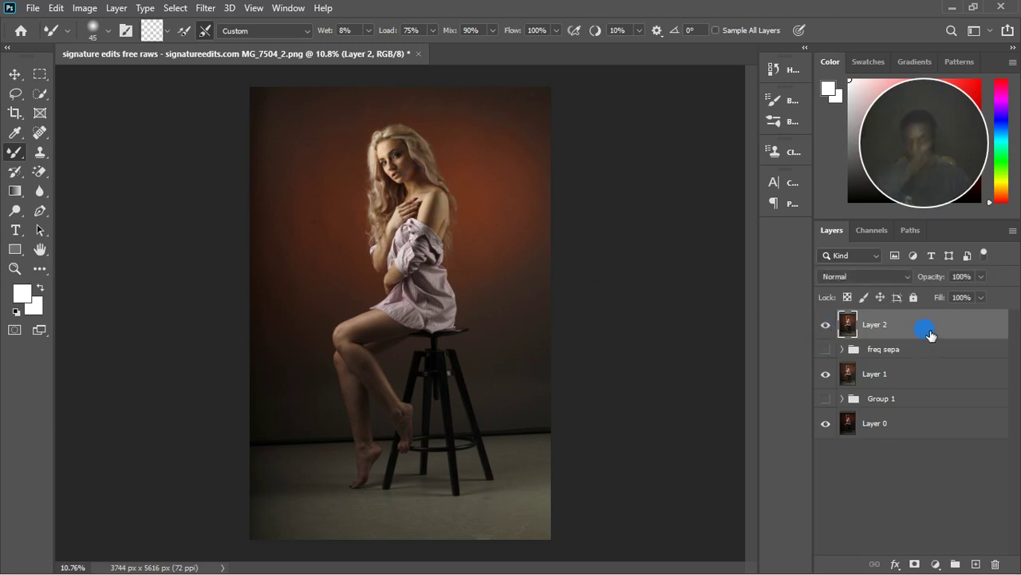
Add a white Solid Color fill layer above the merged layer and hide it.
scroll(369, 143, "up", 3)
scroll(422, 137, "up", 2)
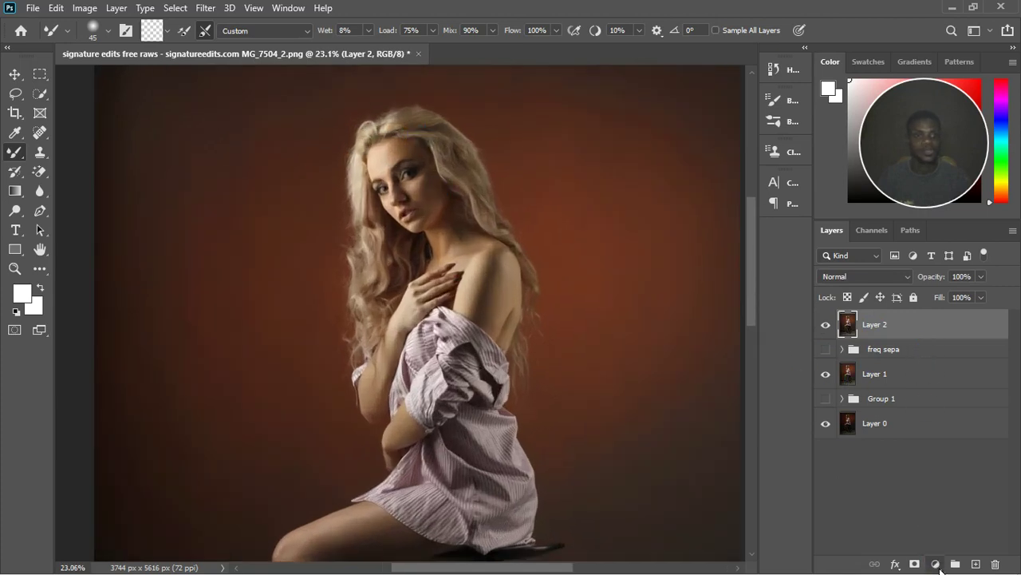
left_click(937, 564)
left_click(931, 308)
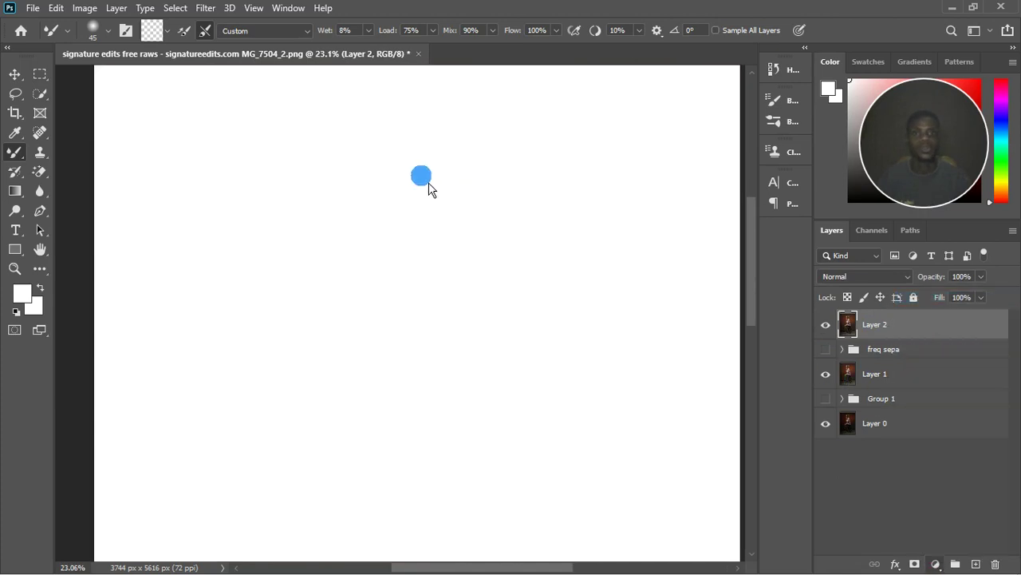
left_click(821, 223)
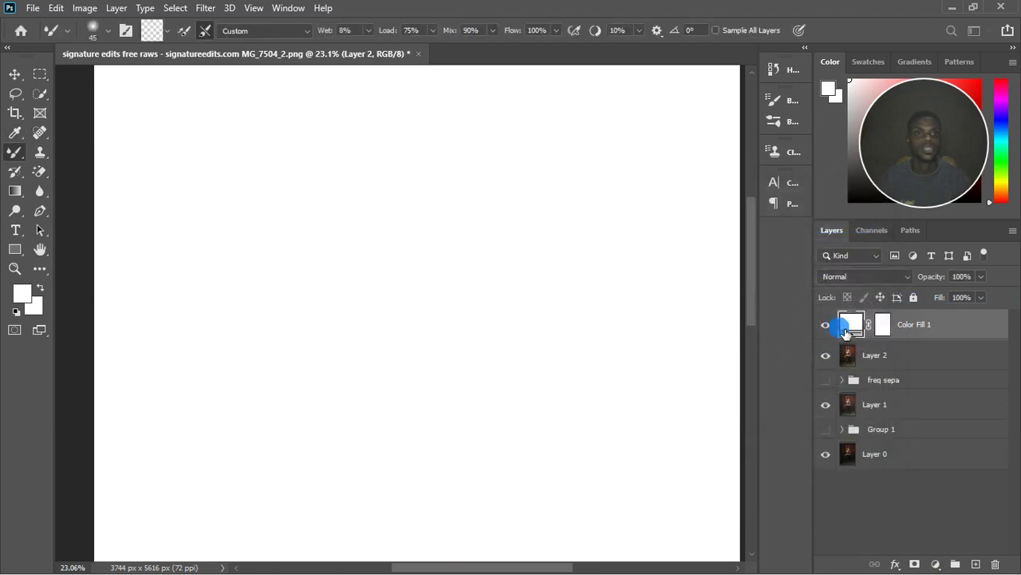
left_click(825, 325)
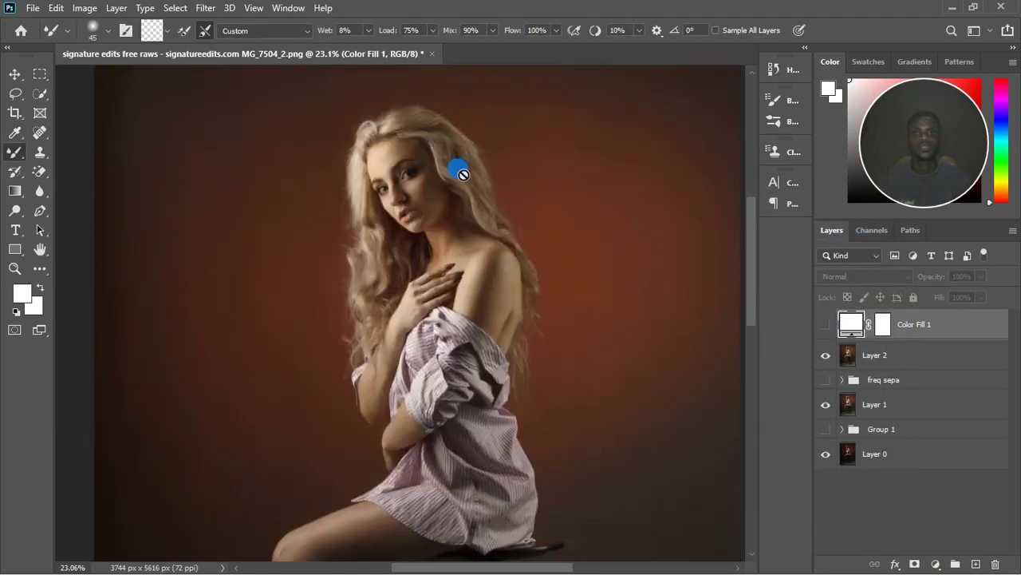
Examine the hand, upper arm and striped shirt close up.
scroll(431, 175, "up", 4)
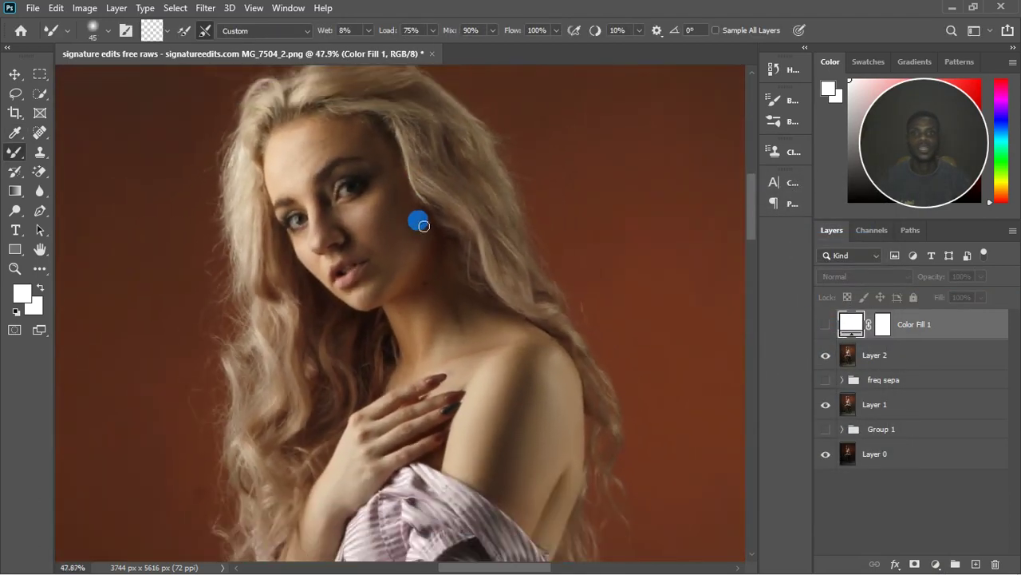
scroll(444, 484, "up", 6)
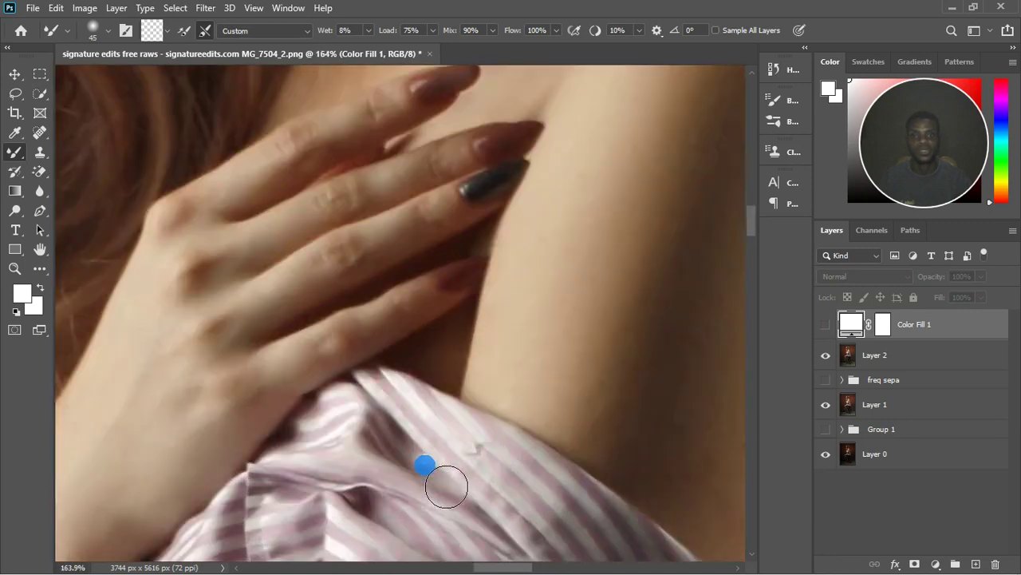
scroll(446, 486, "up", 3)
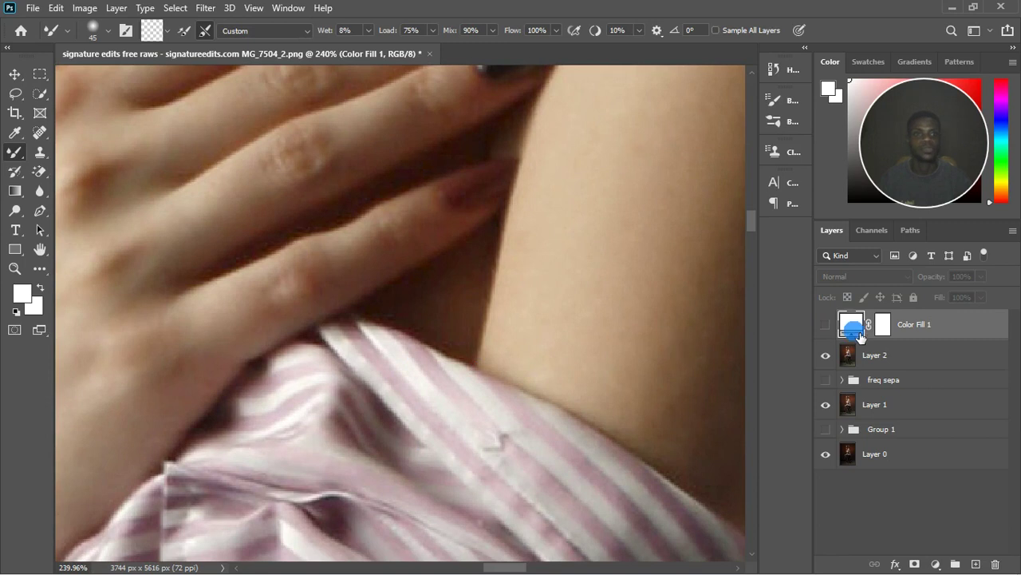
Recolour the Color Fill 1 layer with the off-white f1eeea sampled from a light stripe of the shirt.
double_click(853, 322)
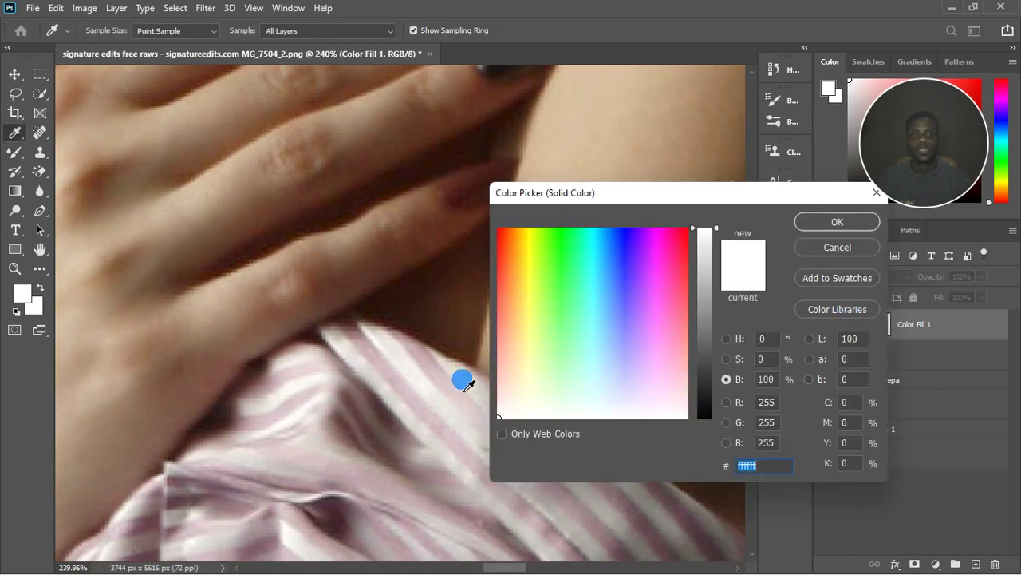
left_click(423, 390)
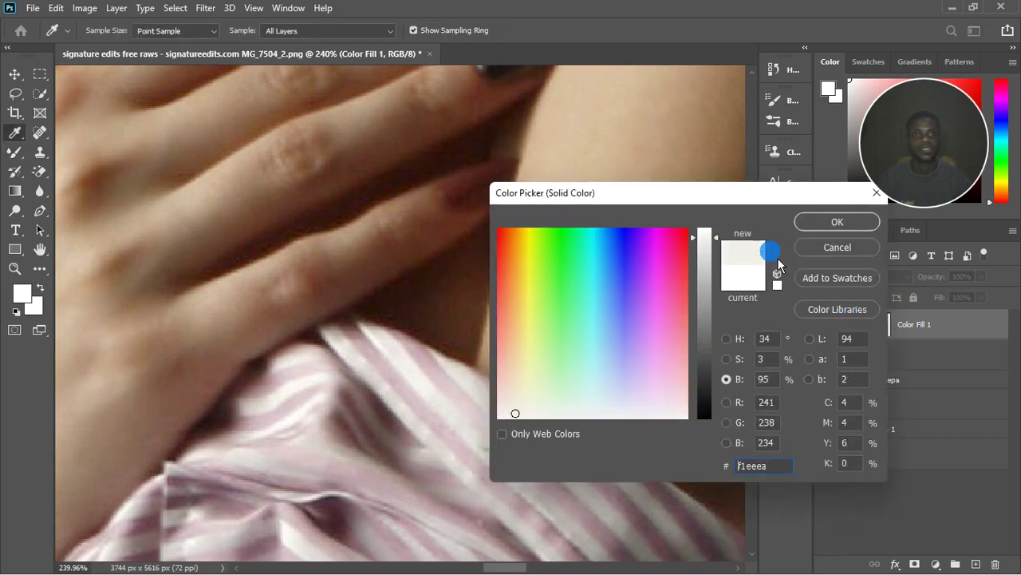
left_click(850, 227)
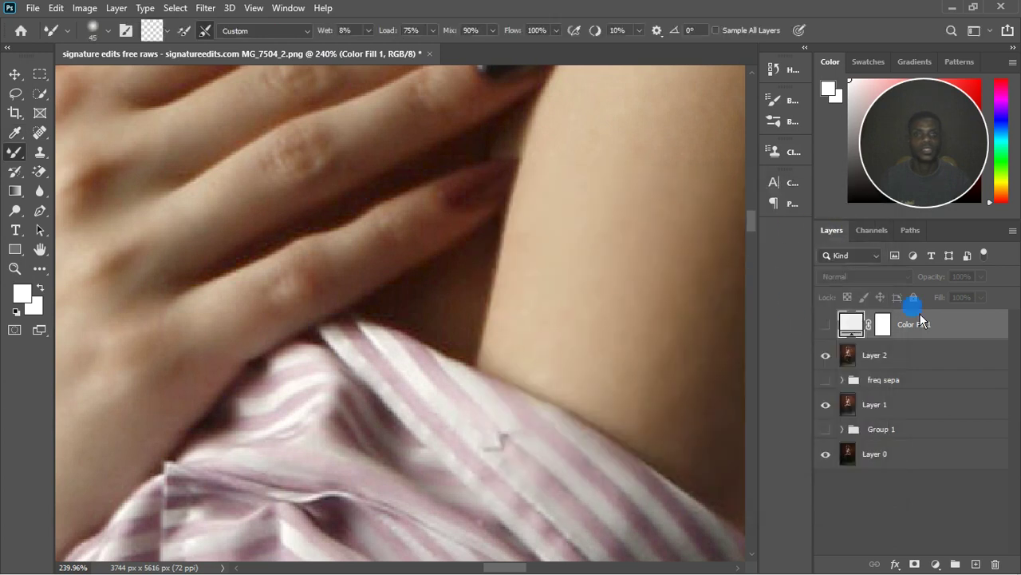
Make the Color Fill 1 layer visible and set its blend mode to Divide.
left_click(826, 324)
scroll(583, 296, "down", 6)
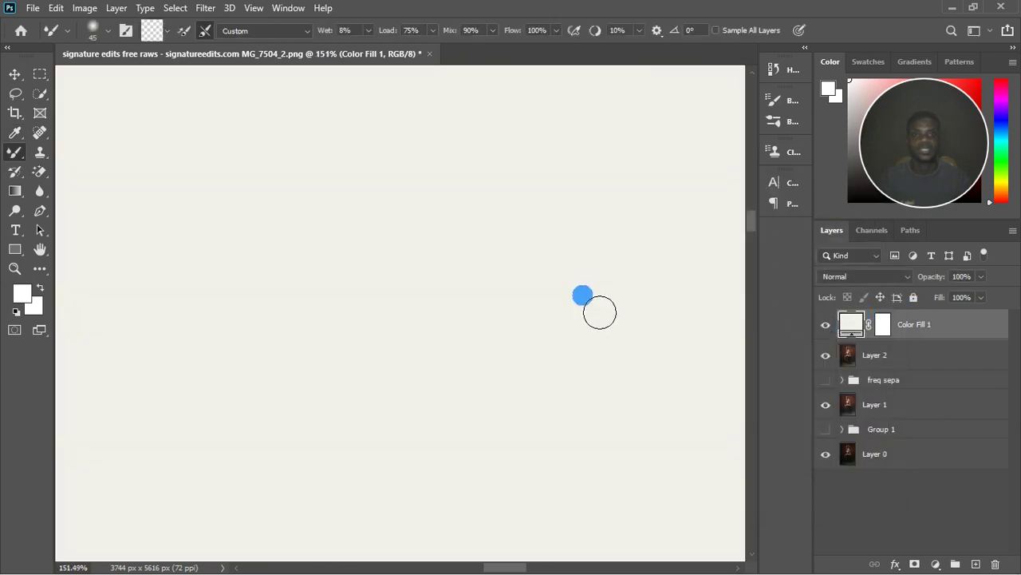
scroll(581, 296, "down", 4)
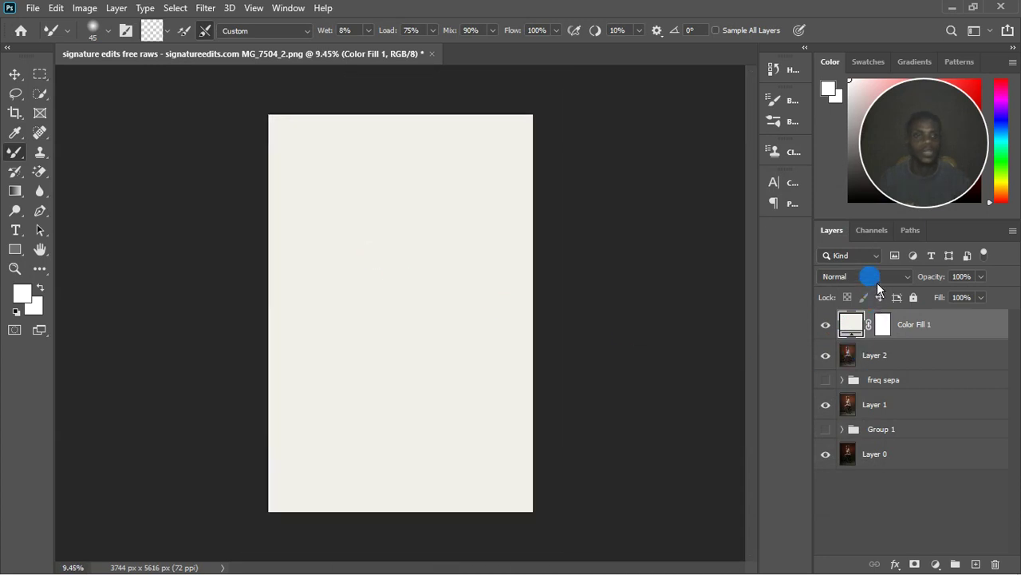
left_click(877, 282)
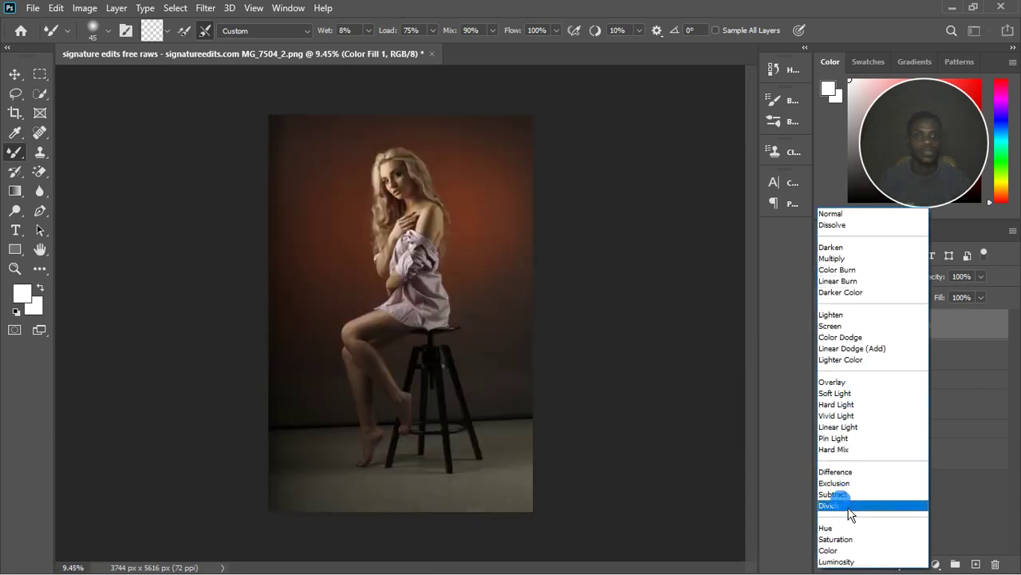
left_click(850, 511)
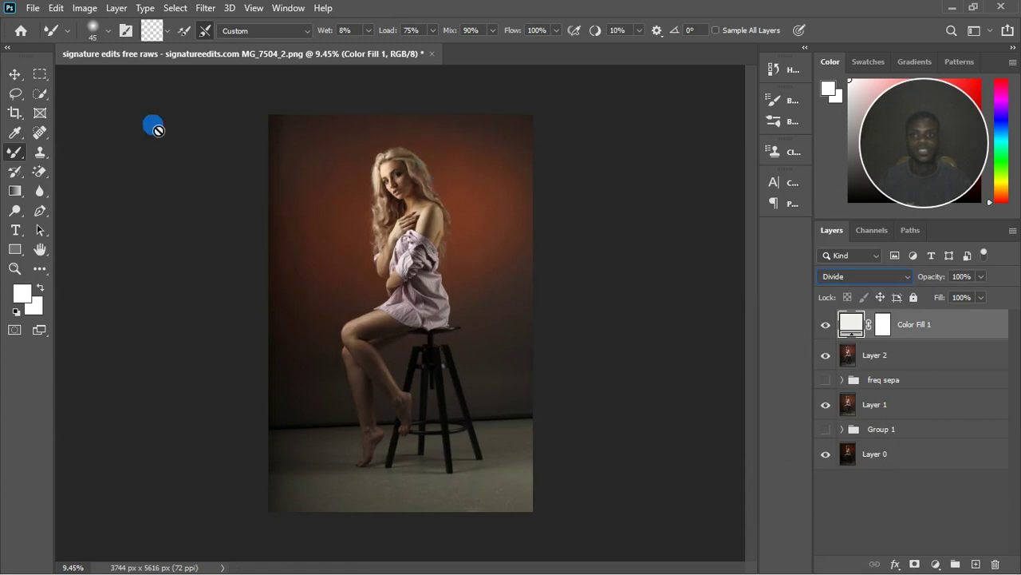
Compare the woman's face and hair with the Color Fill 1 correction hidden and shown.
left_click(14, 73)
scroll(393, 180, "up", 5)
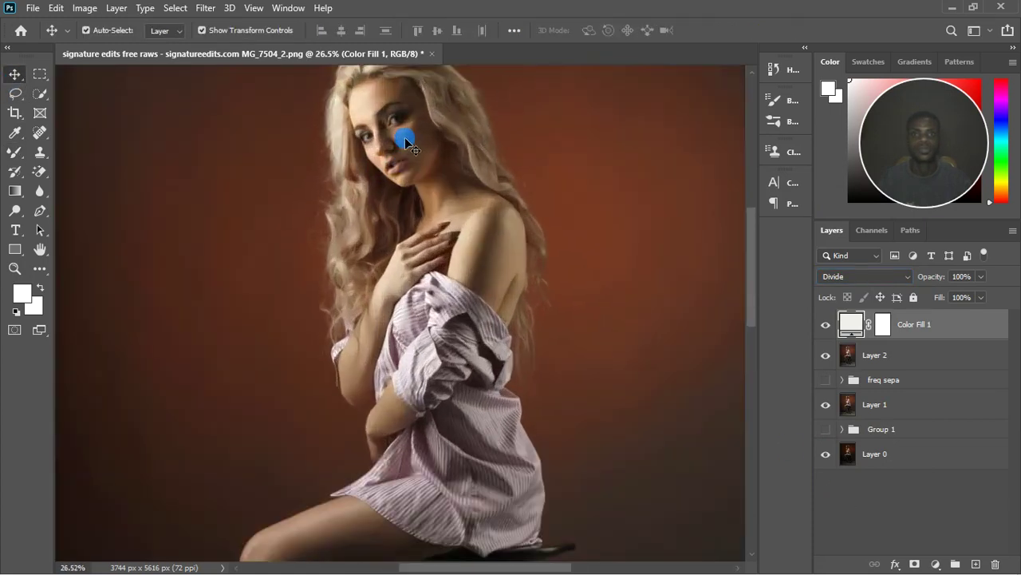
scroll(404, 137, "up", 3)
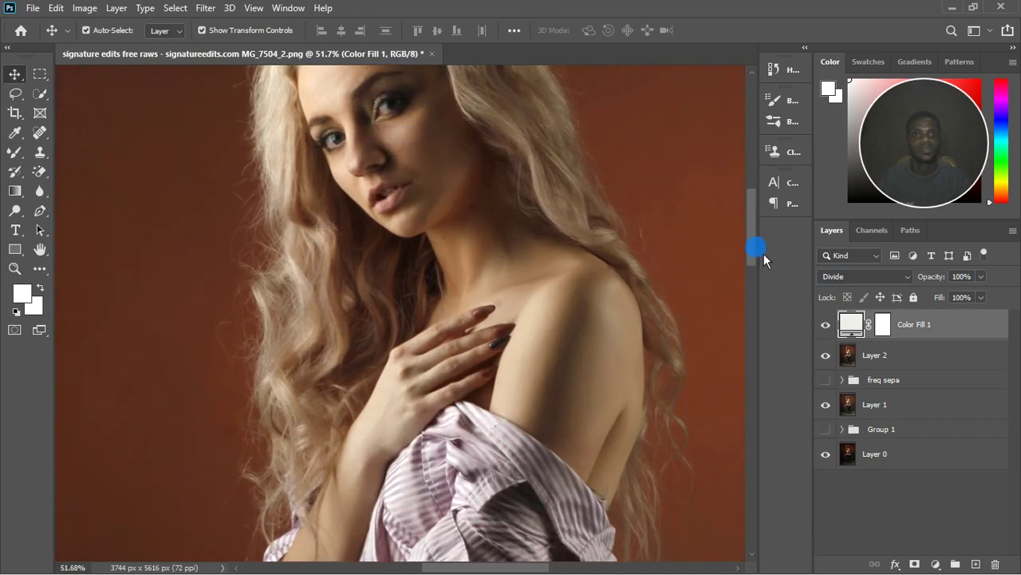
left_click_drag(763, 254, 764, 232)
left_click(826, 331)
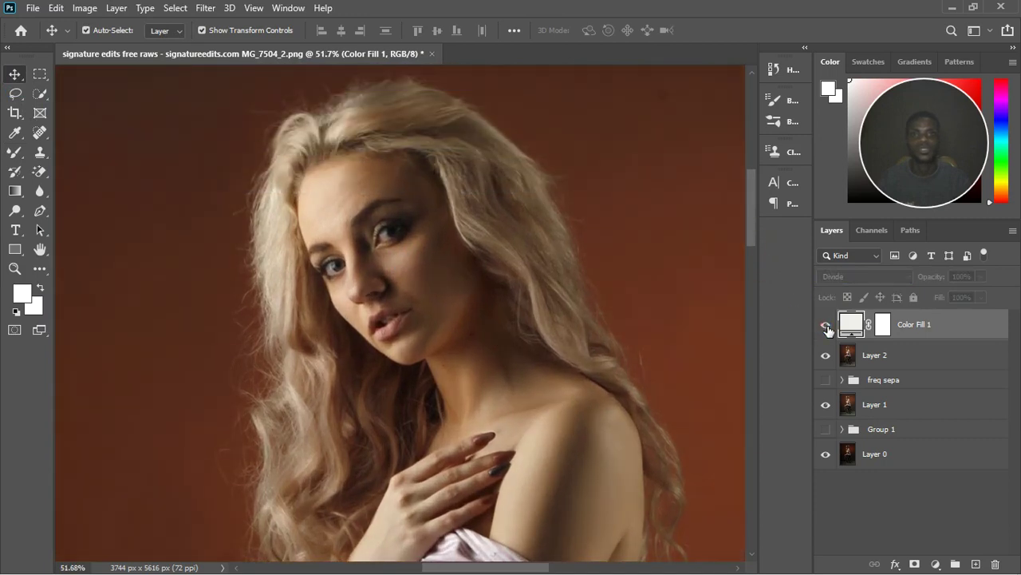
left_click(826, 326)
scroll(458, 297, "down", 8)
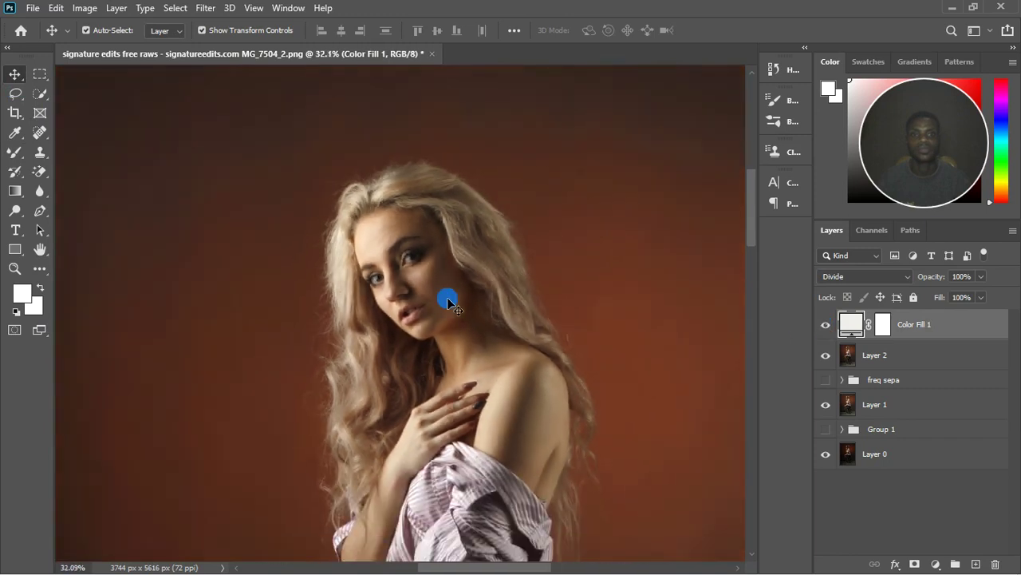
Compare the shirt's whites, and the face and shoulder, with and without the Color Fill 1 layer.
left_click_drag(471, 198, 403, 302)
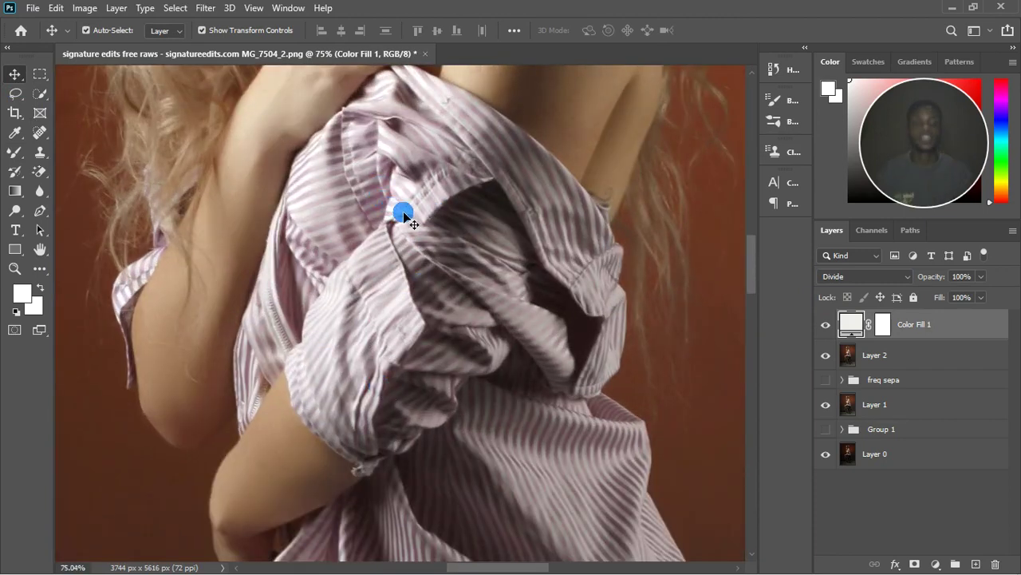
left_click(828, 326)
left_click(826, 325)
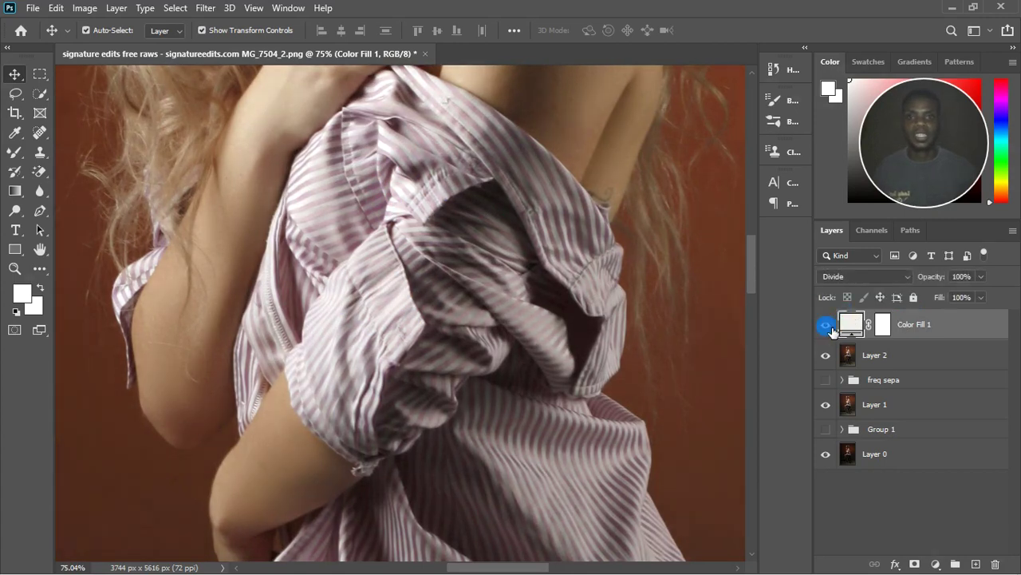
scroll(459, 240, "down", 3)
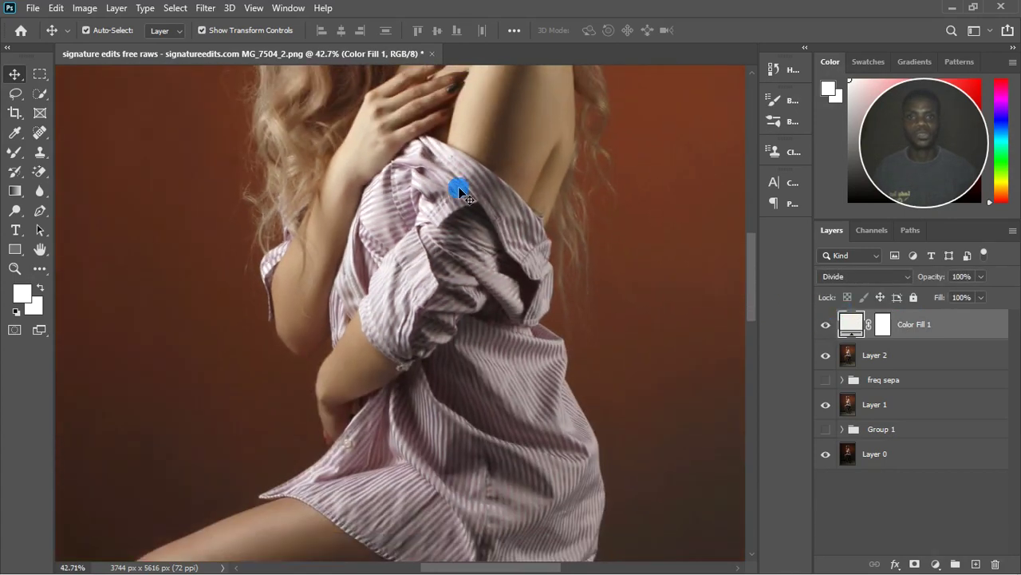
scroll(459, 191, "up", 2)
mouse_move(758, 280)
left_mouse_down()
mouse_move(758, 213)
mouse_move(759, 238)
left_mouse_up()
left_click(829, 315)
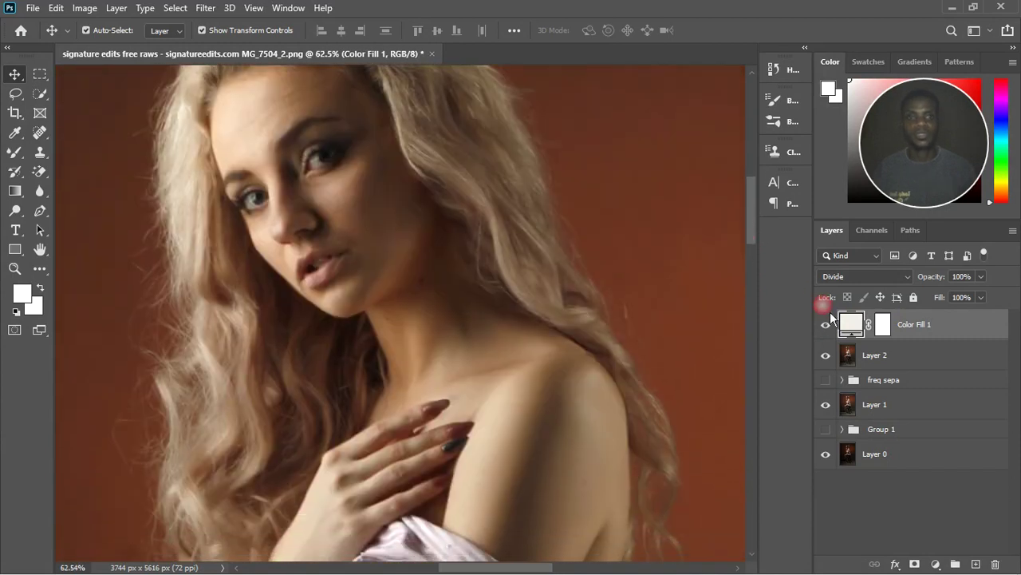
left_click(826, 324)
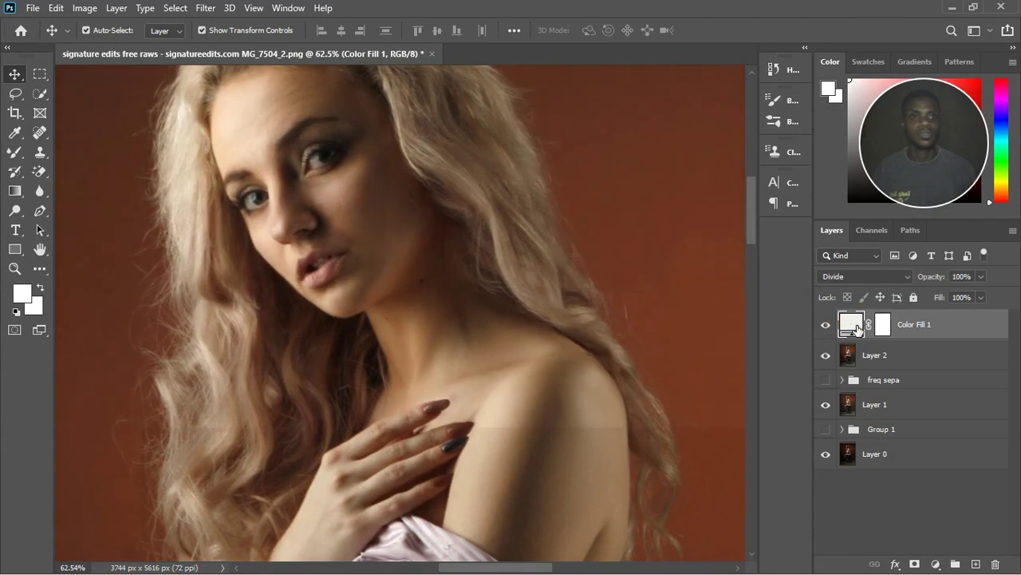
double_click(857, 327)
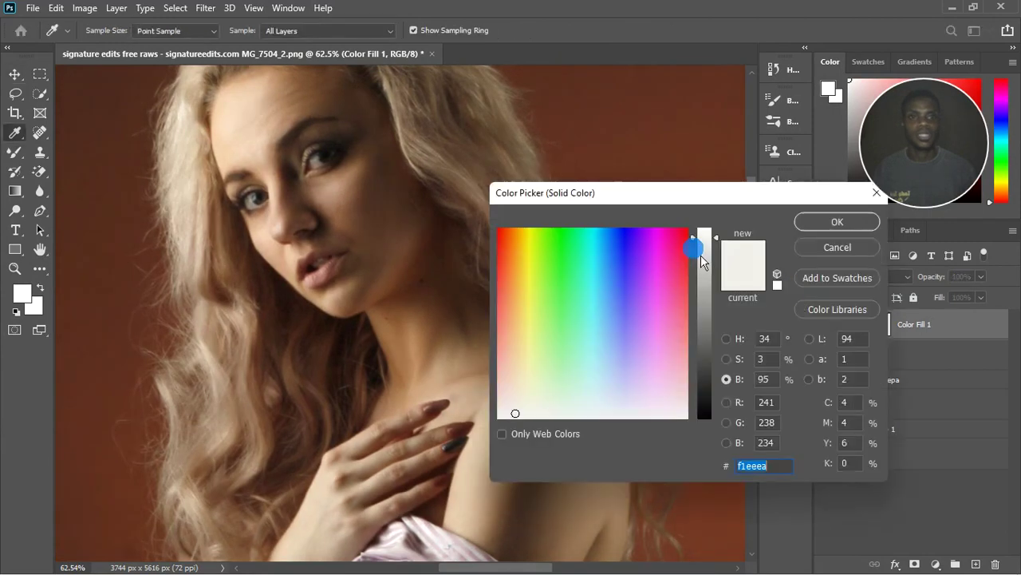
type("f7f4f0")
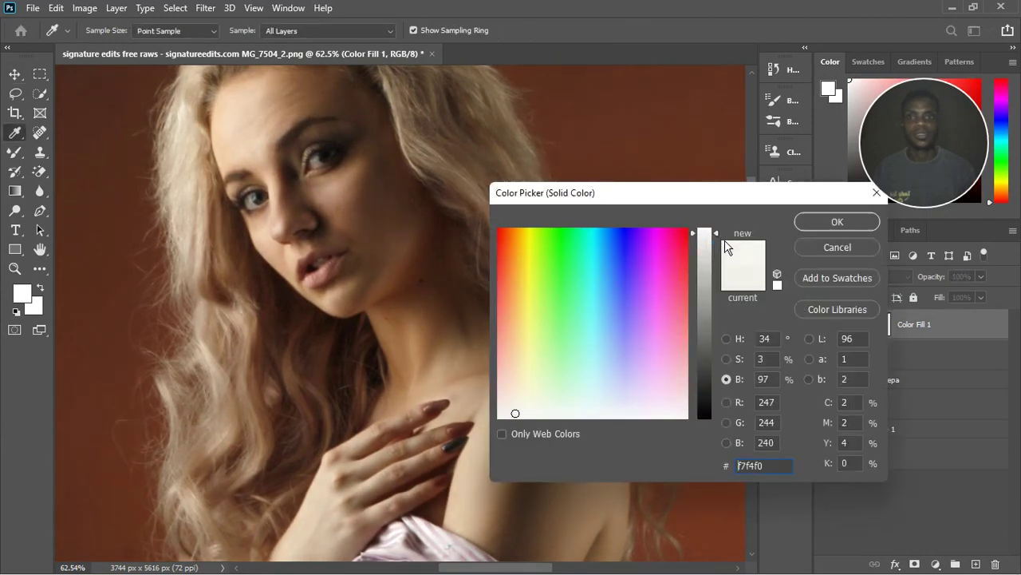
left_click(834, 249)
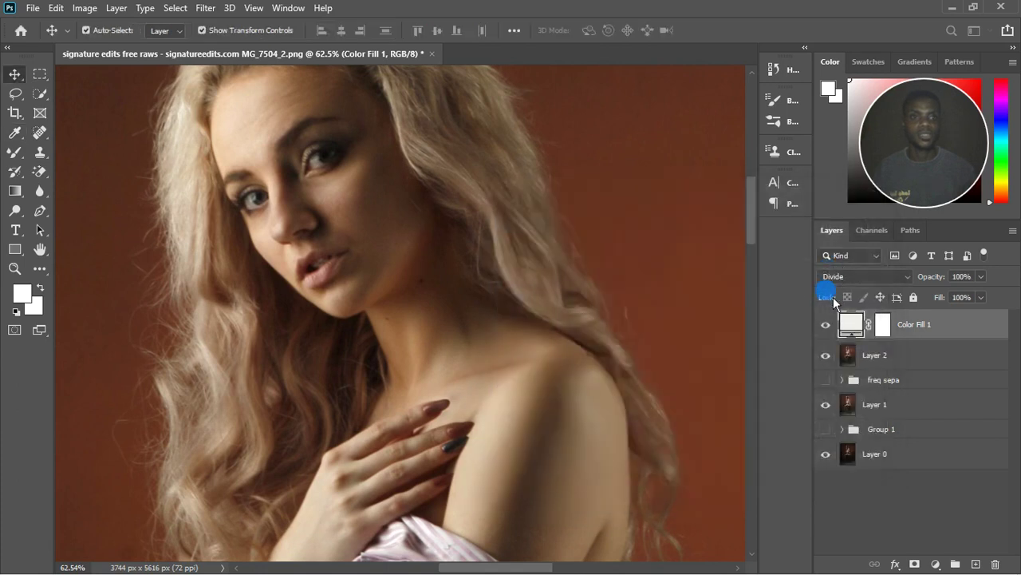
scroll(578, 274, "down", 3)
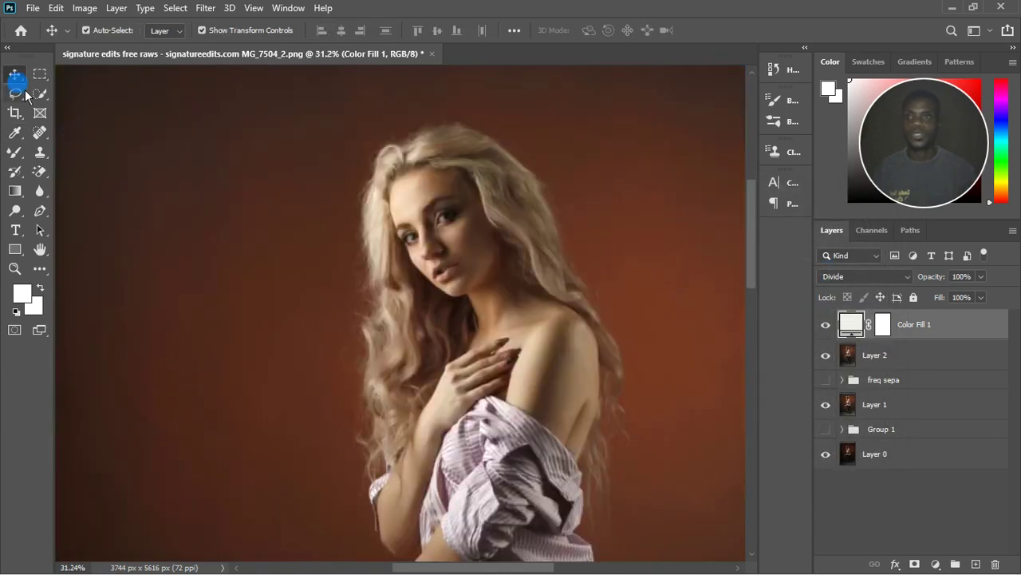
scroll(418, 199, "down", 2)
scroll(495, 316, "up", 5)
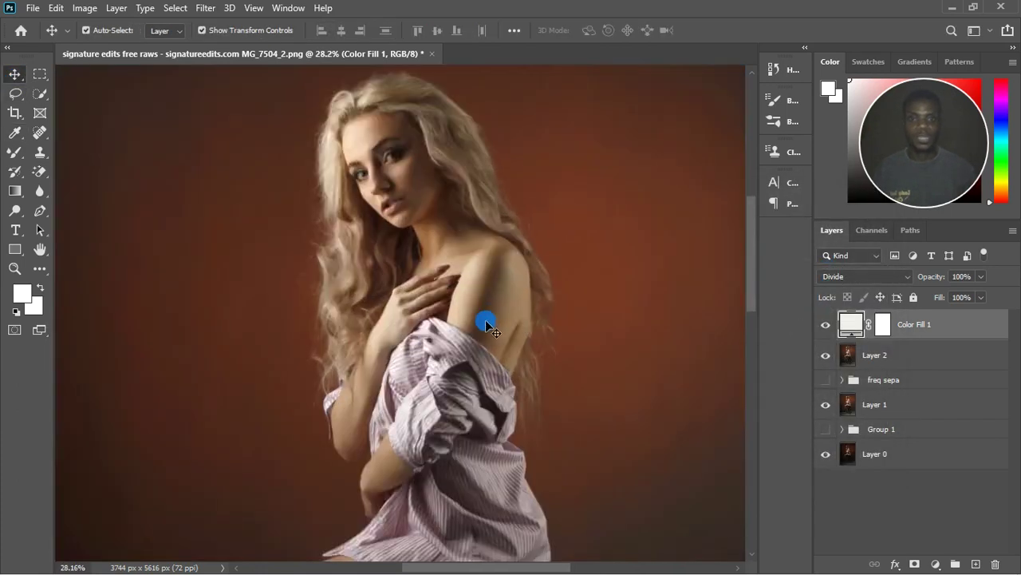
scroll(495, 257, "down", 4)
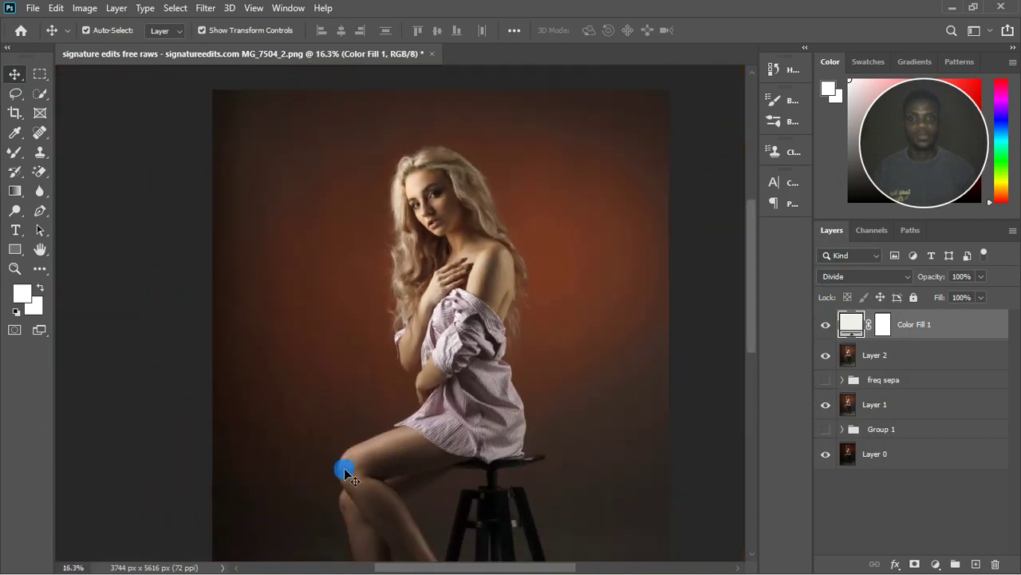
scroll(494, 249, "down", 5)
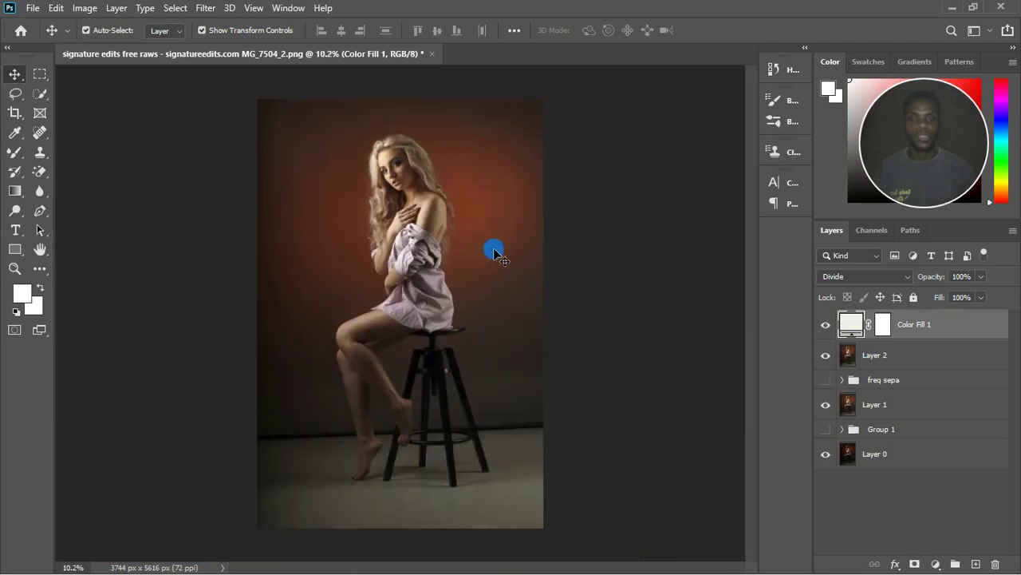
scroll(394, 358, "up", 2)
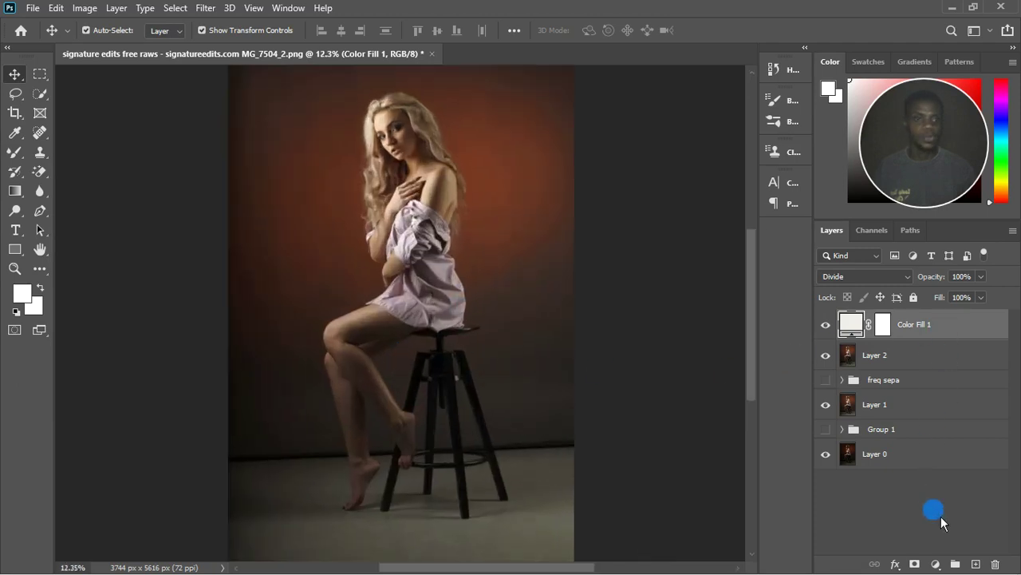
Add a Curves adjustment layer above Color Fill 1, try a slight midtone bend on the RGB curve and reset it.
left_click(936, 564)
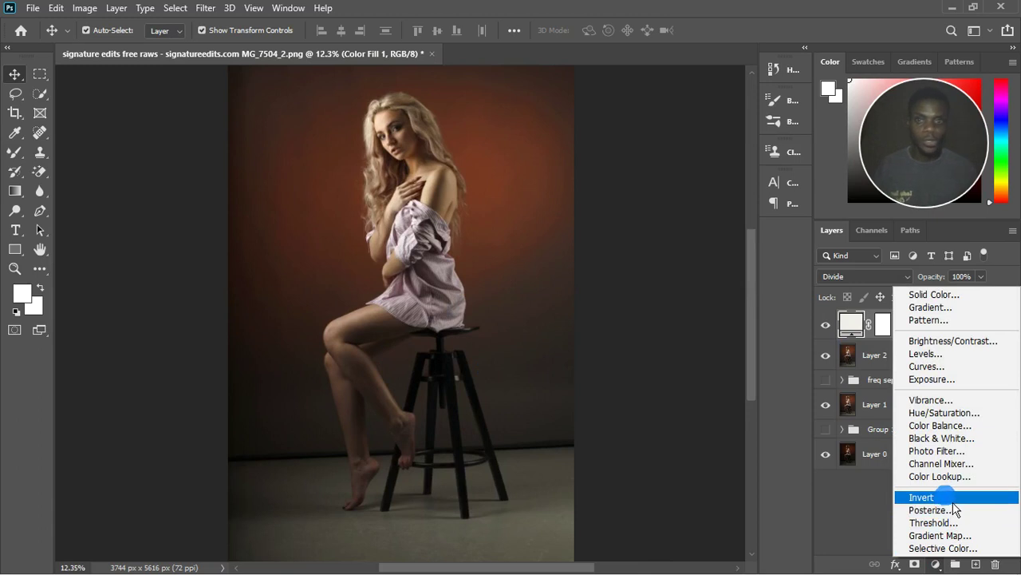
left_click(928, 367)
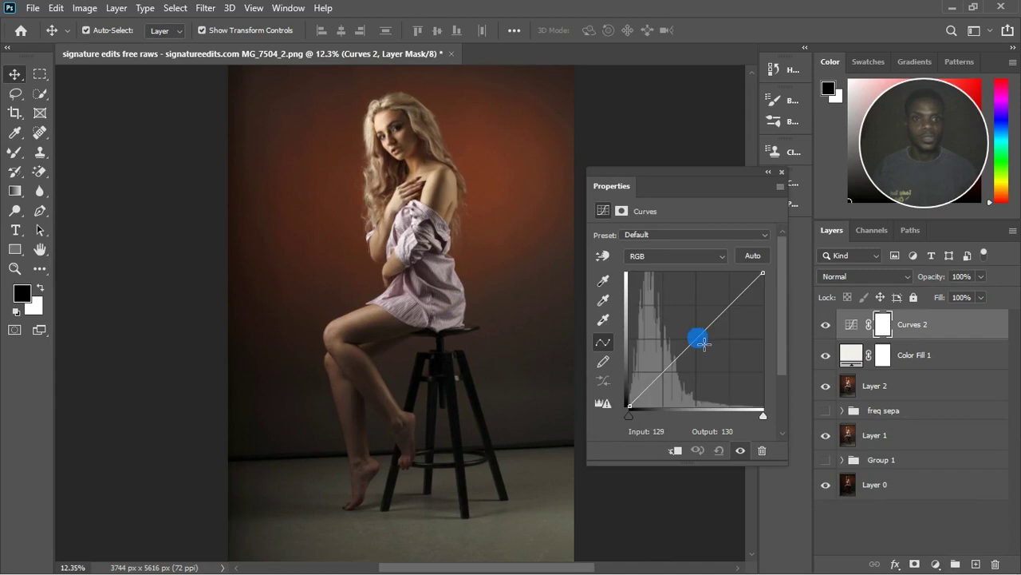
mouse_move(704, 343)
left_mouse_down()
mouse_move(700, 328)
mouse_move(708, 339)
left_mouse_up()
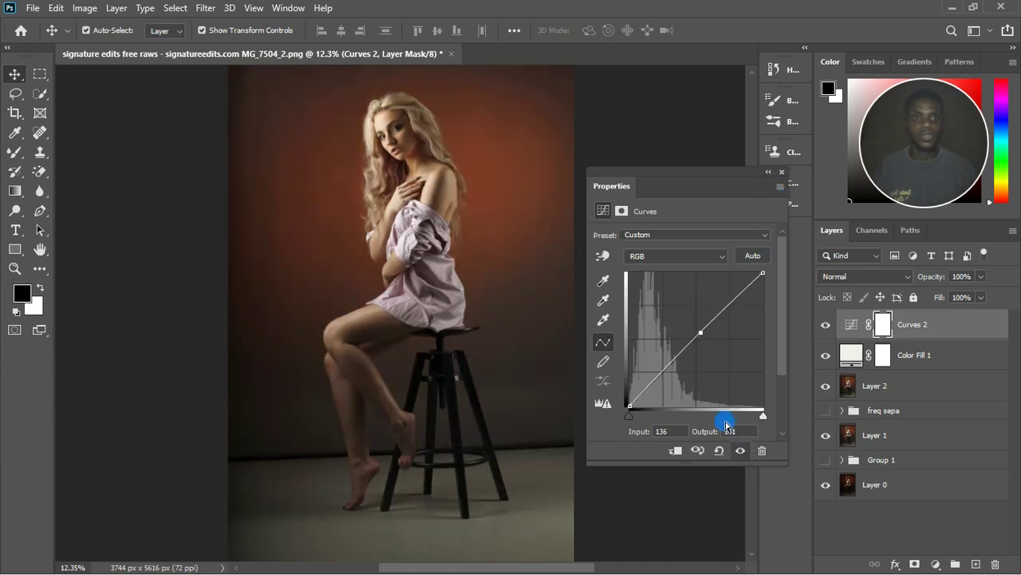
left_click(719, 450)
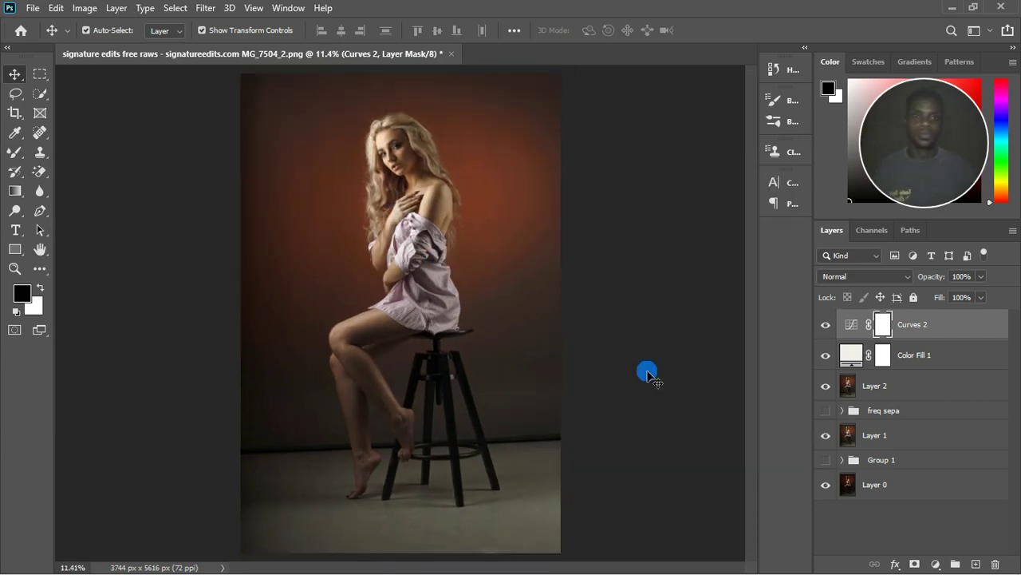
Compare the full portrait with the Curves 2 layer hidden and shown.
scroll(455, 232, "down", 3, "alt")
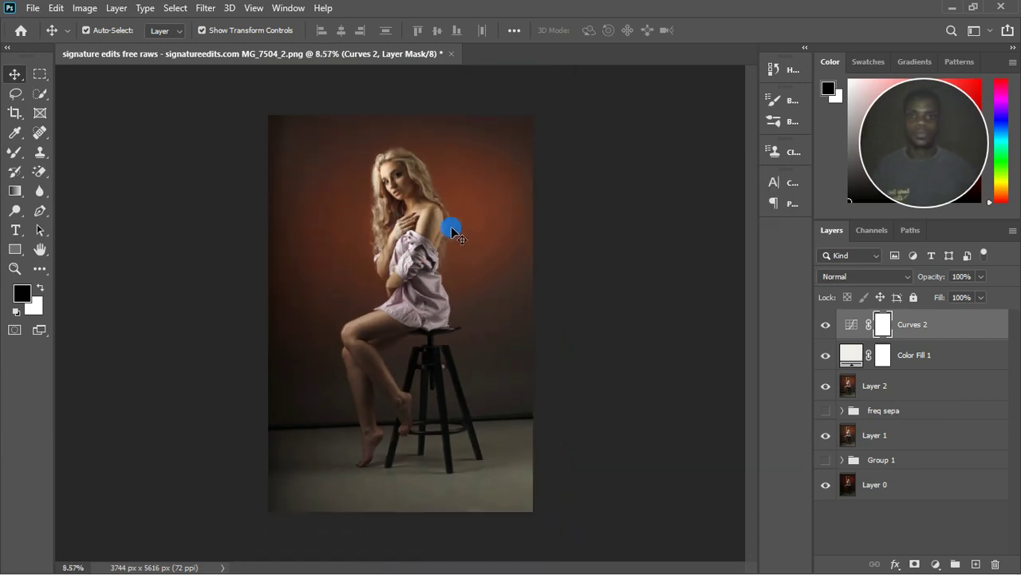
scroll(447, 243, "up", 4, "alt")
left_click(826, 324)
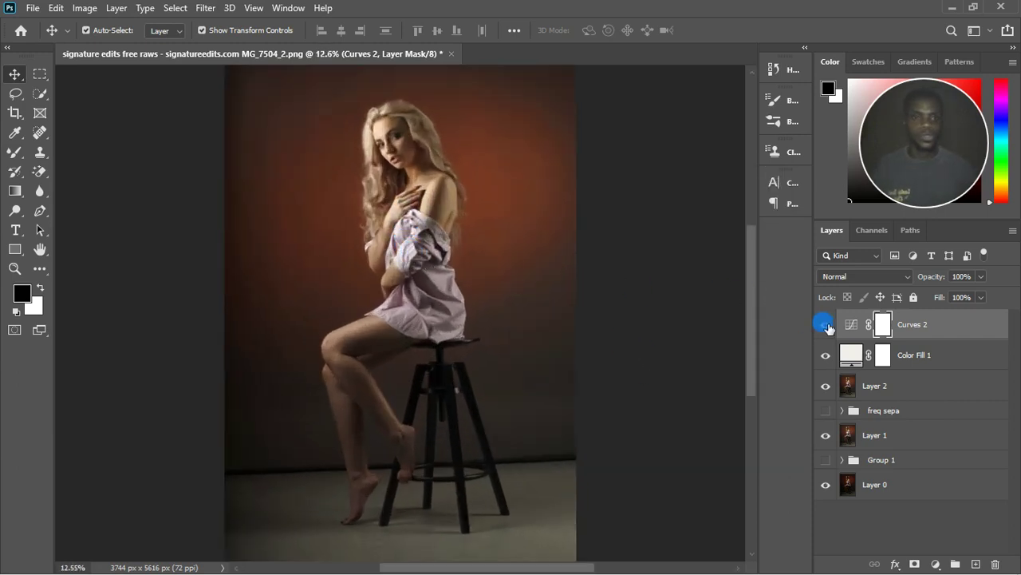
left_click(826, 324)
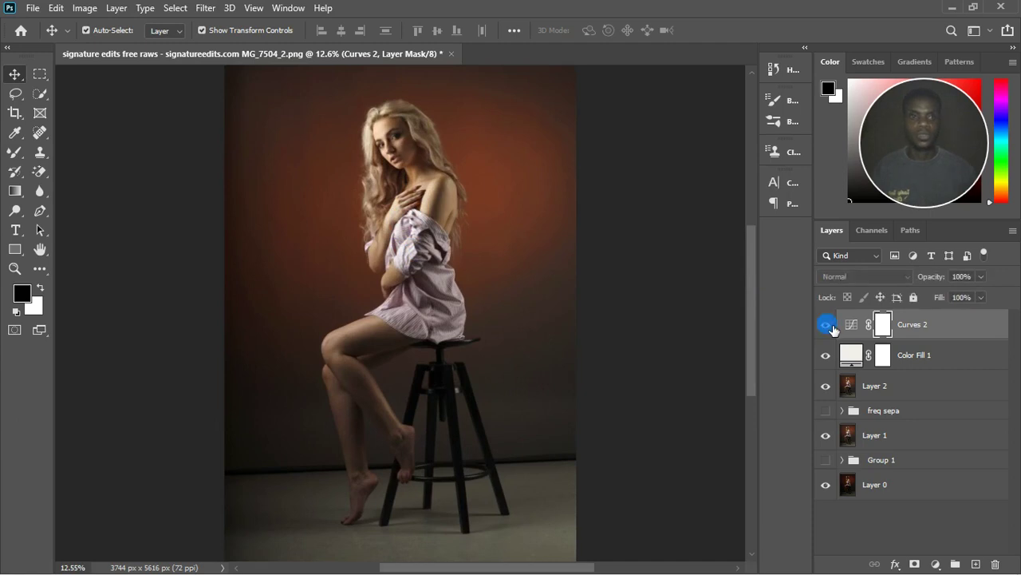
Try lifting the RGB curve's midtones to input 113, output 147, and delete the Curves 2 layer.
double_click(851, 324)
mouse_move(694, 345)
left_mouse_down()
mouse_move(678, 309)
mouse_move(697, 335)
left_mouse_up()
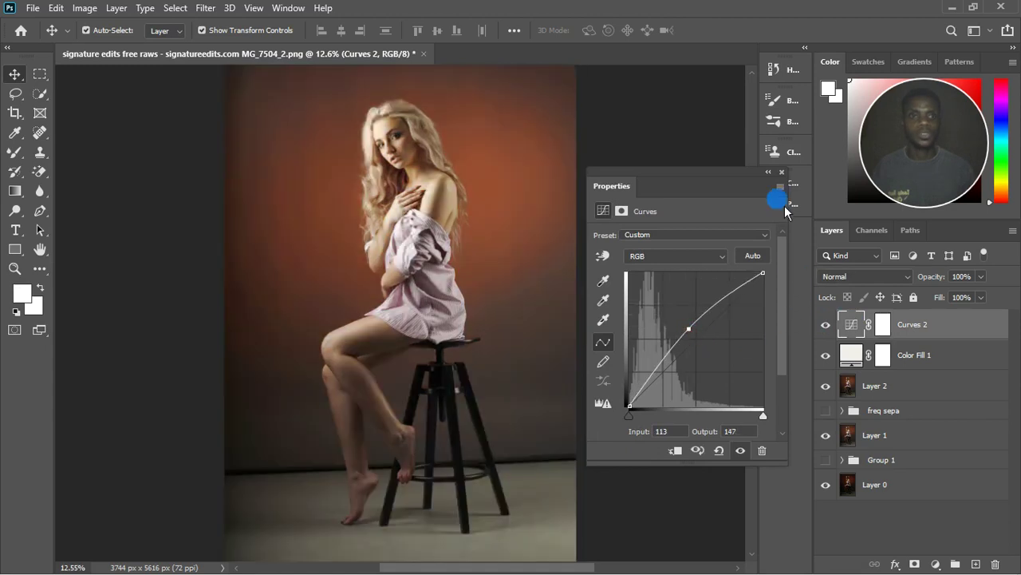
left_click(942, 326)
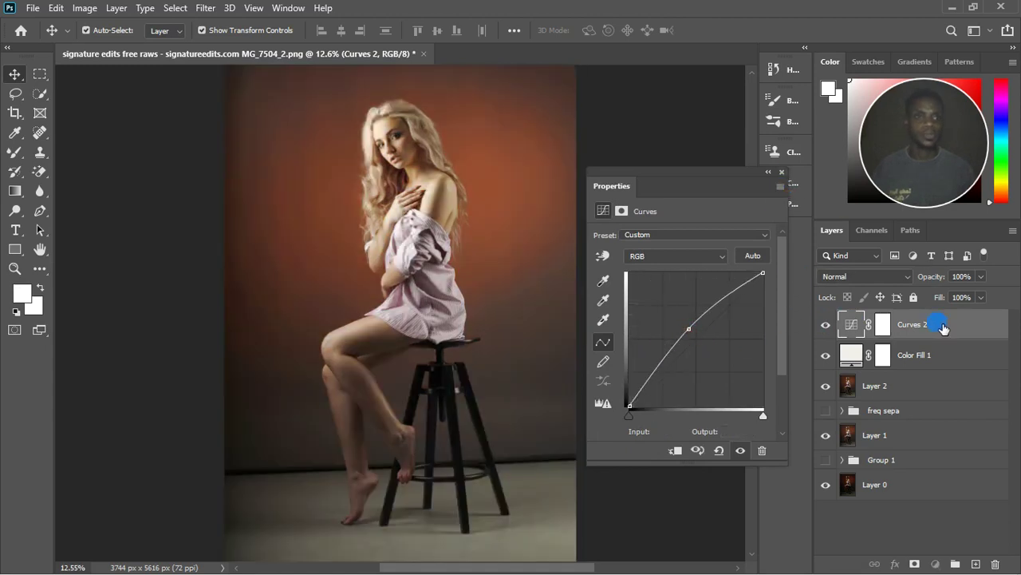
key("Delete")
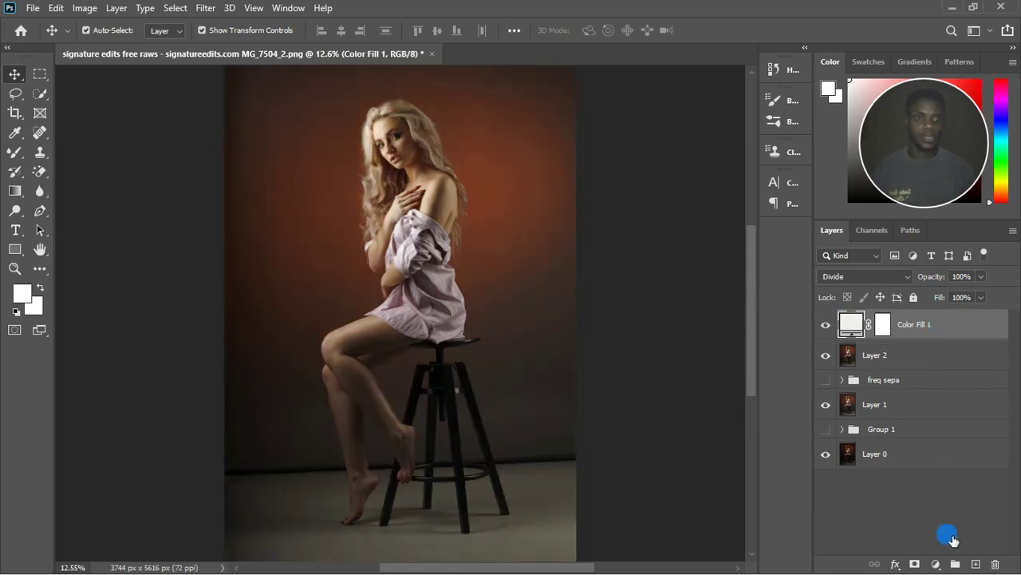
Try a Brightness/Contrast adjustment layer with brightness 78 above Color Fill 1, and delete it.
left_click(935, 565)
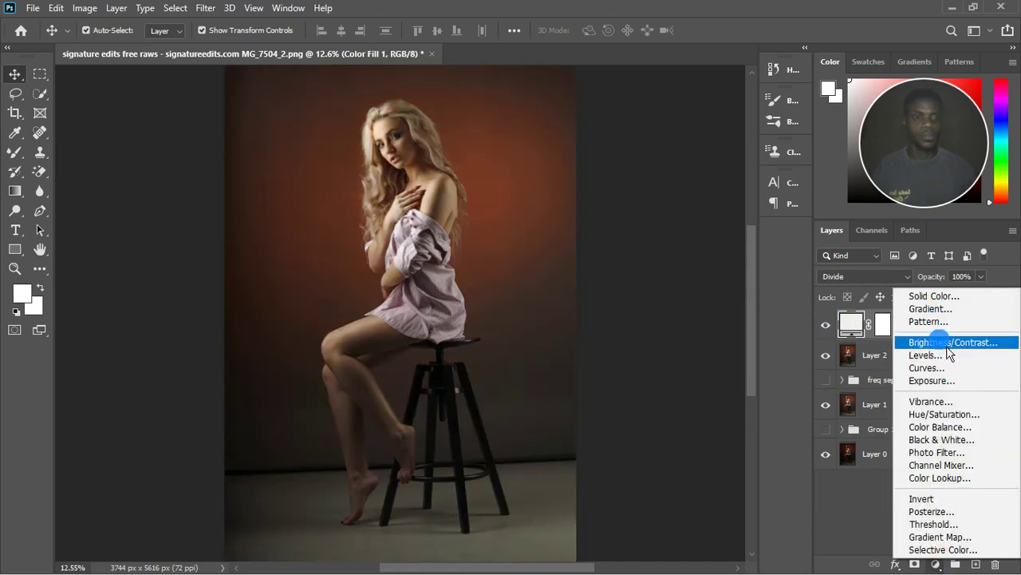
left_click(949, 343)
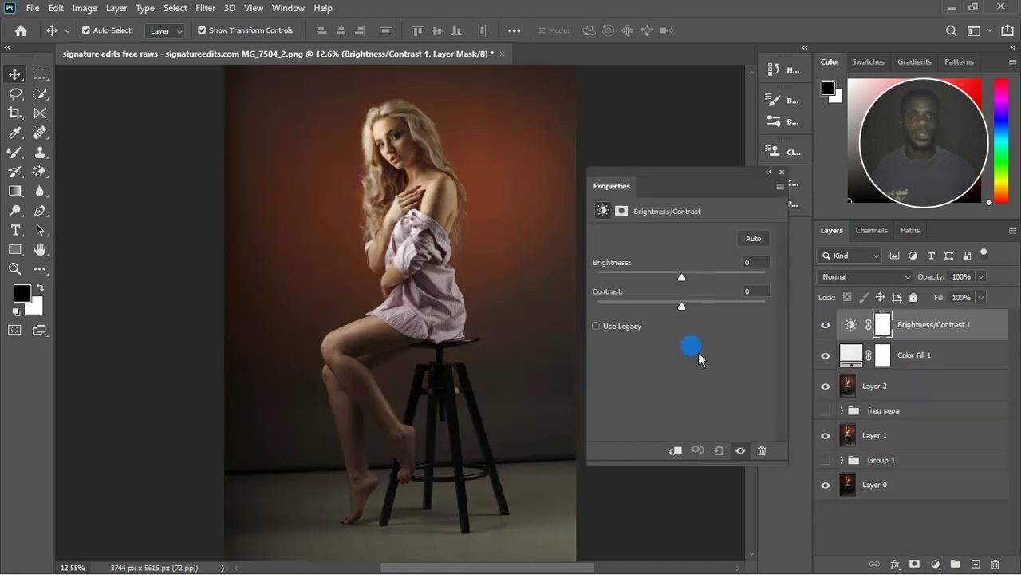
left_click_drag(682, 277, 729, 287)
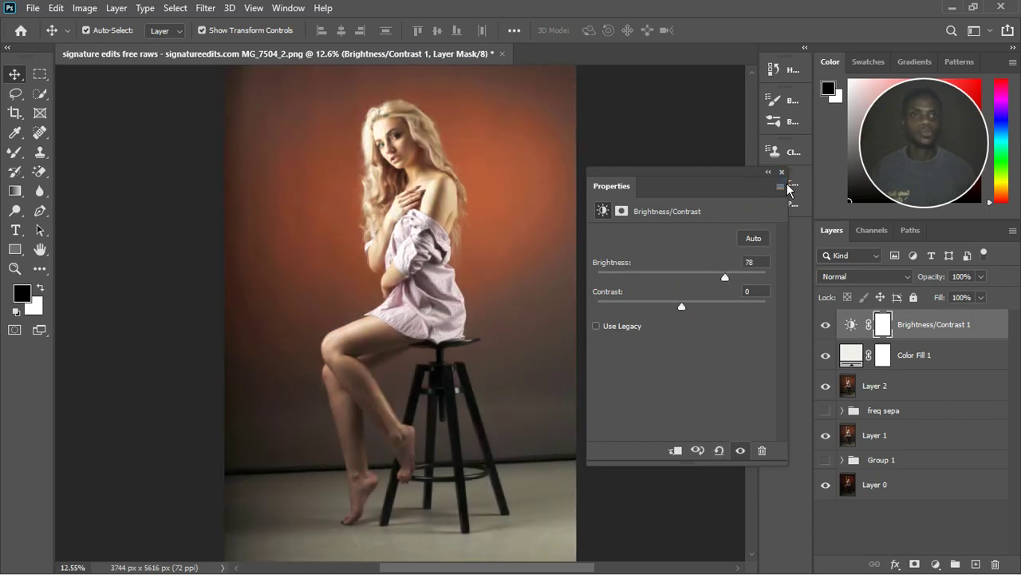
left_click(934, 296)
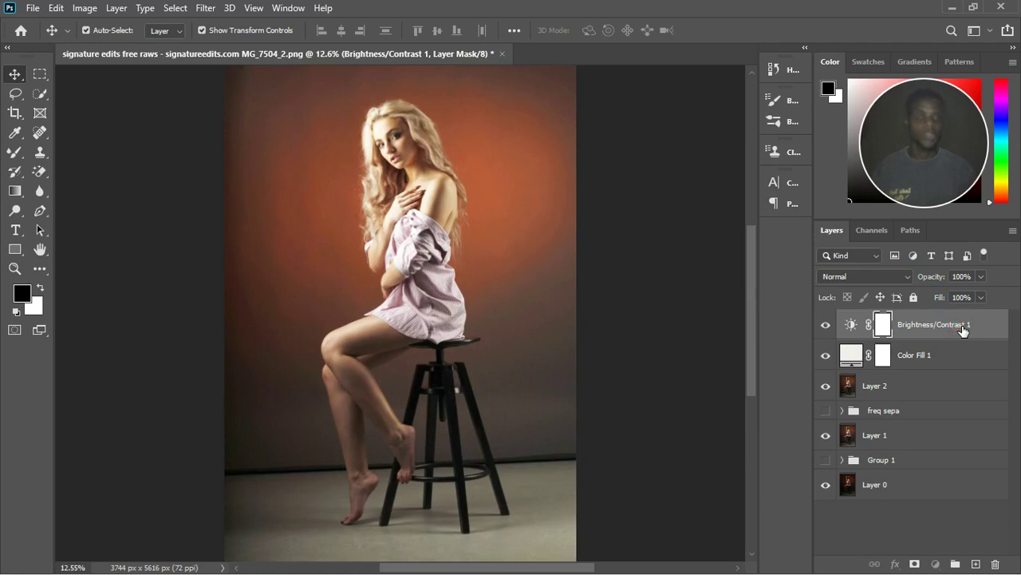
key("Delete")
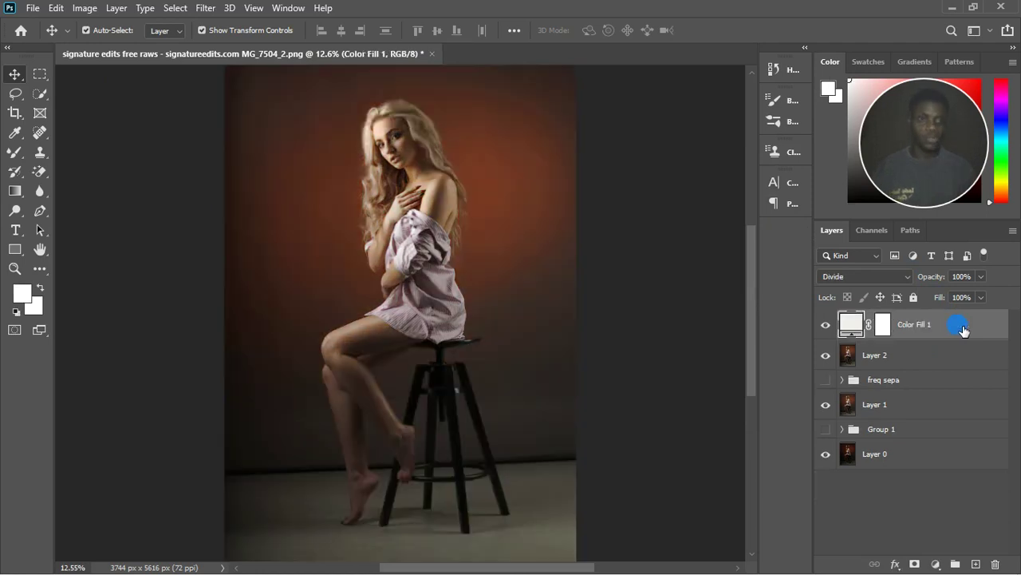
Add an Exposure adjustment layer above Color Fill 1 and raise its gamma correction to 1.91.
left_click(936, 564)
left_click(934, 388)
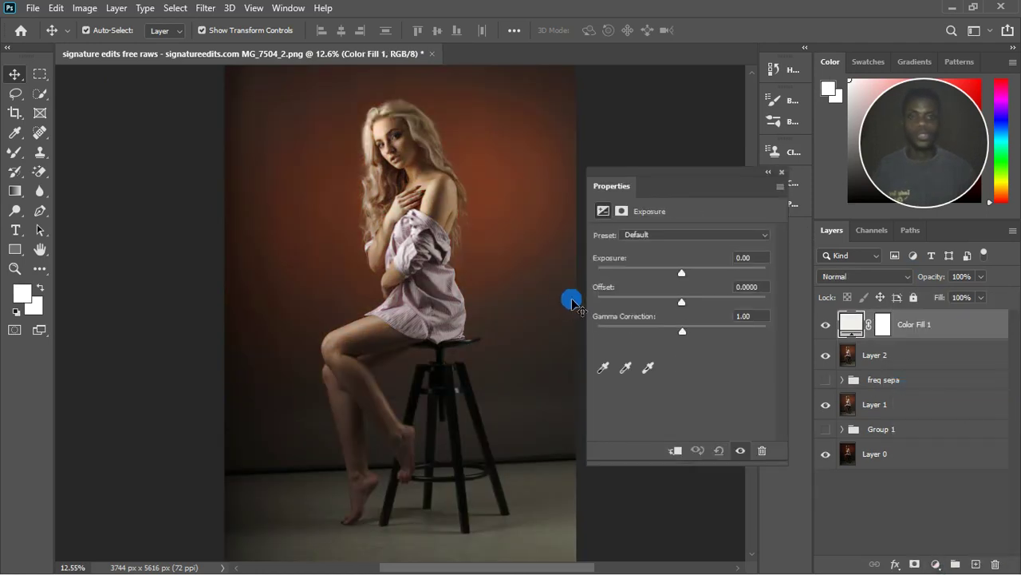
scroll(432, 175, "up", 3)
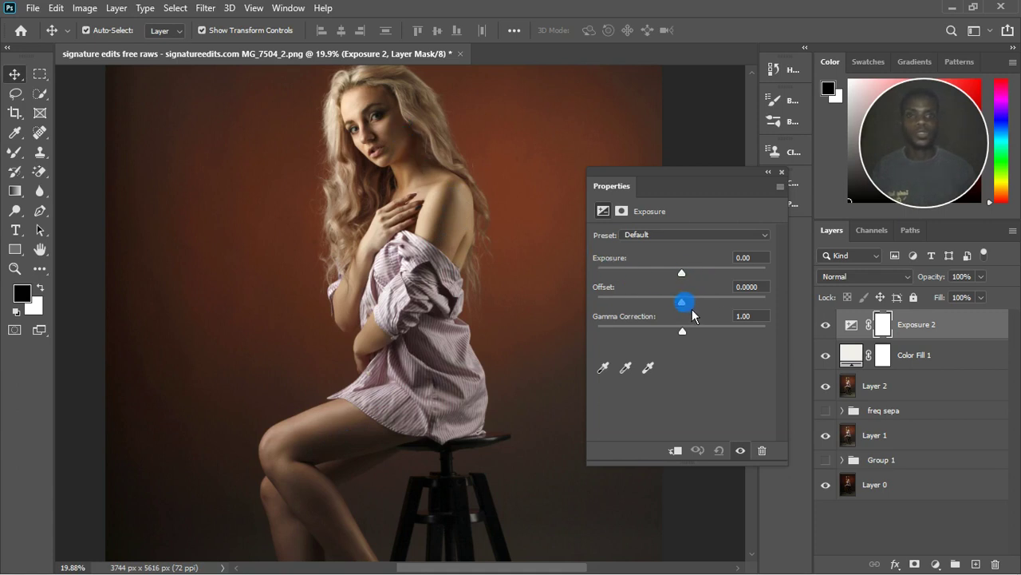
left_click_drag(689, 340, 652, 336)
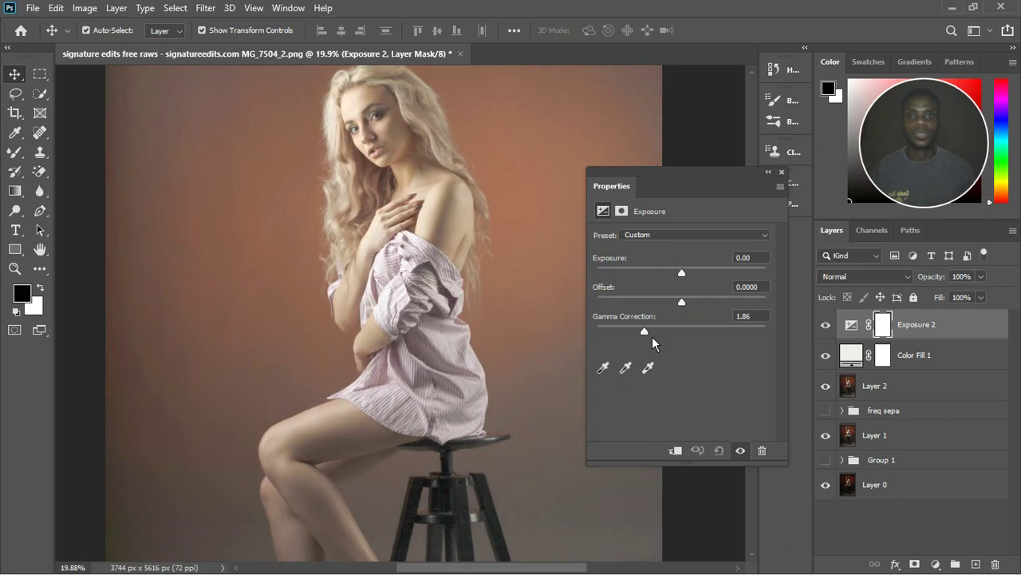
left_click_drag(652, 336, 648, 335)
left_click(372, 264)
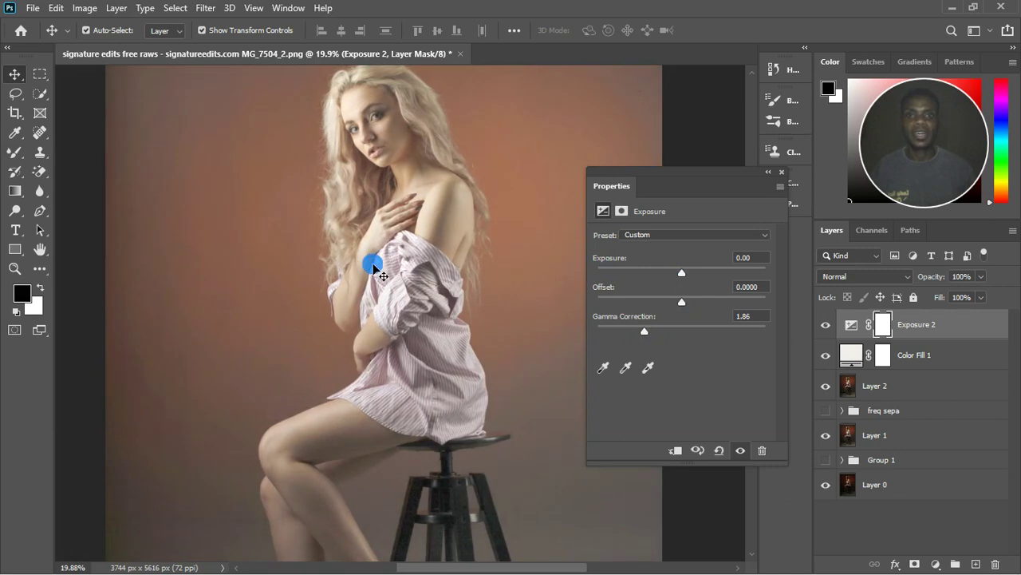
key("ctrl+0")
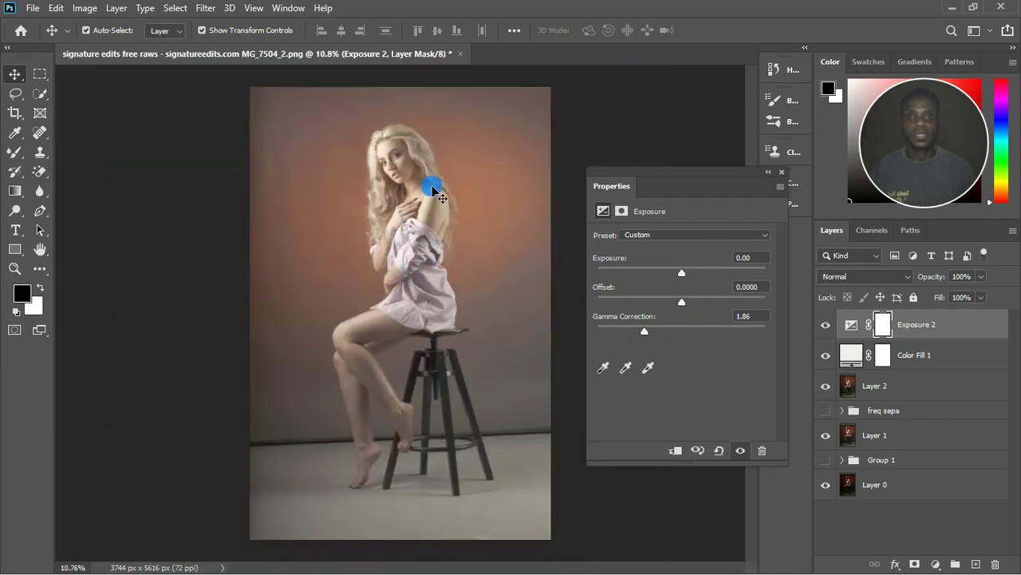
scroll(432, 182, "up", 2)
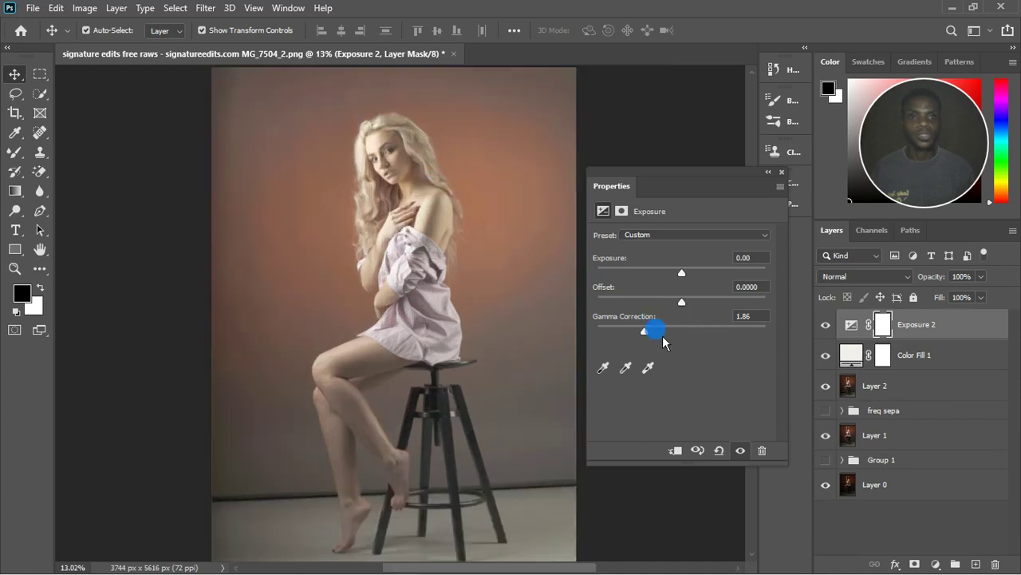
left_click_drag(653, 339, 651, 334)
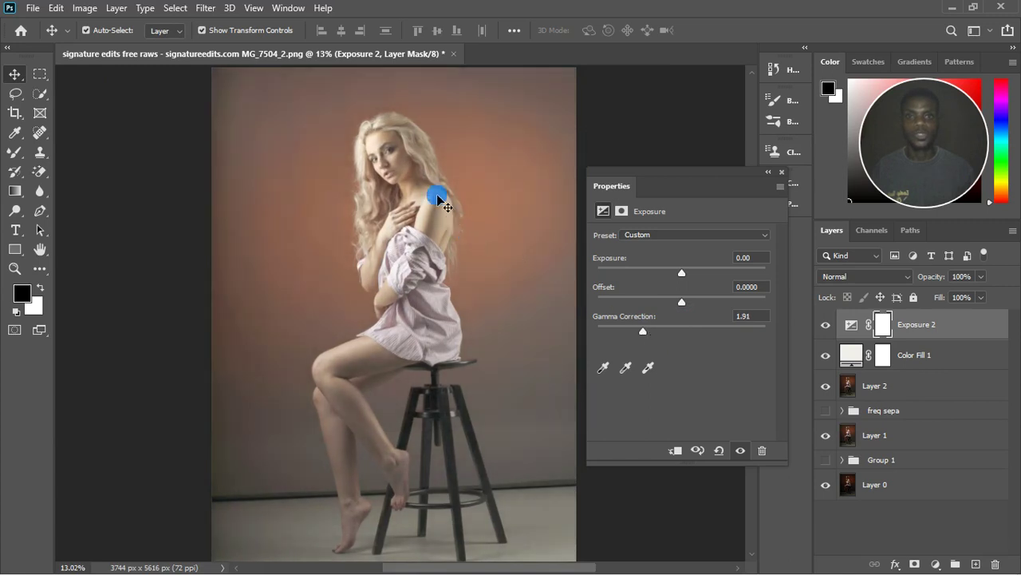
Compare the portrait's skin, shirt and background with the Exposure 2 adjustment hidden and shown.
scroll(437, 198, "up", 3)
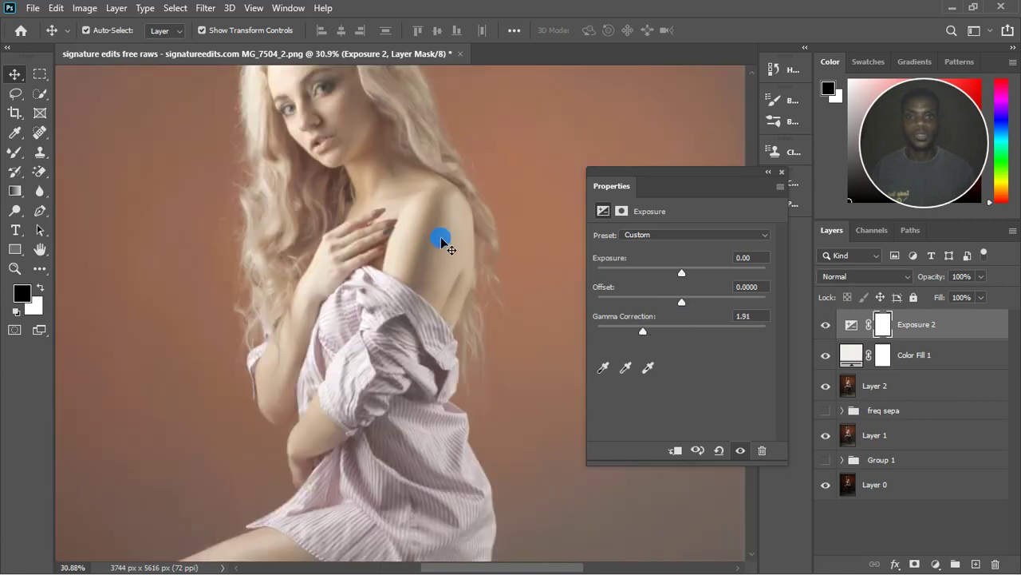
scroll(445, 243, "down", 2)
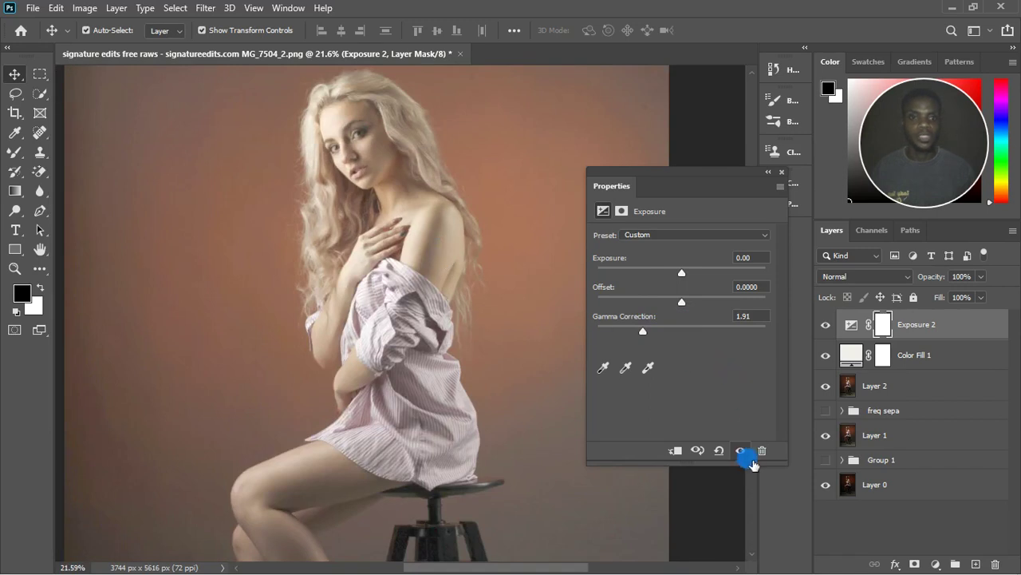
left_click(741, 451)
left_click(741, 451)
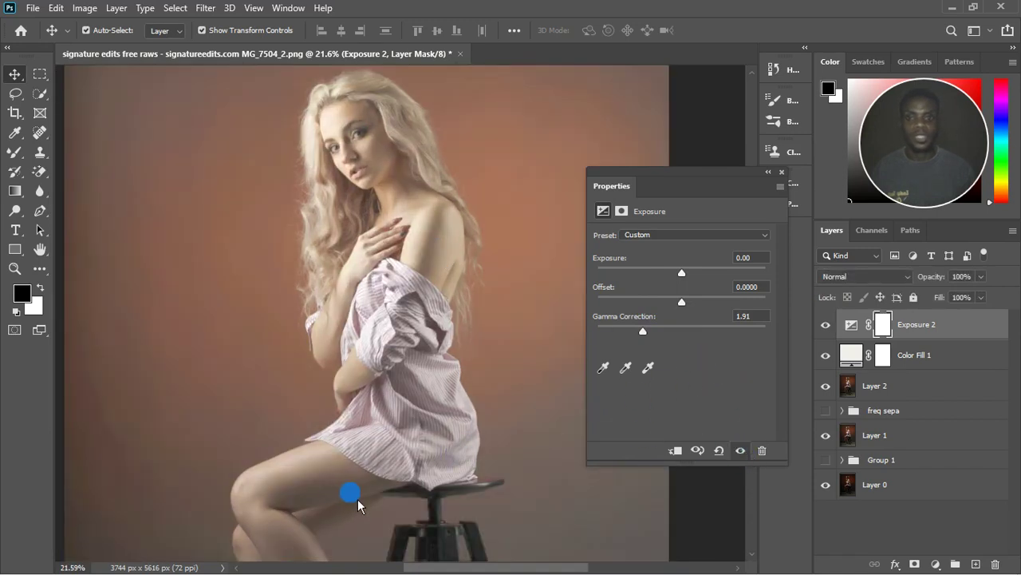
left_click(741, 451)
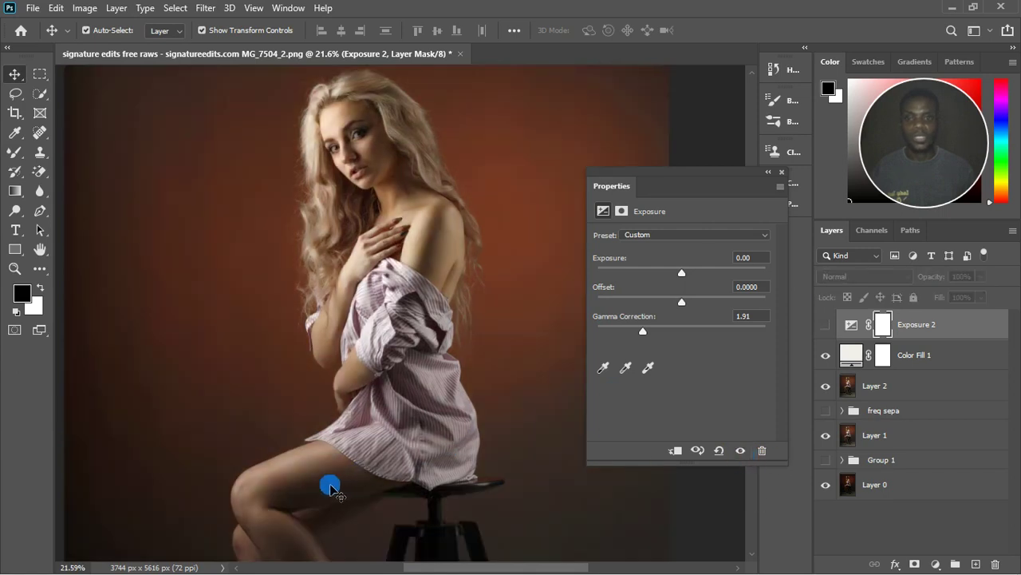
left_click(741, 451)
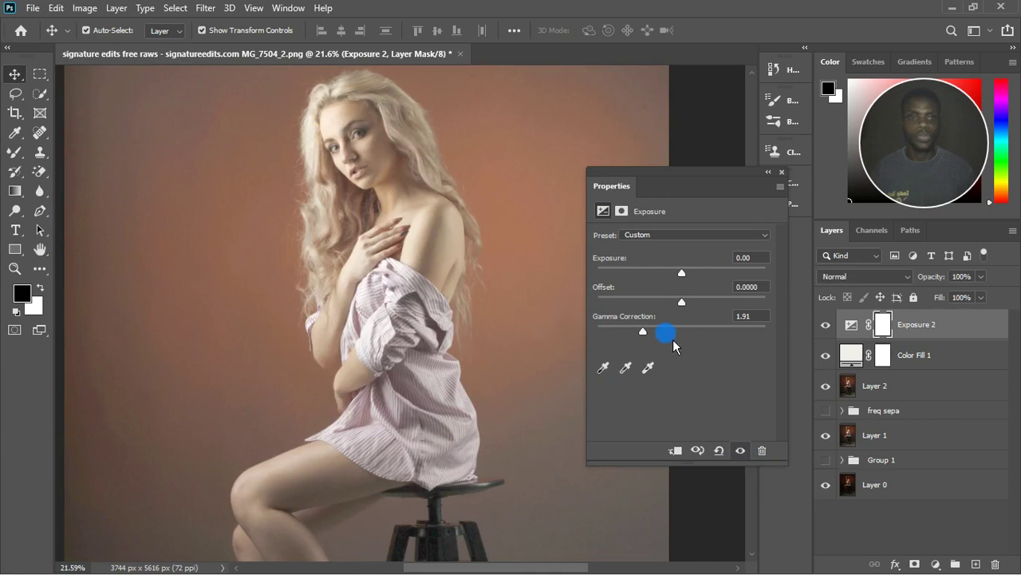
Set the Exposure 2 gamma correction to 1.93 and close the adjustment's properties.
left_click_drag(653, 336, 649, 342)
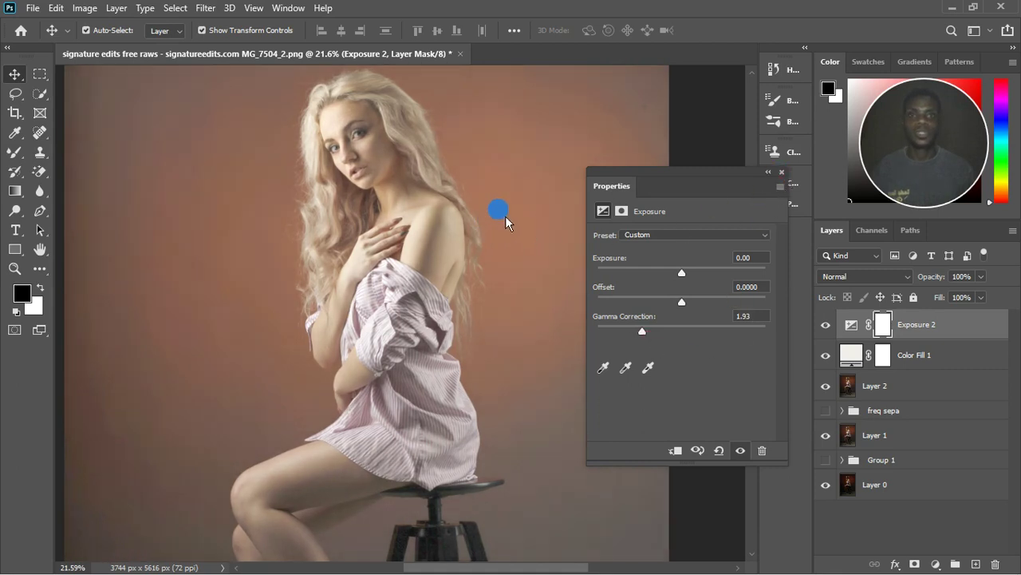
left_click(788, 184)
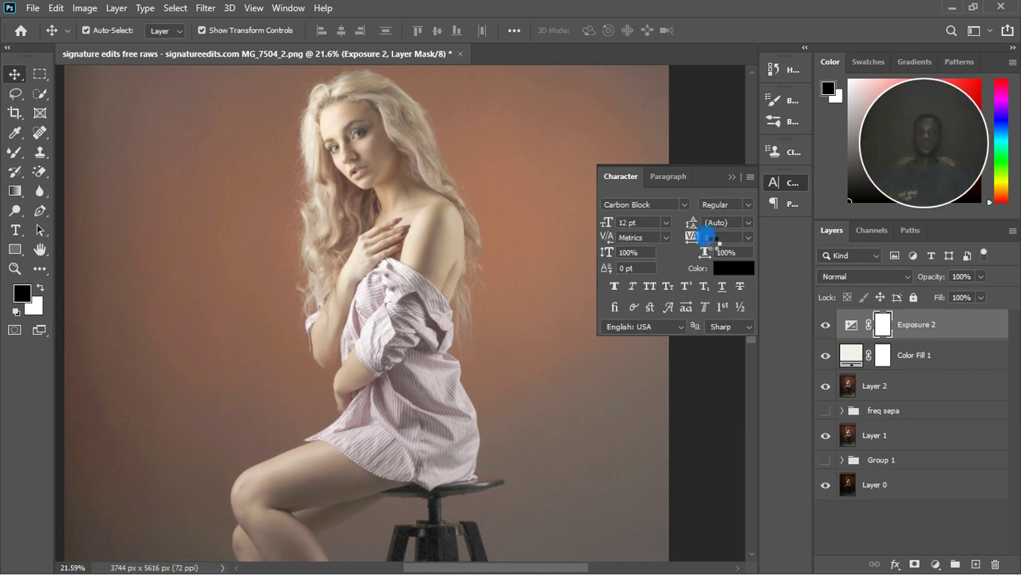
left_click(732, 177)
scroll(465, 355, "down", 2)
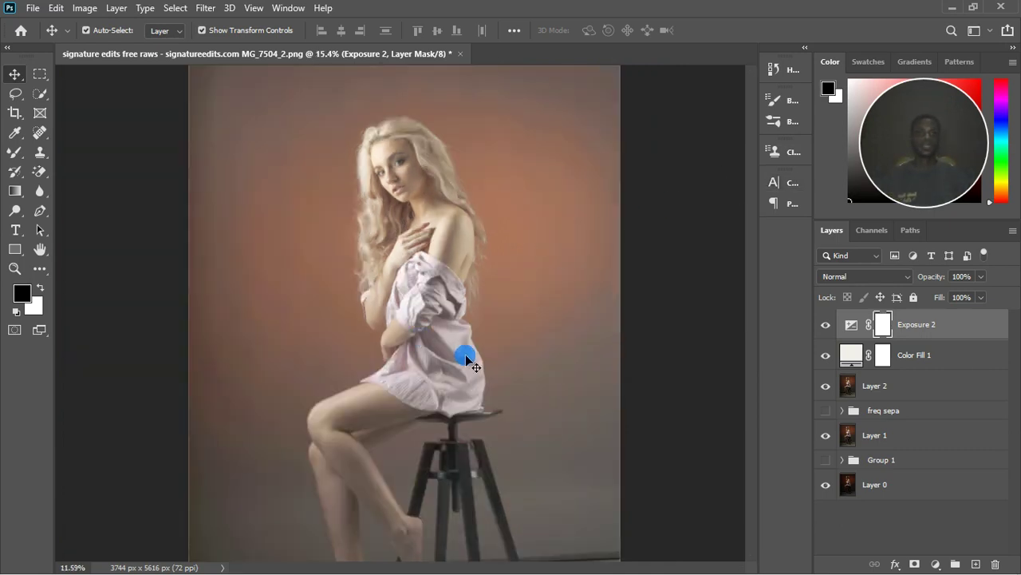
scroll(465, 355, "down", 2)
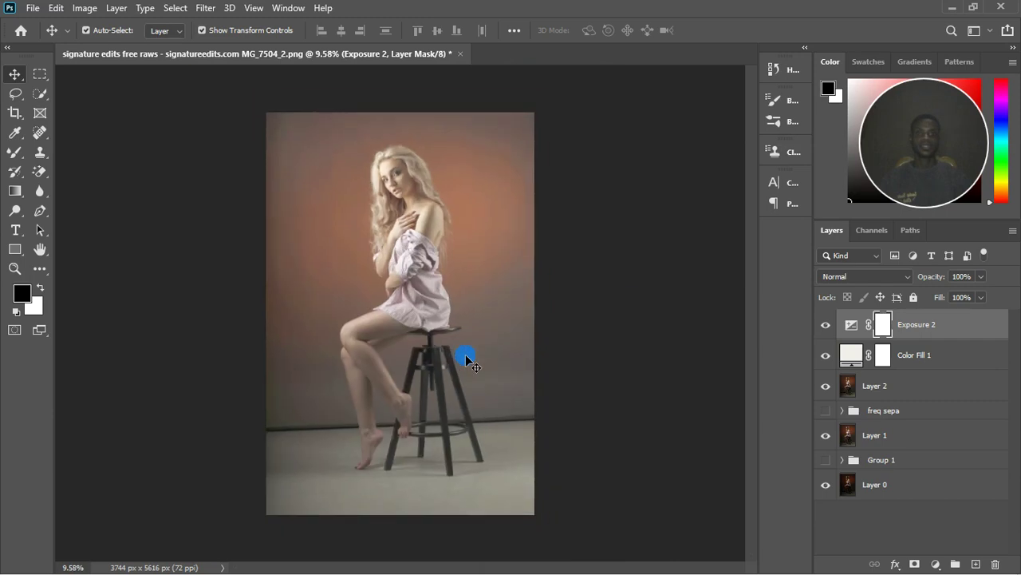
In the Exposure 2 layer's blending options, split the Blend If Gray highlight limit of the Underlying Layer to 58 / 255.
left_click(989, 327)
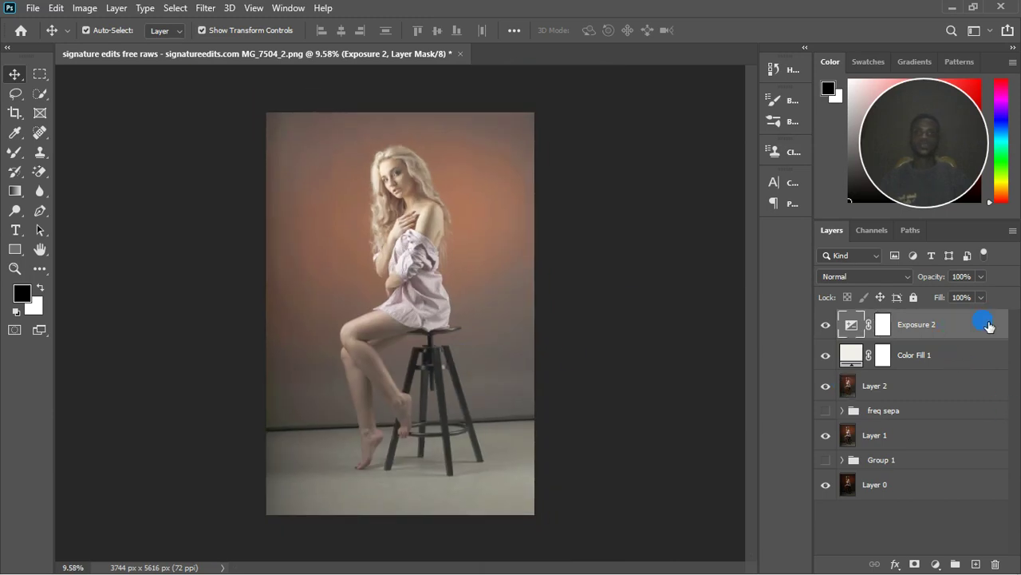
double_click(989, 326)
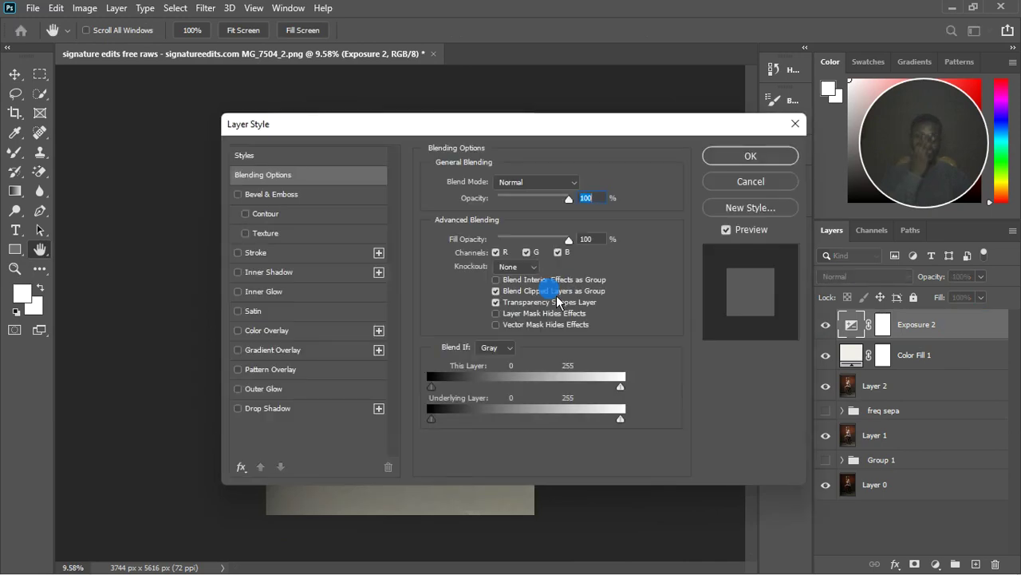
left_click_drag(586, 131, 869, 167)
left_click(898, 415)
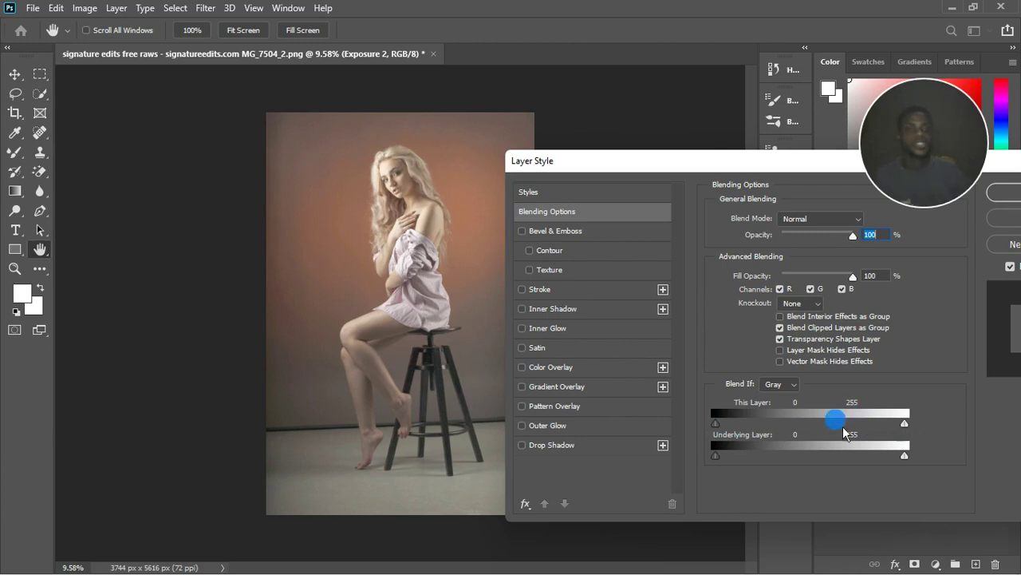
mouse_move(724, 433)
left_mouse_down()
mouse_move(773, 424)
mouse_move(707, 425)
left_mouse_up()
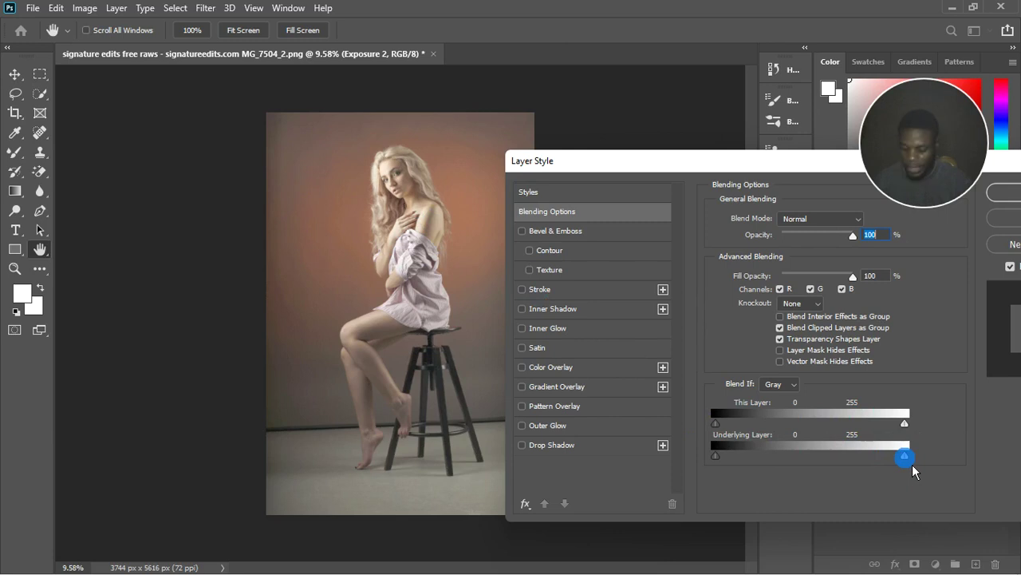
left_click_drag(903, 455, 759, 470)
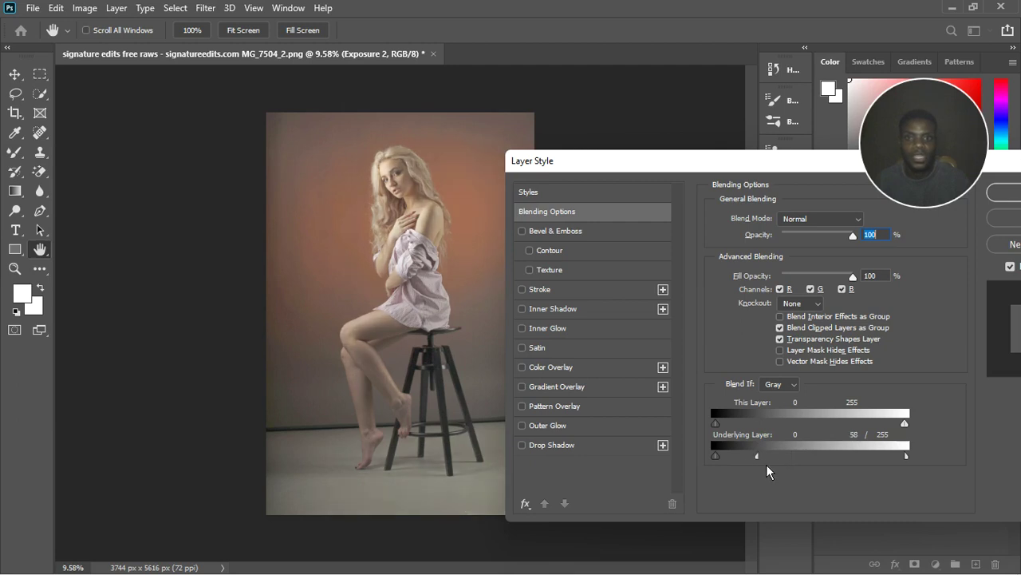
Try narrowing the Underlying Layer's split highlight limit to 33 / 255.
left_click_drag(906, 461, 962, 467)
left_click(767, 458)
left_click_drag(756, 461, 714, 460)
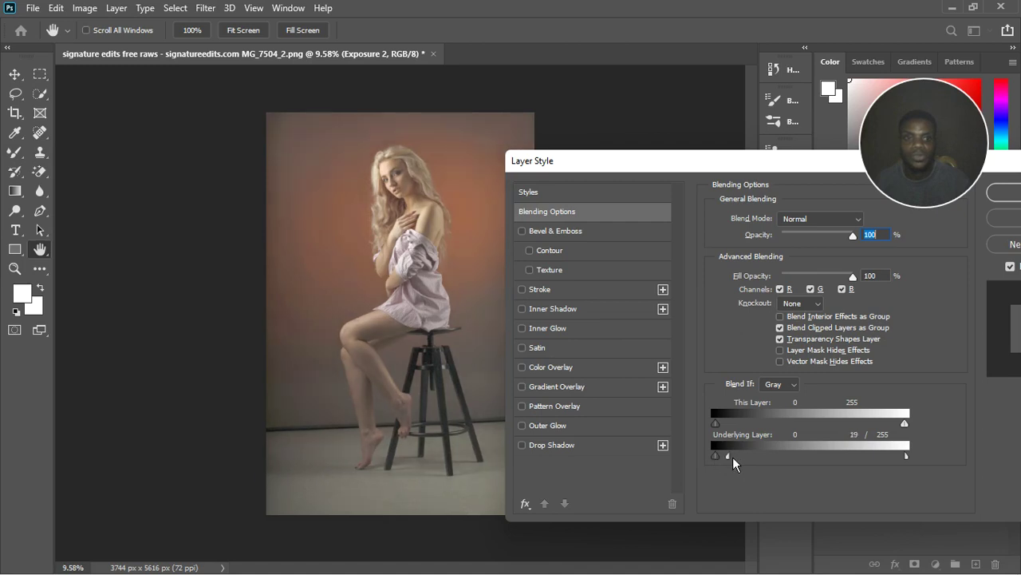
left_click_drag(730, 458, 702, 461)
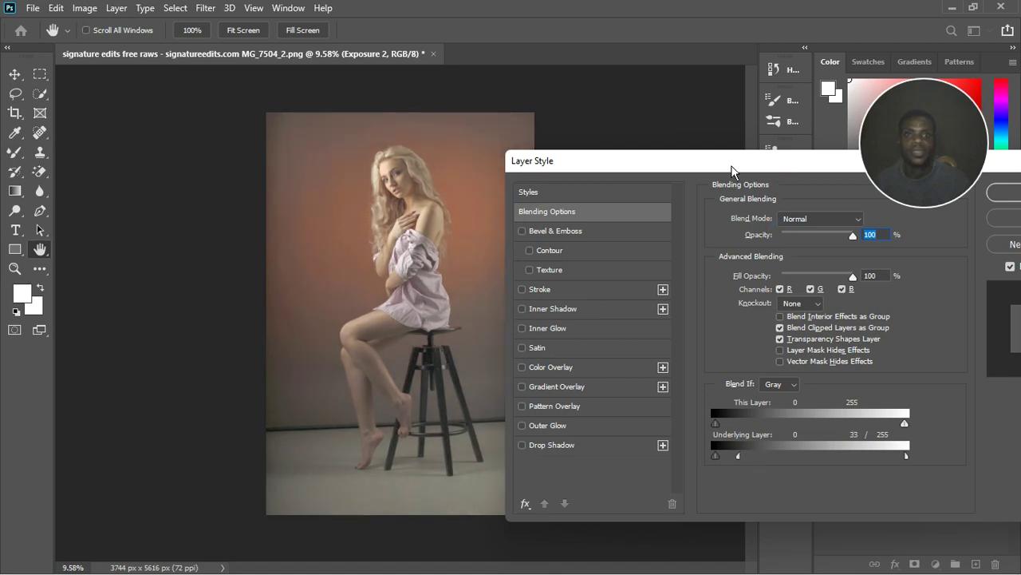
Compare the full portrait with the layer style preview switched off and on.
left_click_drag(731, 168, 612, 184)
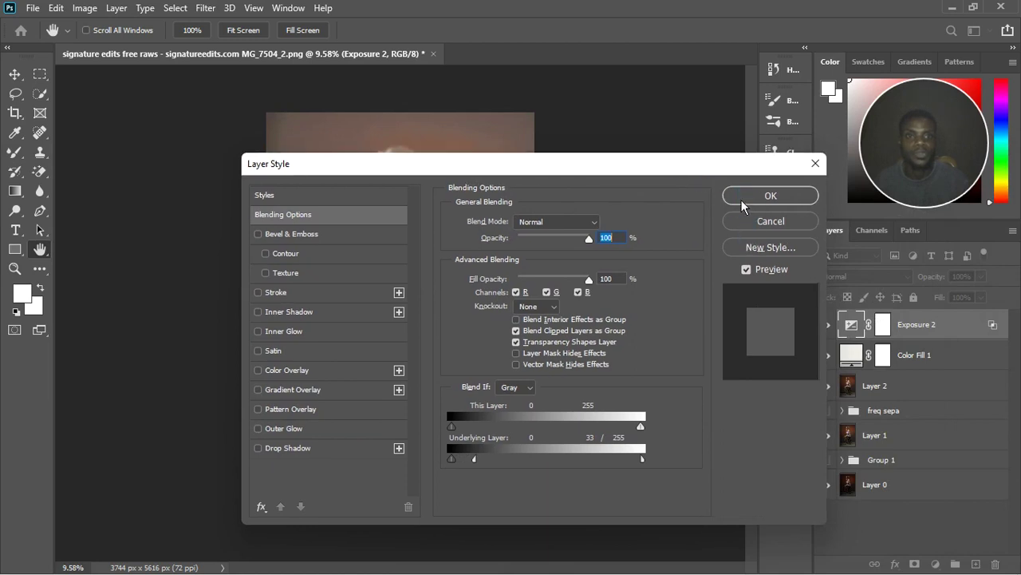
left_click_drag(693, 171, 936, 280)
left_click(991, 377)
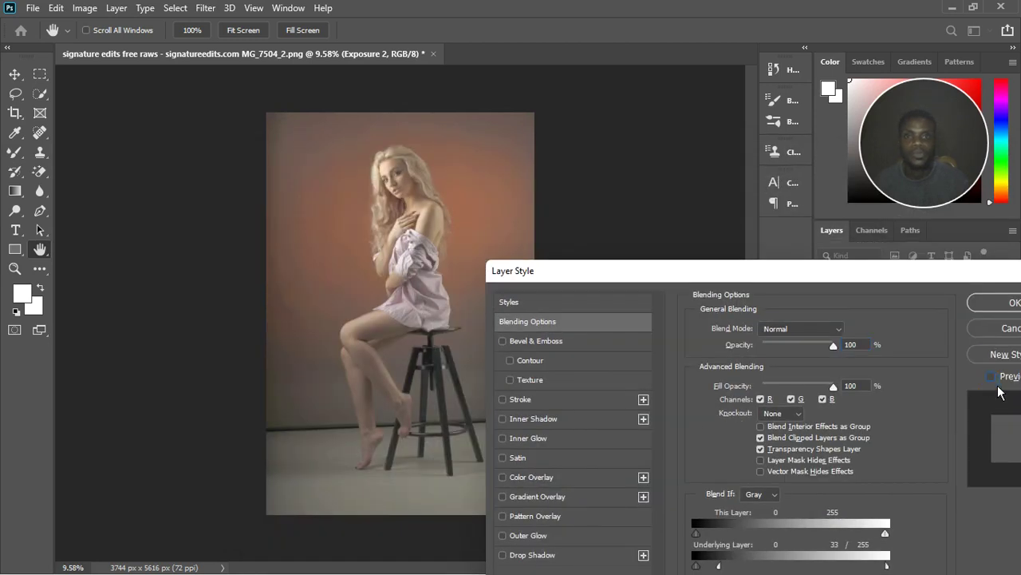
left_click(990, 377)
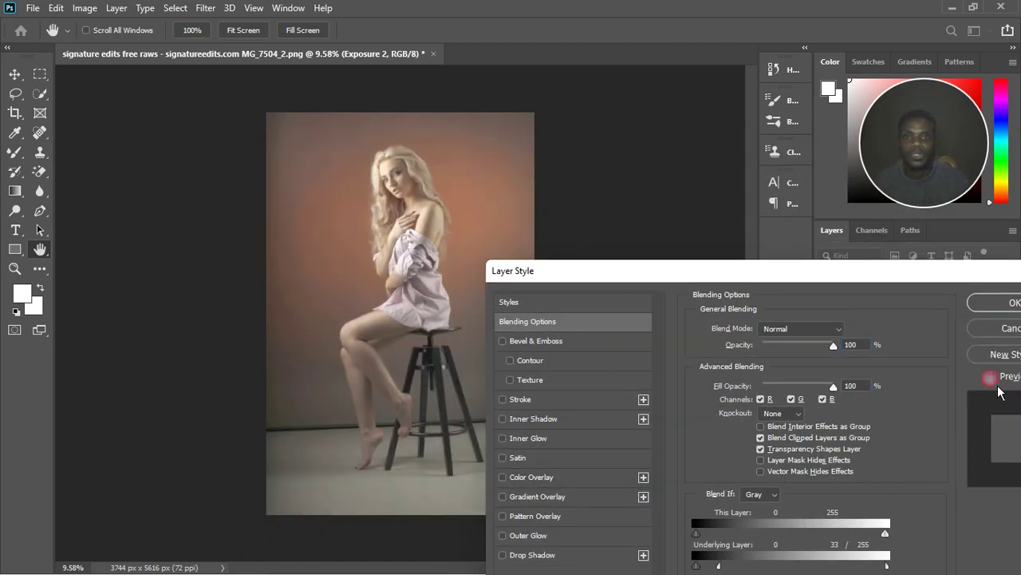
left_click(999, 390)
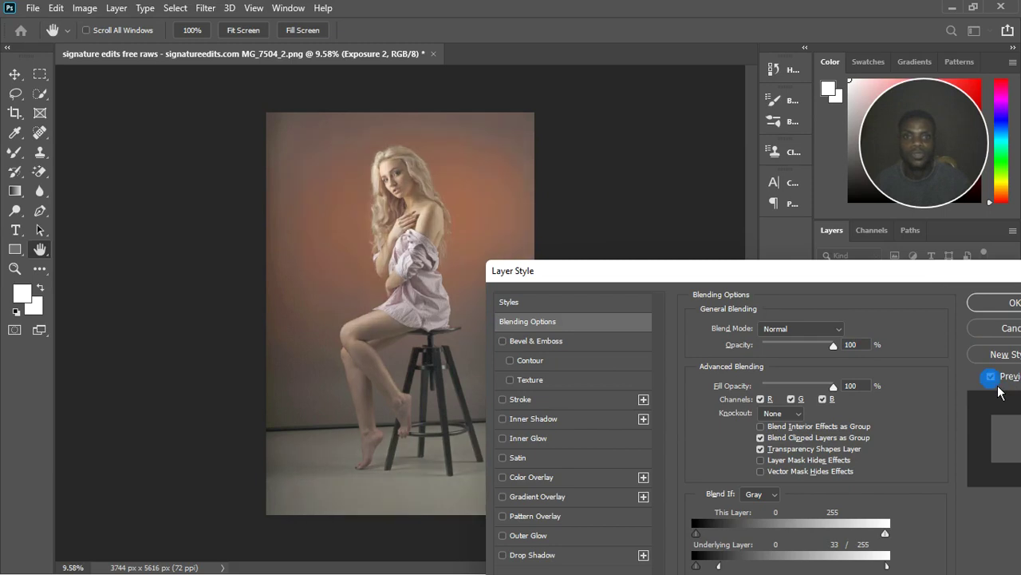
Set the Underlying Layer's split highlight limit to 58 / 255 and apply the blending options to Exposure 2.
left_click(718, 564)
left_click_drag(726, 570, 736, 566)
left_click_drag(770, 278, 585, 251)
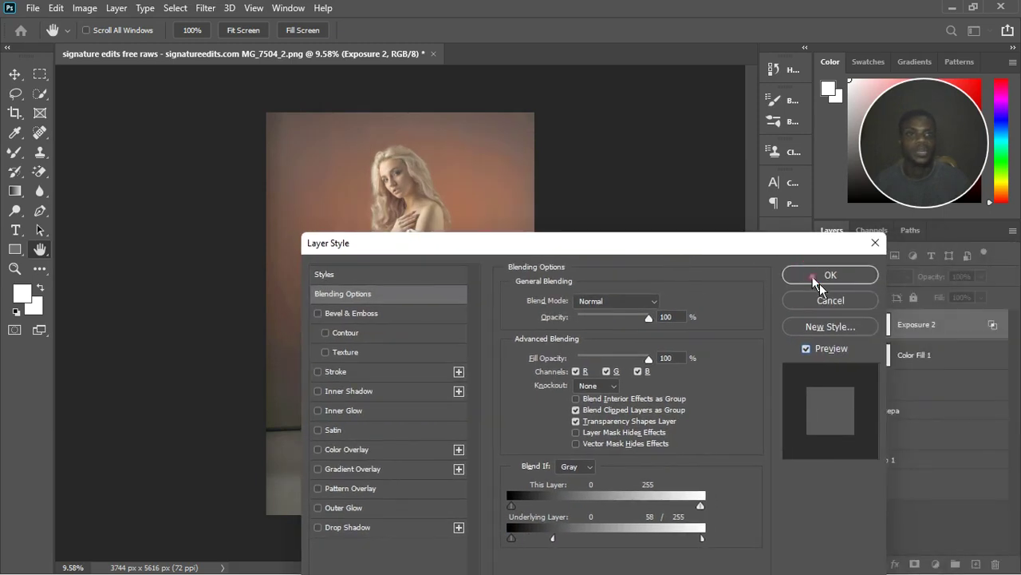
left_click(816, 275)
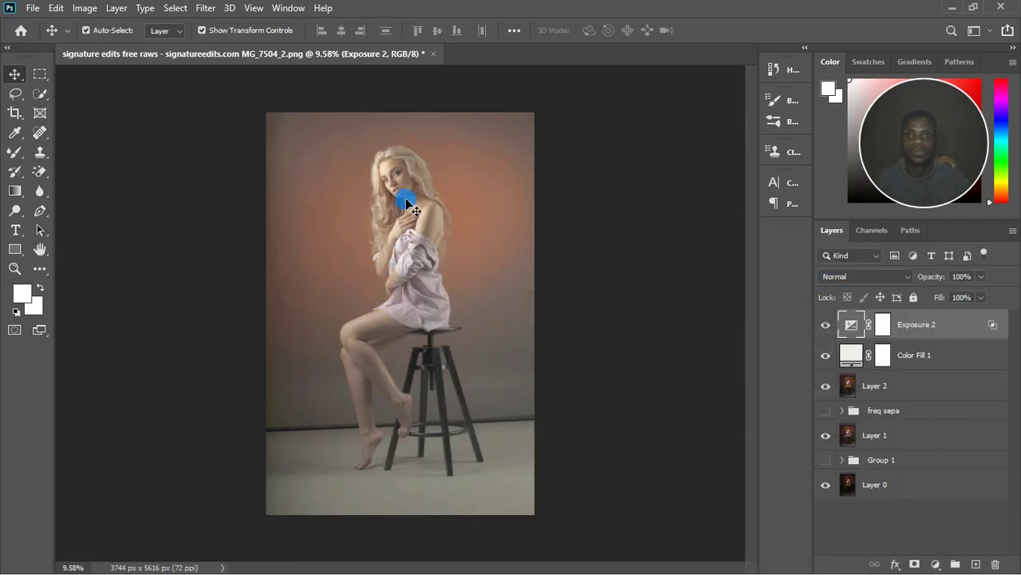
scroll(719, 281, "up", 2)
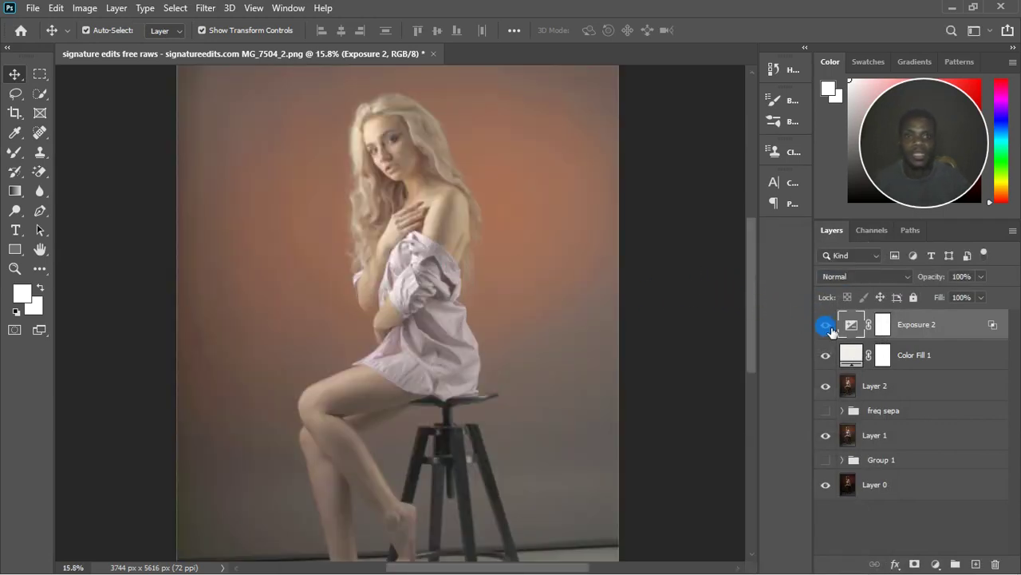
Compare the portrait with the Exposure 2 adjustment hidden and shown, both close up and at full figure.
left_click(296, 119)
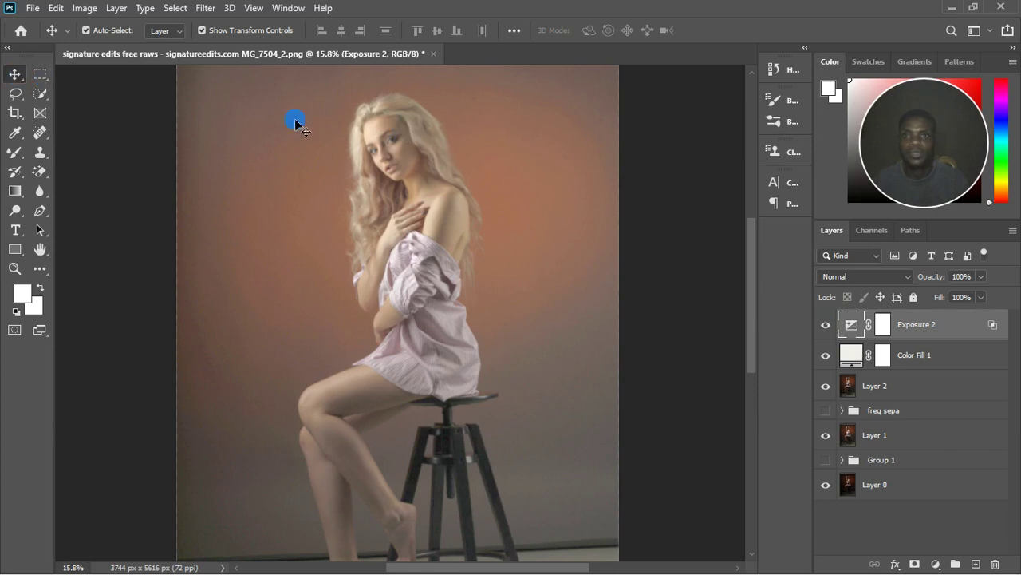
scroll(415, 116, "up", 2)
scroll(412, 115, "up", 5)
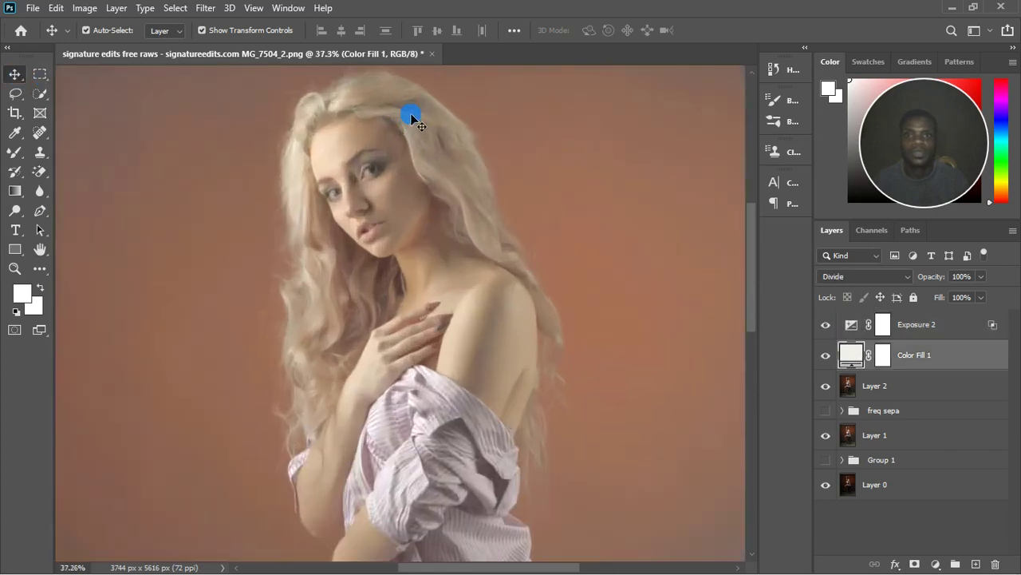
scroll(412, 115, "down", 5)
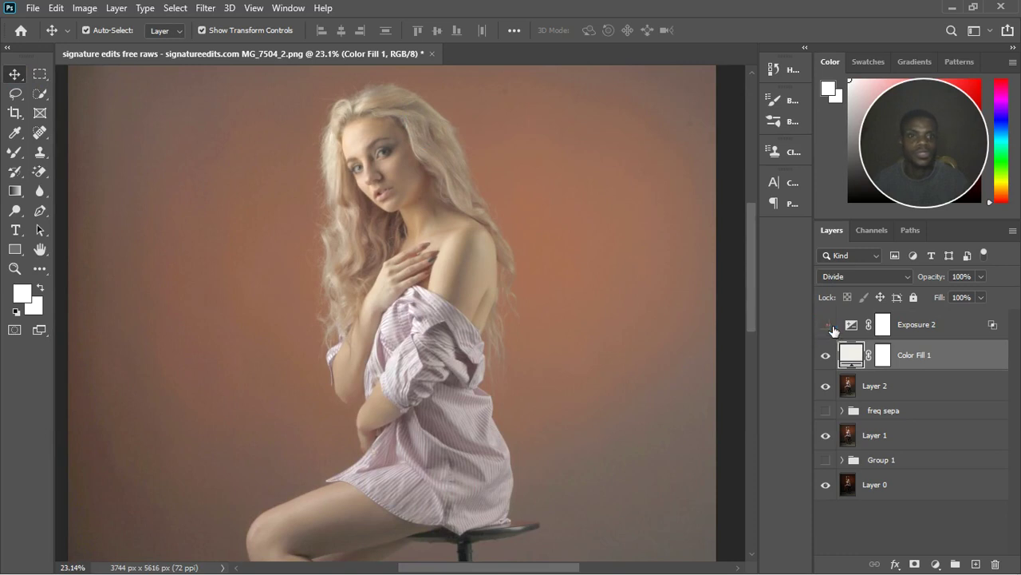
left_click(827, 325)
scroll(435, 272, "down", 4)
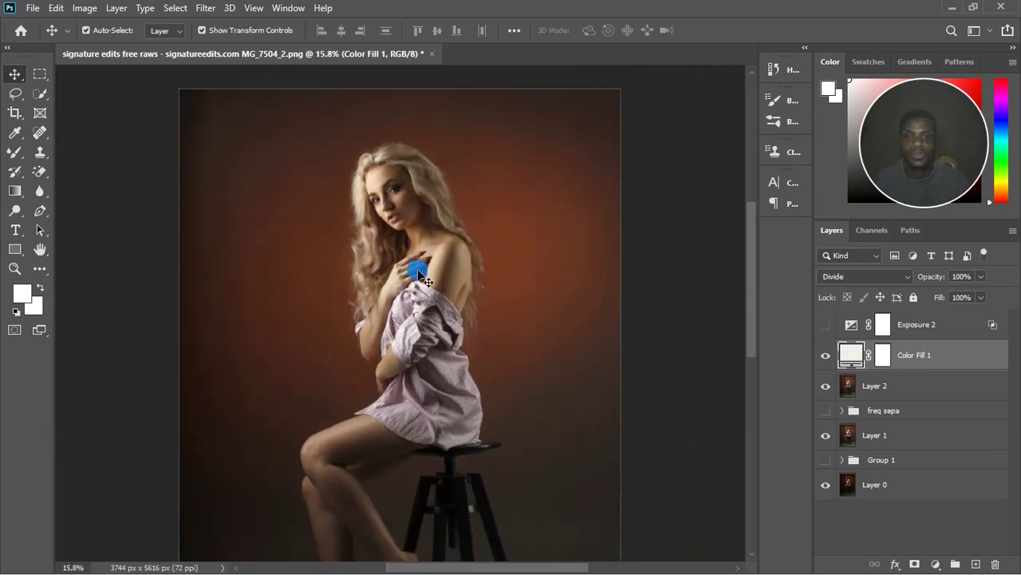
scroll(431, 265, "up", 3)
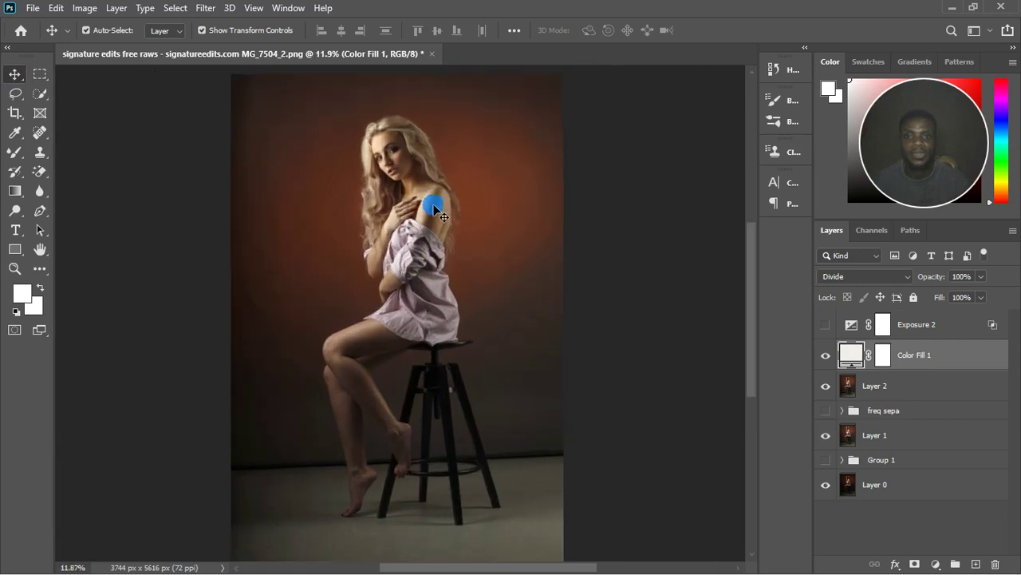
left_click(826, 325)
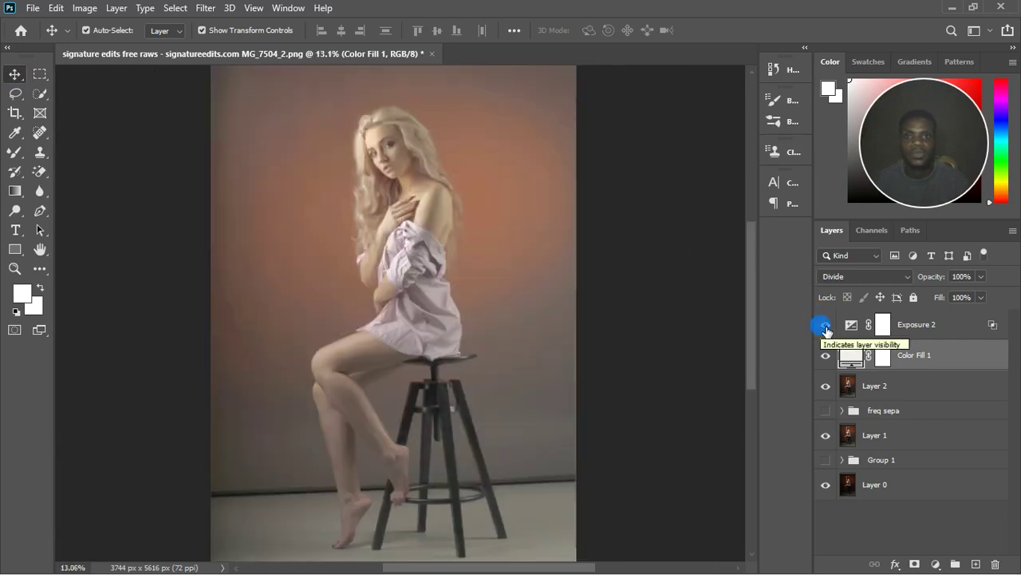
scroll(450, 272, "down", 2)
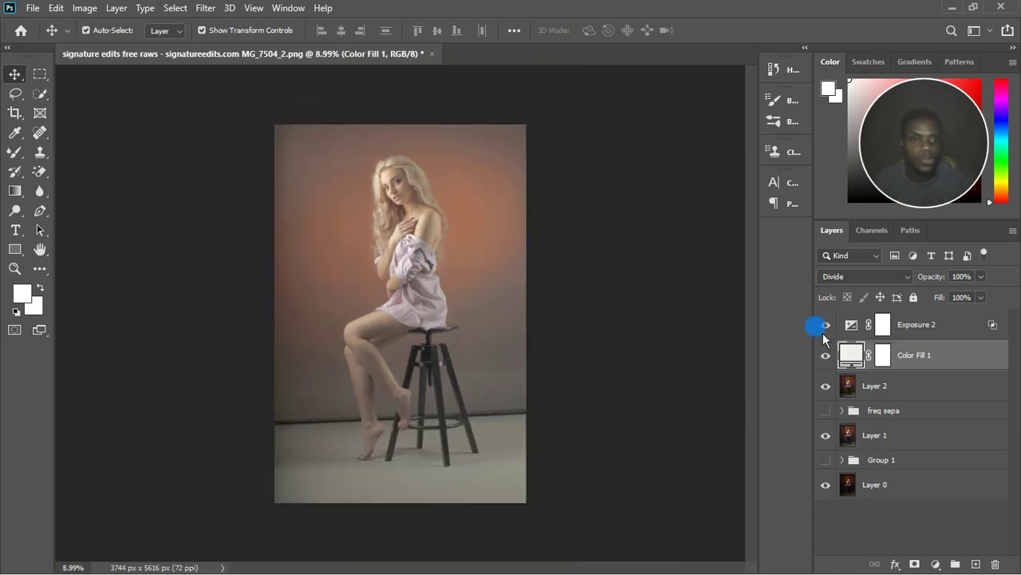
scroll(414, 195, "up", 2)
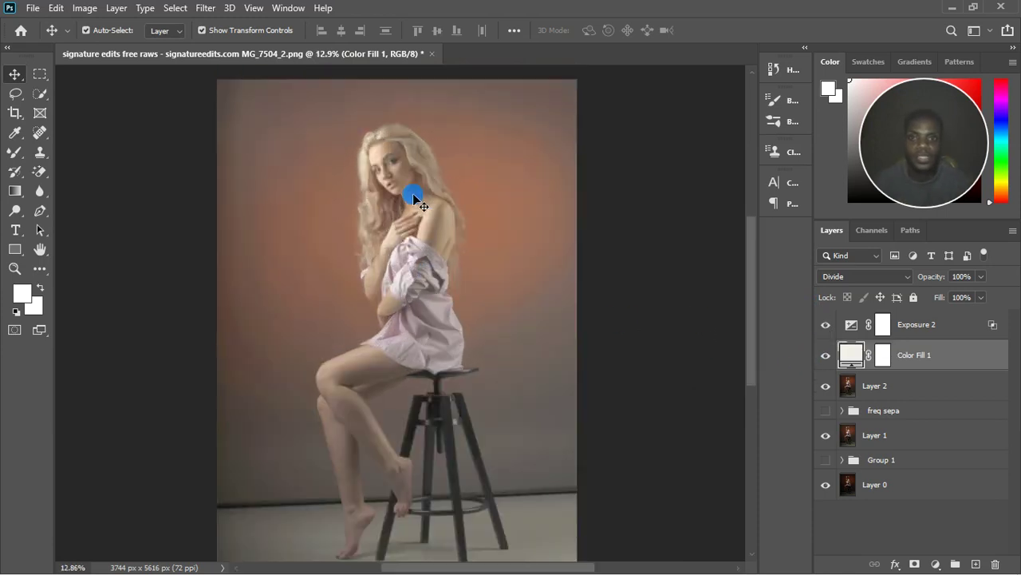
left_click(826, 326)
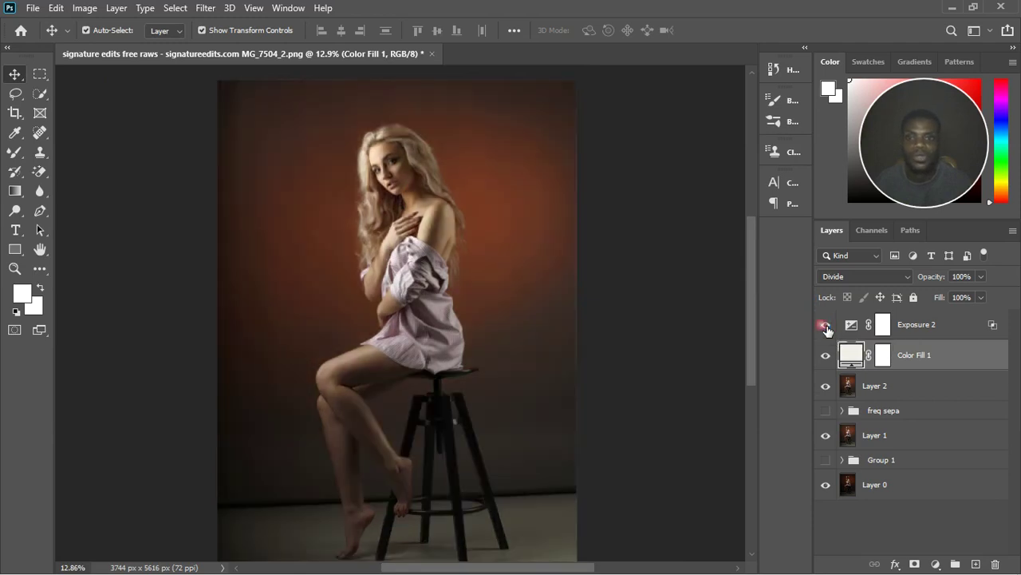
left_click(826, 327)
Examine the brightened skin, face and hair up close for detail, and check the whole portrait.
scroll(395, 156, "up", 1)
scroll(395, 153, "up", 4)
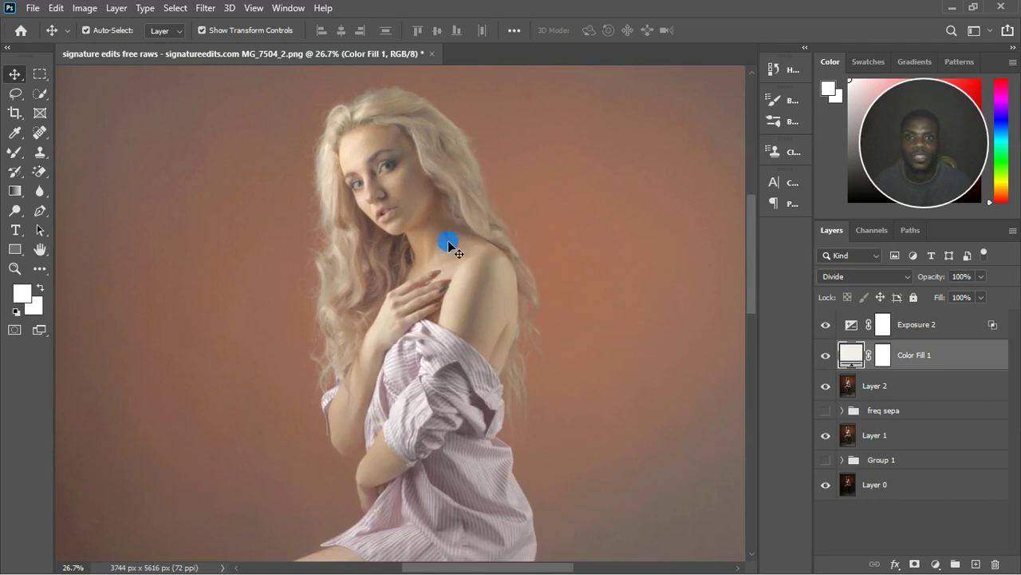
scroll(450, 246, "up", 2)
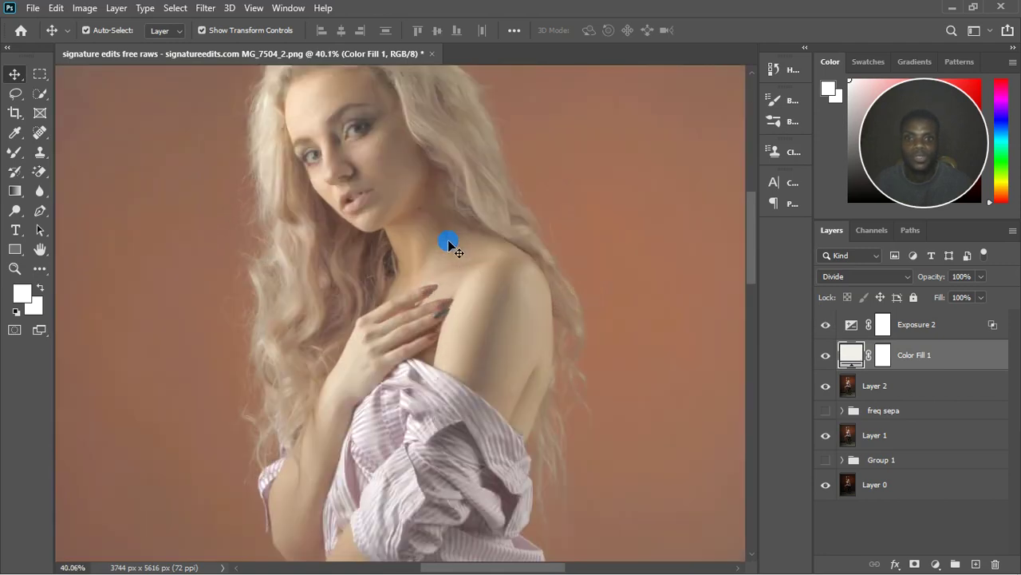
scroll(375, 139, "up", 3)
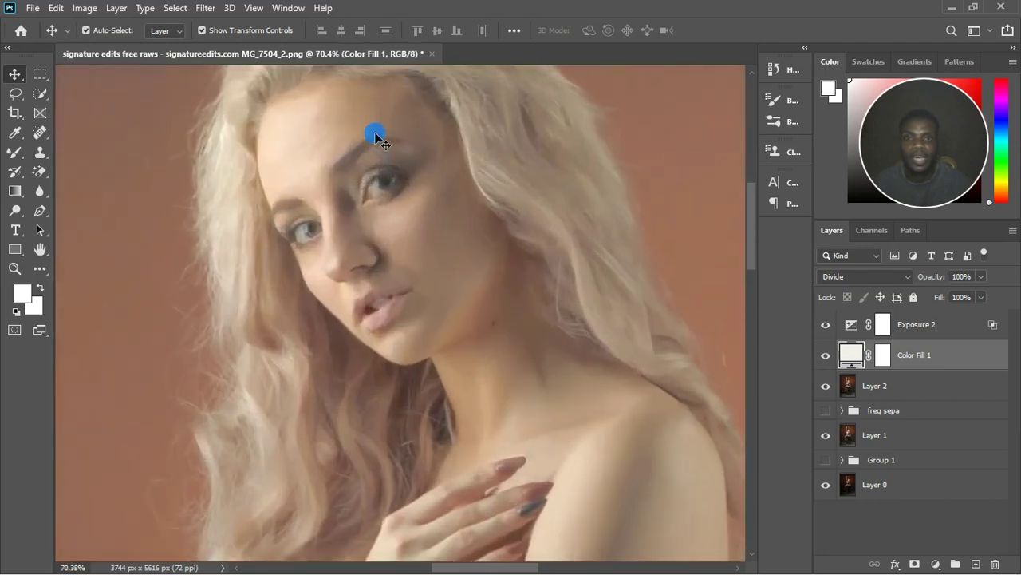
scroll(375, 134, "up", 2)
scroll(374, 134, "down", 5)
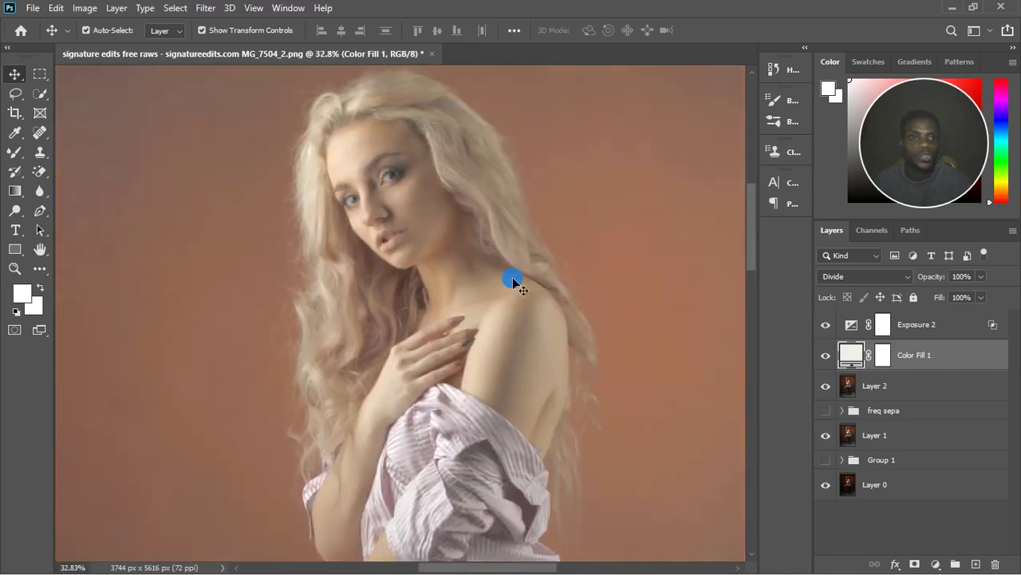
scroll(456, 281, "down", 4)
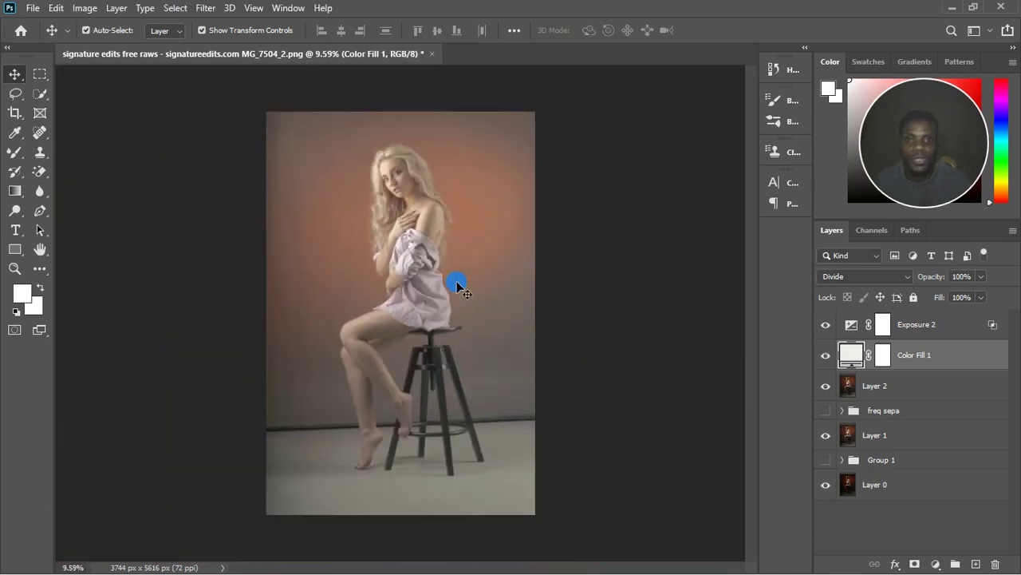
Duplicate the texture layer in the freq sepa group and move the copy directly above Layer 2.
left_click(842, 411)
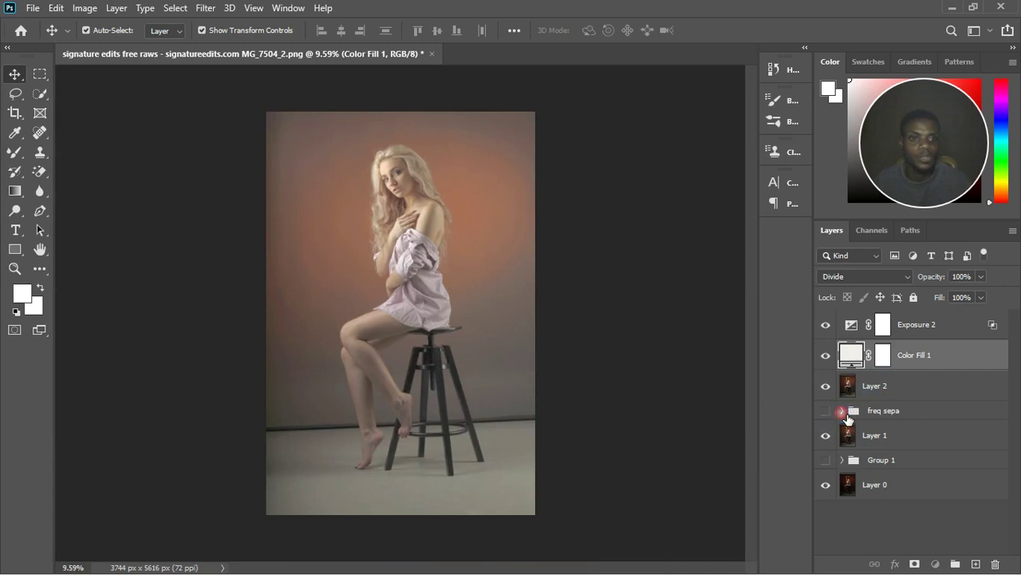
left_click(907, 439)
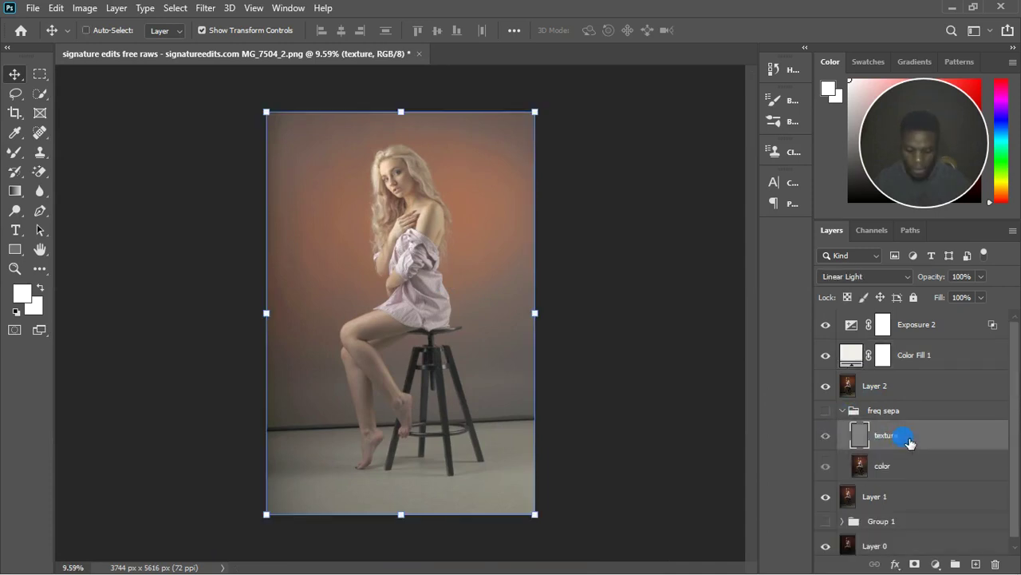
key("ctrl+j")
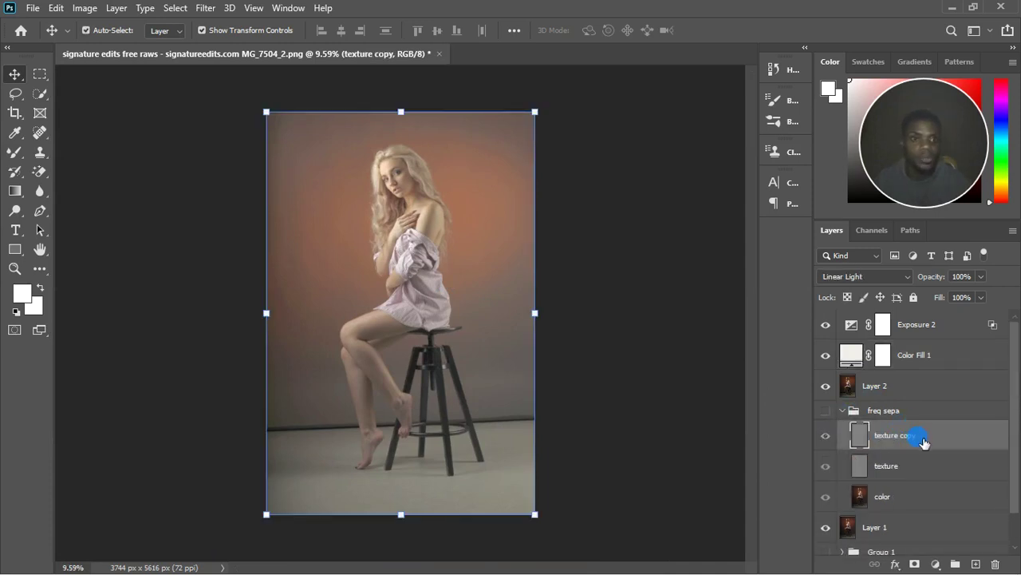
left_click_drag(923, 442, 922, 385)
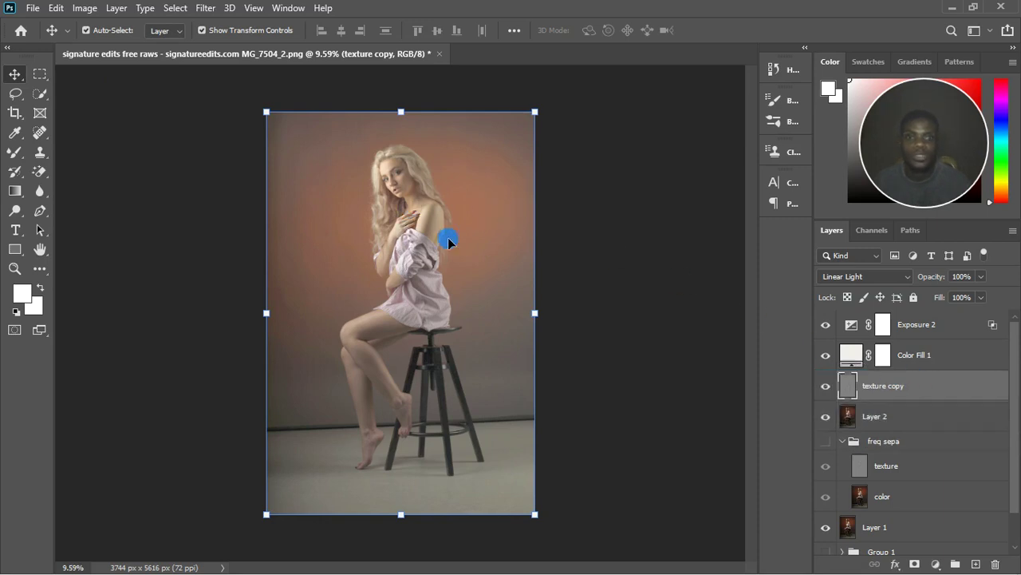
Examine the effect of the duplicated texture layer on the face, hair and full figure.
scroll(386, 155, "up", 3)
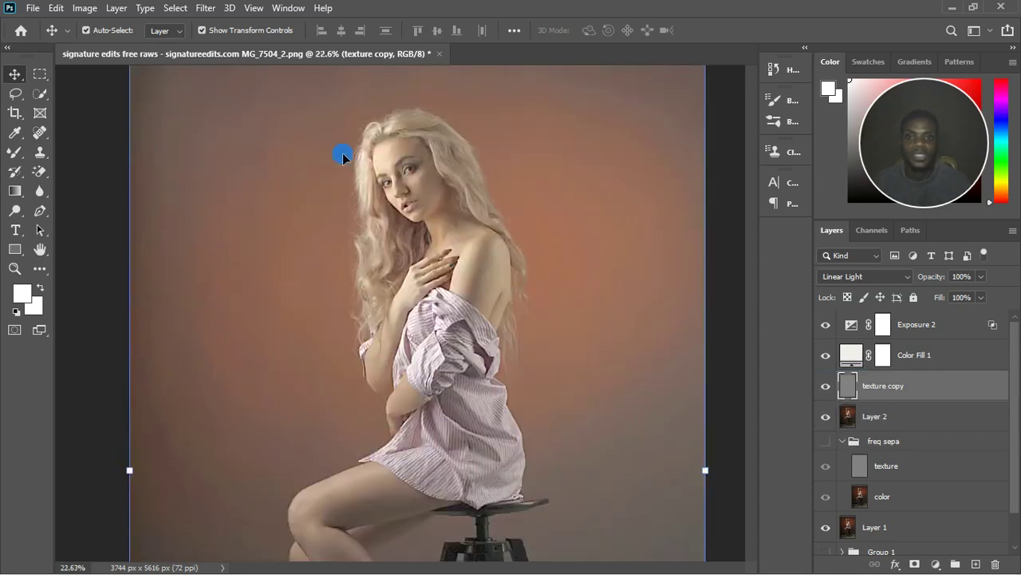
scroll(421, 145, "up", 5)
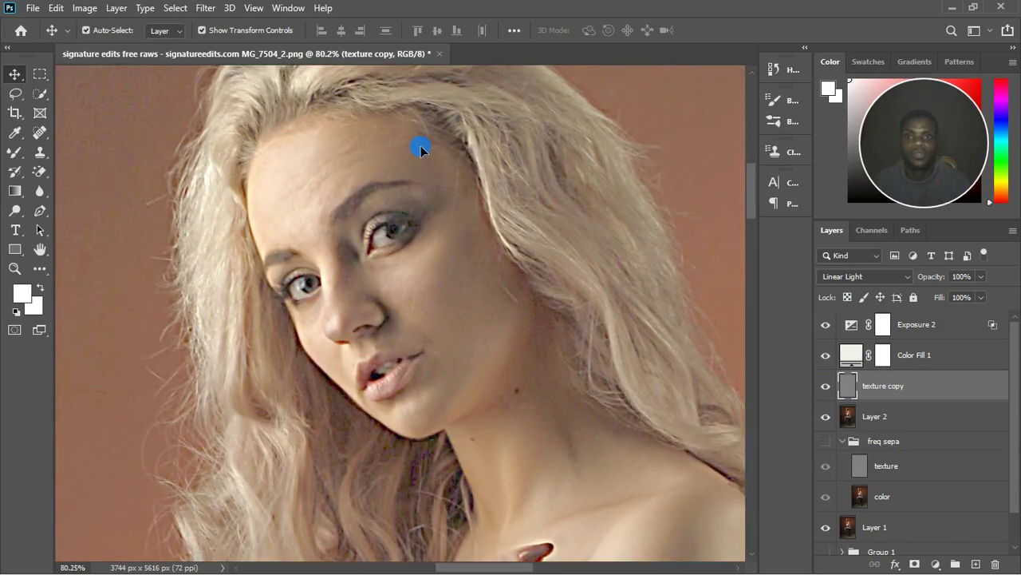
scroll(420, 145, "down", 5)
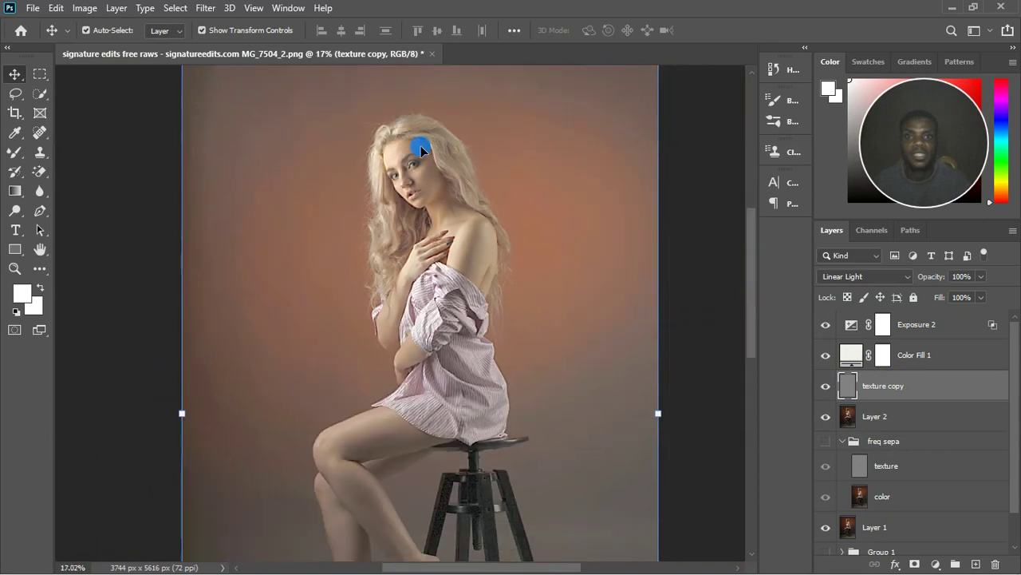
scroll(420, 146, "down", 2)
left_click(622, 324)
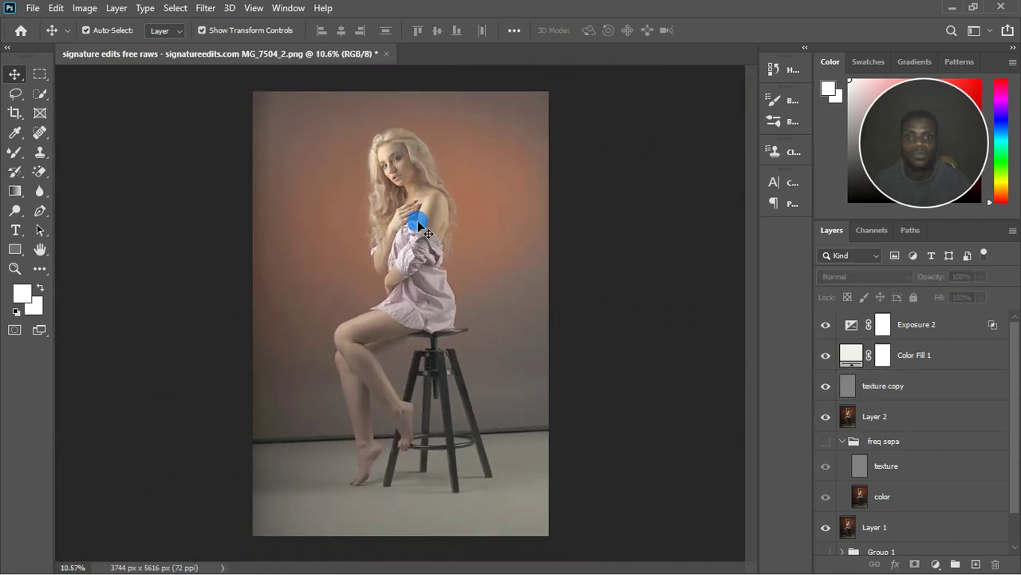
scroll(373, 190, "up", 2)
scroll(375, 196, "down", 1)
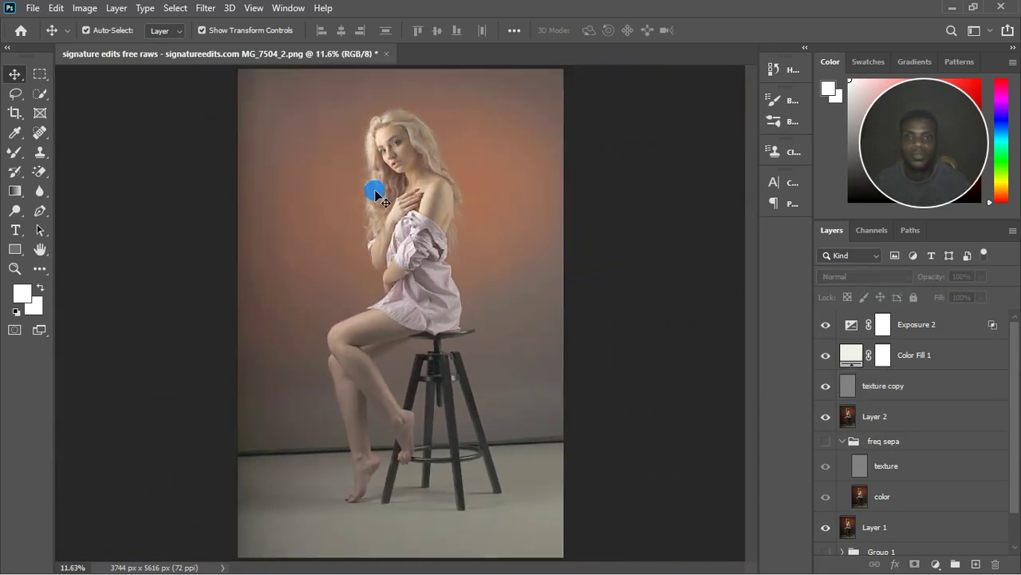
Compare the portrait with the texture copy layer hidden and shown.
left_click(826, 385)
left_click(826, 386)
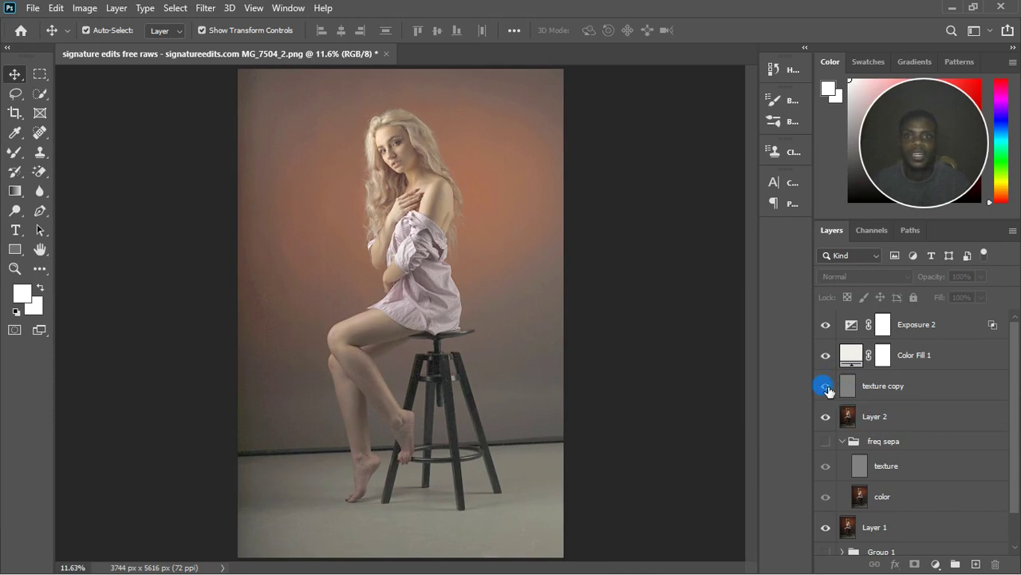
left_click(421, 152)
scroll(392, 114, "up", 2)
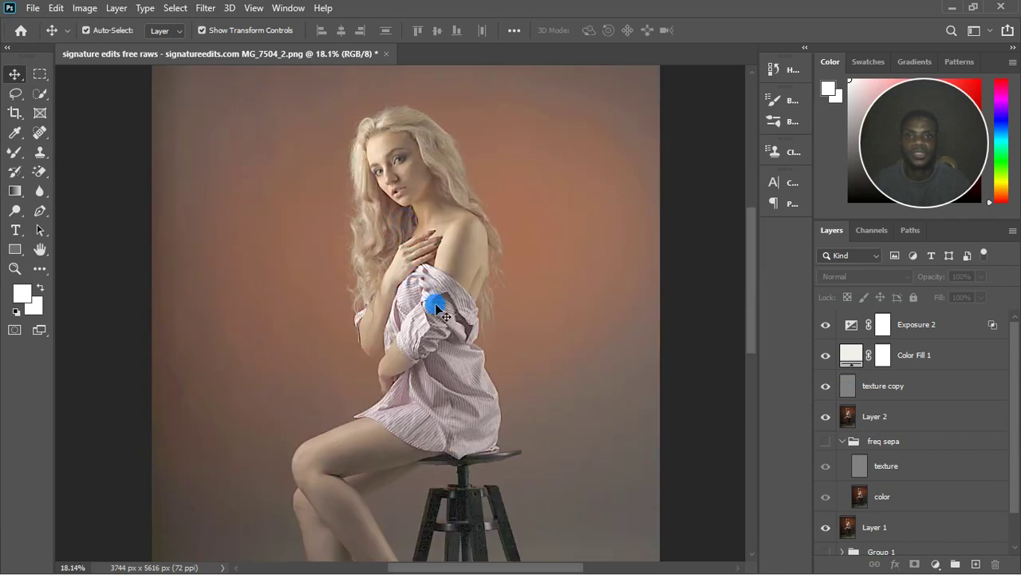
scroll(439, 311, "down", 1)
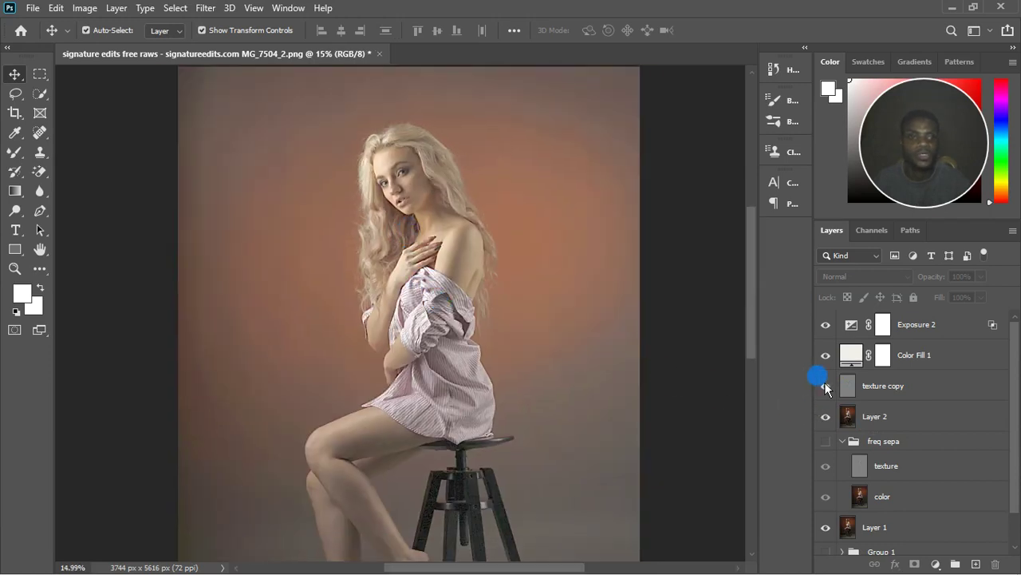
left_click(825, 387)
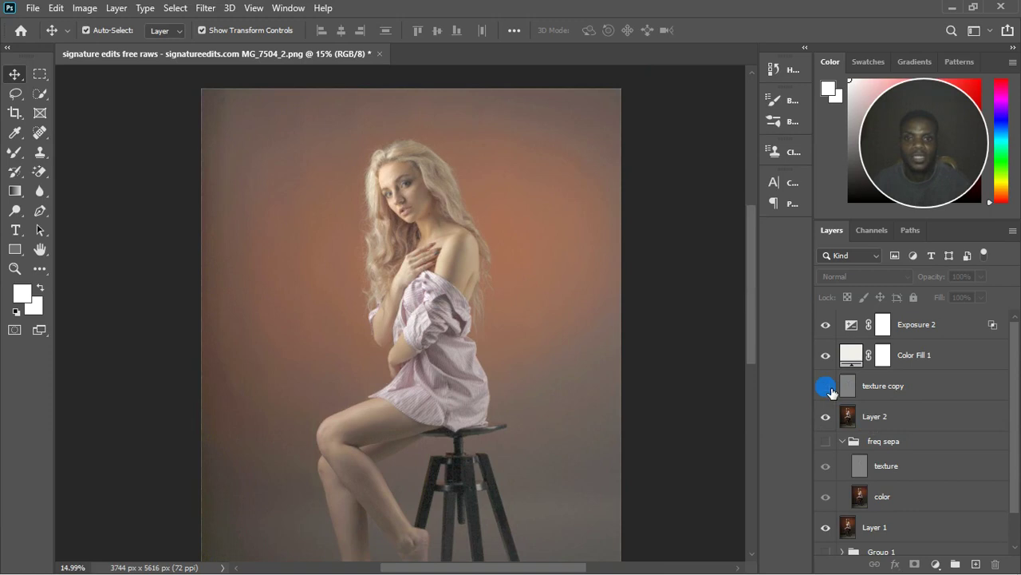
scroll(483, 300, "down", 2)
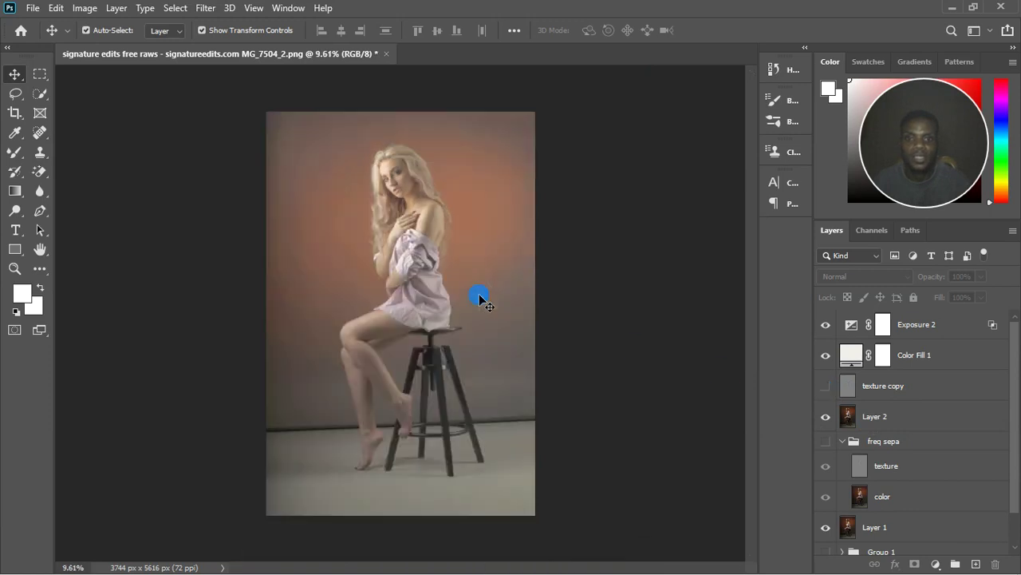
scroll(416, 259, "up", 2)
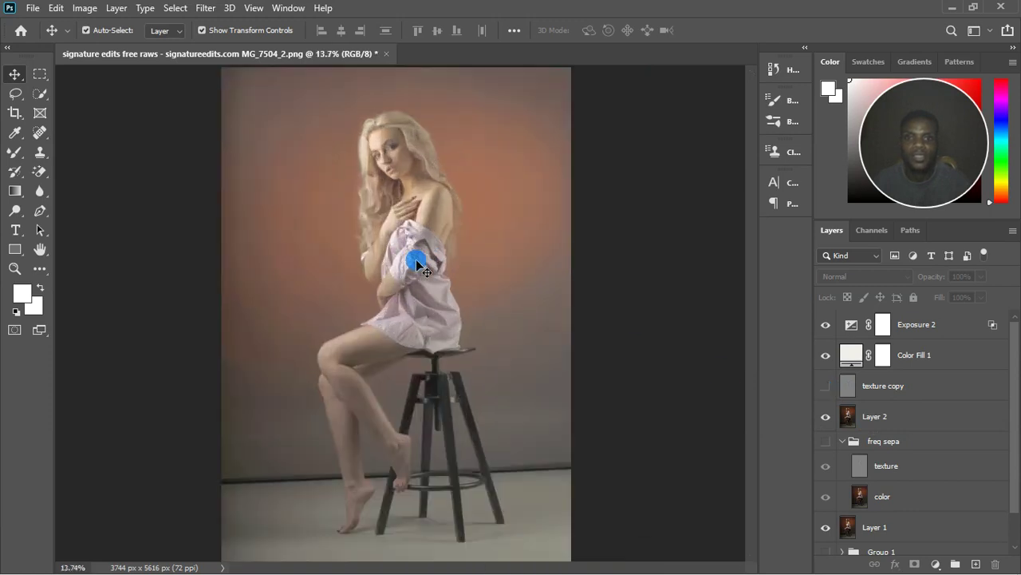
Show the texture copy layer at 53% opacity and compare the portrait with and without it.
left_click(960, 394)
left_click(981, 276)
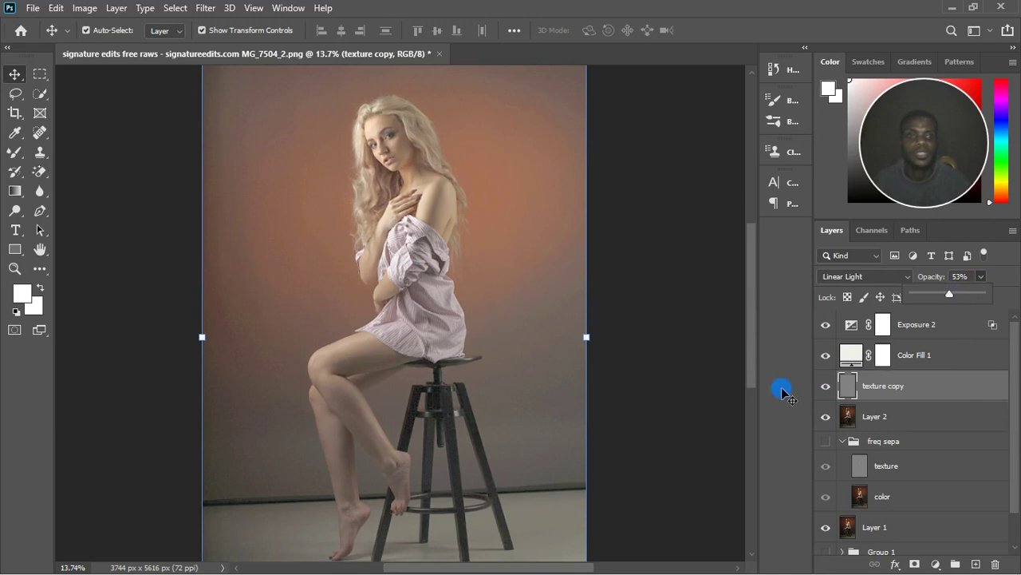
left_click(828, 388)
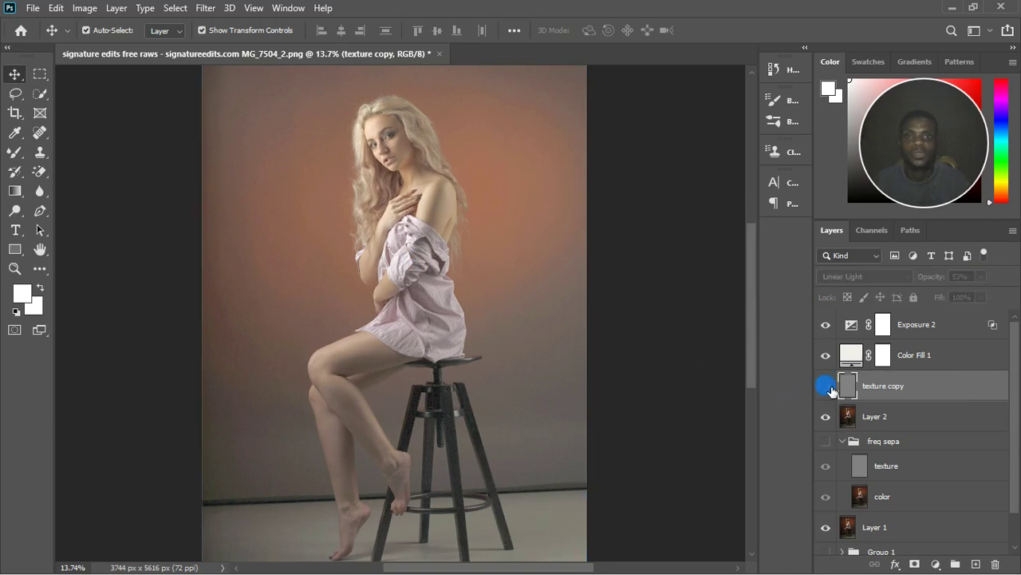
left_click(828, 388)
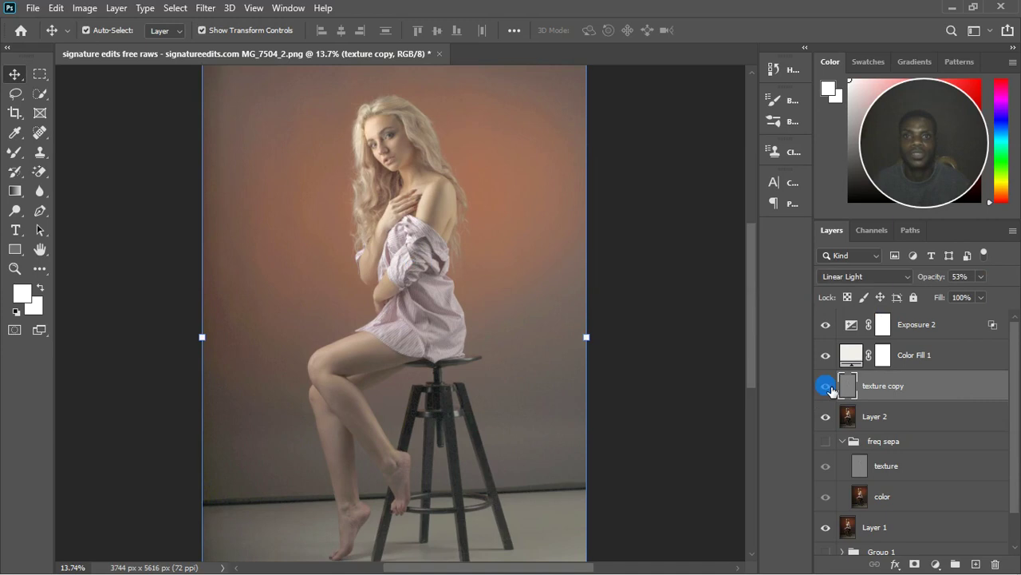
Set the texture copy layer's opacity to 61% and check the full portrait.
left_click(981, 276)
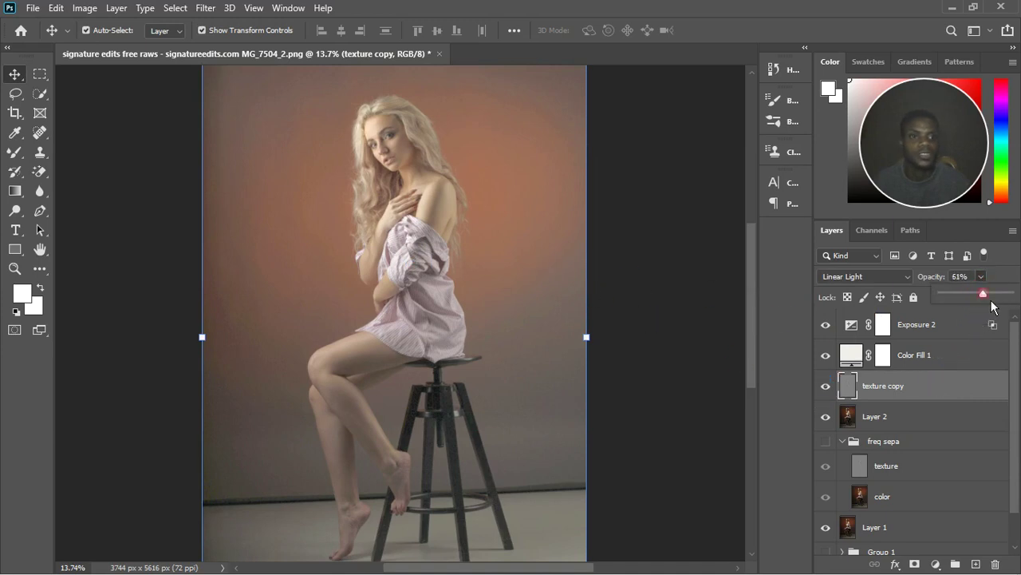
left_click(404, 233)
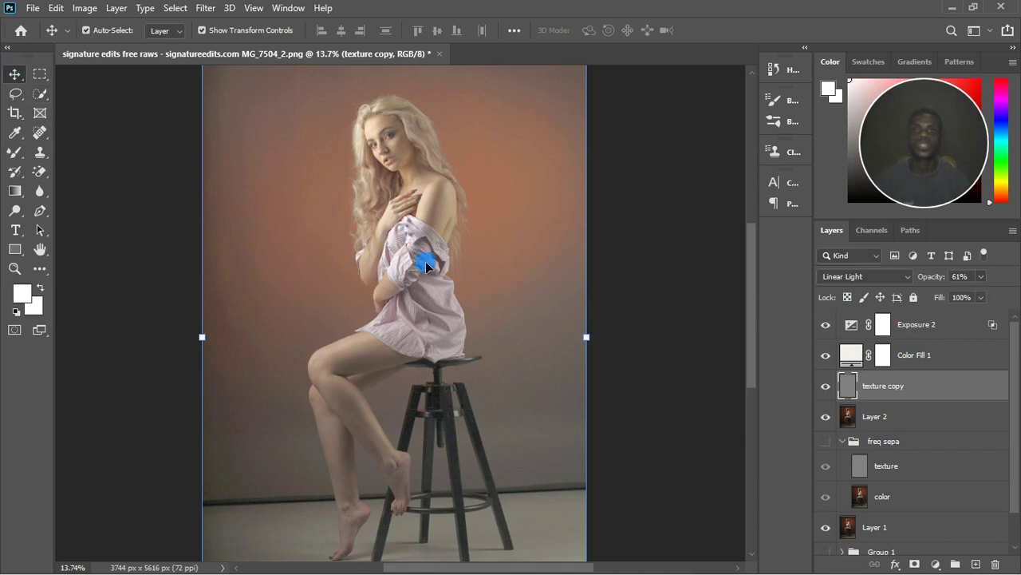
scroll(425, 263, "down", 3)
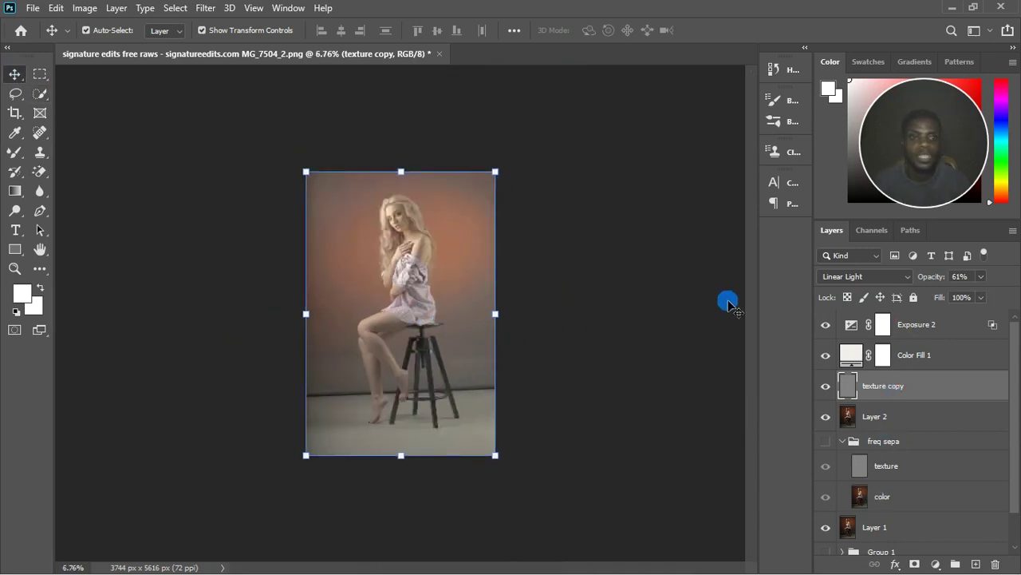
Compare the full portrait with the Exposure 2 adjustment layer hidden and shown.
scroll(426, 251, "up", 2)
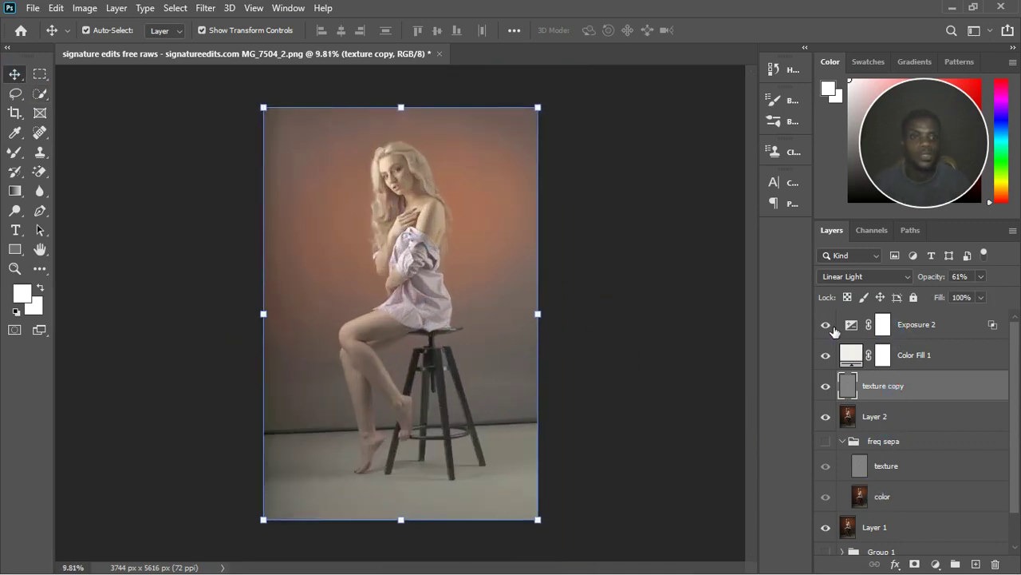
left_click(826, 325)
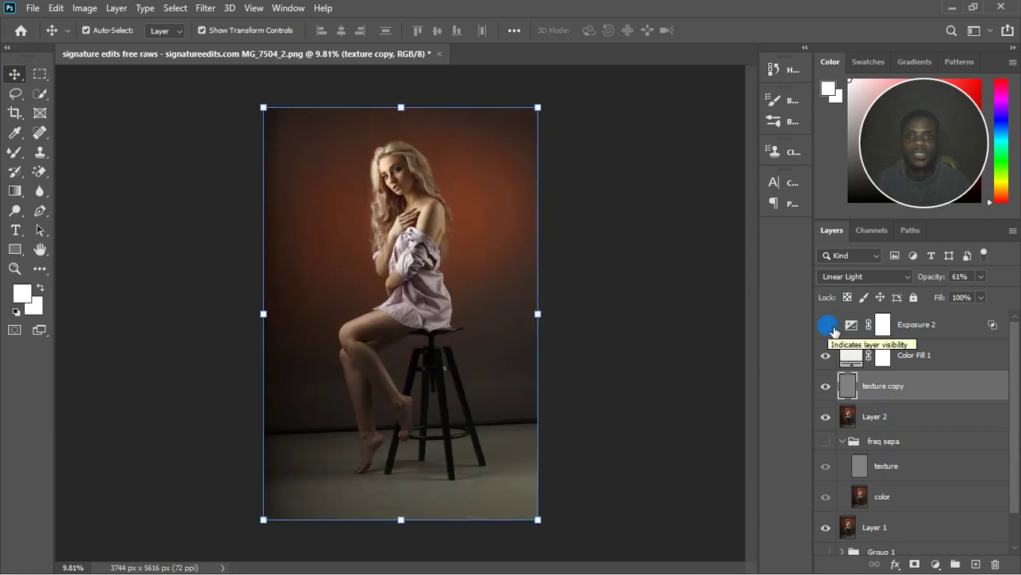
left_click(834, 329)
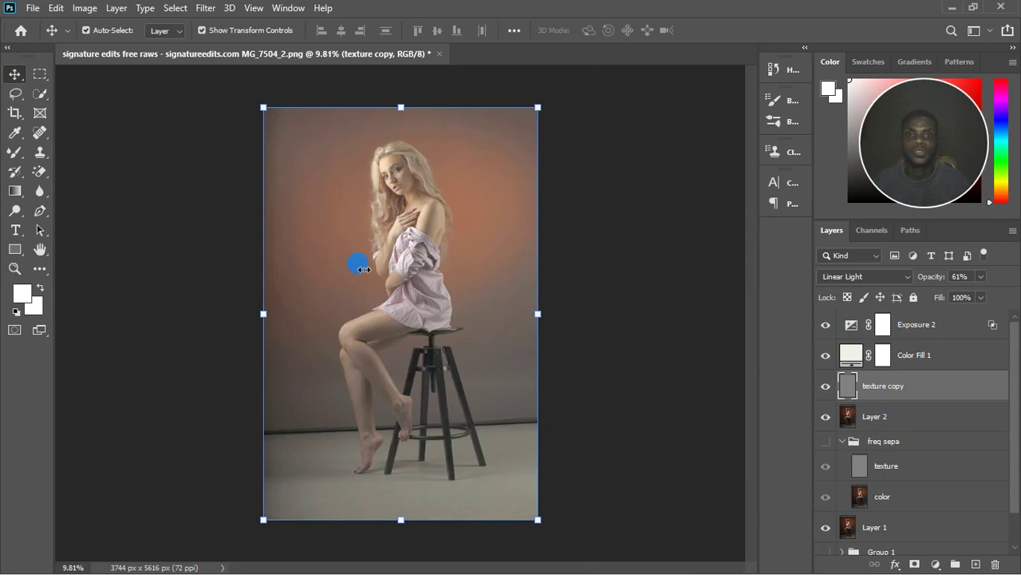
scroll(358, 266, "up", 2)
scroll(442, 326, "down", 2)
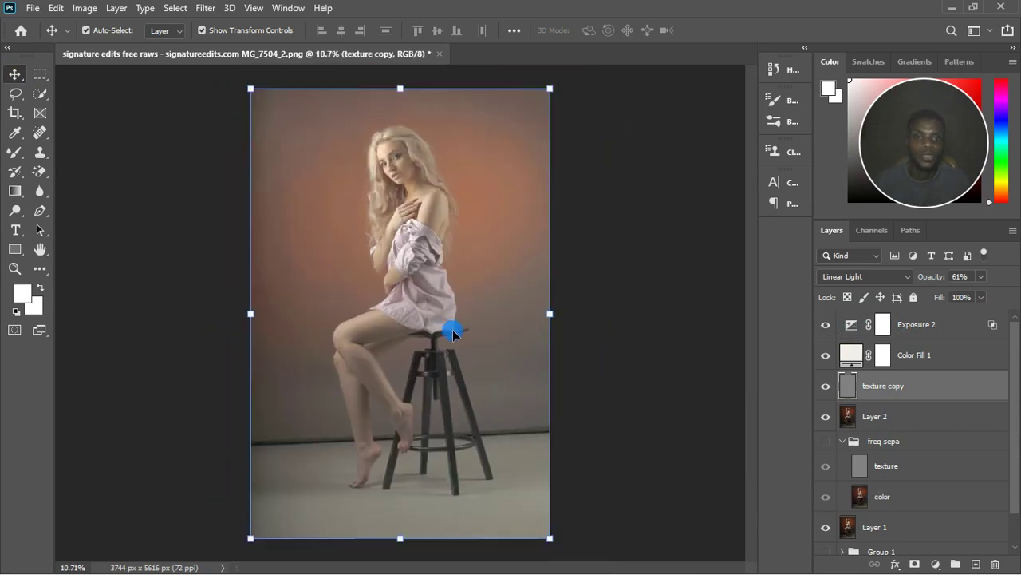
Try stamping all visible layers into a new merged layer above Exposure 2.
left_click(941, 352)
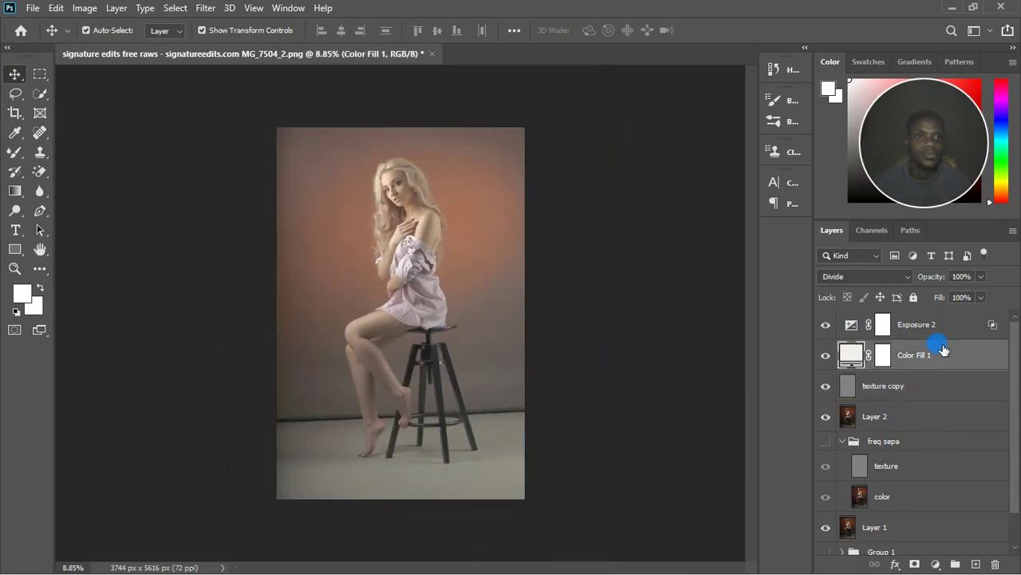
left_click(936, 337)
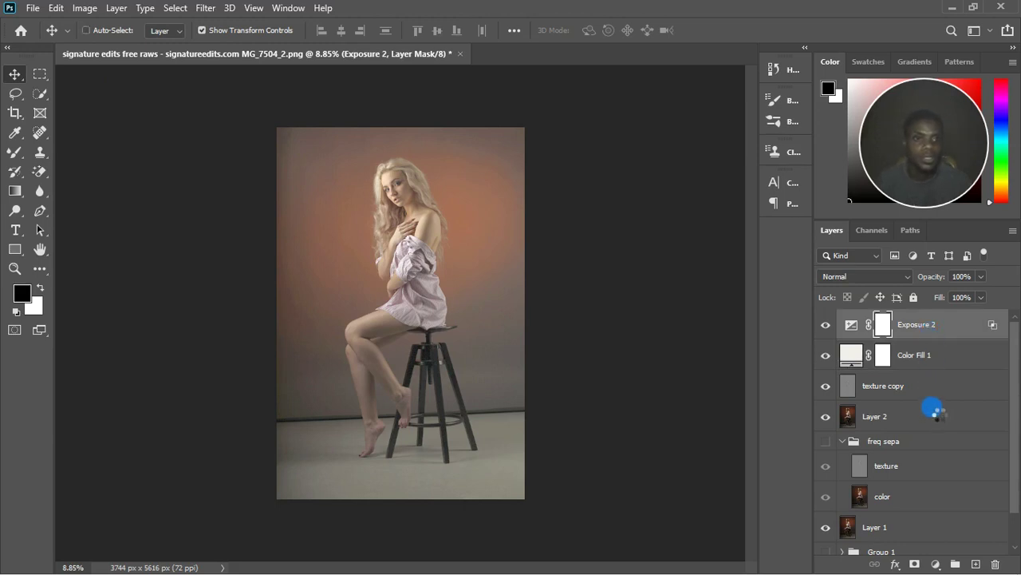
key("ctrl+shift+alt+e")
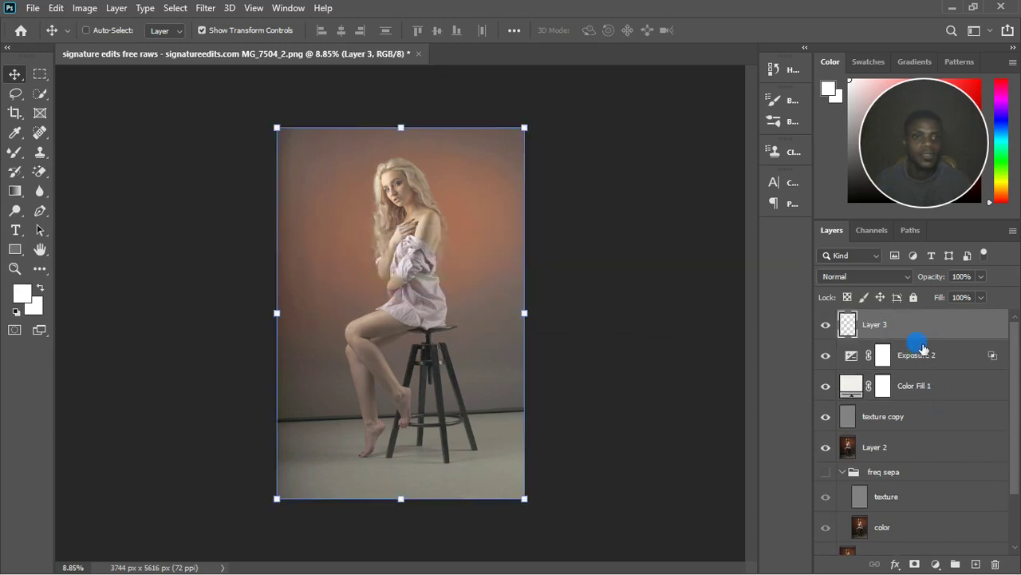
Try grouping the Exposure 2, Color Fill 1 and texture copy layers, and hide the group.
left_click(925, 361)
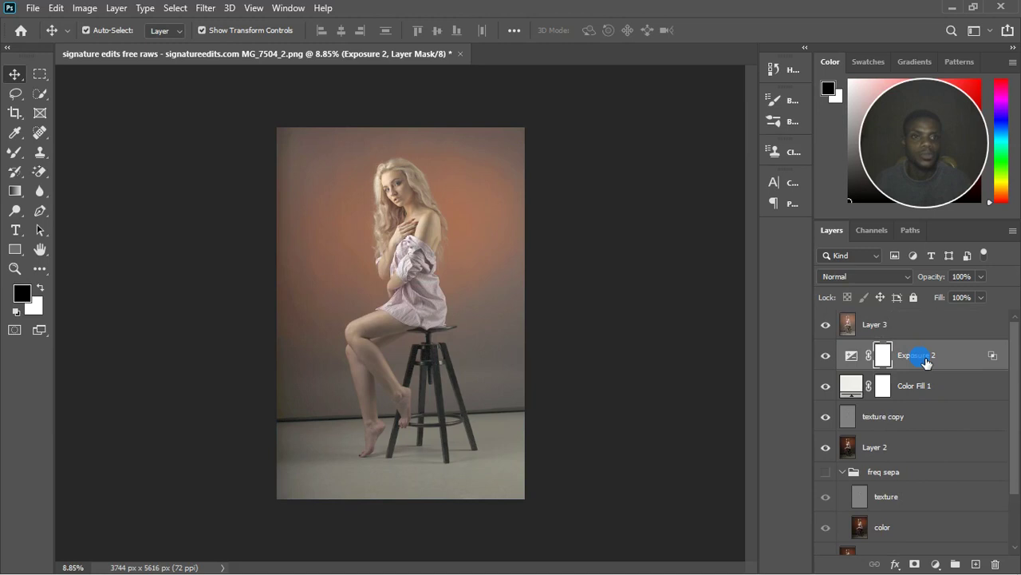
left_click(930, 445, "shift")
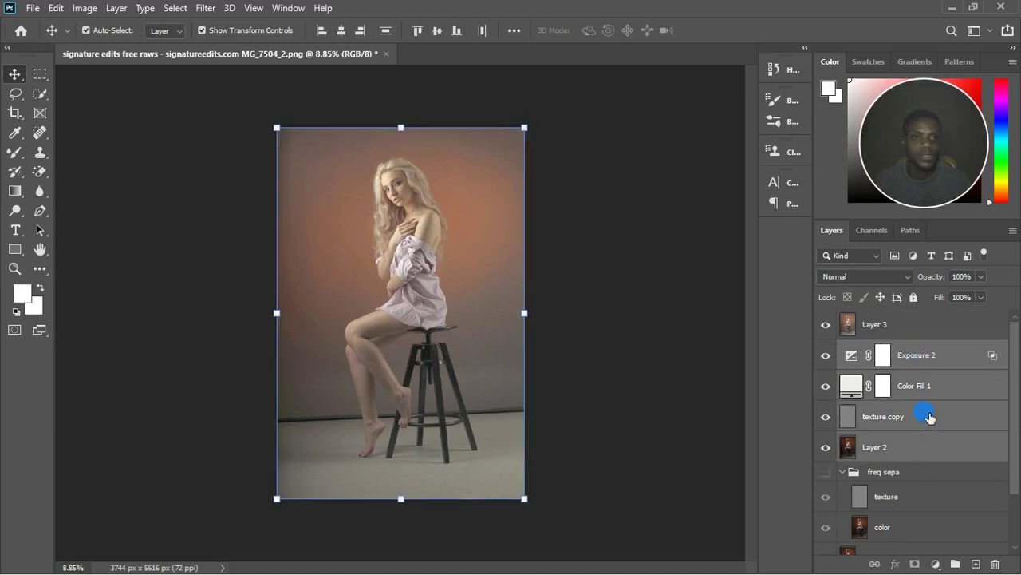
left_click(930, 417, "shift")
left_click(955, 563)
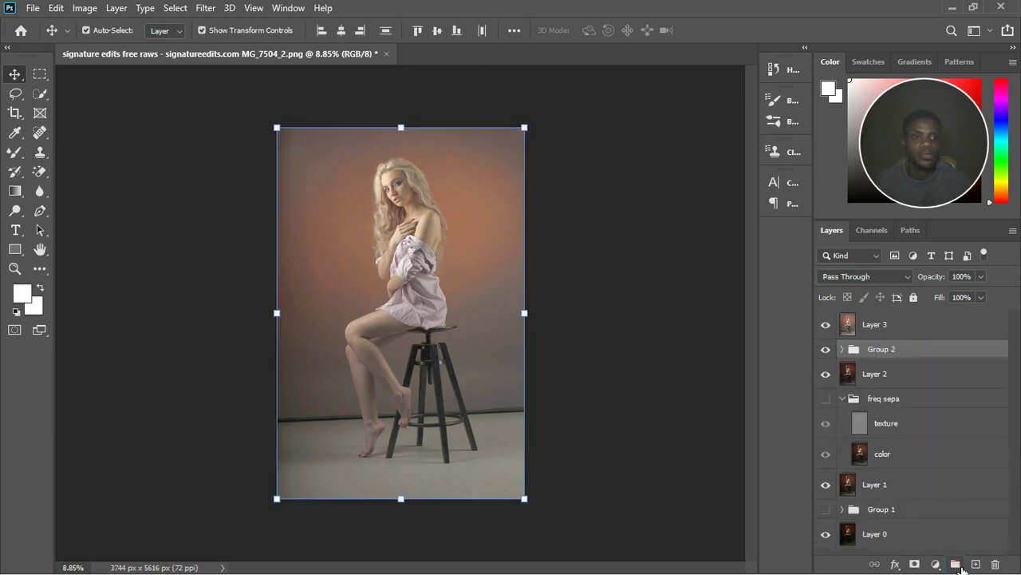
left_click(827, 348)
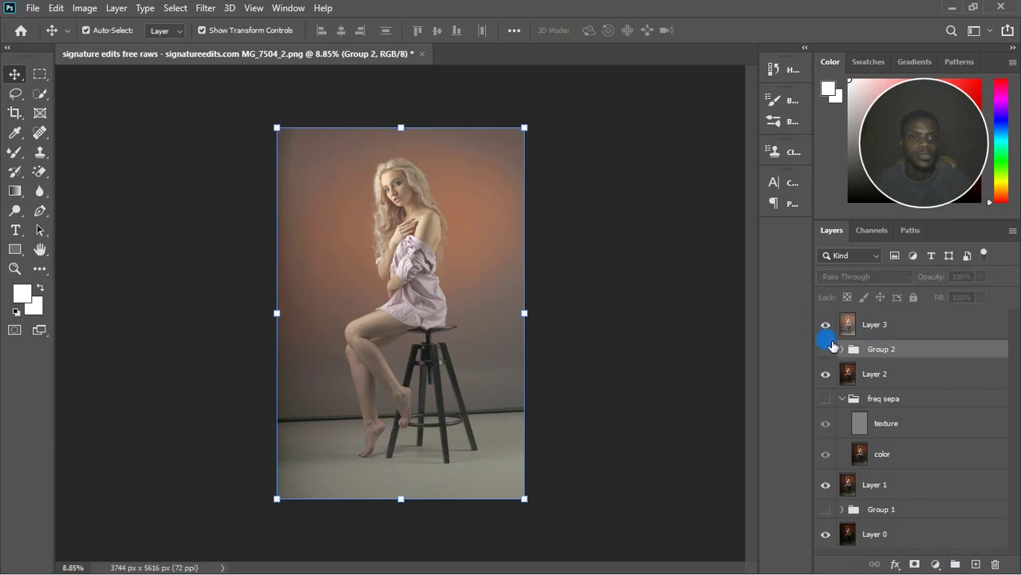
Compare the portrait with the merged layer hidden and shown, and examine the skin texture on the thigh and the shirt.
left_click(832, 328)
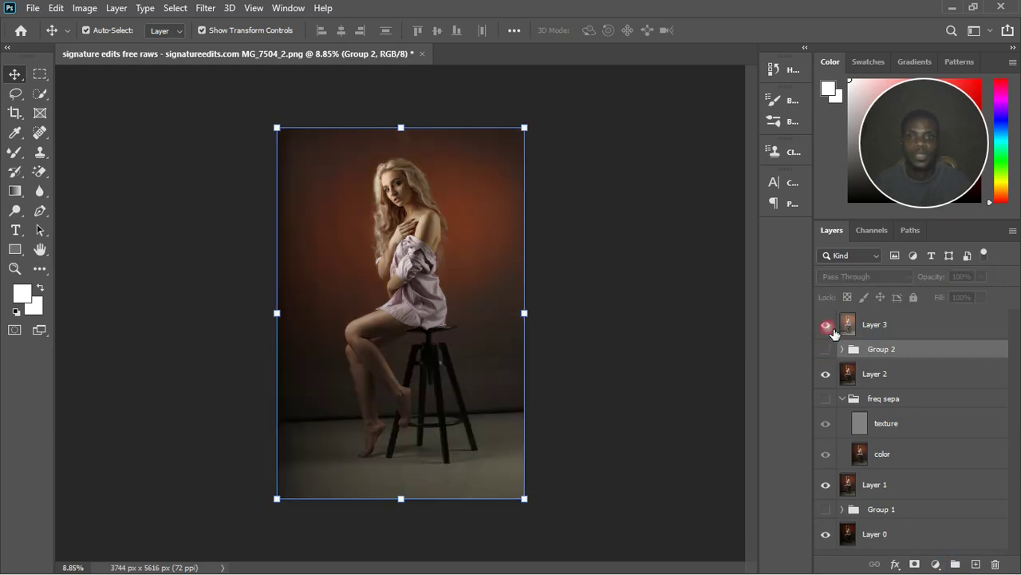
left_click(830, 327)
scroll(395, 170, "up", 3)
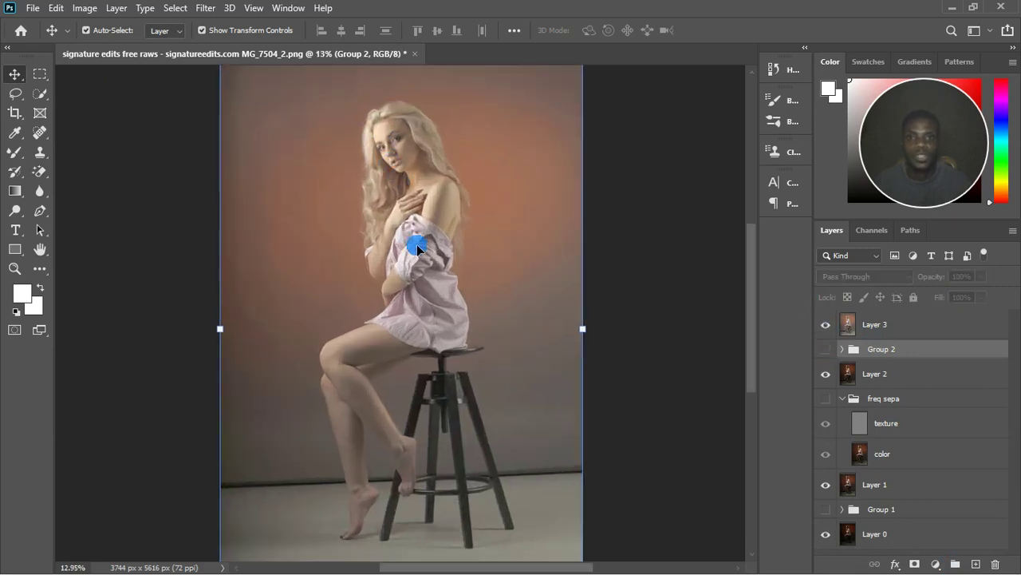
scroll(416, 244, "down", 3)
scroll(405, 300, "up", 5)
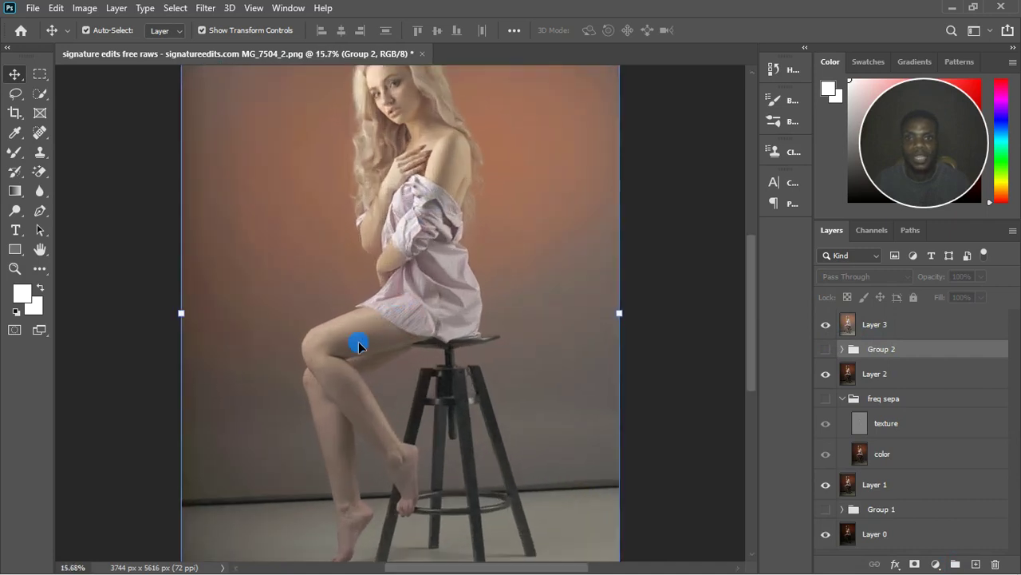
scroll(367, 335, "up", 5)
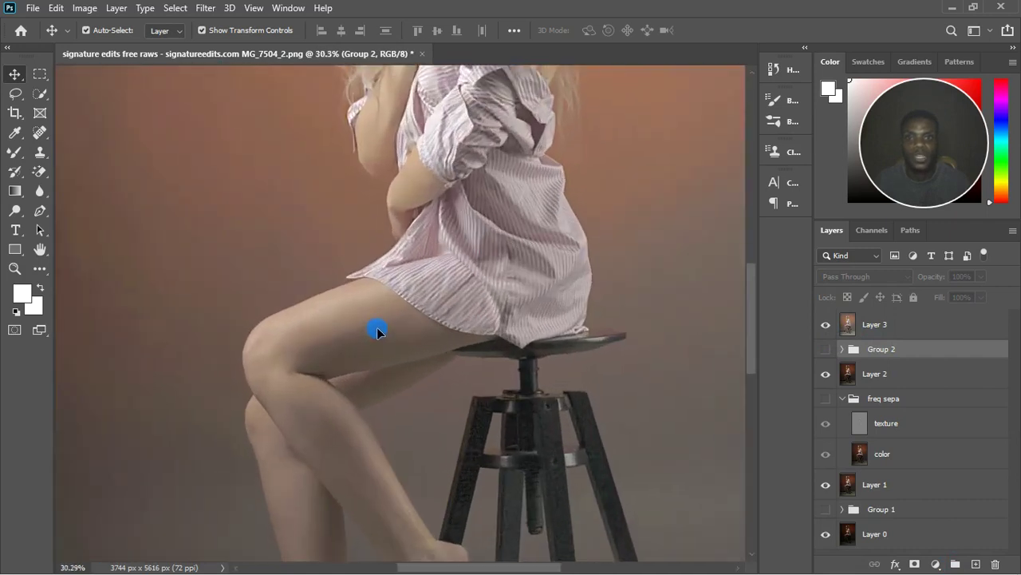
scroll(376, 329, "up", 3)
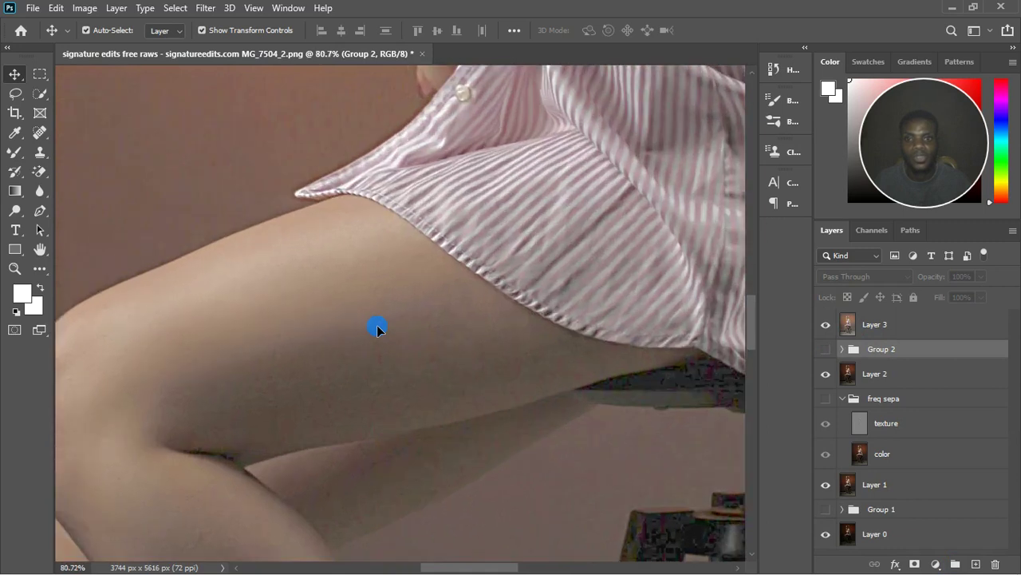
scroll(365, 337, "down", 4)
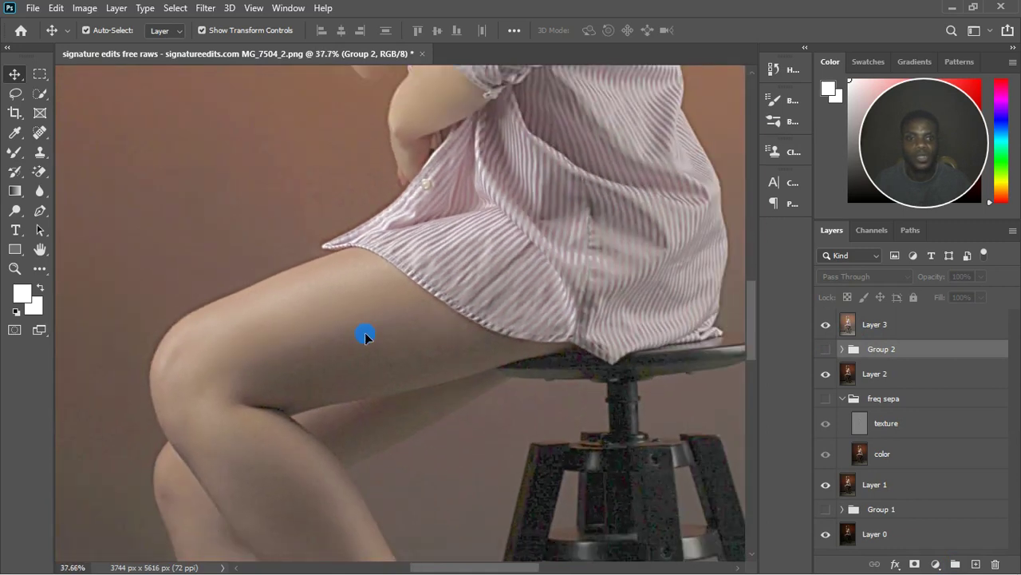
scroll(365, 337, "down", 4)
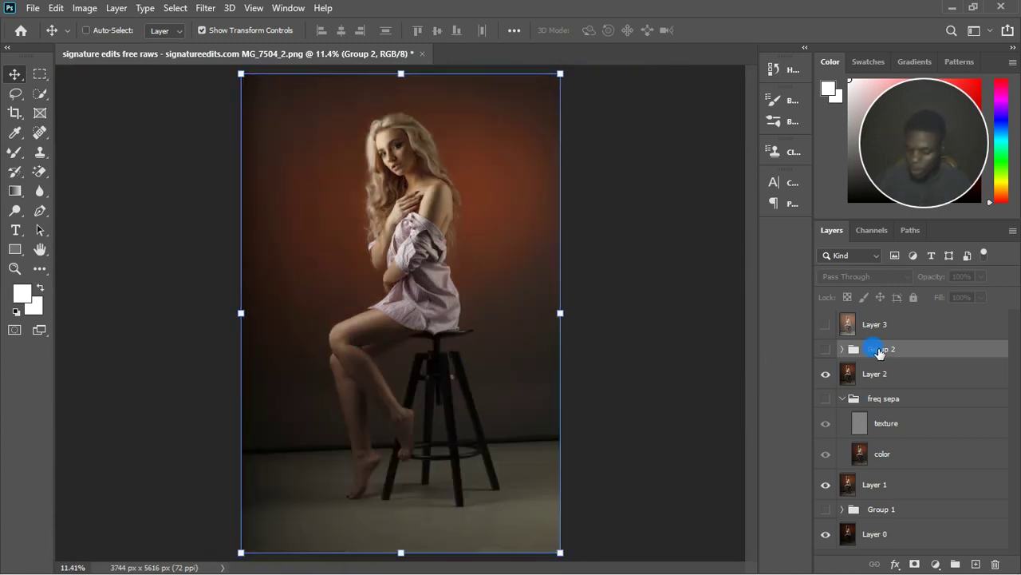
Undo the visibility changes, the layer grouping and the merged layer.
key("ctrl+z")
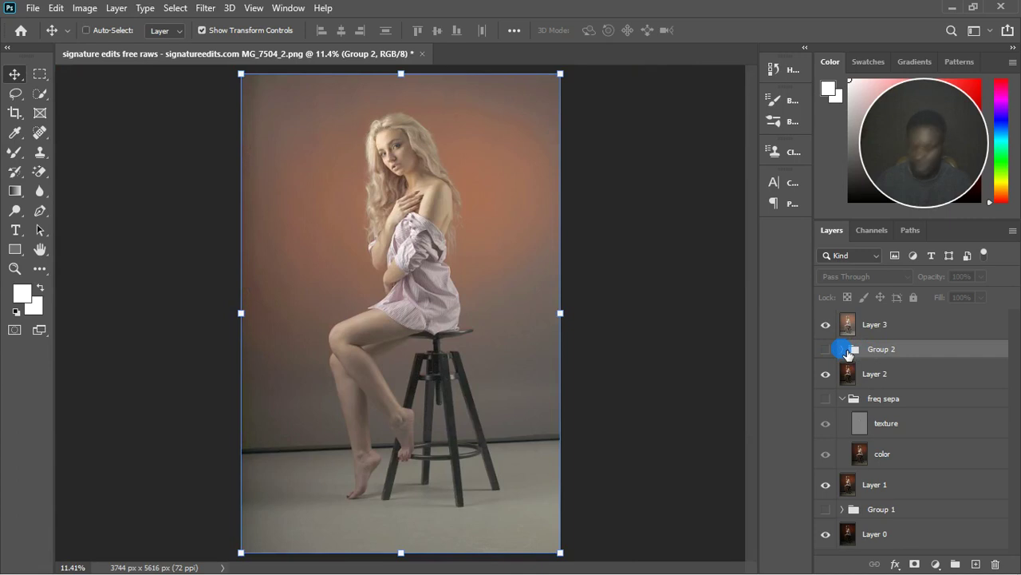
key("ctrl+z")
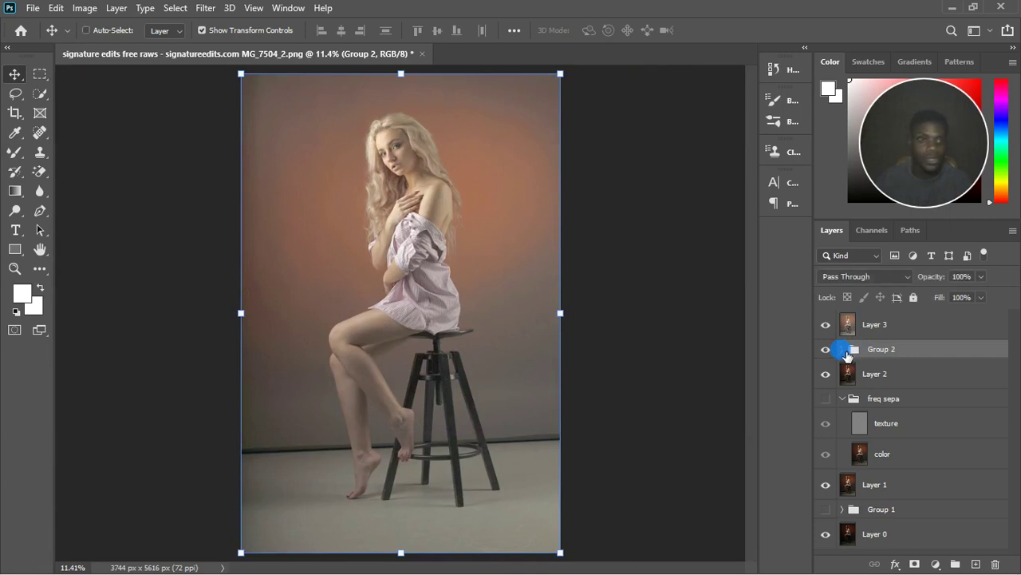
key("ctrl+z")
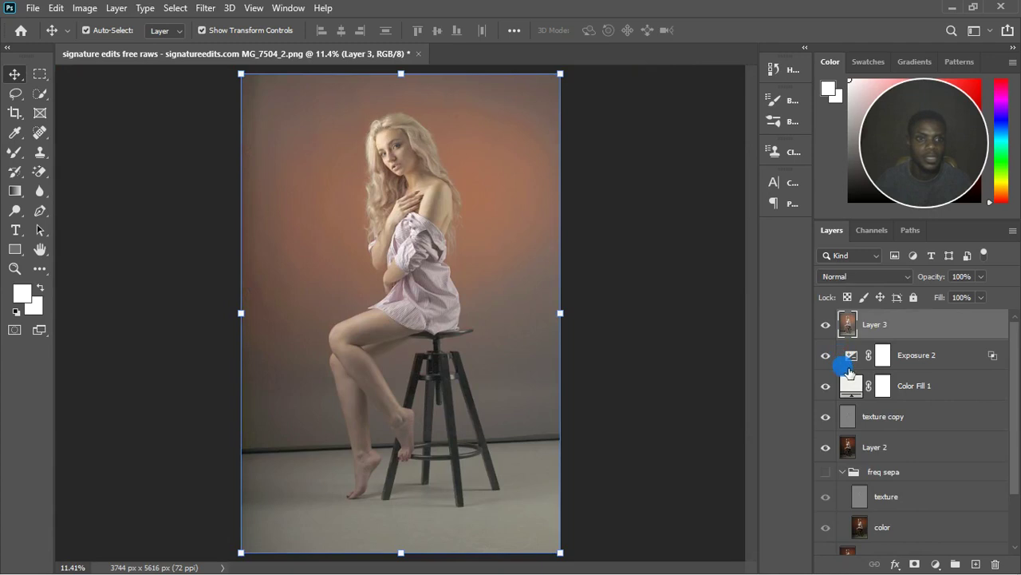
key("ctrl+z")
Add a white layer mask to the texture copy layer.
left_click(855, 384)
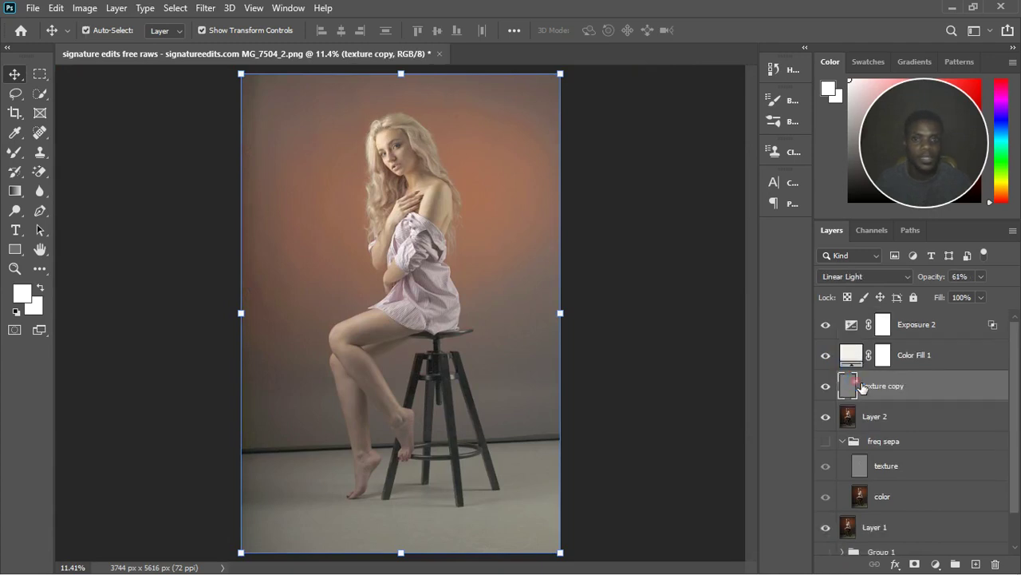
left_click(915, 564)
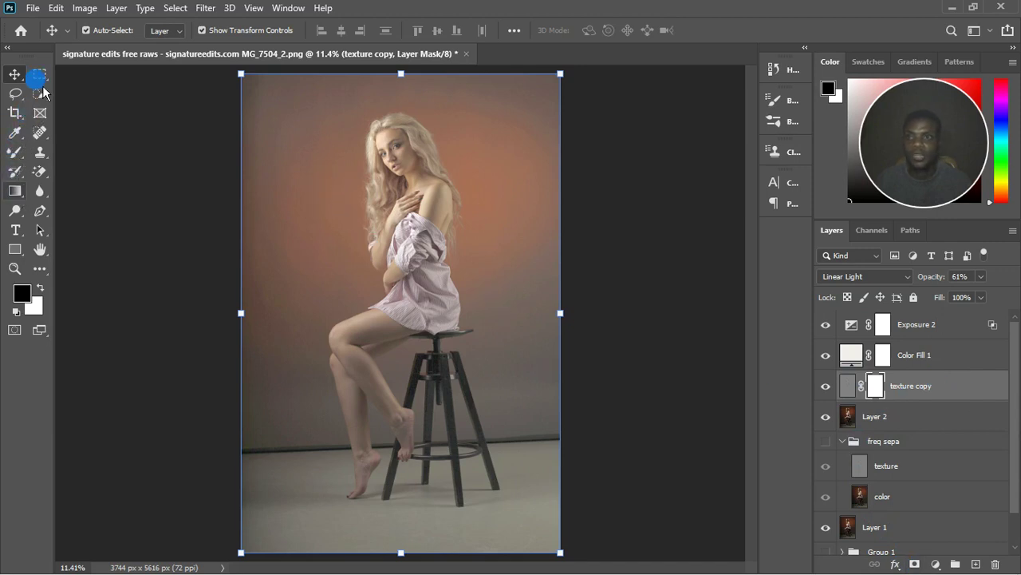
scroll(403, 349, "up", 2)
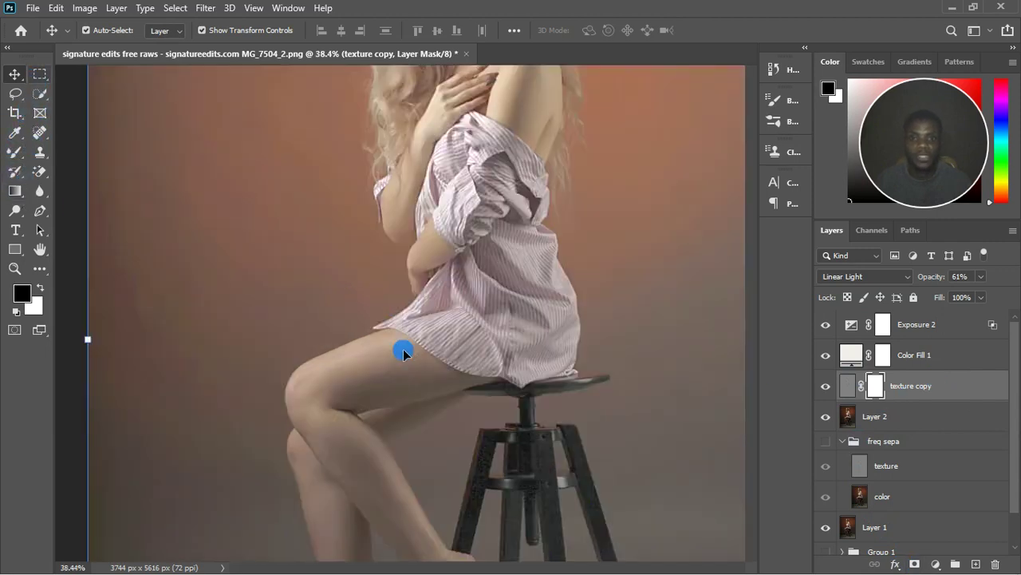
scroll(459, 428, "up", 3)
scroll(458, 428, "up", 3)
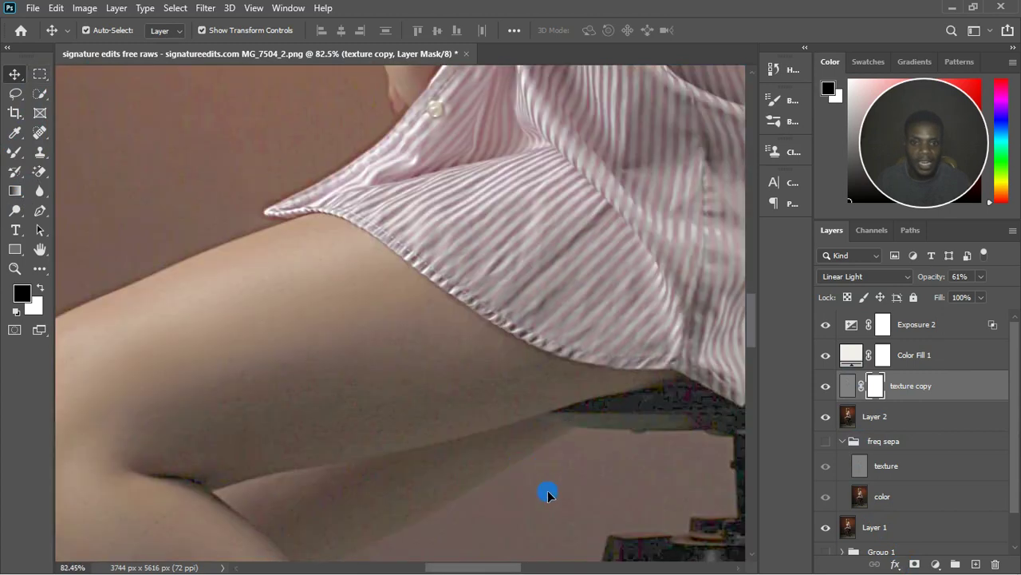
scroll(593, 458, "down", 8)
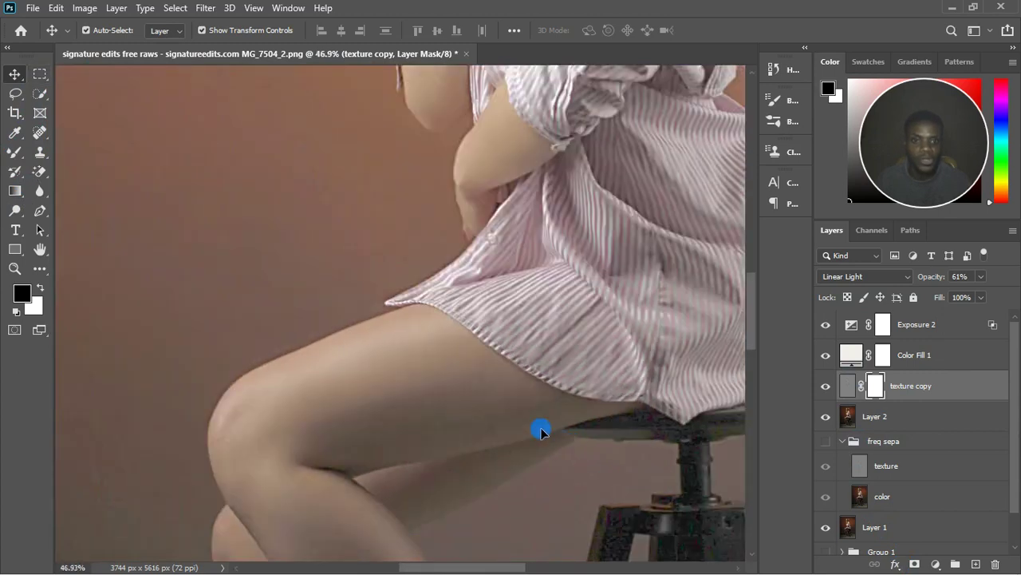
scroll(472, 362, "down", 1)
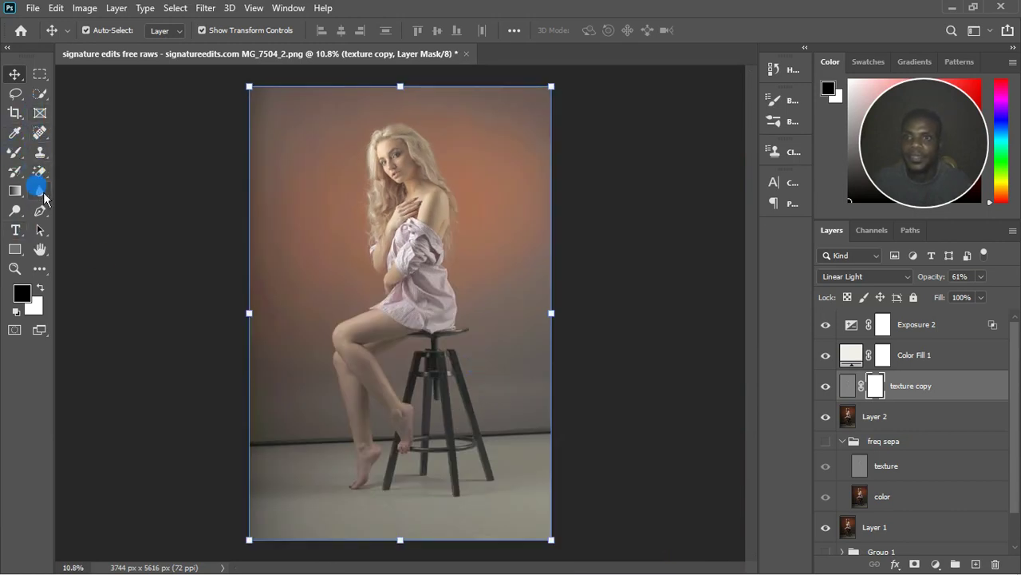
Switch to the Brush tool with black as the painting colour and enlarge the brush to 1000 px.
left_click(16, 154)
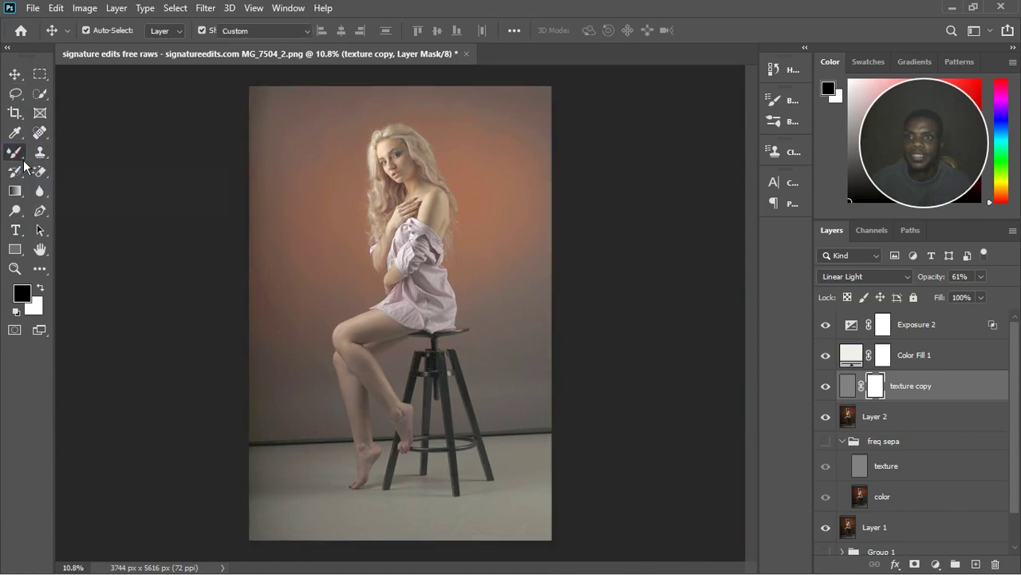
right_click(22, 159)
left_click(87, 151)
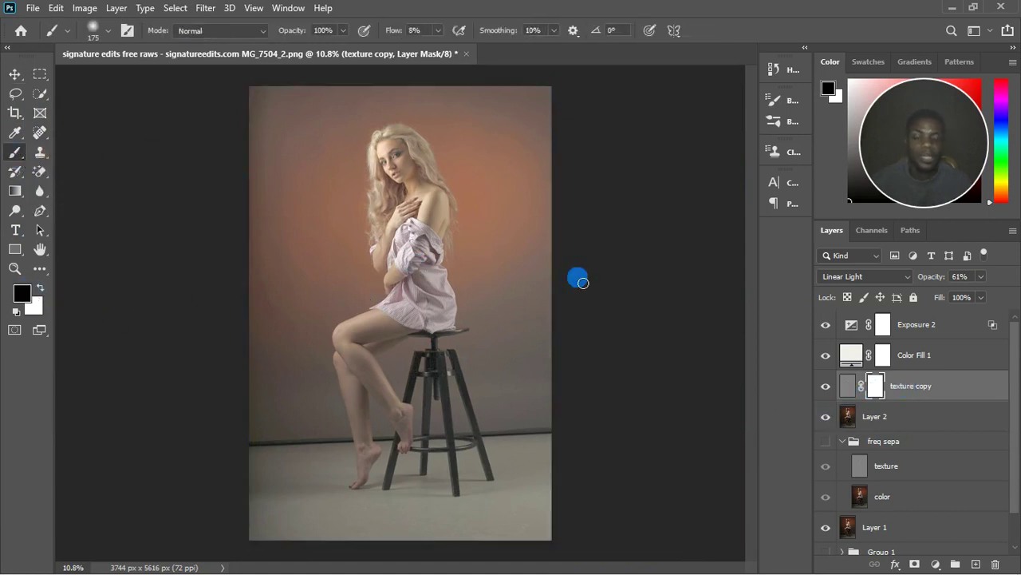
key("bracketright")
key("bracketright")
key("bracketright")
key("bracketright")
key("bracketright")
key("bracketright")
key("bracketright")
key("bracketright")
key("bracketright")
key("bracketright")
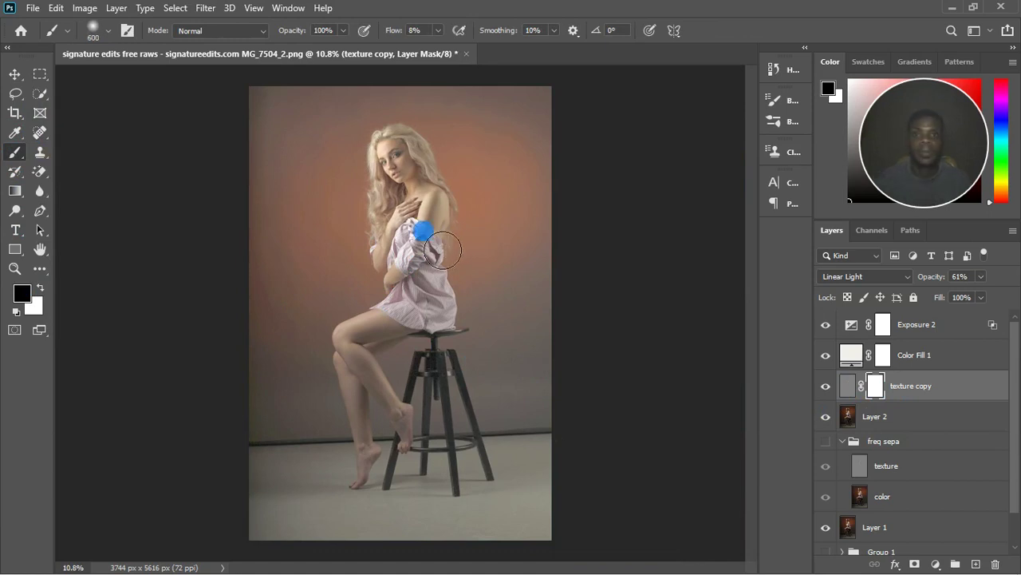
key("bracketright")
key("bracketright")
key("bracketright")
key("bracketright")
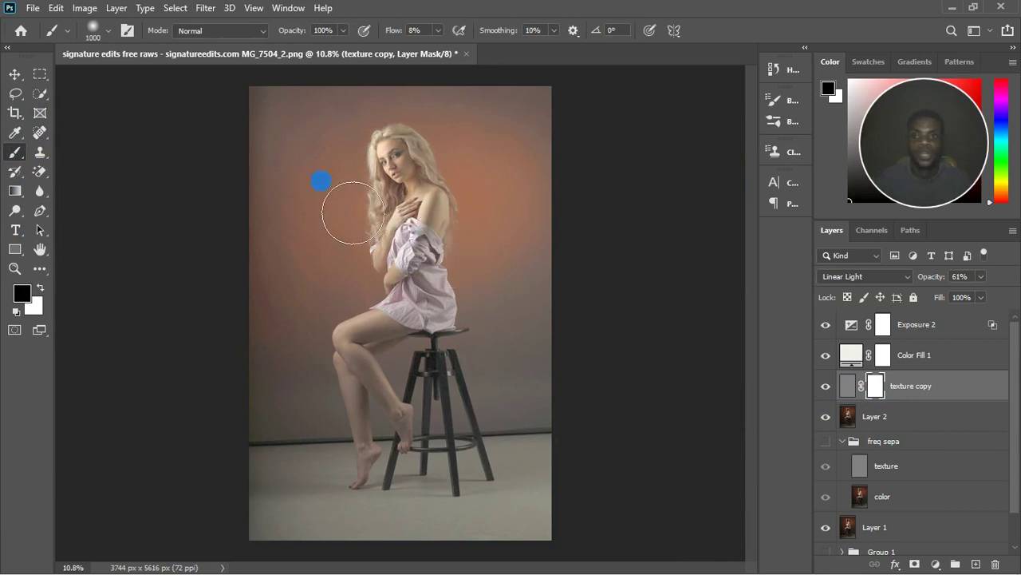
Set the brush flow to 61% and paint the texture copy mask black over the backdrop on the side behind the model's back.
left_click(438, 30)
left_click_drag(447, 52, 482, 53)
left_click(526, 206)
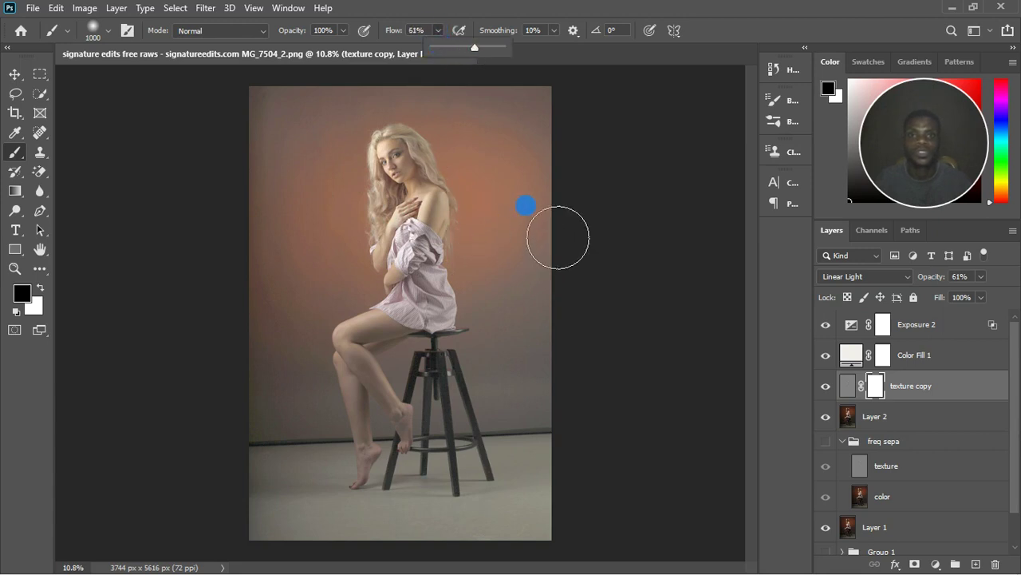
mouse_move(557, 237)
left_mouse_down()
mouse_move(547, 167)
mouse_move(559, 228)
left_mouse_up()
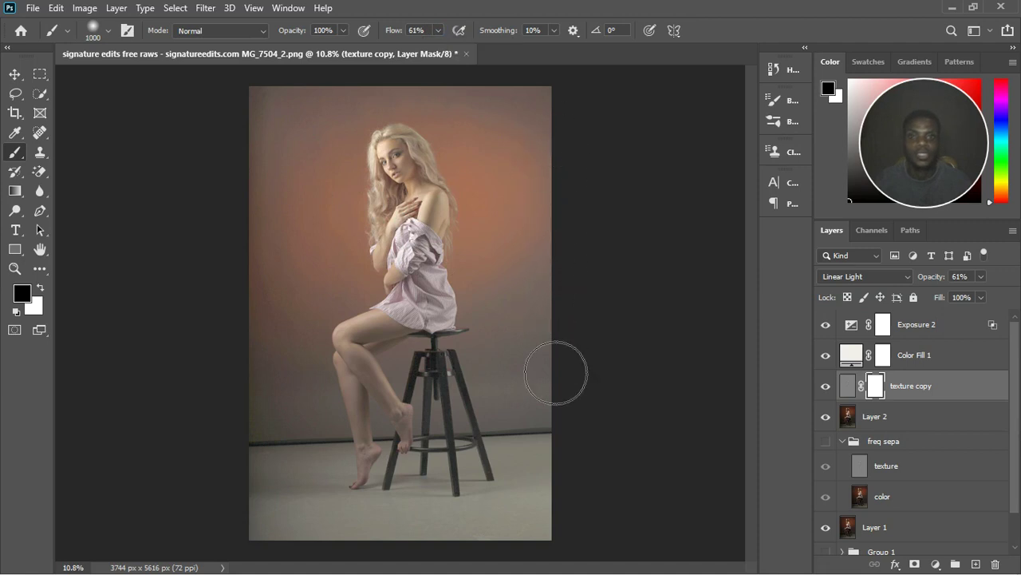
mouse_move(556, 372)
left_mouse_down()
mouse_move(527, 393)
mouse_move(560, 340)
mouse_move(541, 431)
left_mouse_up()
left_click(543, 417)
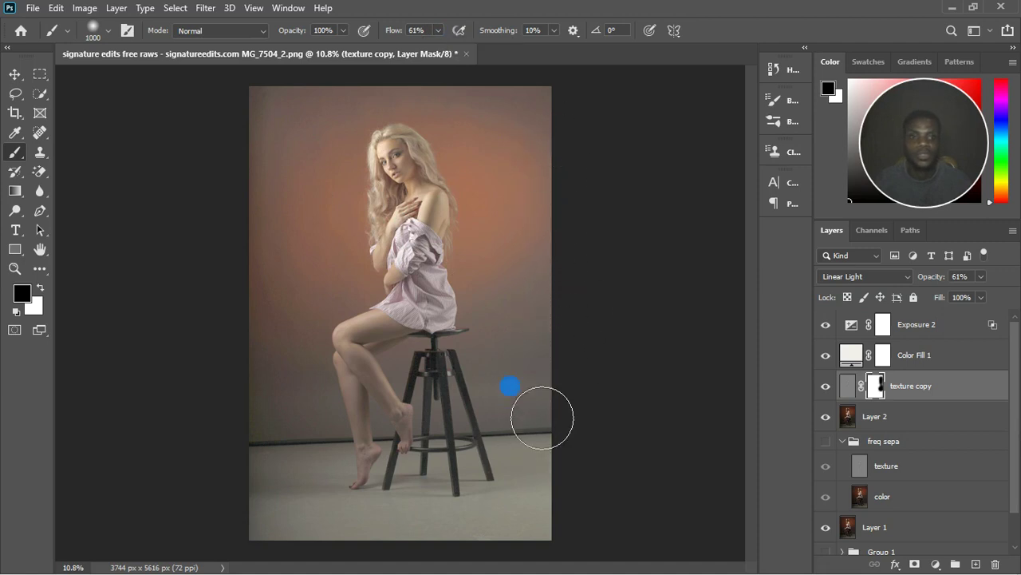
mouse_move(510, 385)
left_mouse_down()
mouse_move(492, 387)
mouse_move(501, 381)
left_mouse_up()
Paint the texture copy mask black over the backdrop and floor around the stool's outer legs.
scroll(502, 380, "up", 4)
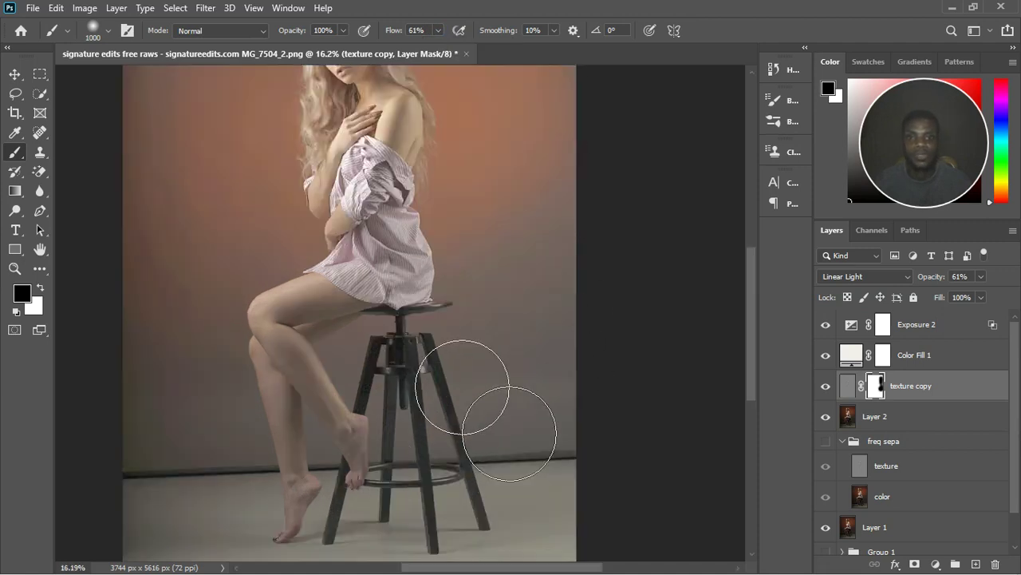
left_click(438, 373)
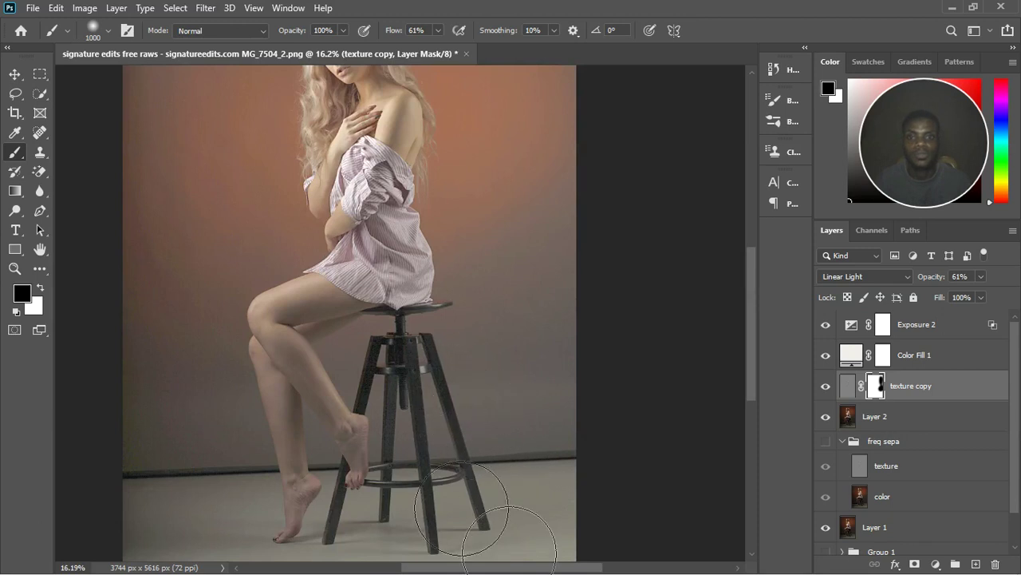
left_click_drag(461, 428, 385, 345)
Reduce the brush to 400 px and mask the texture out of the stool, the gaps between its legs and the adjacent backdrop.
key("bracketleft")
key("bracketleft")
key("bracketleft")
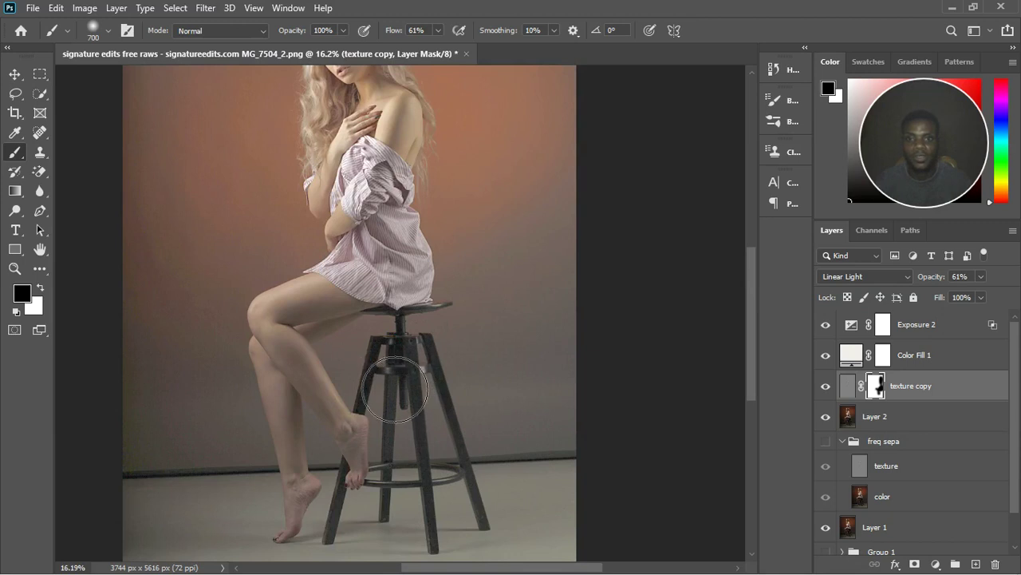
scroll(374, 347, "up", 3)
key("bracketleft")
key("bracketleft")
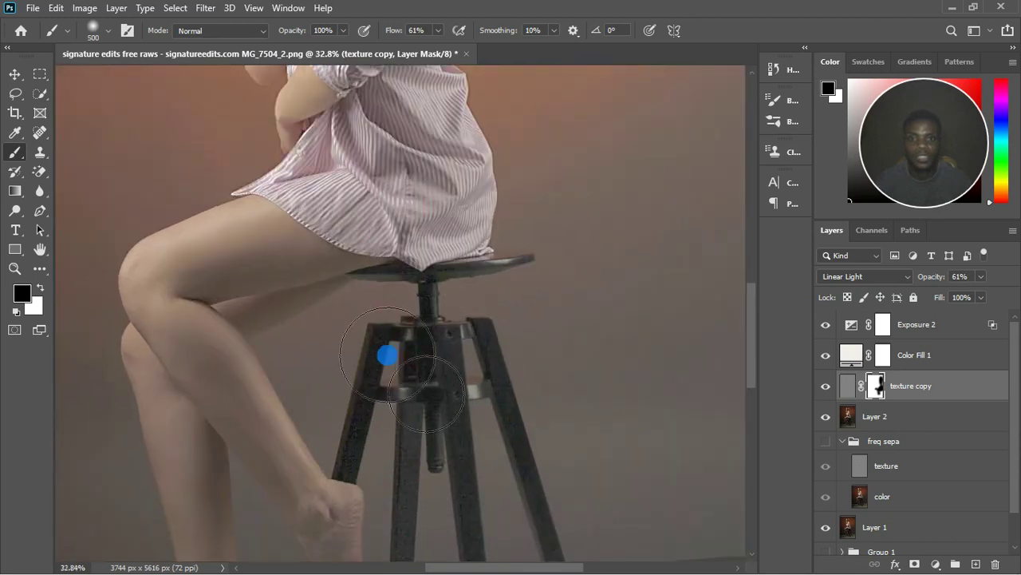
key("bracketleft")
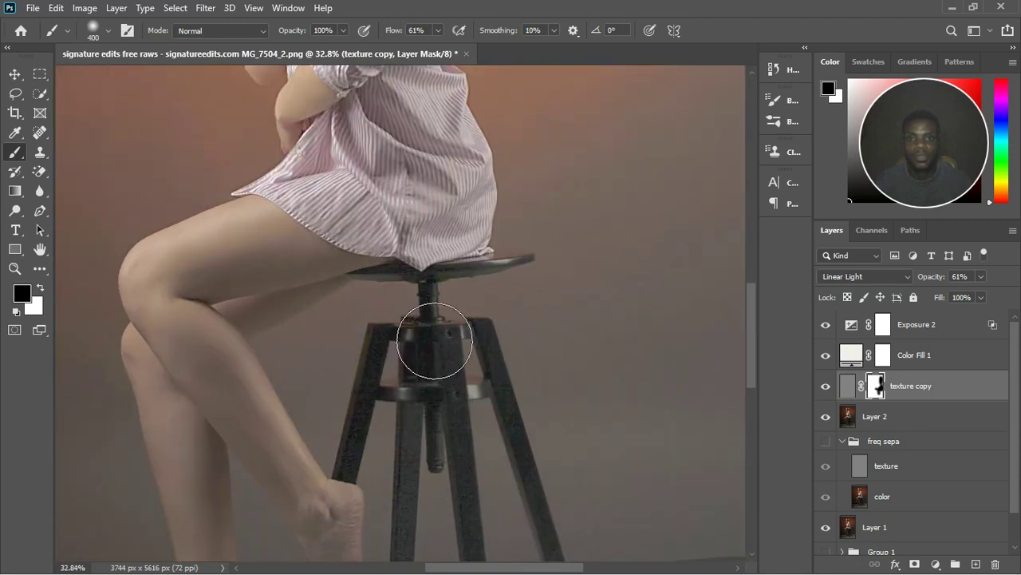
mouse_move(435, 318)
left_mouse_down()
mouse_move(474, 355)
mouse_move(456, 403)
left_mouse_up()
mouse_move(416, 457)
left_mouse_down()
mouse_move(390, 444)
mouse_move(387, 465)
left_mouse_up()
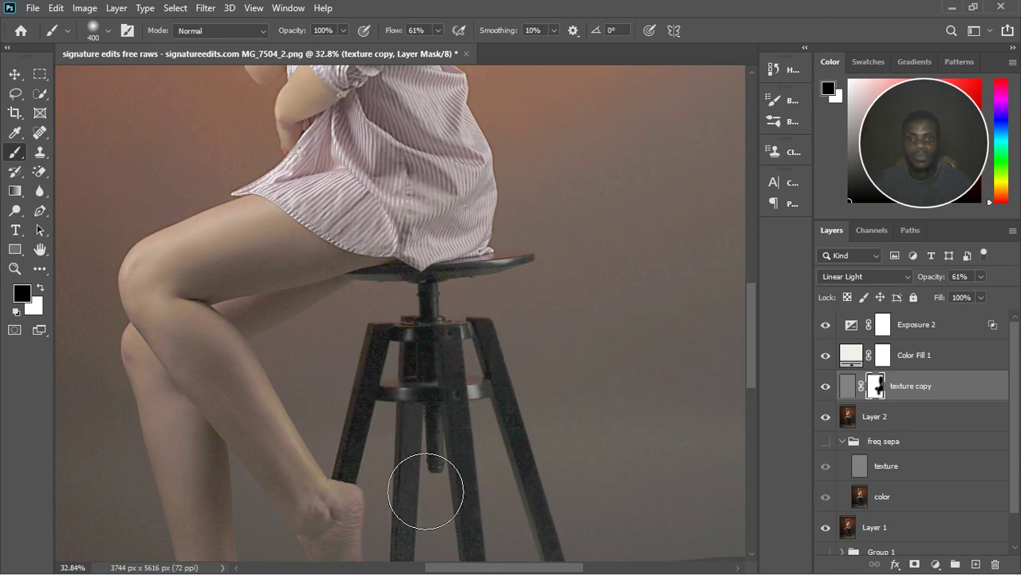
left_click(631, 354)
right_click(589, 380, "alt")
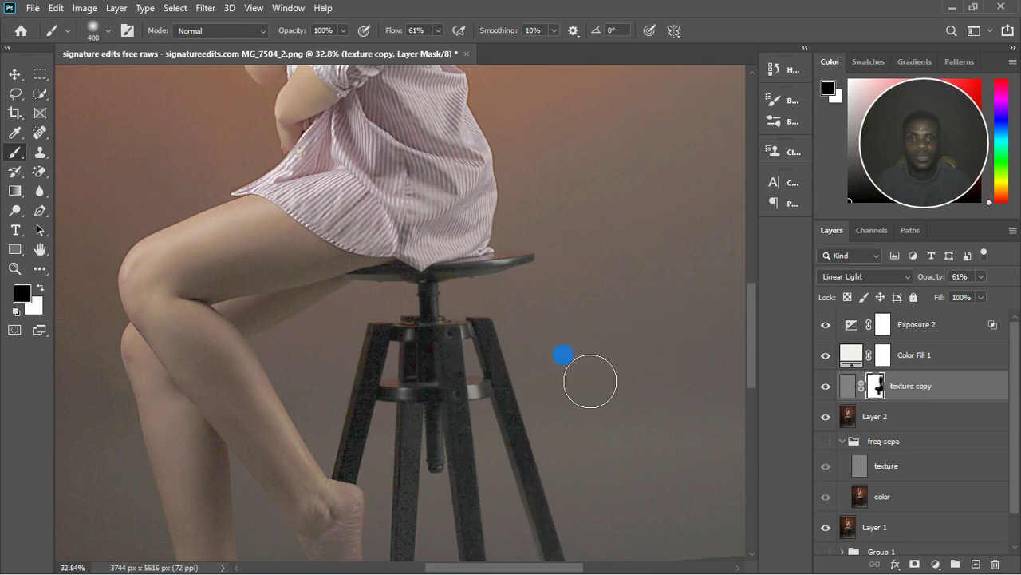
Mask the texture out of the floor and backdrop around the model's lower legs and feet with a 250 px brush.
scroll(513, 420, "down", 8)
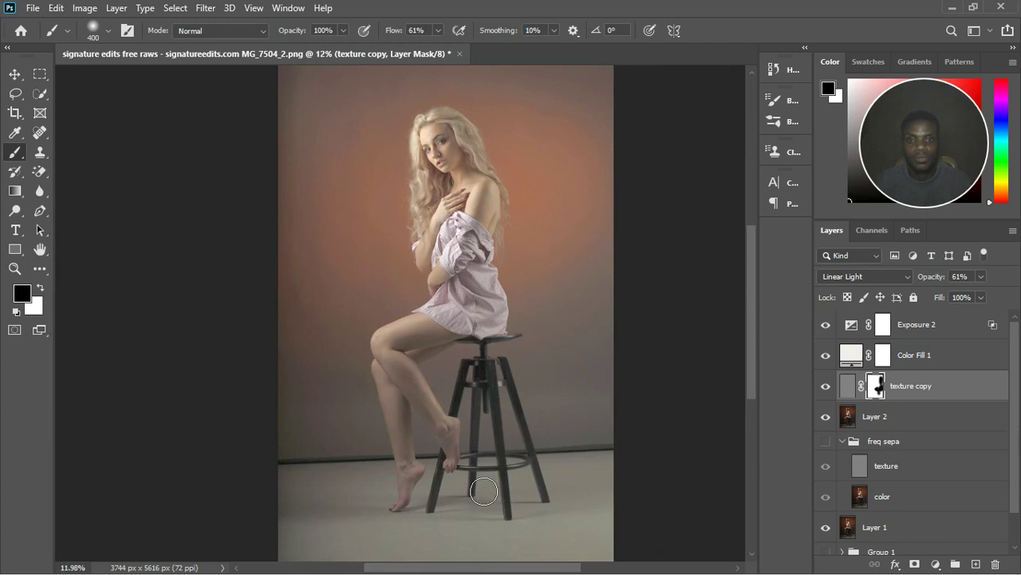
left_click_drag(452, 454, 436, 454)
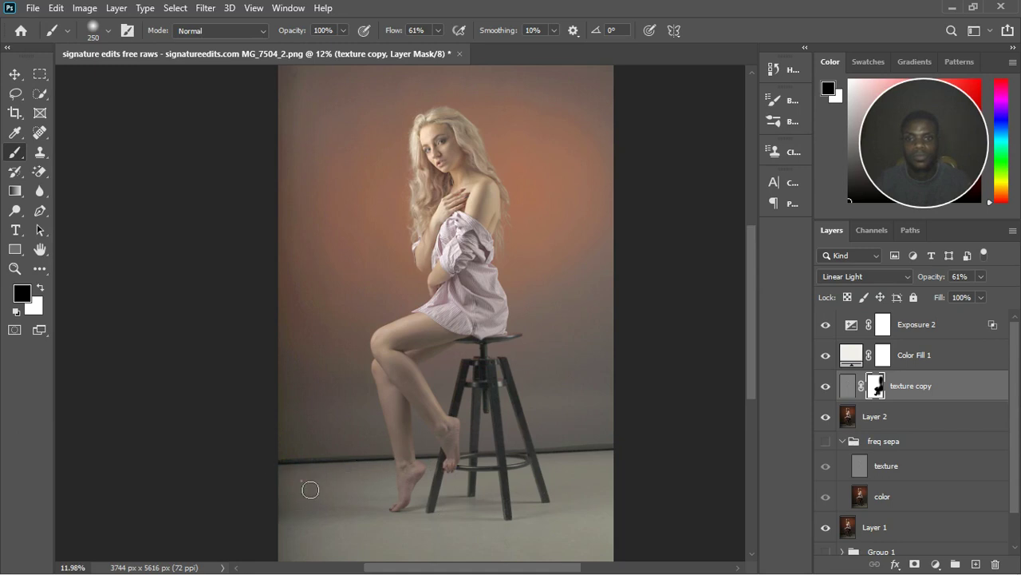
left_click(363, 445)
Enlarge the brush to 800 px and mask the texture out of the remaining backdrop and floor around the model.
key("]")
key("]")
key("]")
key("]")
key("]")
key("]")
left_click(375, 406)
key("]")
key("]")
key("]")
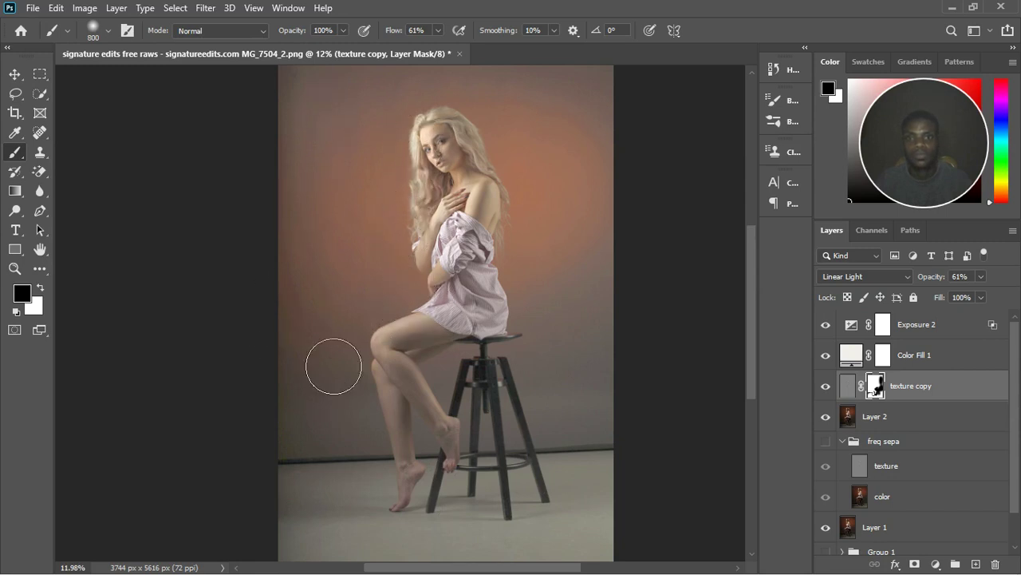
left_click_drag(334, 366, 382, 573)
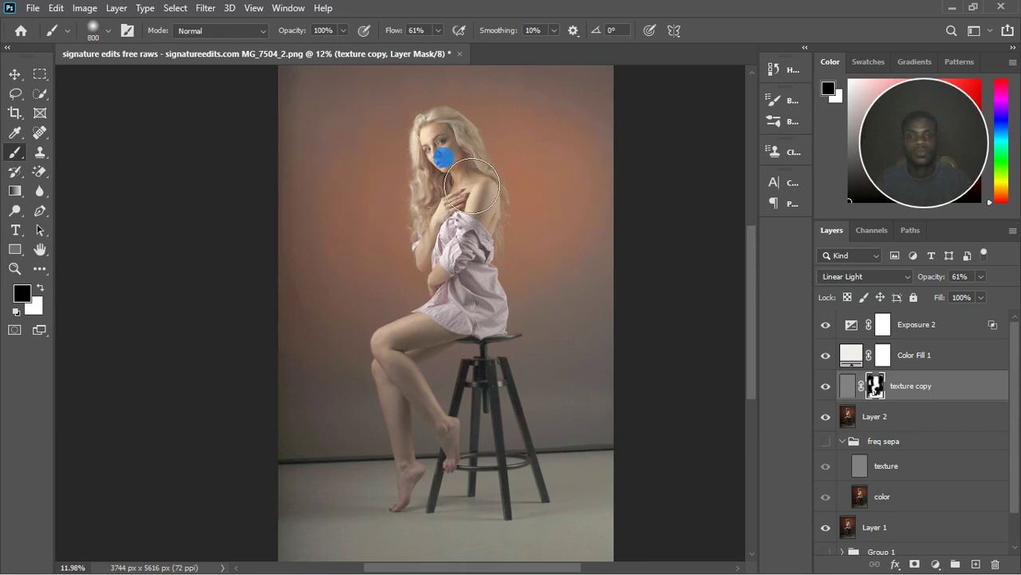
Reduce the brush to 300 px and mask the texture out of the folds of the shirt's upper sleeve.
scroll(461, 152, "up", 3)
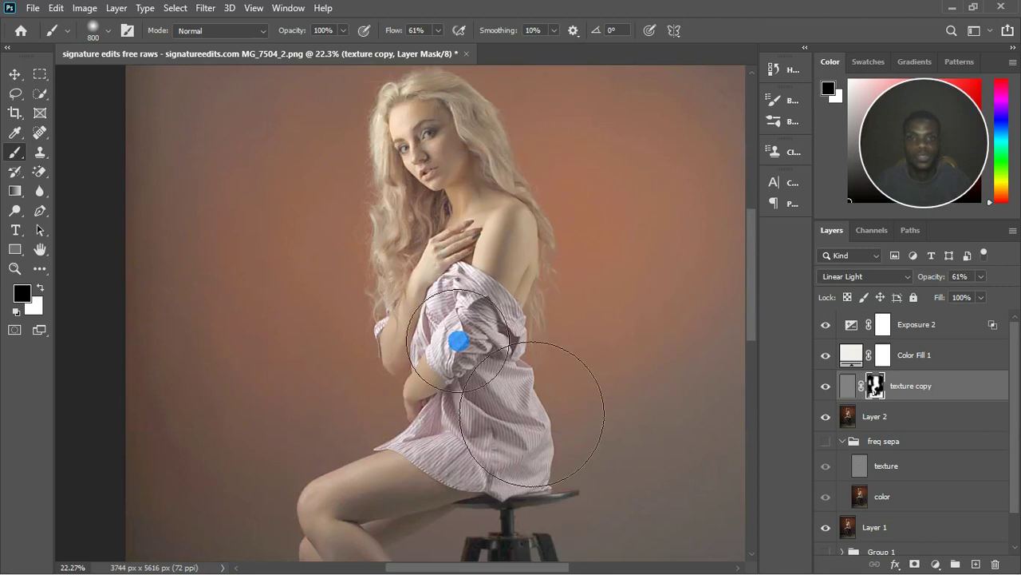
key("bracketleft")
key("bracketleft")
key("bracketleft")
key("bracketleft")
key("bracketleft")
scroll(459, 342, "up", 3)
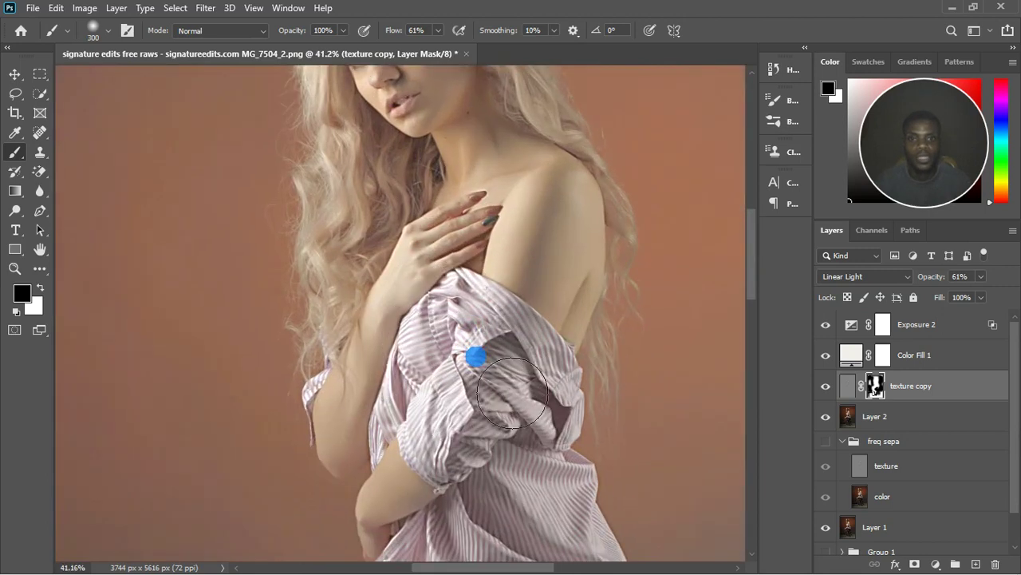
mouse_move(476, 358)
left_mouse_down()
mouse_move(490, 363)
mouse_move(470, 375)
mouse_move(463, 431)
mouse_move(526, 425)
left_mouse_up()
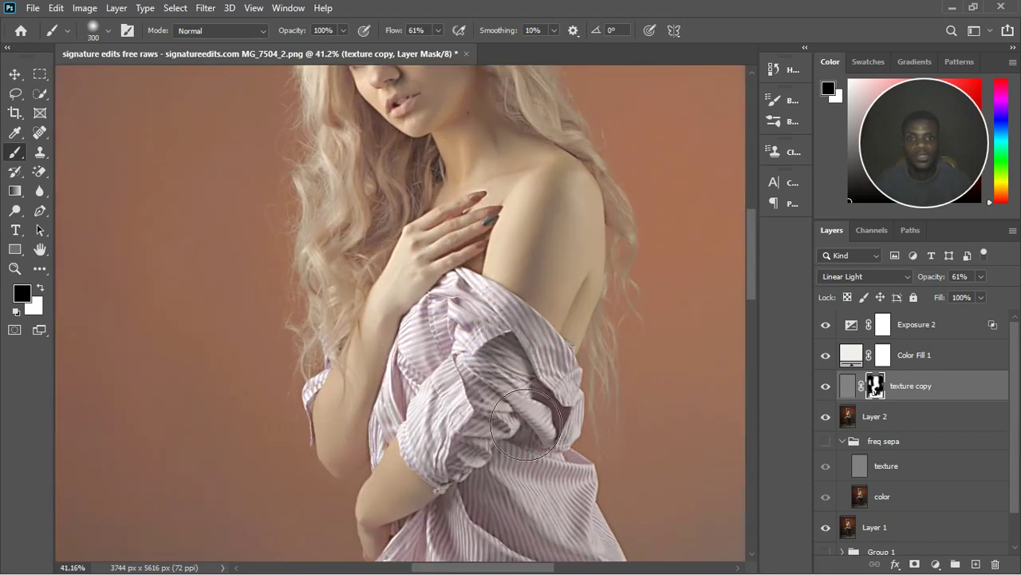
Raise the texture copy layer's opacity to 77% while judging the detail on the face and hair.
scroll(534, 451, "down", 3)
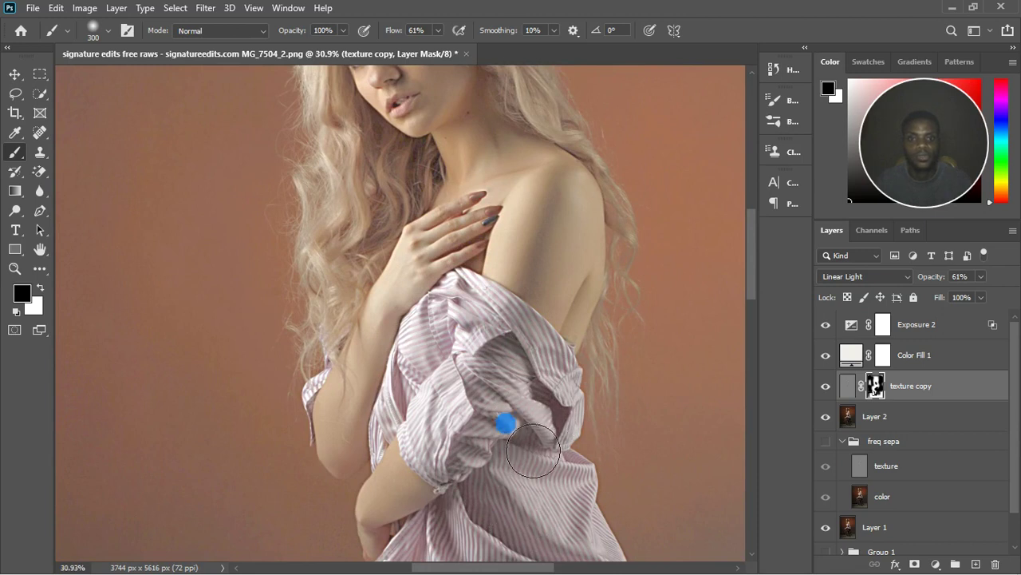
scroll(533, 451, "down", 2)
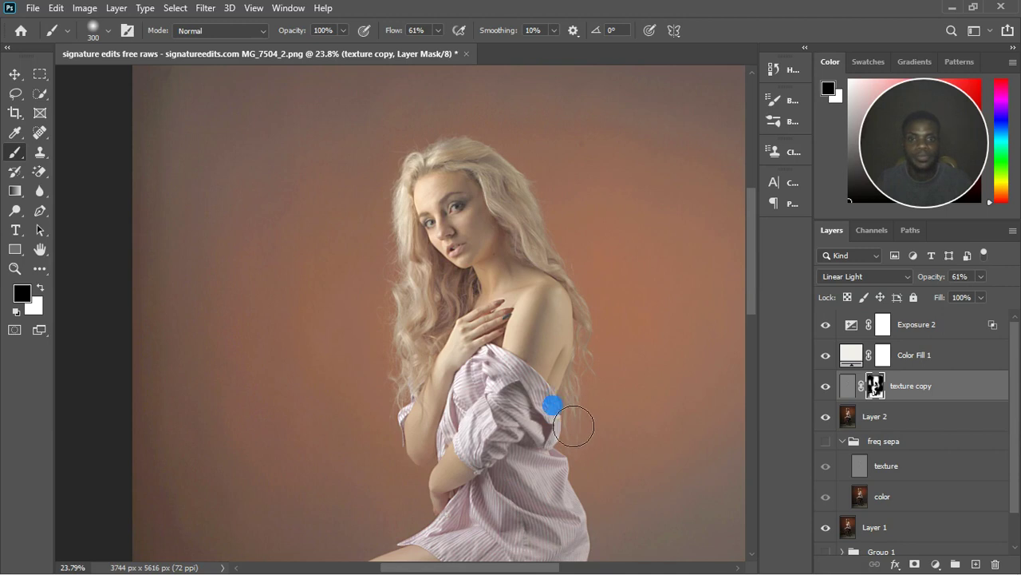
scroll(547, 406, "down", 3)
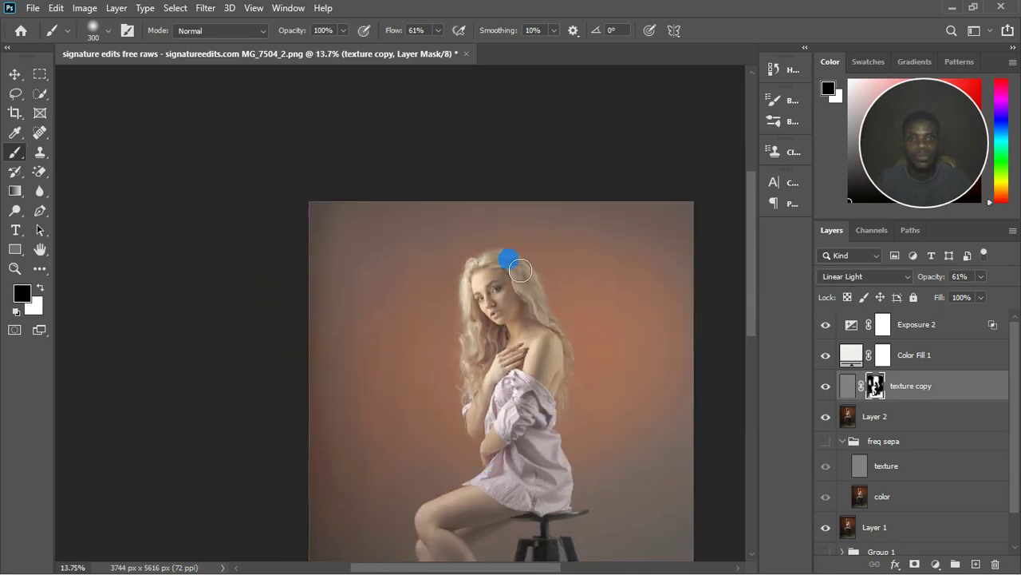
scroll(510, 272, "up", 4)
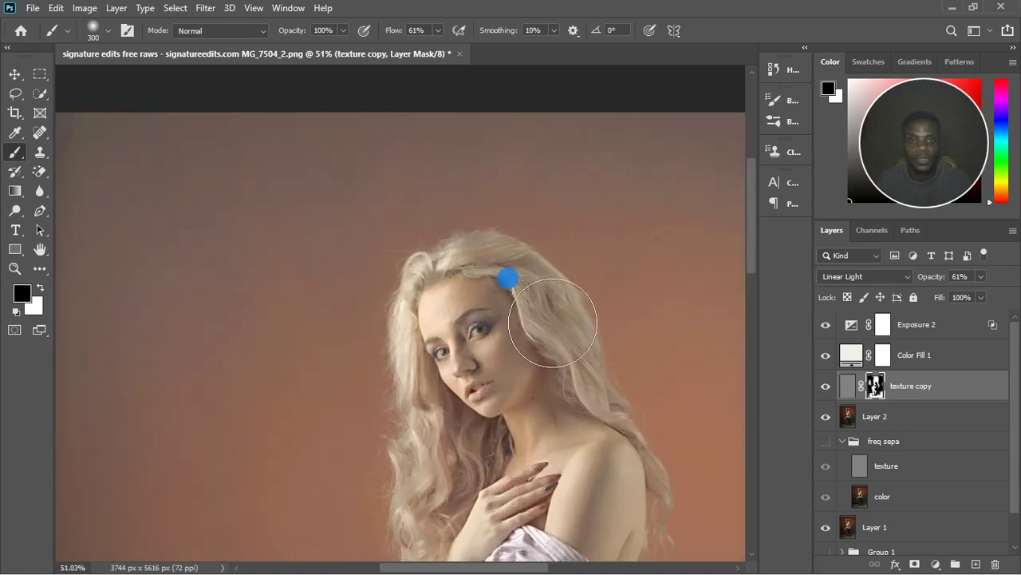
scroll(537, 308, "up", 2)
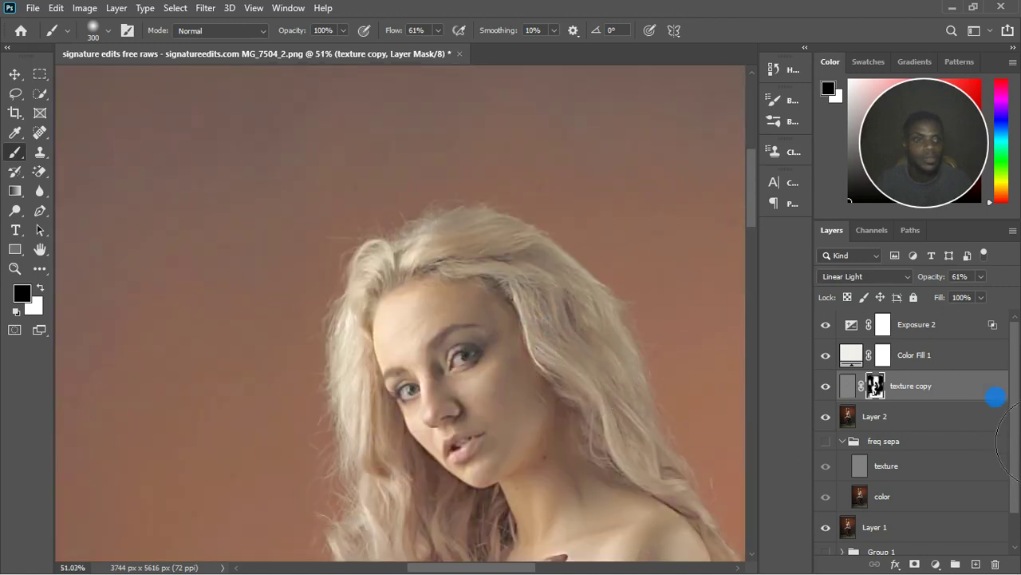
left_click(981, 276)
left_click_drag(989, 308, 1002, 311)
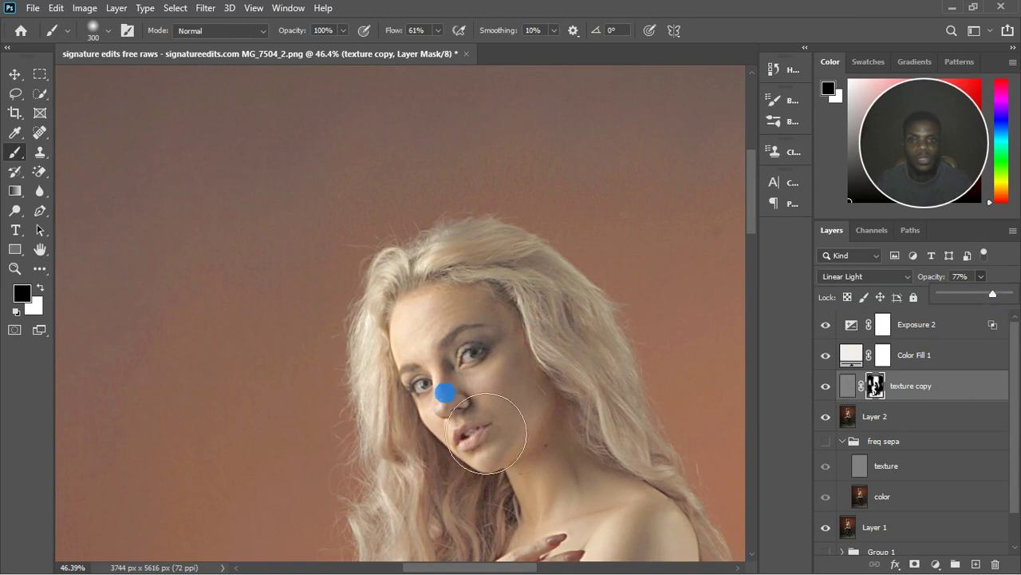
Mask the texture out of the backdrop between the model's thigh and the stool with the 300 px brush.
scroll(447, 383, "down", 3)
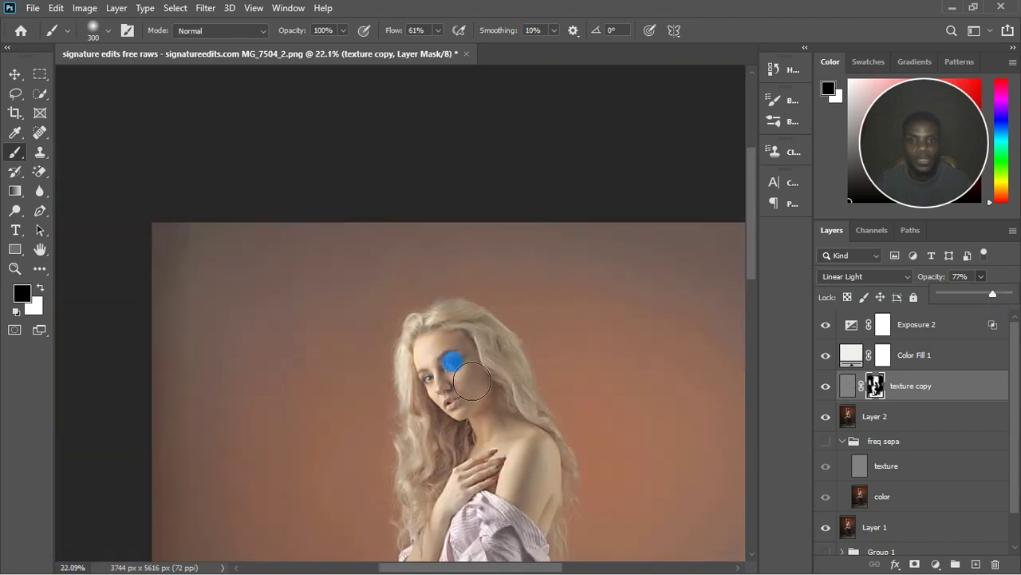
scroll(479, 303, "down", 5)
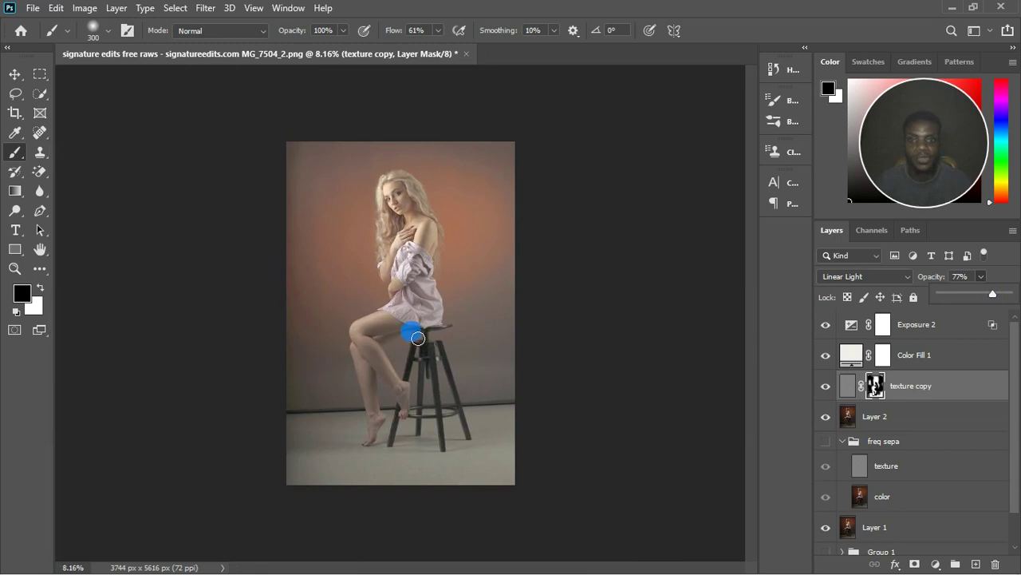
scroll(415, 351, "up", 5)
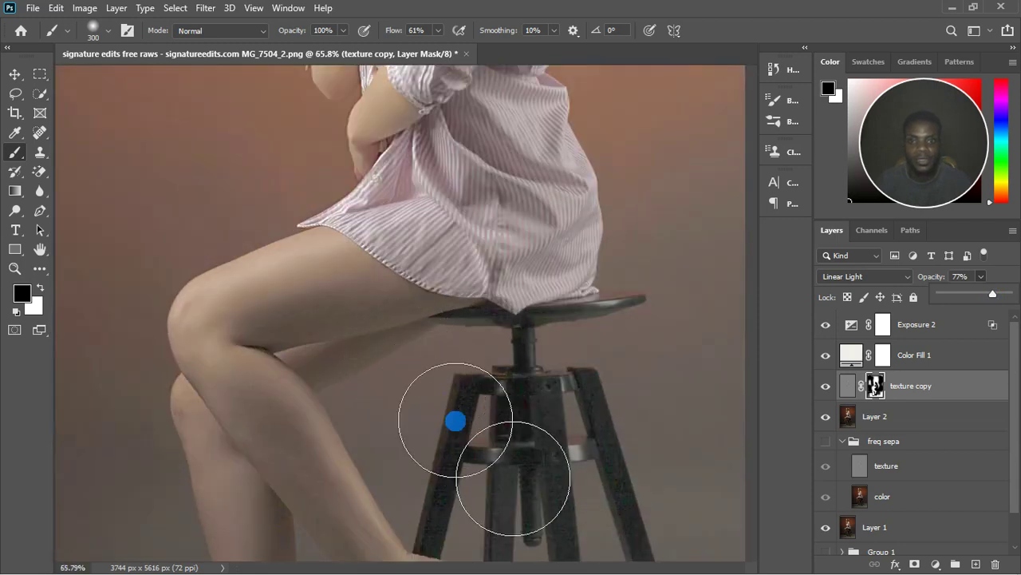
scroll(456, 421, "up", 2)
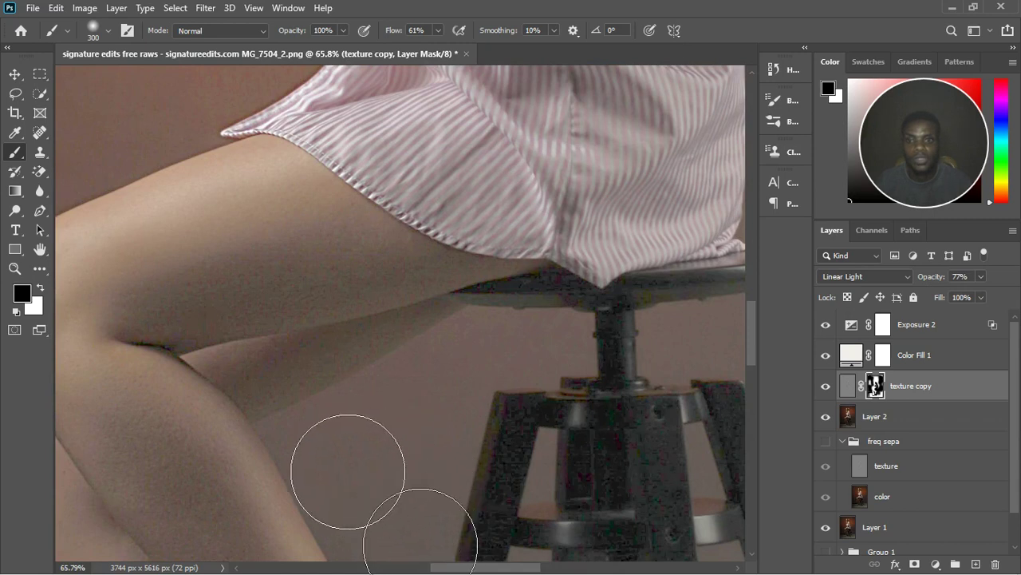
left_click(420, 389)
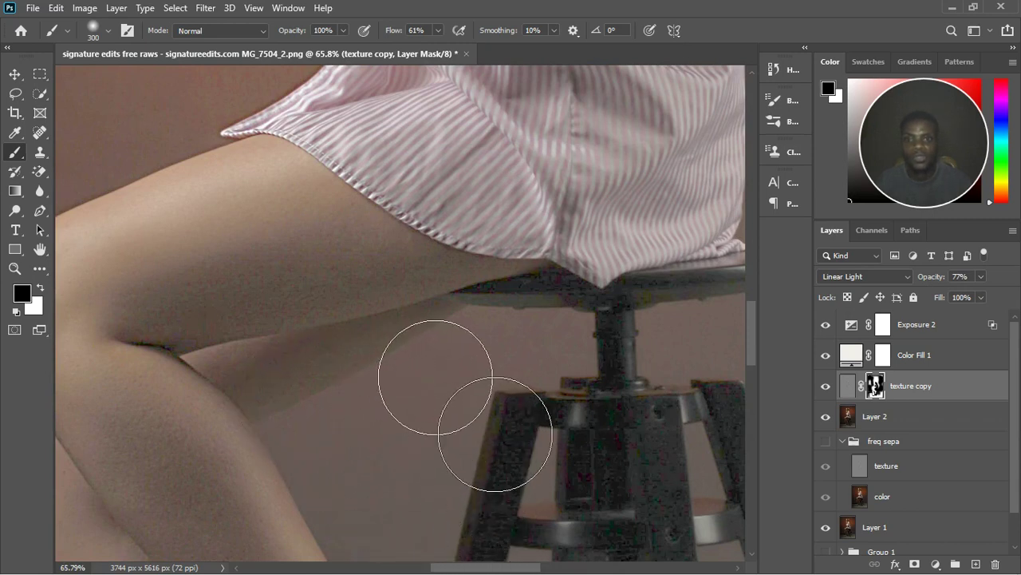
left_click(471, 365)
right_click(543, 387)
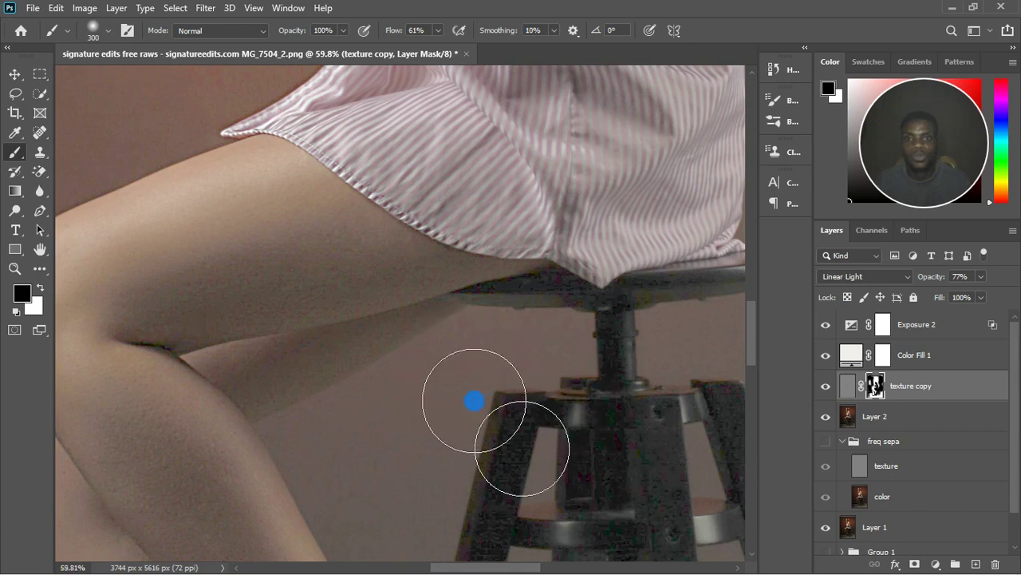
Stamp the visible layers into a new layer above Exposure 2, and select the Exposure 2 layer again.
scroll(470, 402, "down", 4)
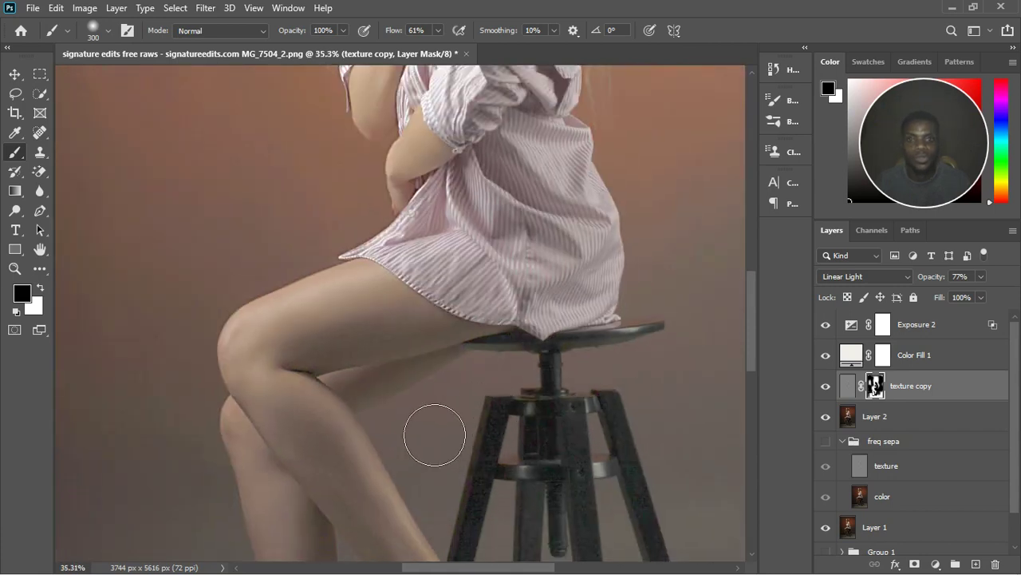
scroll(495, 399, "down", 2)
scroll(517, 420, "down", 2)
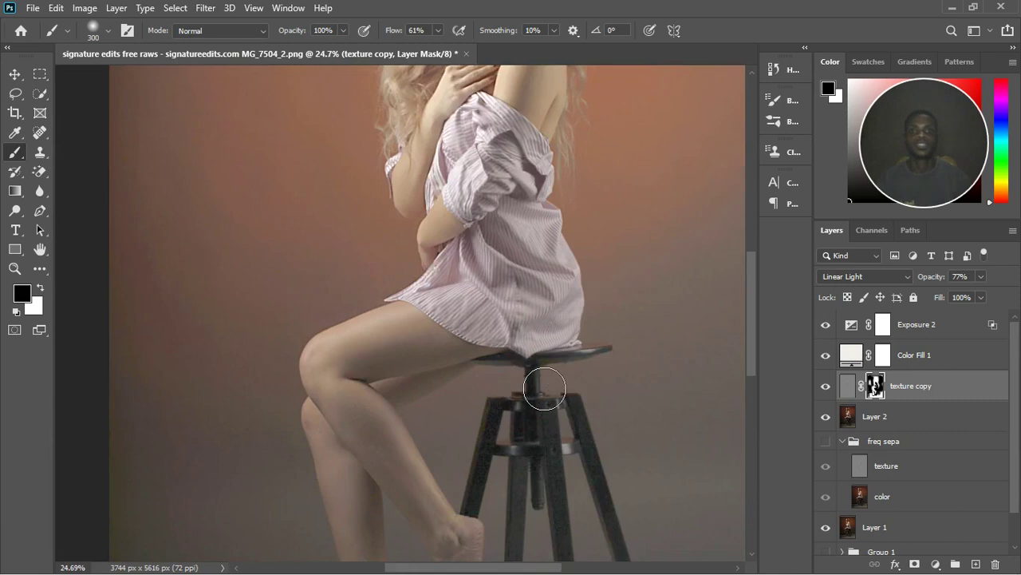
scroll(531, 345, "down", 3)
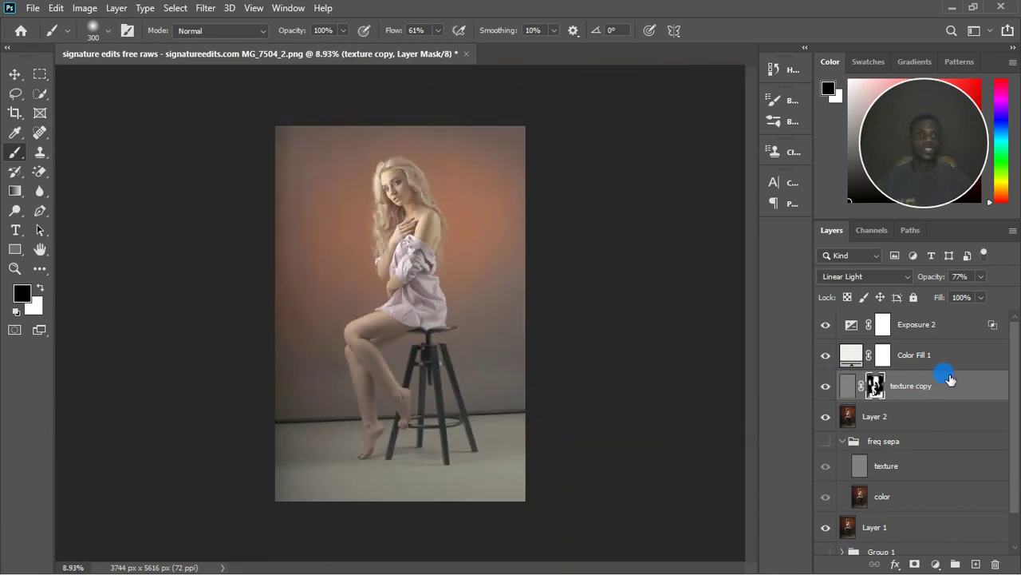
left_click(925, 328)
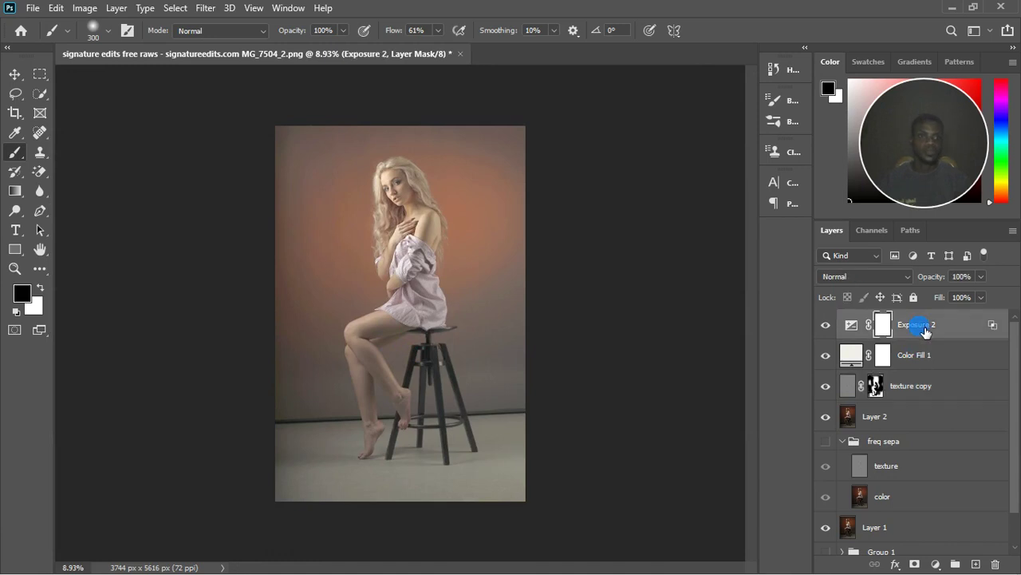
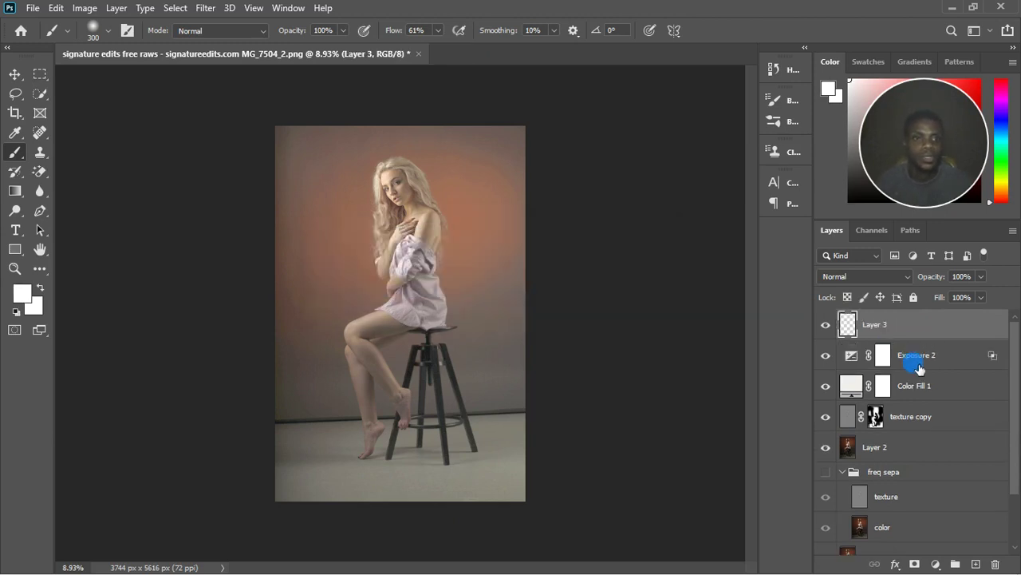
left_click(919, 367)
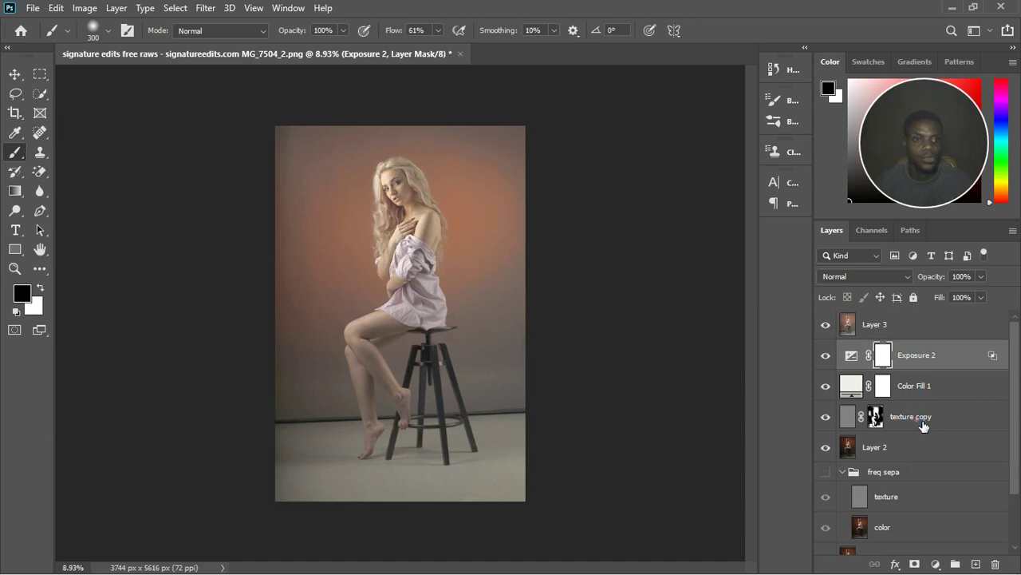
Group the layers from Exposure 2 down to texture copy, hide the group, and select Layer 3.
left_click(919, 423, "shift")
left_click(955, 563)
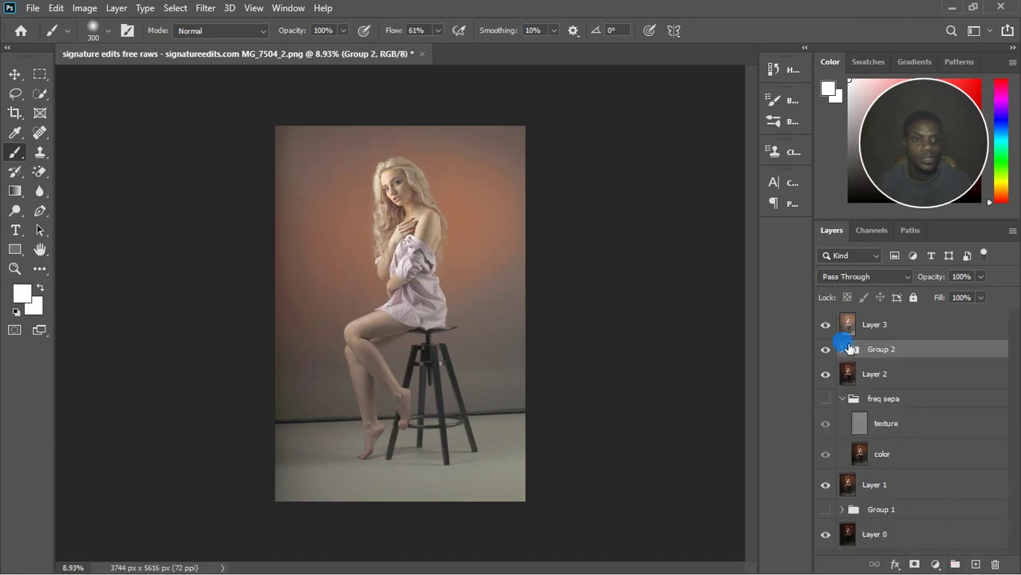
left_click(827, 350)
left_click(876, 327)
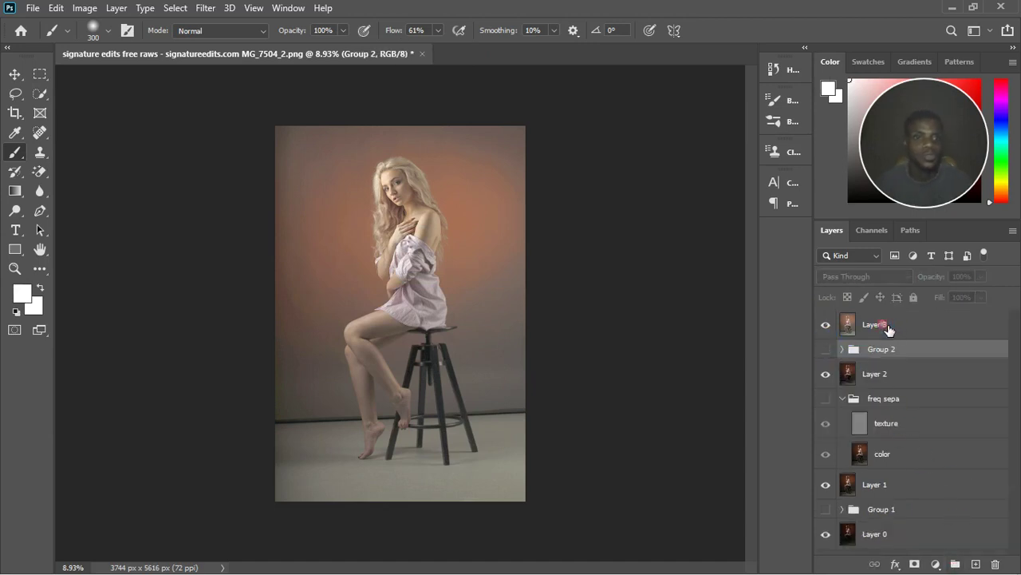
Switch to the Move tool and inspect the stamped portrait at several magnifications.
scroll(354, 237, "up", 2)
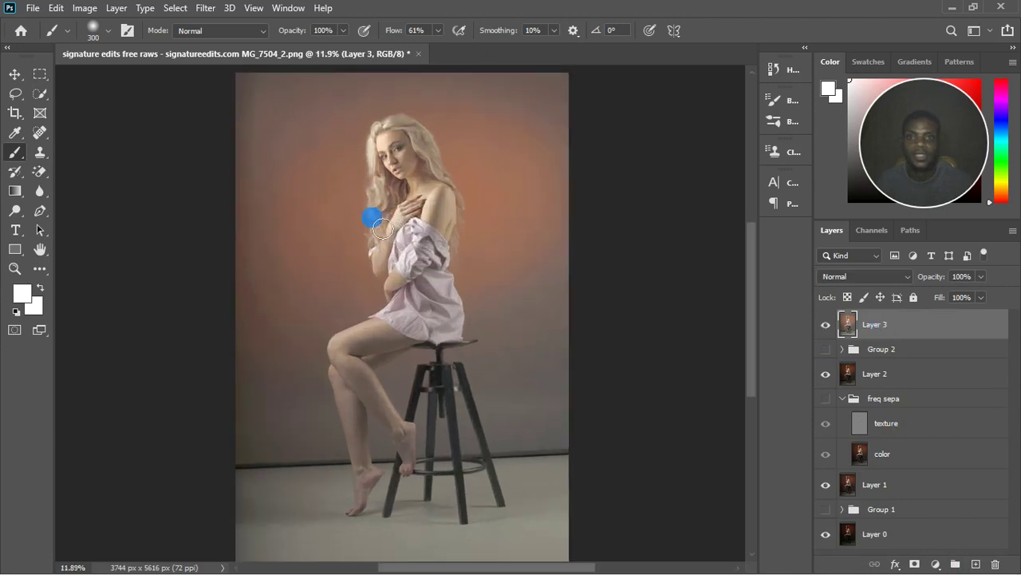
key("v")
scroll(376, 179, "down", 1)
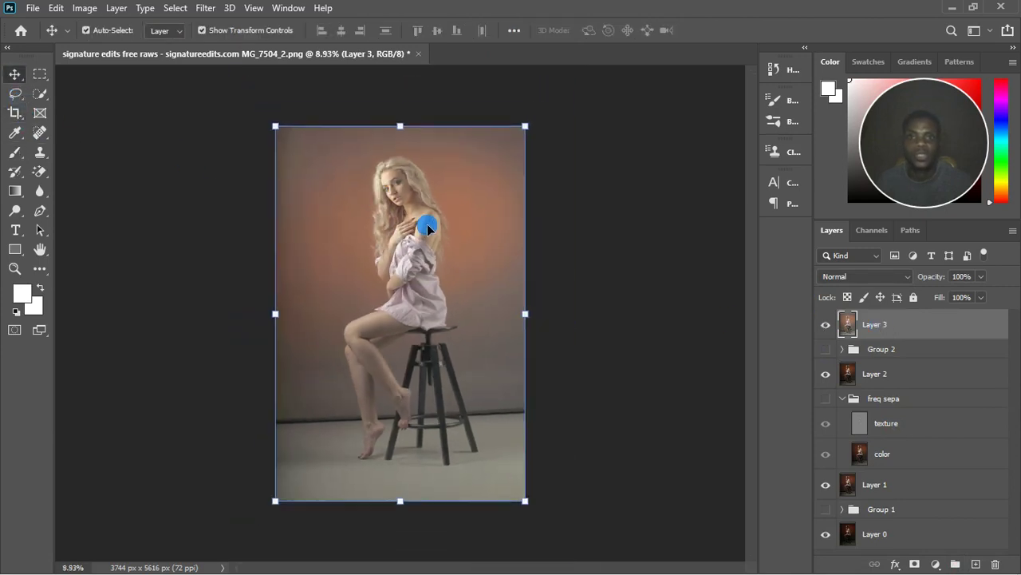
scroll(422, 183, "up", 2)
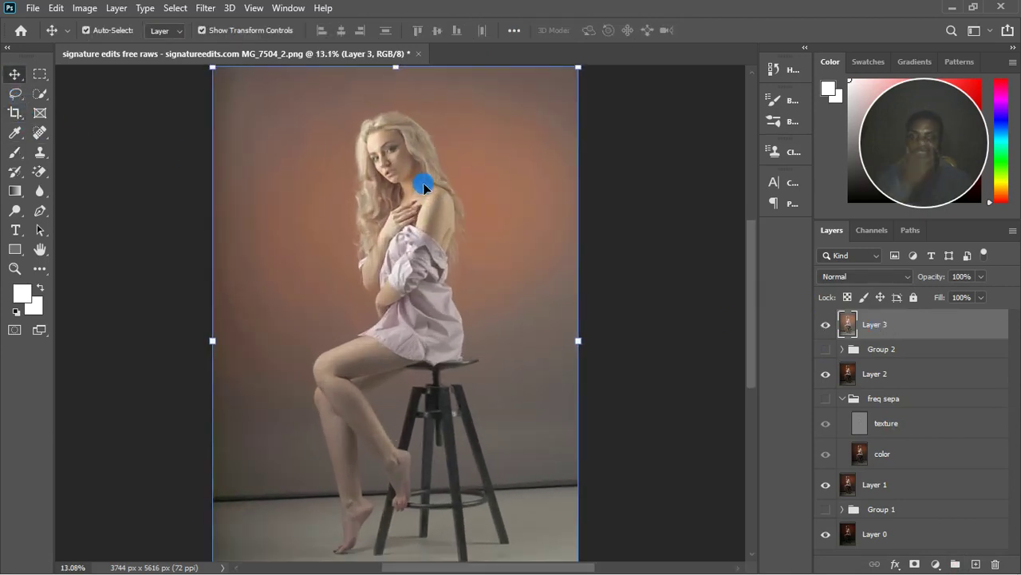
scroll(418, 219, "down", 1)
scroll(418, 224, "up", 2)
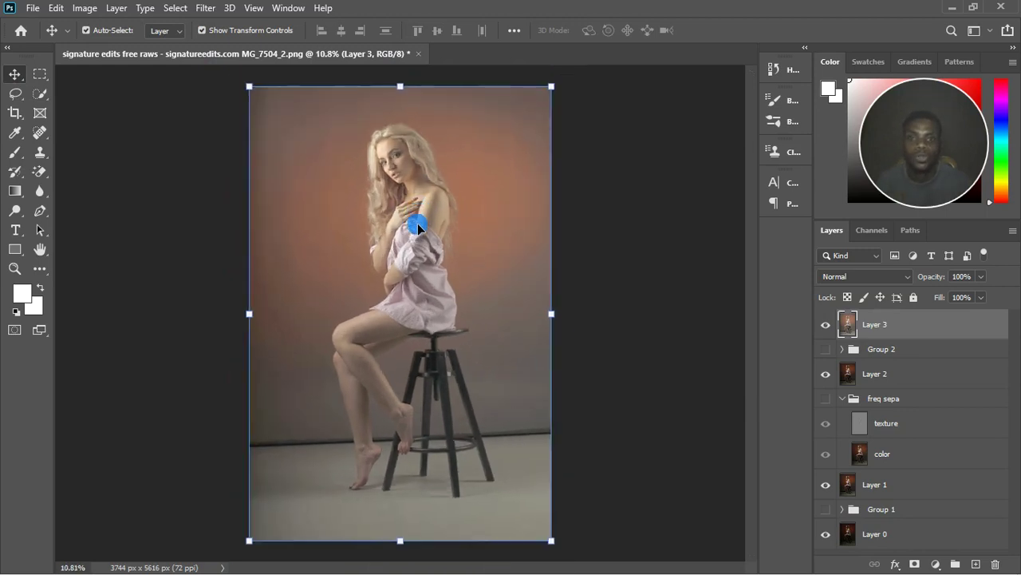
scroll(417, 224, "down", 1)
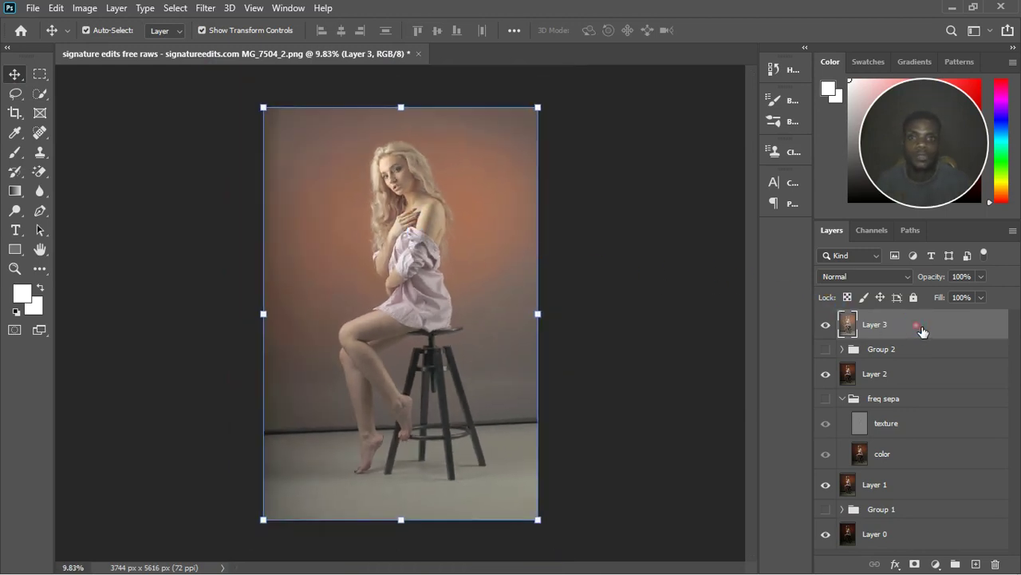
Add an Exposure adjustment layer above Layer 3 and set its gamma correction to 0.91.
left_click(939, 563)
left_click(951, 382)
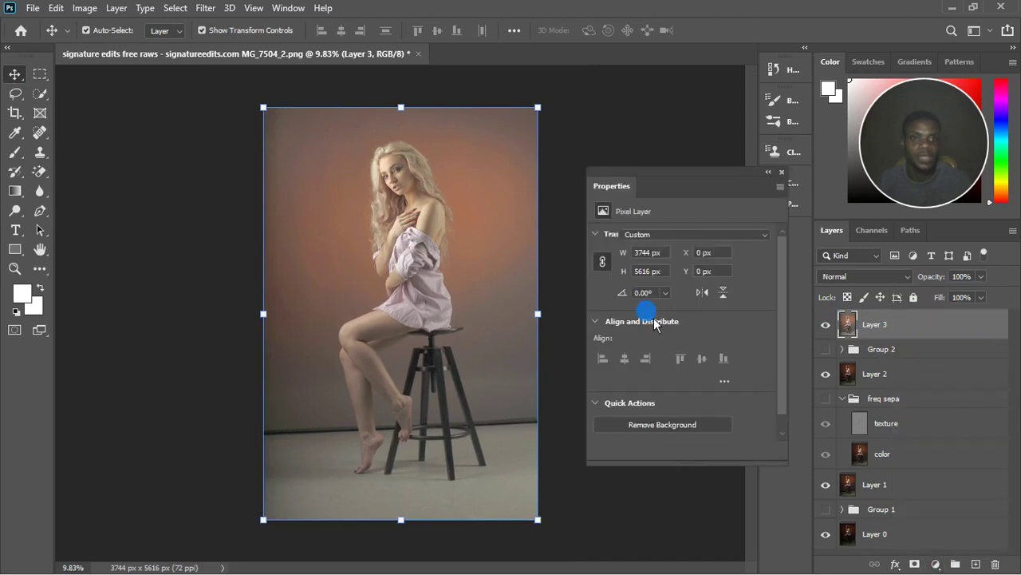
left_click(680, 330)
left_click_drag(690, 338, 695, 338)
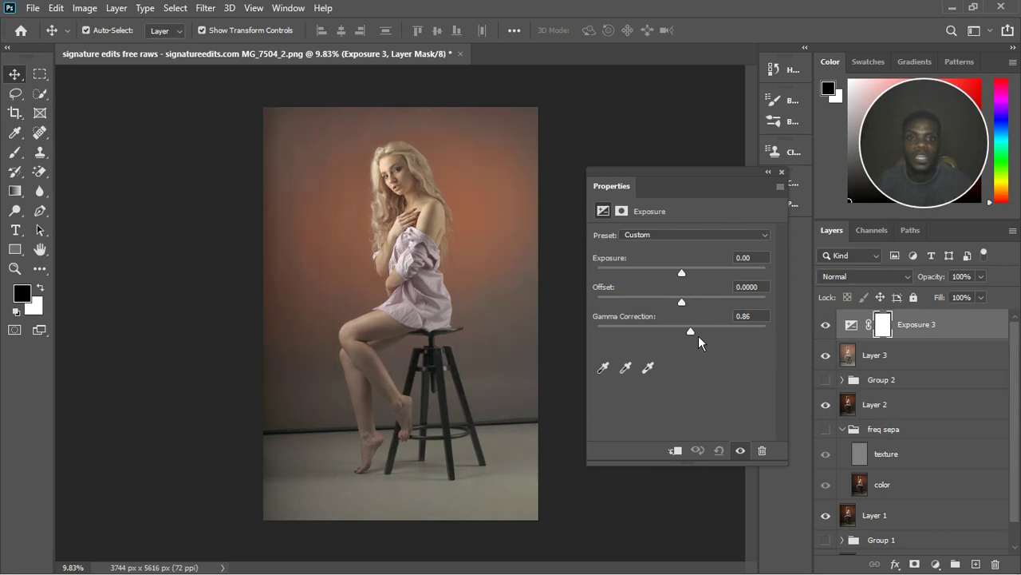
mouse_move(698, 336)
left_mouse_down()
mouse_move(684, 336)
mouse_move(696, 332)
left_mouse_up()
left_click_drag(696, 331, 695, 331)
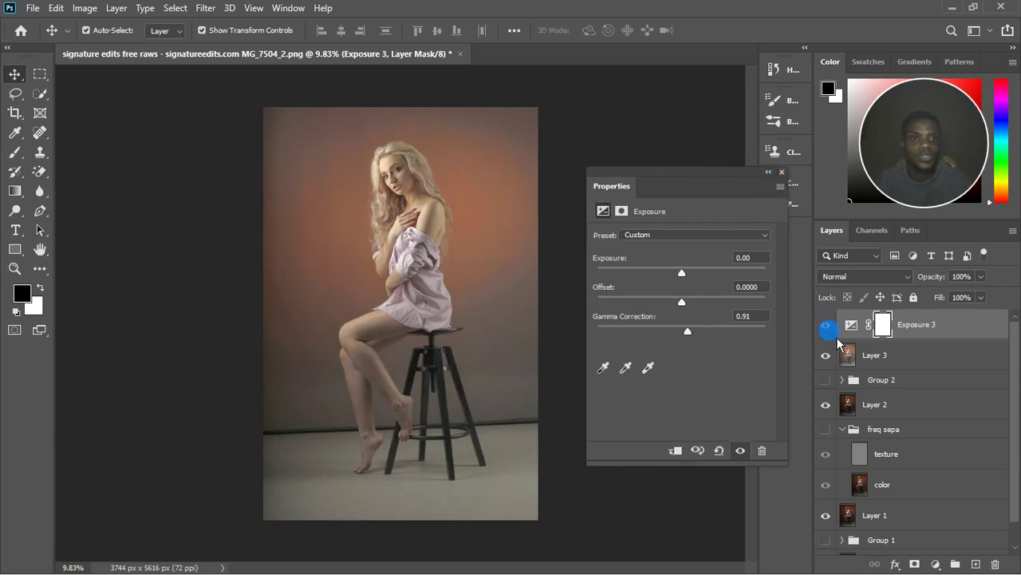
left_click(781, 171)
Compare the portrait with and without the Exposure 3 adjustment and Layer 3 by toggling their visibility.
left_click(826, 324)
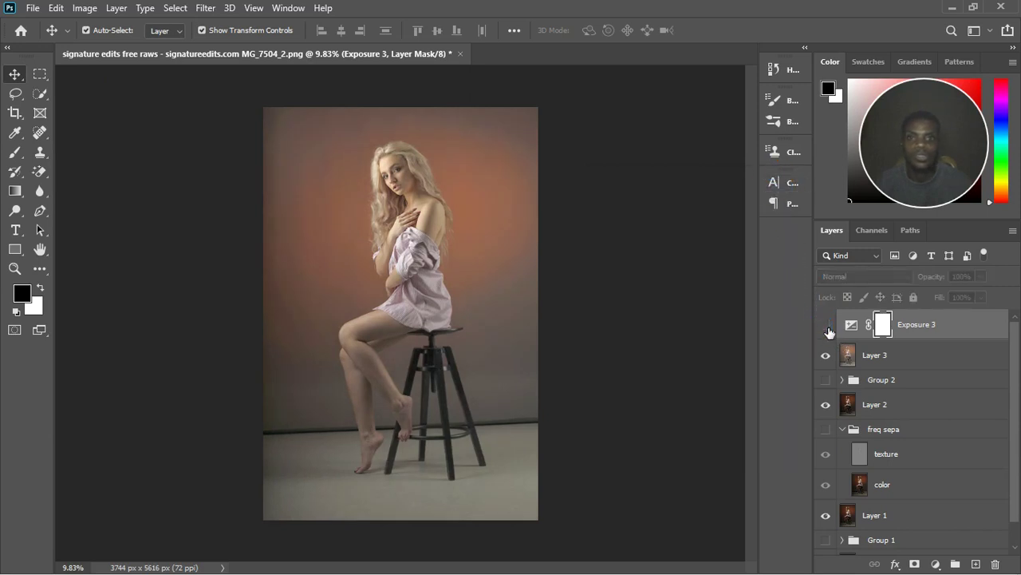
left_click(827, 326)
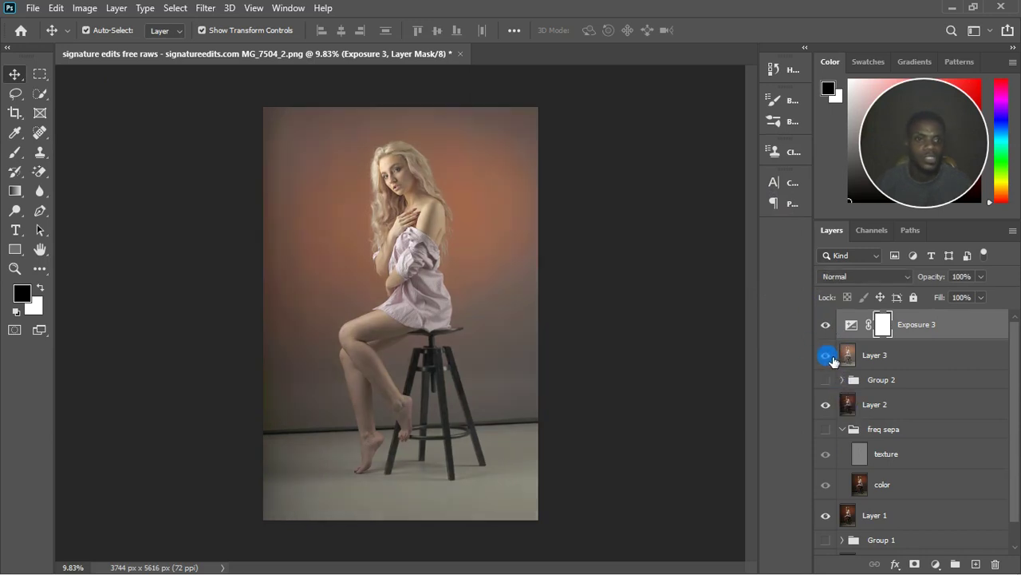
left_click(826, 325)
left_click(826, 324)
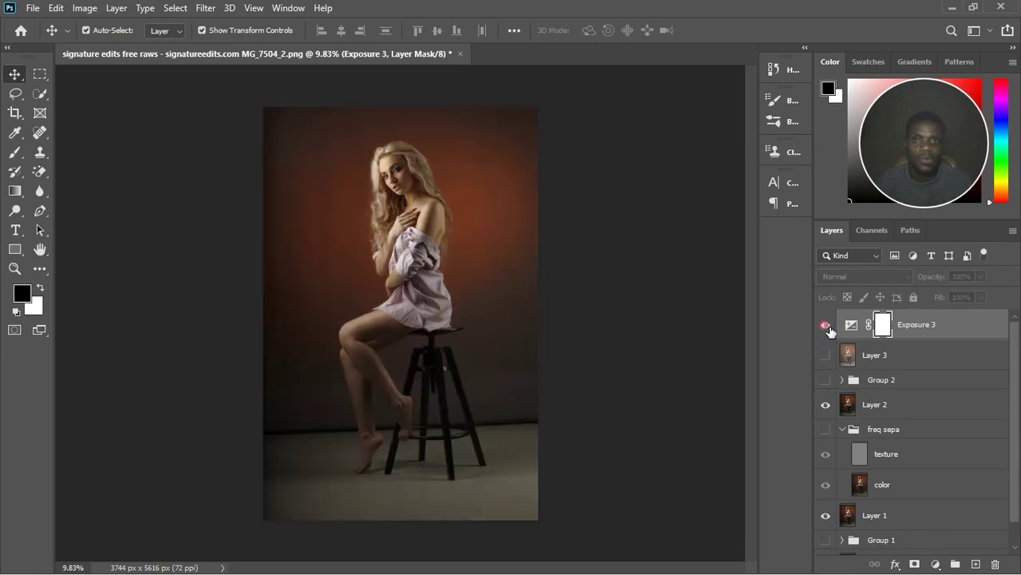
left_click(826, 355)
left_click(826, 356)
left_click(826, 357)
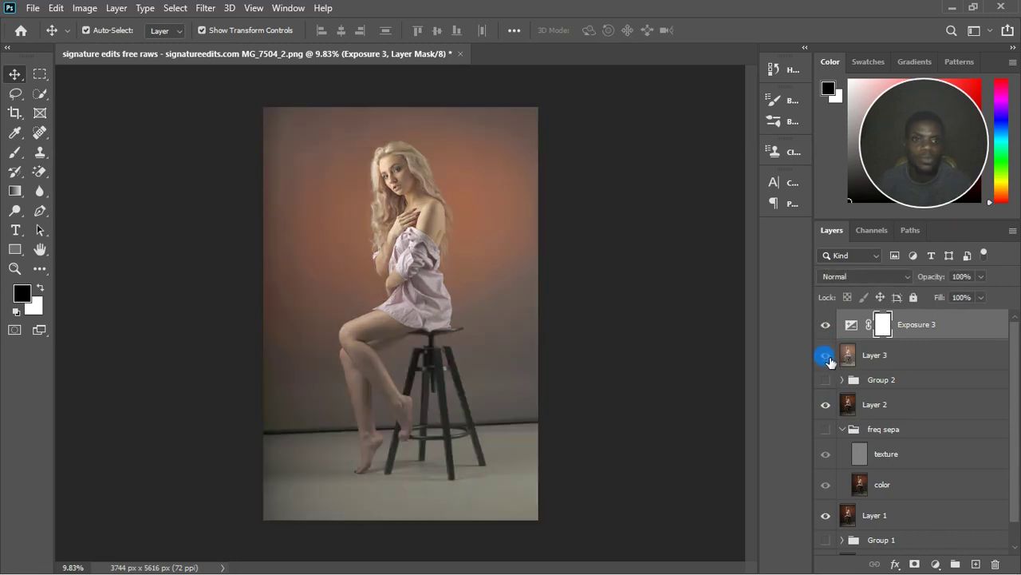
Compare Group 2 against Layer 3 and Exposure 3 by toggling visibility, ending with only Group 2 hidden among them.
left_click(826, 325)
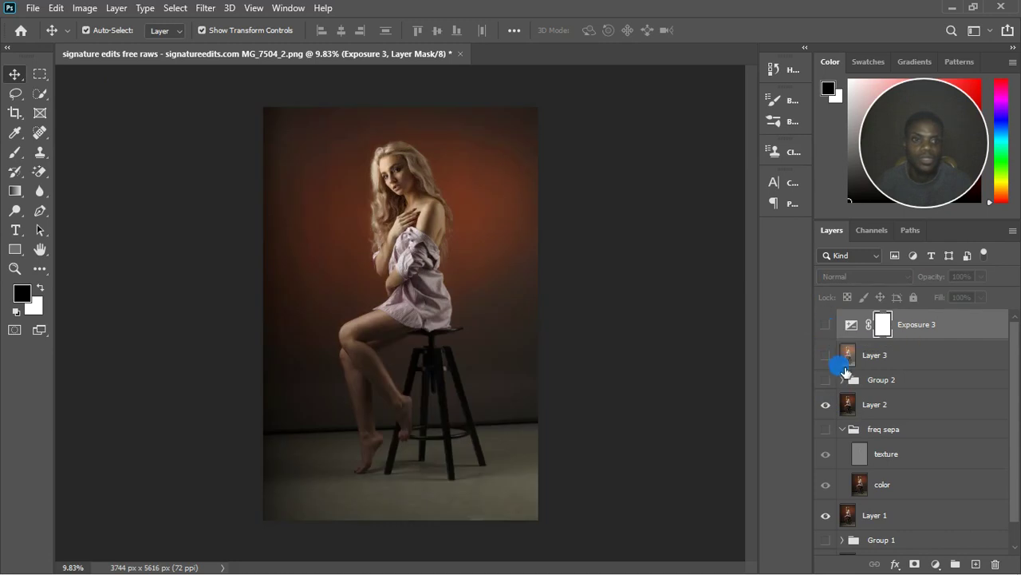
left_click(826, 380)
left_click(826, 357)
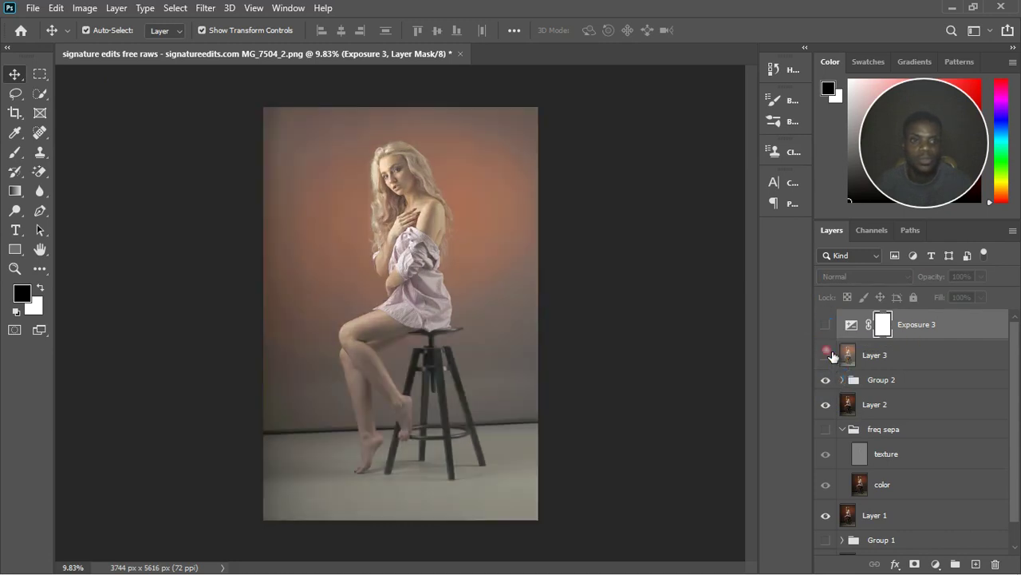
left_click(826, 324)
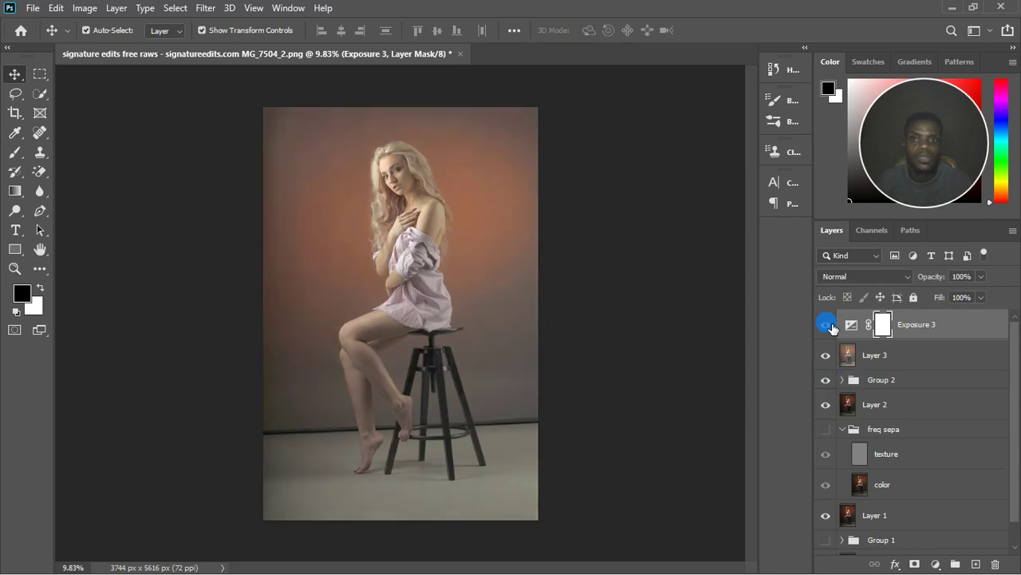
left_click_drag(832, 327, 832, 362)
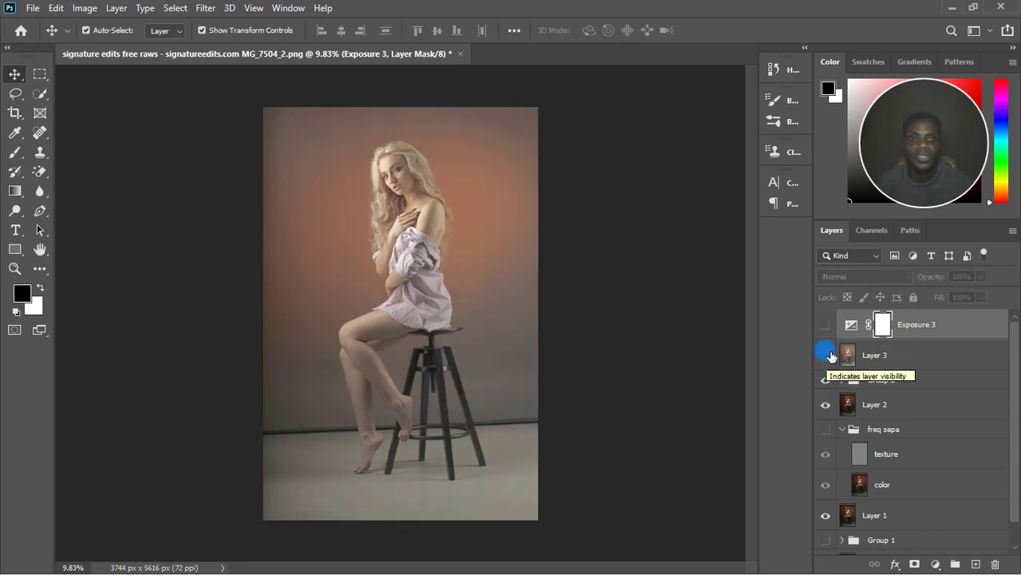
left_click(827, 327)
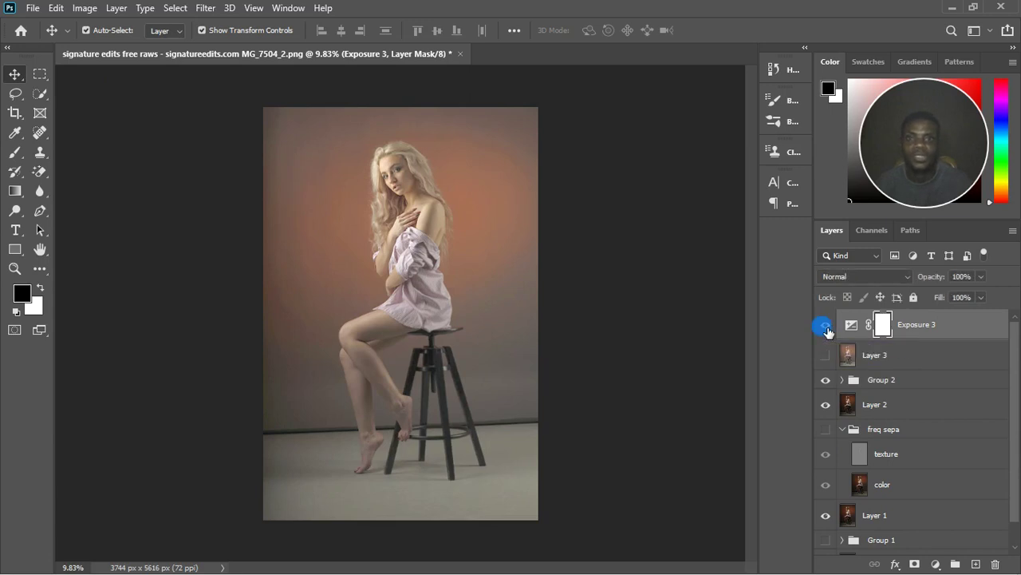
left_click(826, 327)
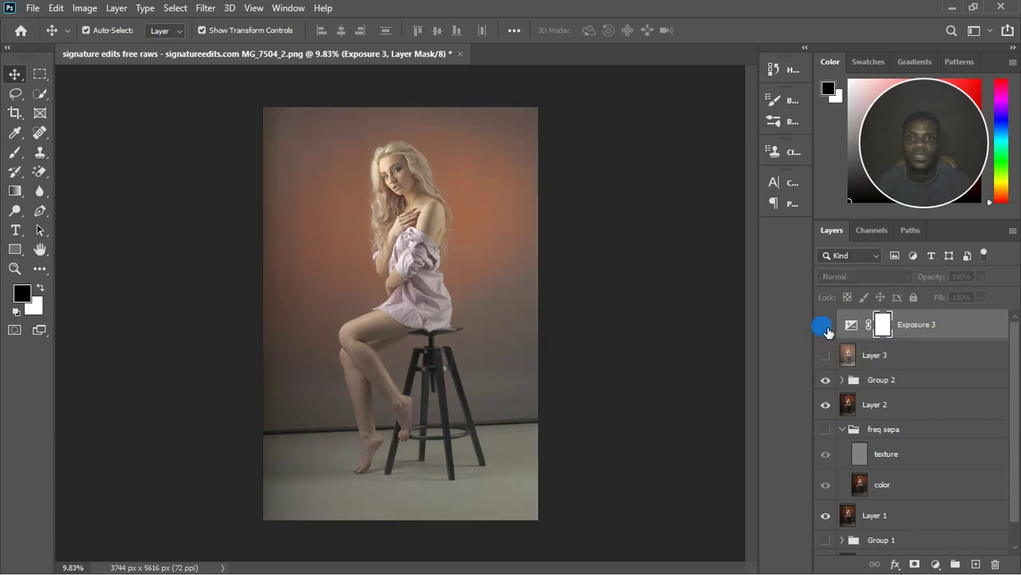
left_click(827, 327)
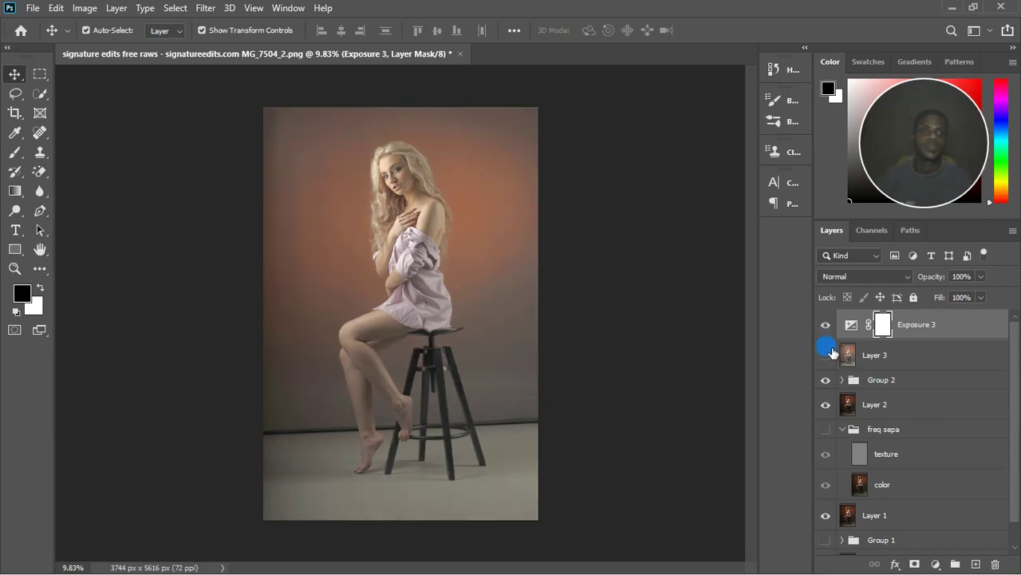
left_click(827, 353)
left_click(826, 380)
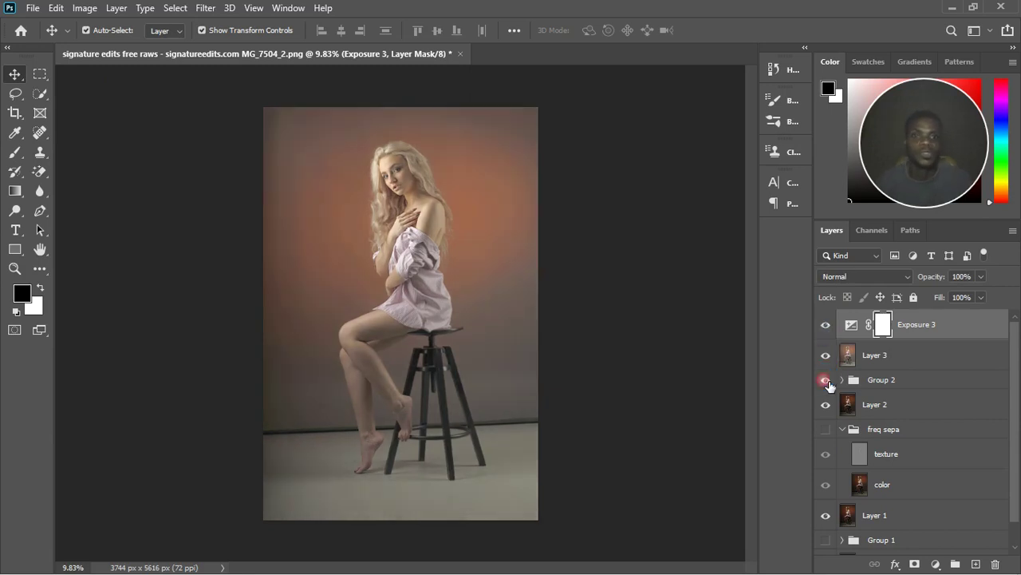
Add a Color Balance adjustment layer above Exposure 3 and set the highlights' Cyan-Red value to -8.
scroll(383, 201, "up", 3)
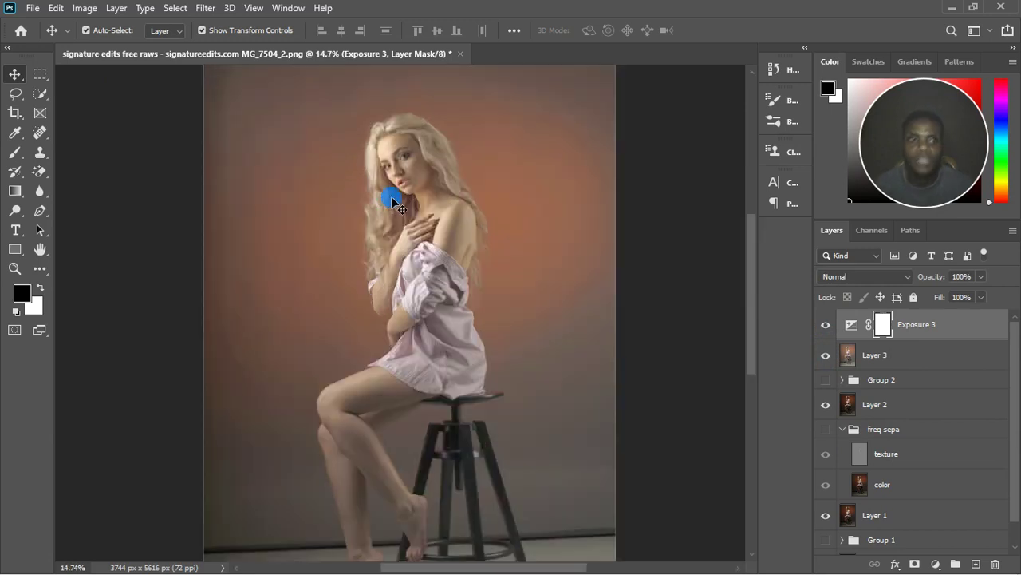
scroll(440, 231, "down", 2)
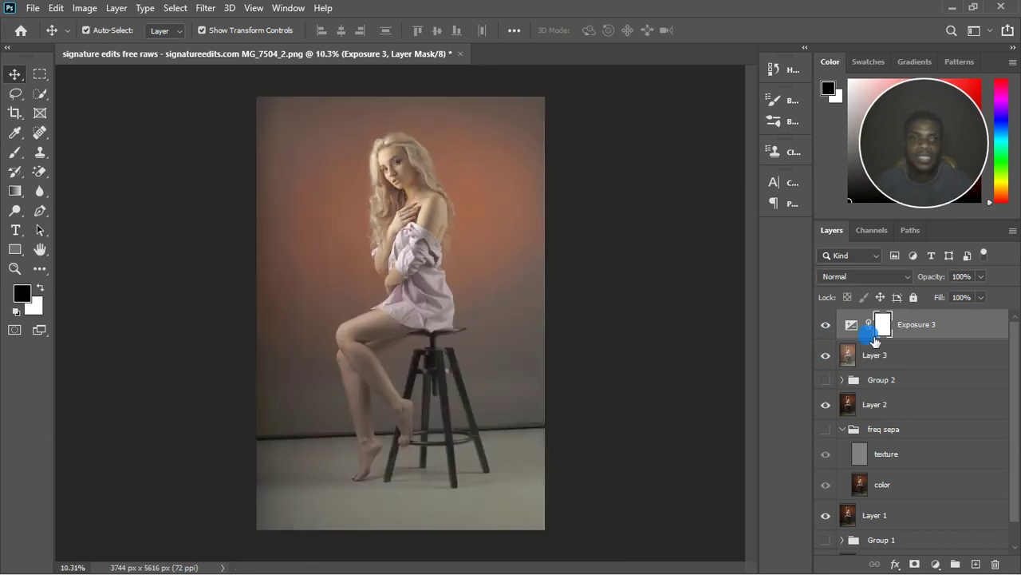
left_click(937, 564)
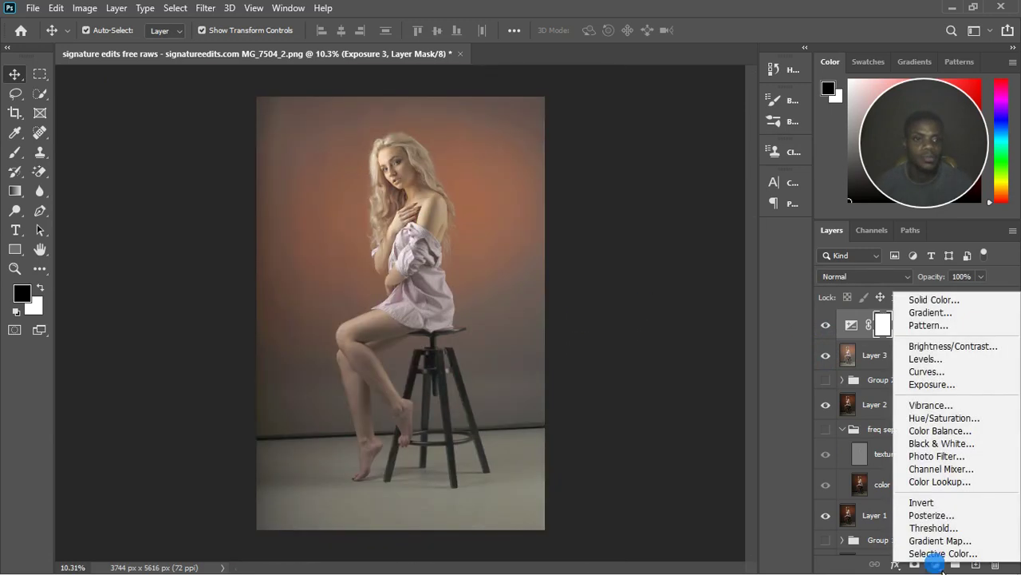
left_click(950, 432)
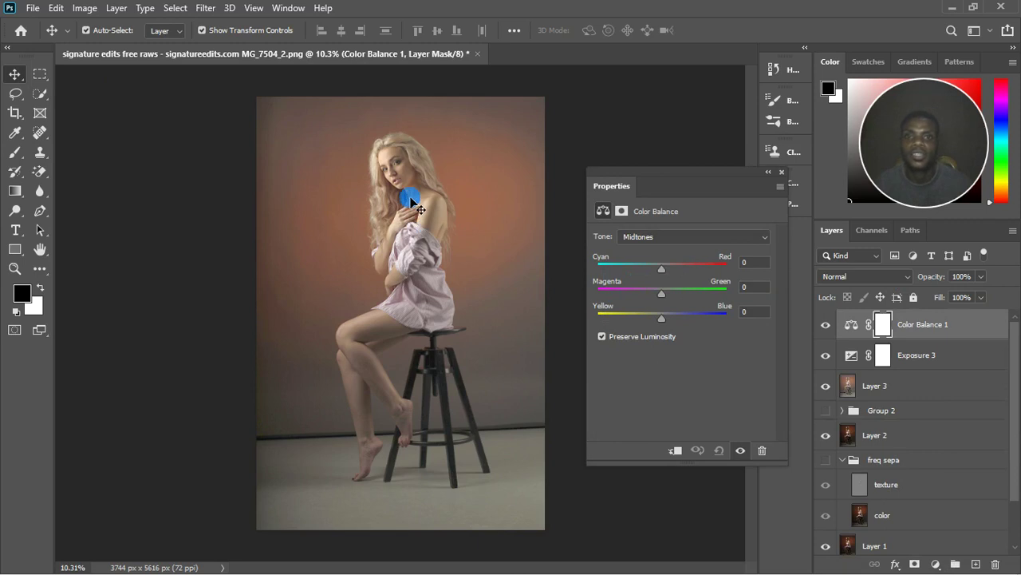
scroll(411, 204, "up", 2)
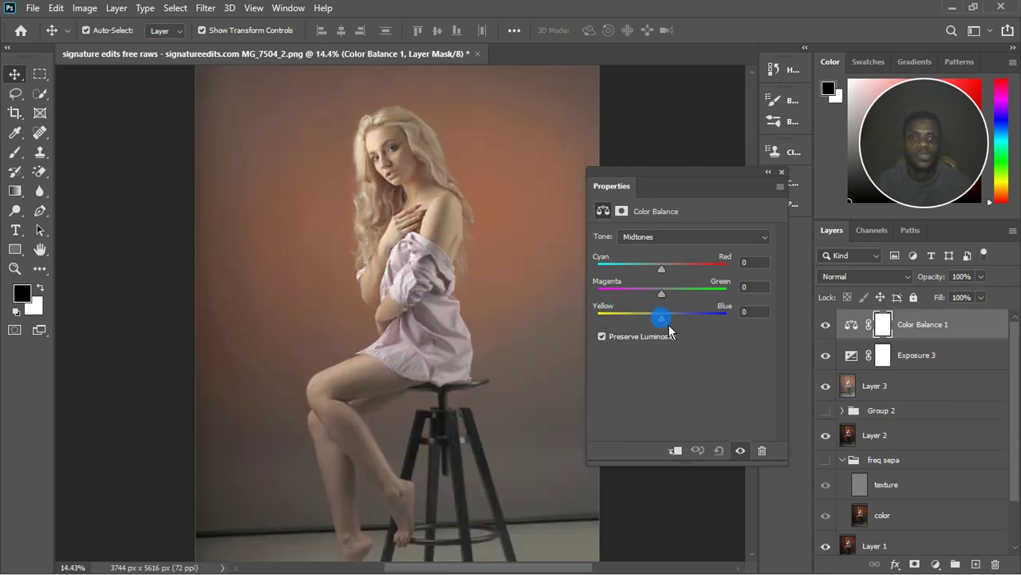
left_click(662, 238)
left_click(664, 272)
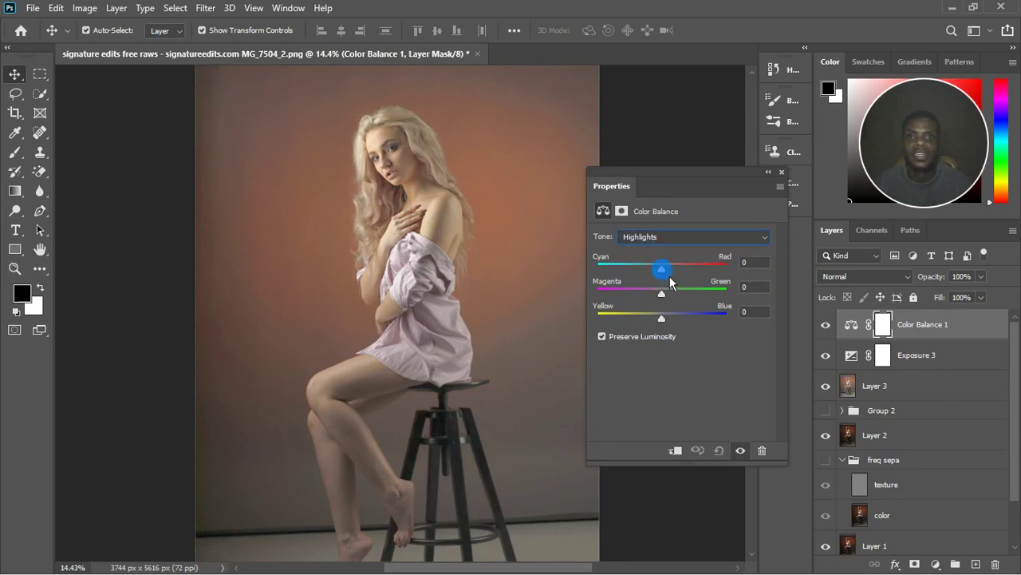
left_click_drag(670, 276, 669, 274)
left_click_drag(669, 272, 680, 268)
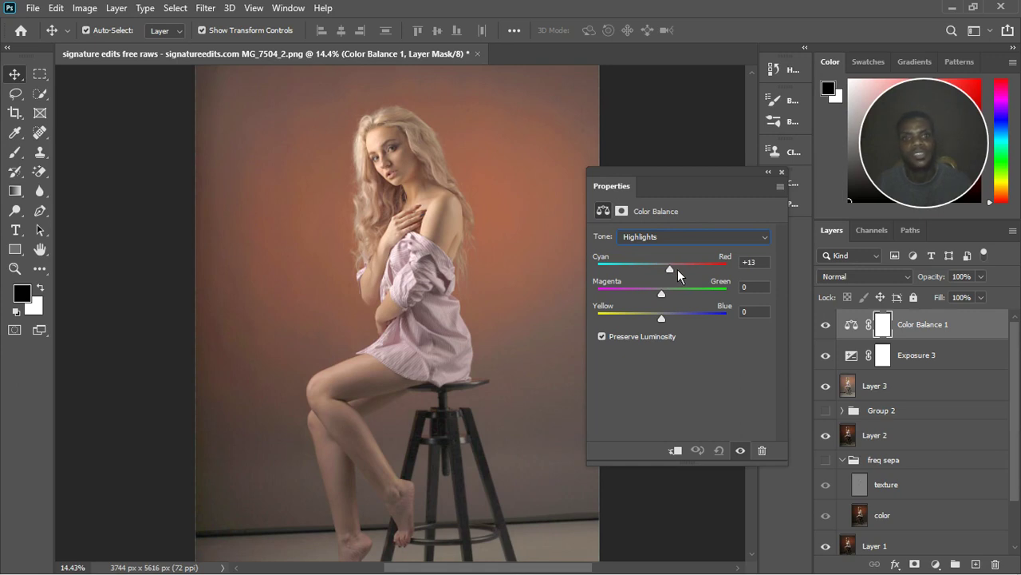
left_click_drag(675, 271, 664, 273)
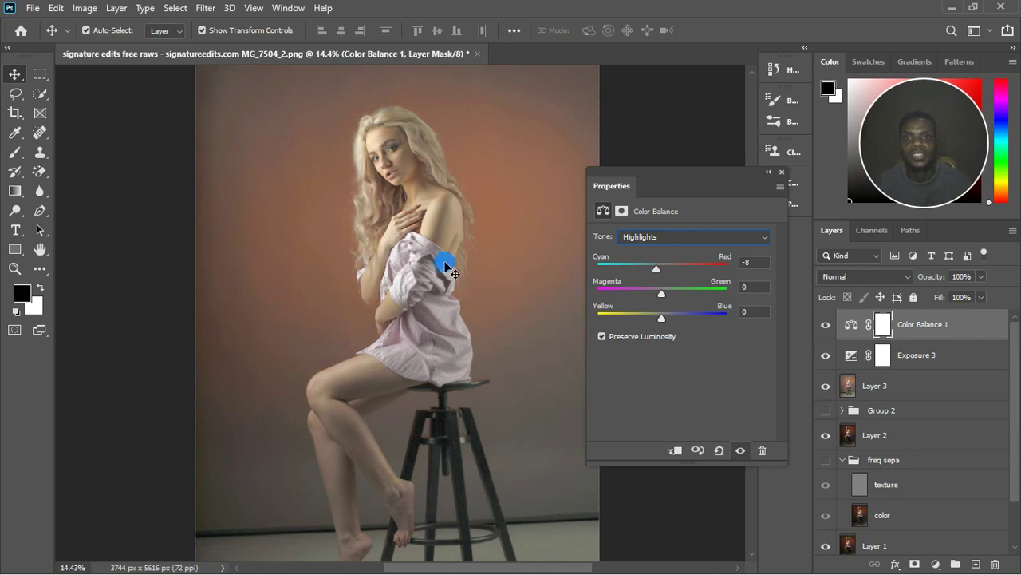
Reopen the Color Balance 1 adjustment and set the midtones' Cyan-Red value to +9.
left_click(446, 267)
scroll(446, 266, "down", 7)
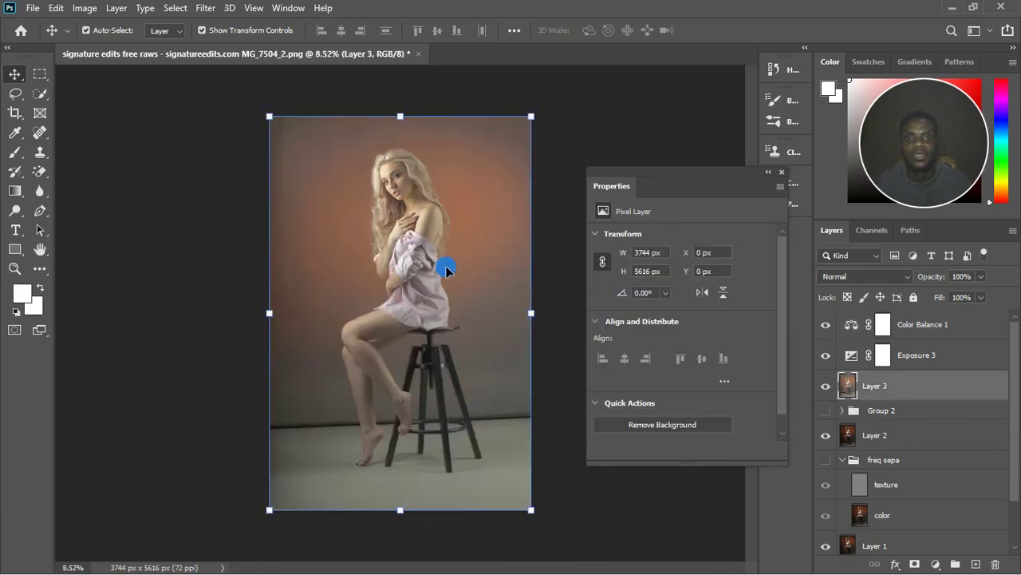
scroll(442, 236, "up", 2)
scroll(442, 234, "up", 1)
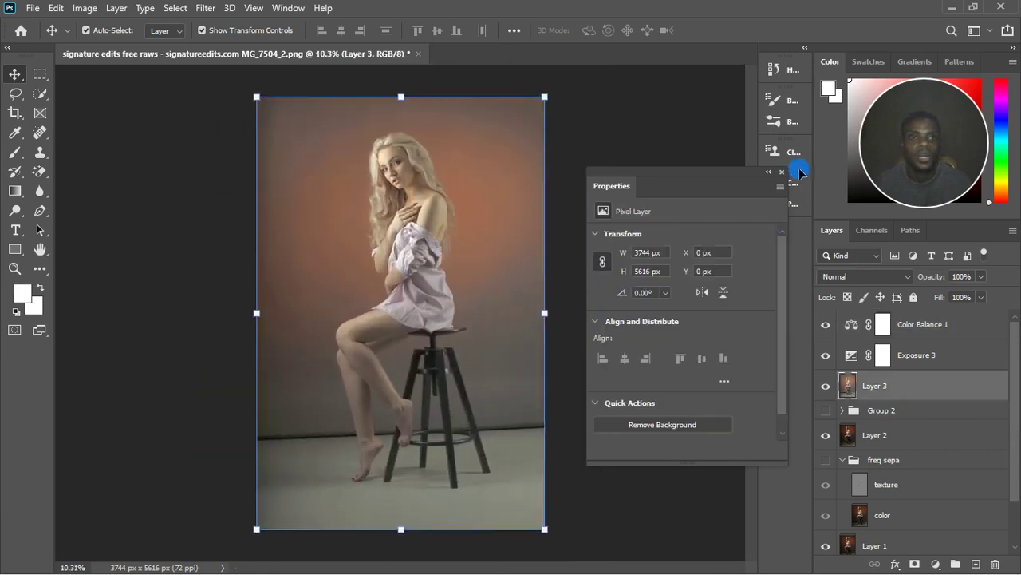
left_click(782, 172)
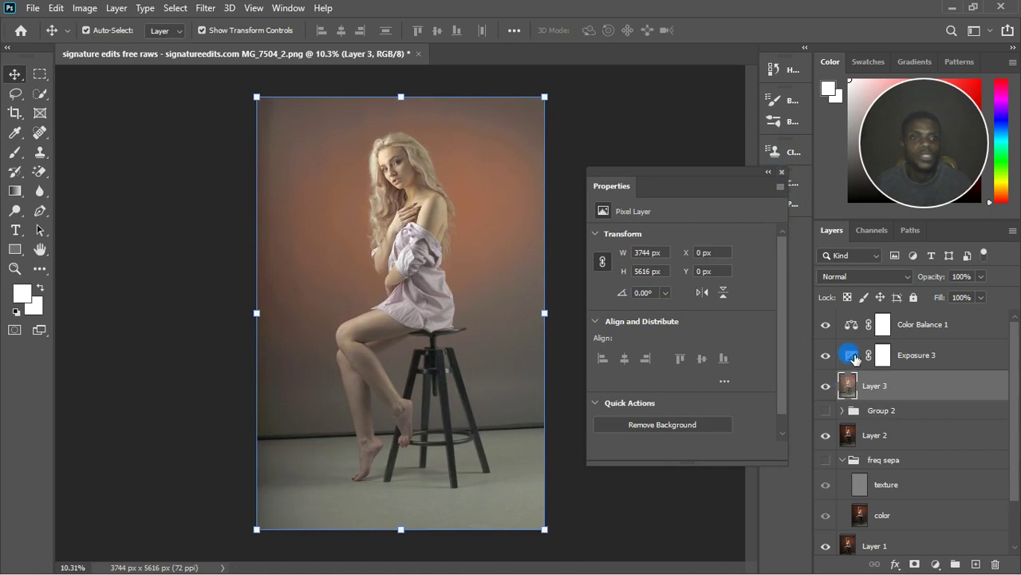
double_click(852, 325)
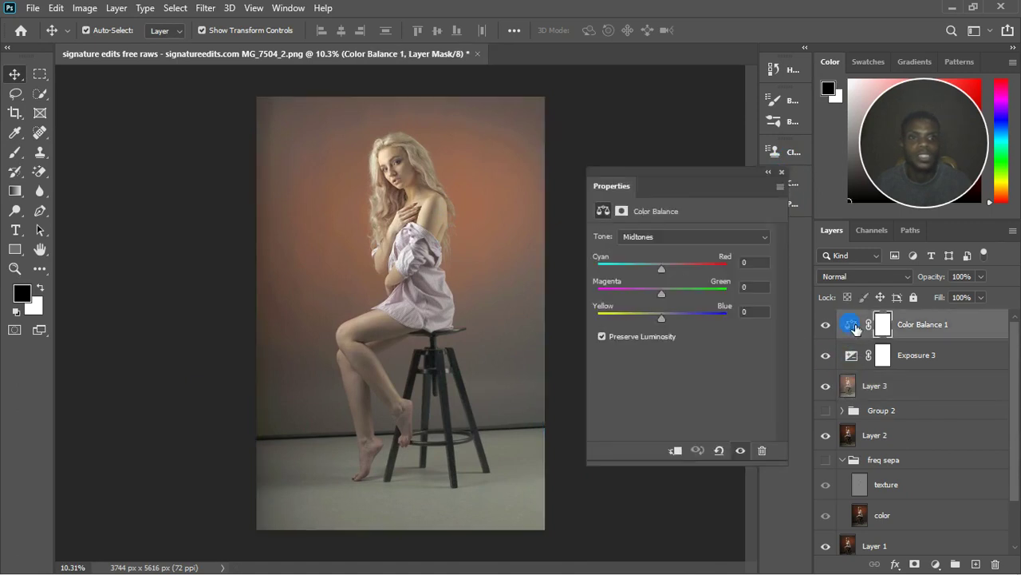
left_click(669, 292)
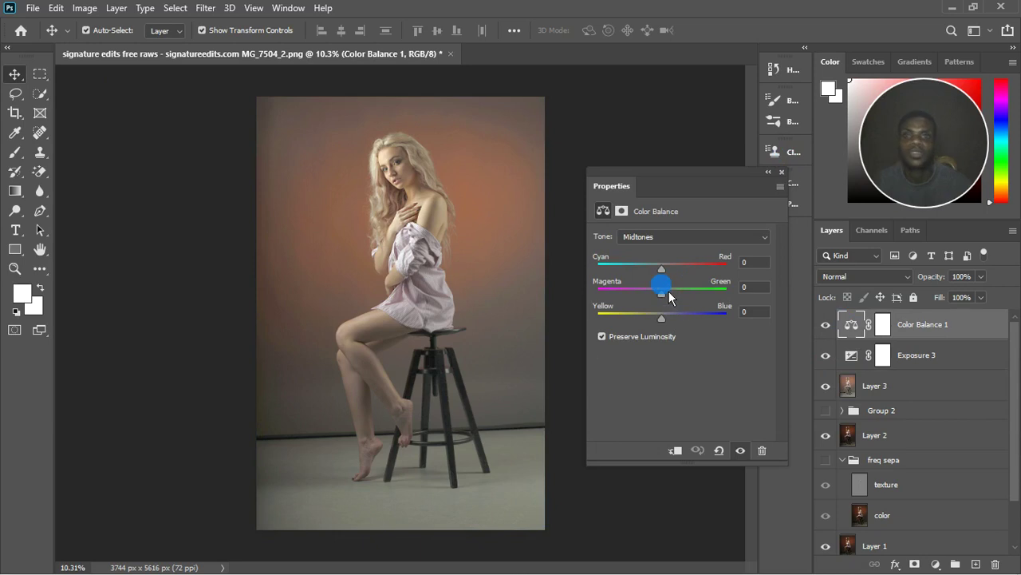
mouse_move(672, 275)
left_mouse_down()
mouse_move(657, 276)
mouse_move(680, 276)
left_mouse_up()
left_click_drag(679, 276, 662, 279)
left_click_drag(661, 278, 675, 274)
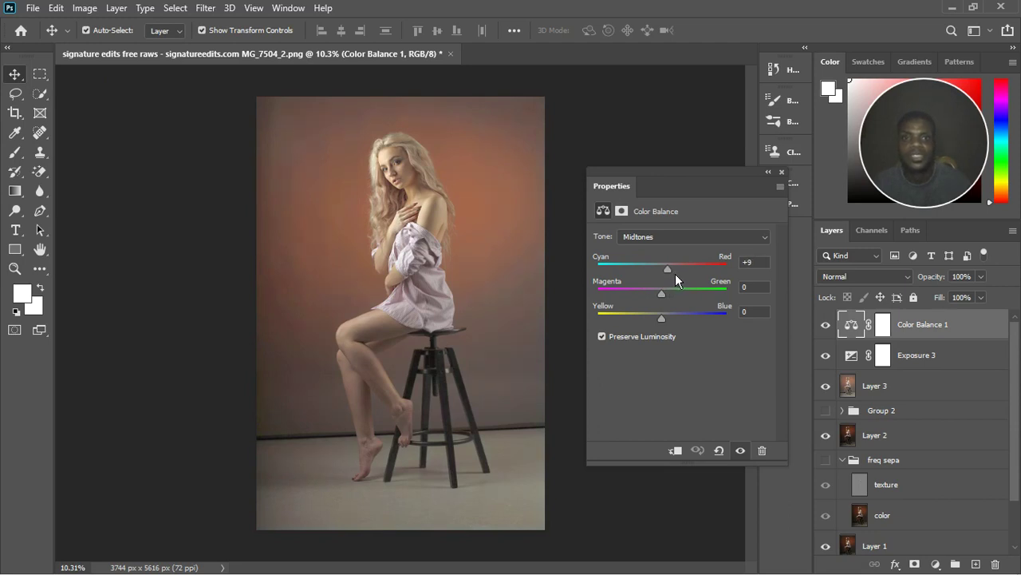
Set the Color Balance highlights to Cyan-Red +8, Magenta-Green -1 and Yellow-Blue +3.
left_click(661, 237)
left_click(672, 277)
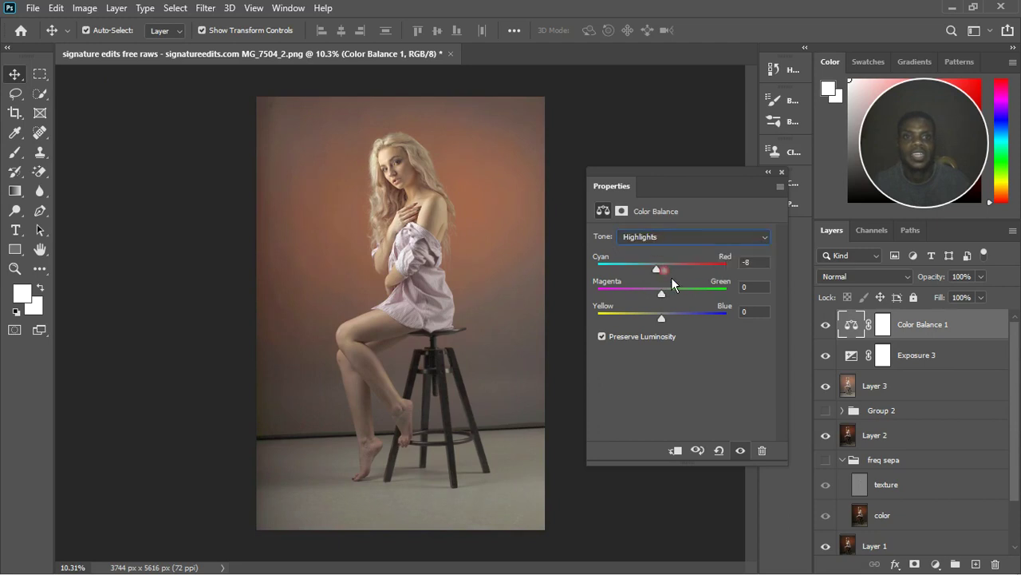
left_click_drag(666, 276, 676, 273)
left_click_drag(676, 273, 674, 273)
mouse_move(661, 320)
left_mouse_down()
mouse_move(673, 317)
mouse_move(664, 300)
mouse_move(679, 306)
mouse_move(669, 301)
left_mouse_up()
Set the Color Balance midtones' Cyan-Red value to +7 and adjust their Magenta-Green and Yellow-Blue balance.
left_click(675, 236)
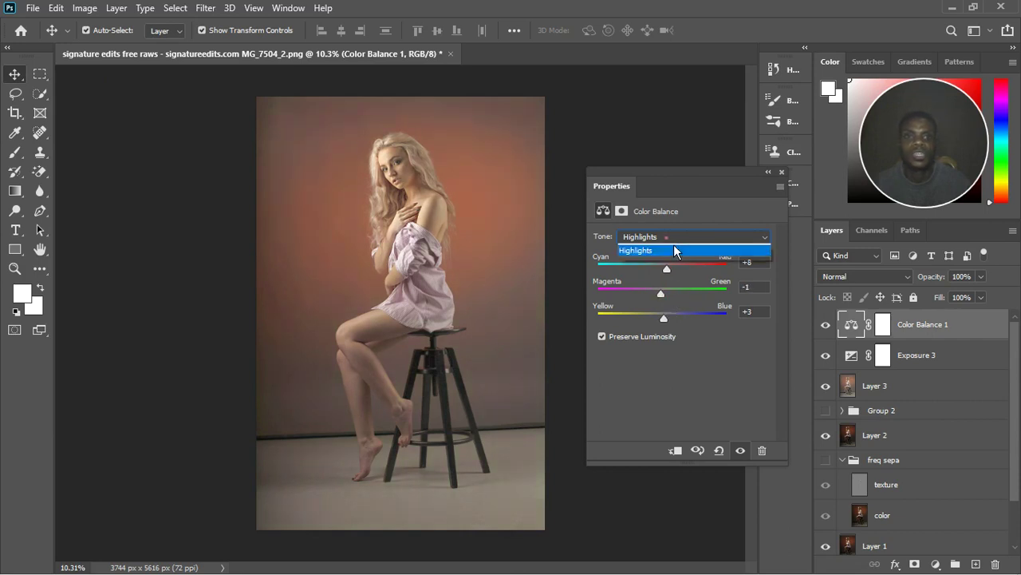
left_click(674, 267)
left_click_drag(671, 301, 681, 296)
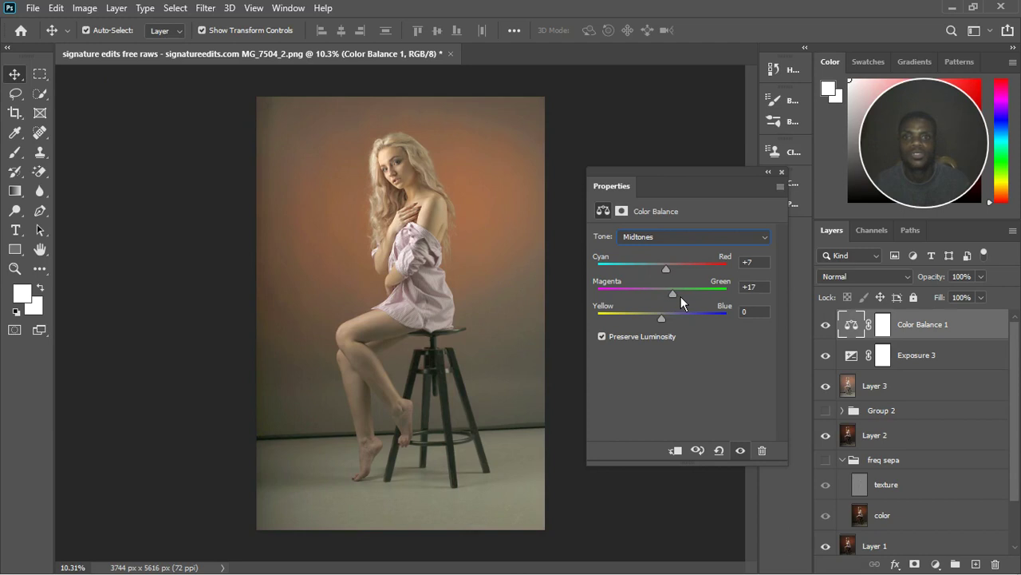
left_click_drag(680, 296, 674, 320)
mouse_move(674, 320)
left_mouse_down()
mouse_move(648, 313)
mouse_move(673, 315)
left_mouse_up()
Set the Color Balance shadows to Cyan-Red -8, Magenta-Green -1 and Yellow-Blue +5.
left_click(673, 237)
left_click(680, 252)
left_click_drag(663, 316, 670, 319)
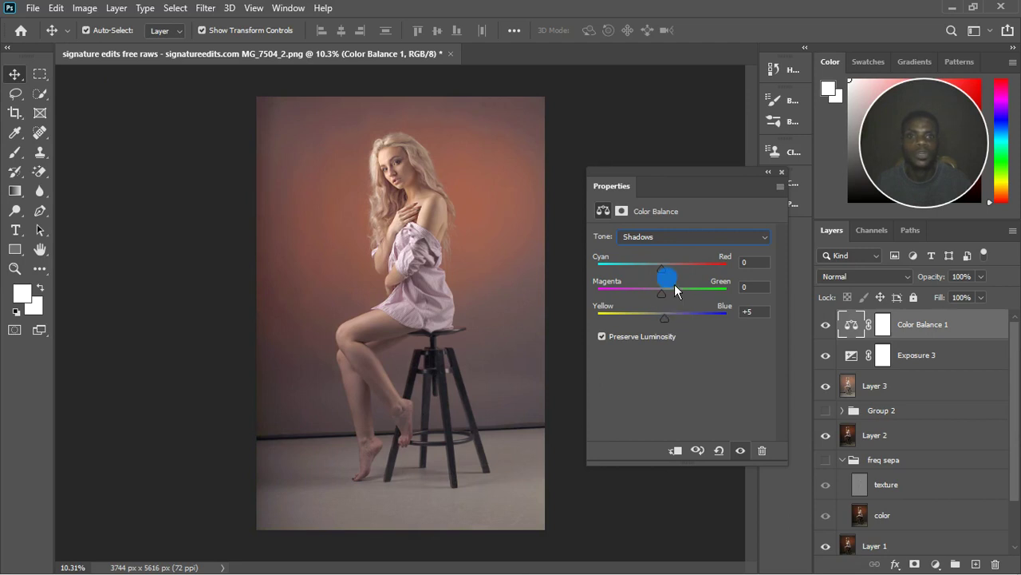
mouse_move(670, 279)
left_mouse_down()
mouse_move(661, 273)
mouse_move(682, 275)
left_mouse_up()
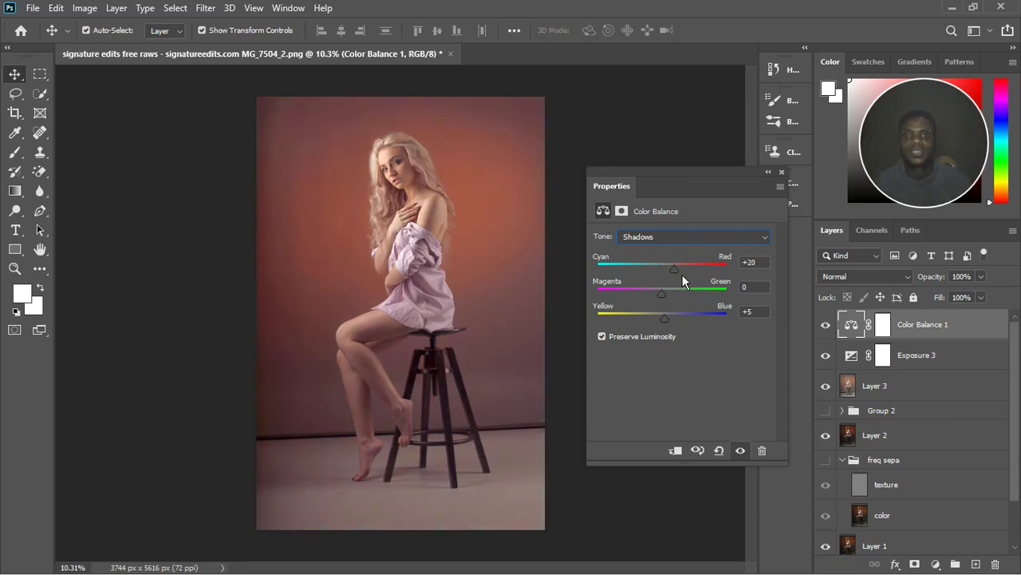
mouse_move(683, 274)
left_mouse_down()
mouse_move(660, 274)
mouse_move(685, 270)
left_mouse_up()
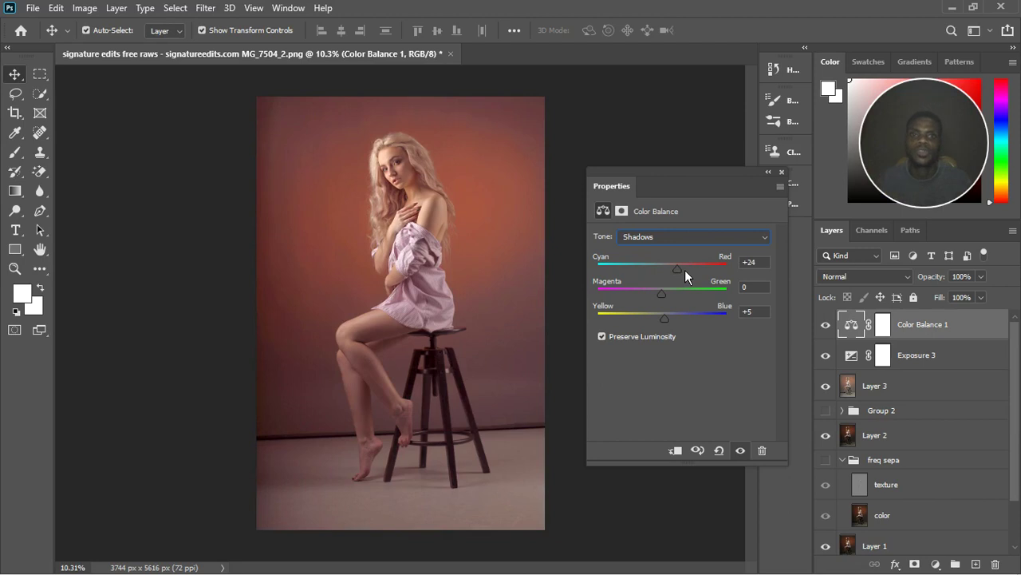
left_click_drag(685, 270, 666, 295)
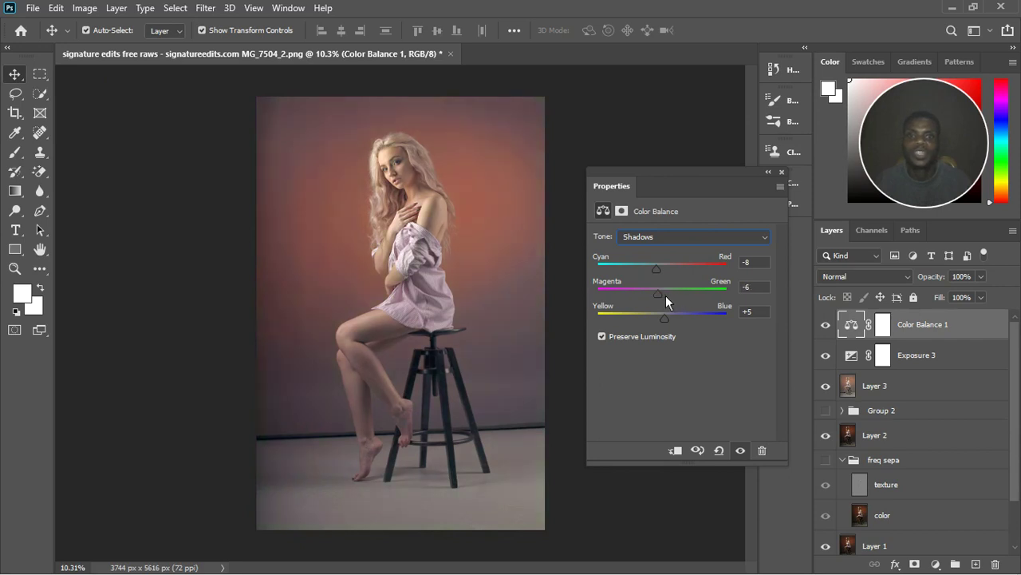
mouse_move(665, 295)
left_mouse_down()
mouse_move(685, 291)
mouse_move(667, 293)
left_mouse_up()
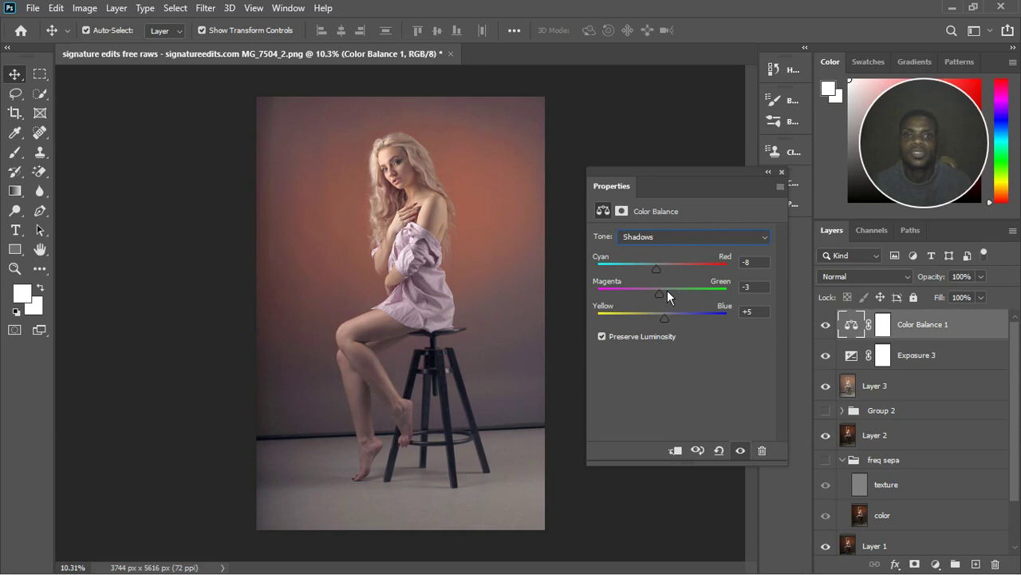
left_click_drag(667, 289, 669, 288)
left_click(713, 419)
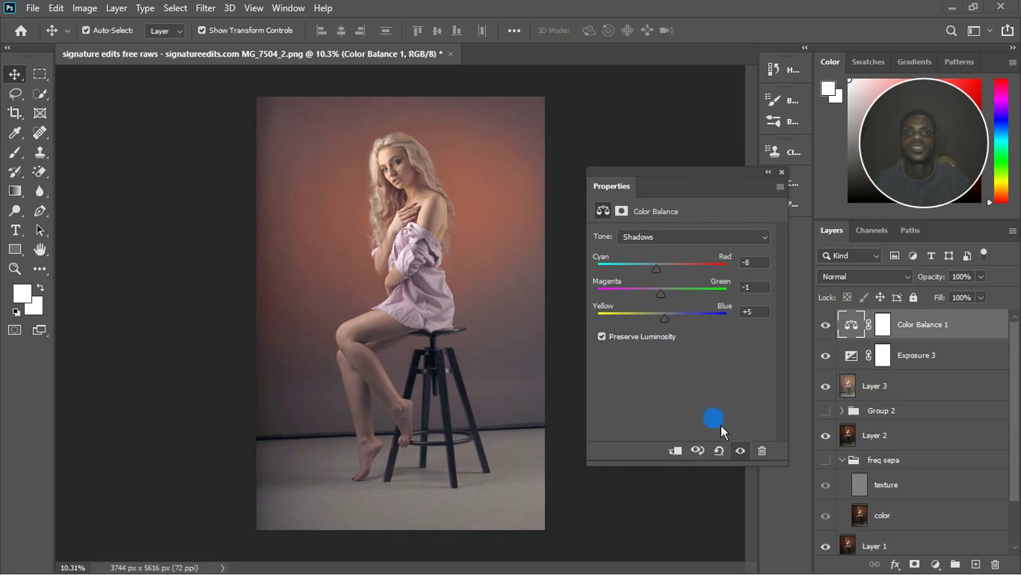
left_click(746, 454)
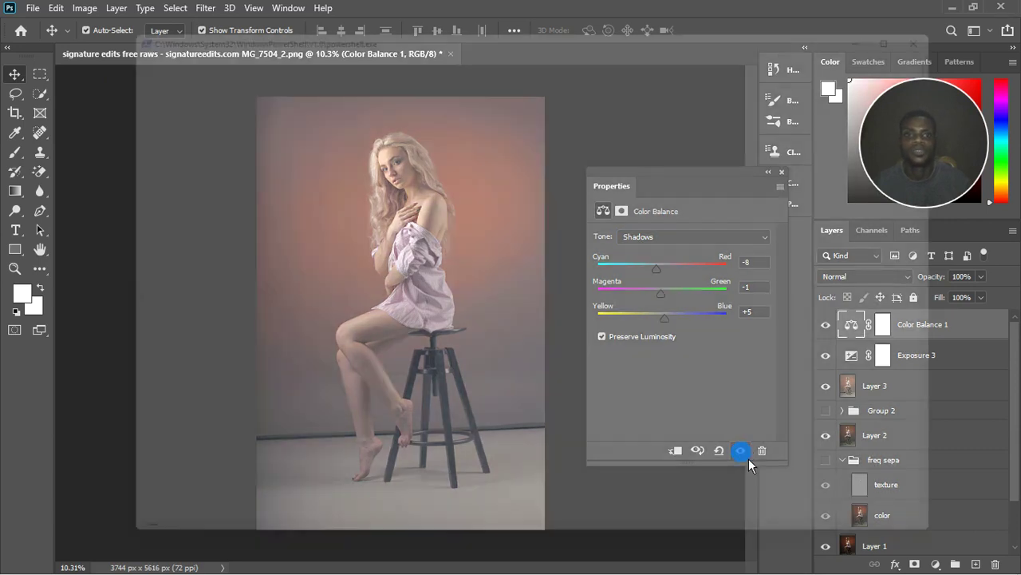
Close the PowerShell window covering the document.
left_click(848, 168)
left_click(935, 12)
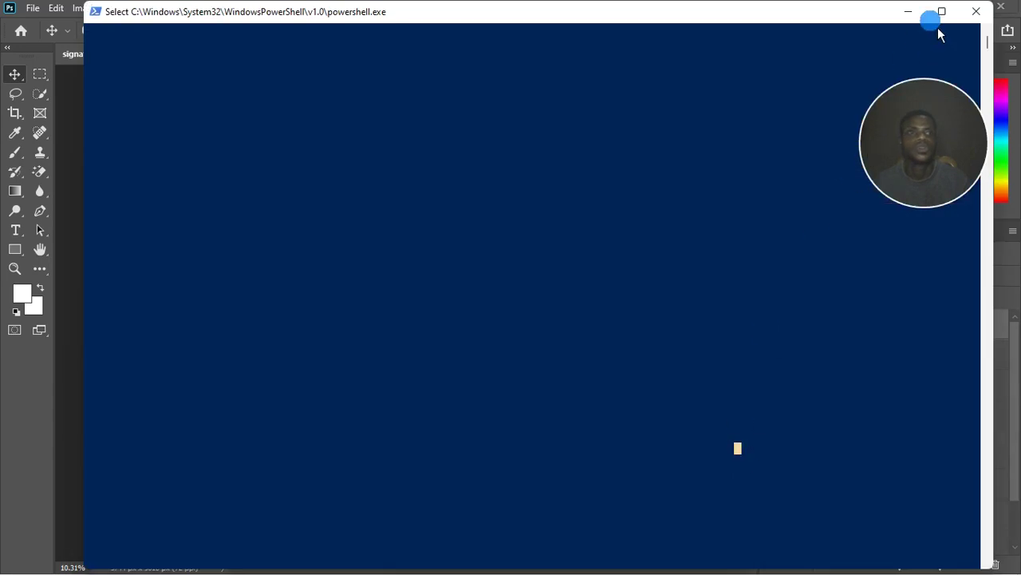
left_click(975, 12)
right_click(889, 61)
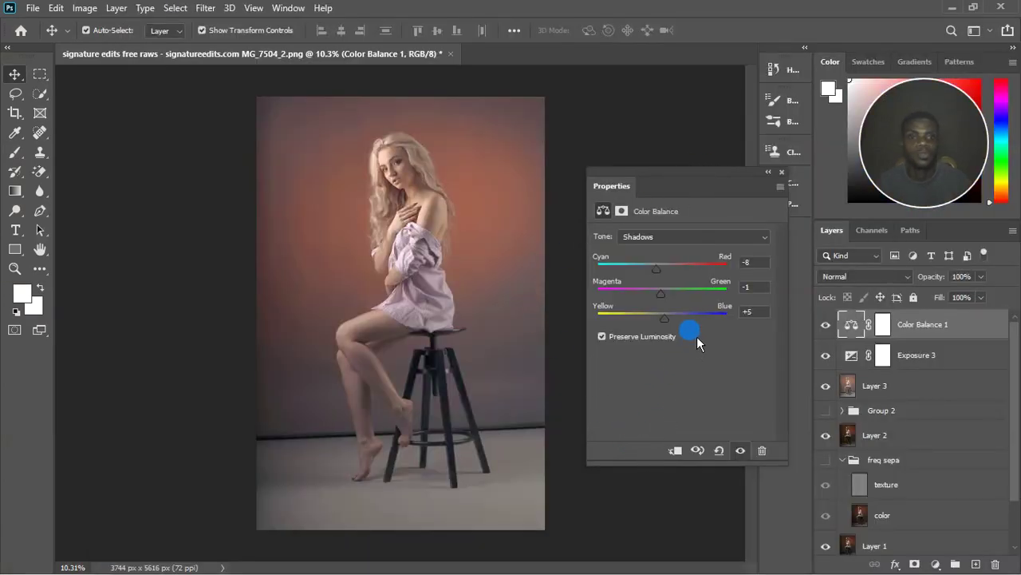
Compare the portrait with and without Color Balance 1 by toggling its visibility, leaving the adjustment visible.
left_click(740, 451)
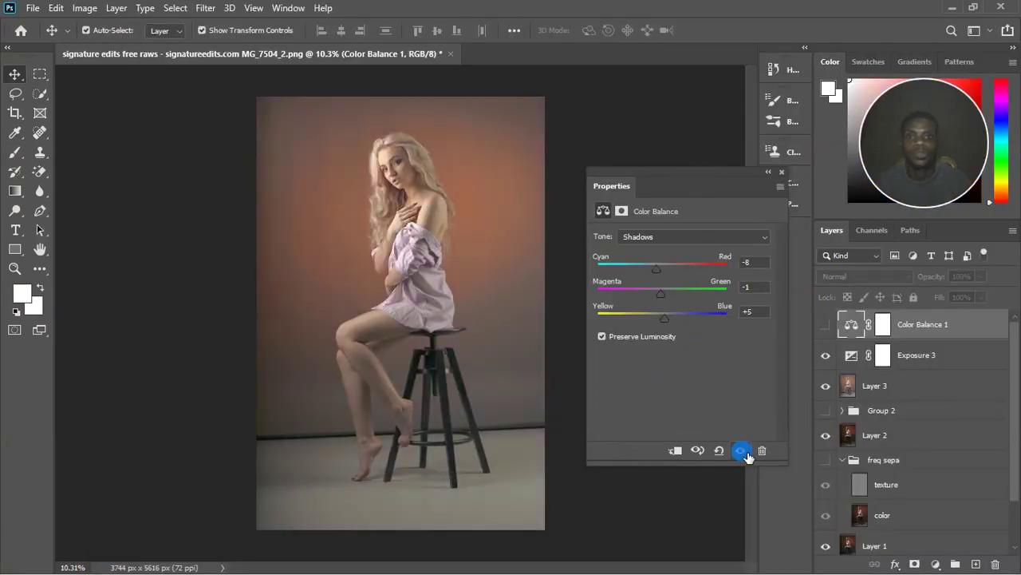
left_click(741, 451)
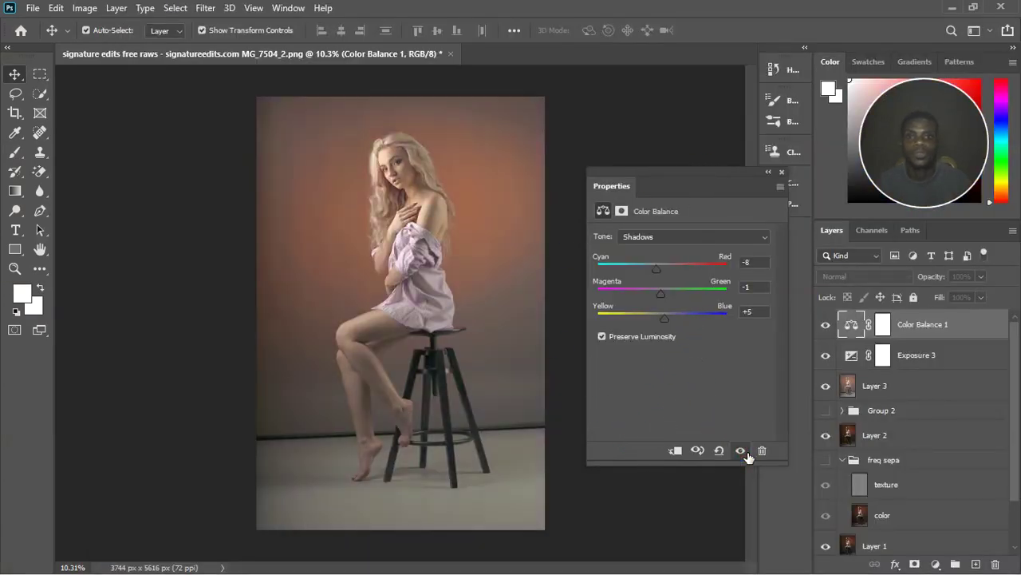
left_click(782, 172)
scroll(399, 268, "up", 4)
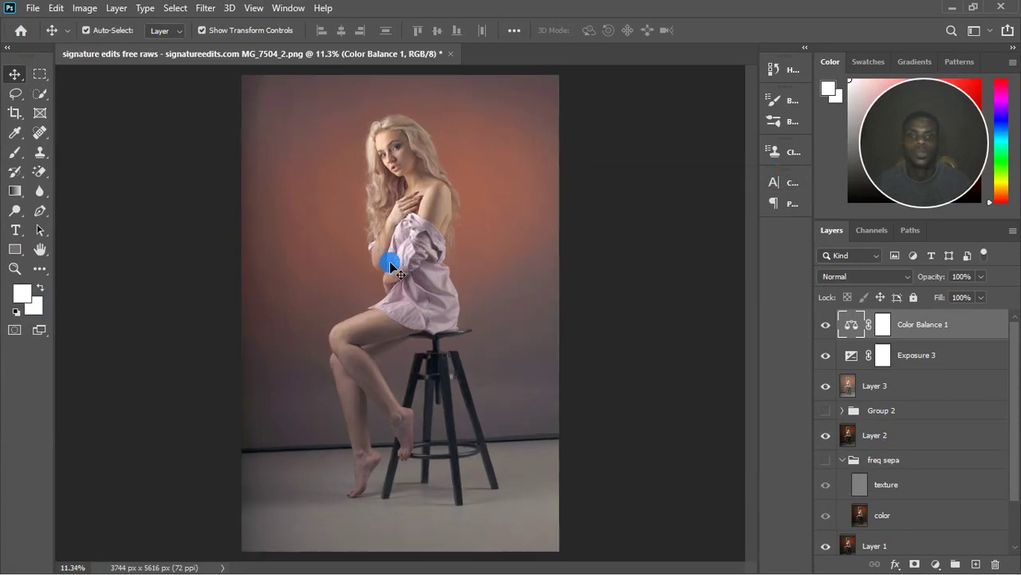
scroll(399, 261, "down", 3)
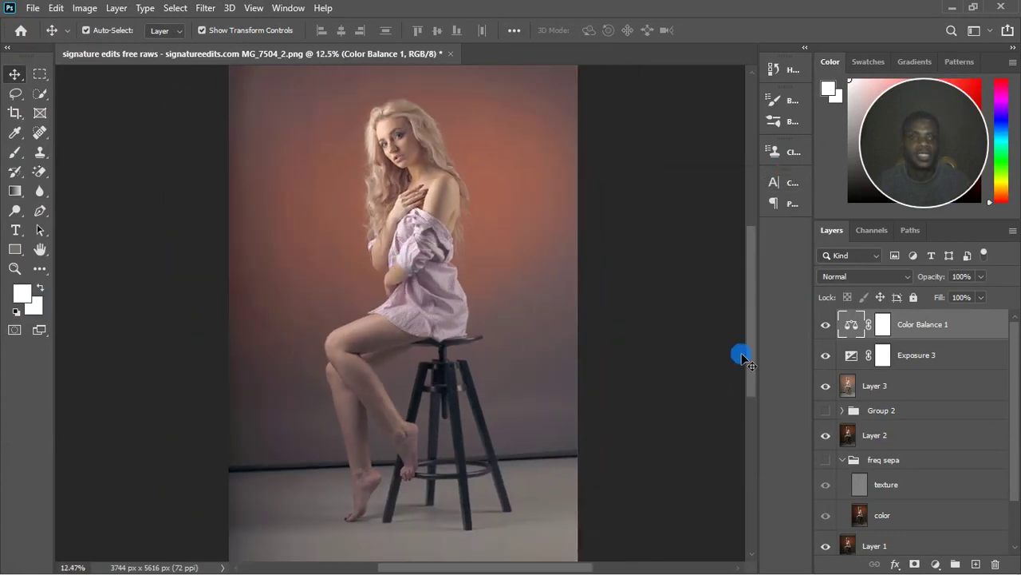
left_click(828, 325)
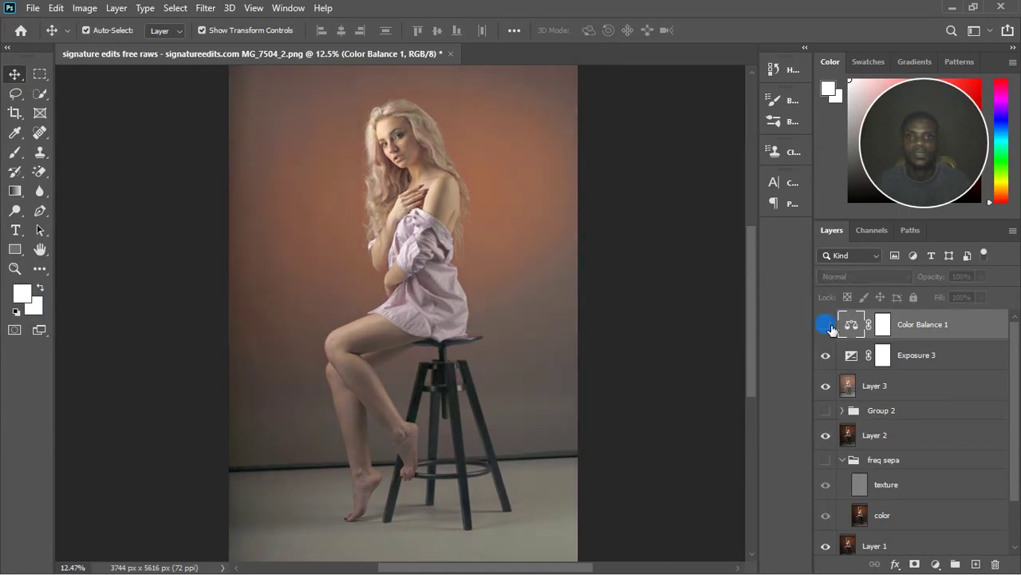
left_click(826, 325)
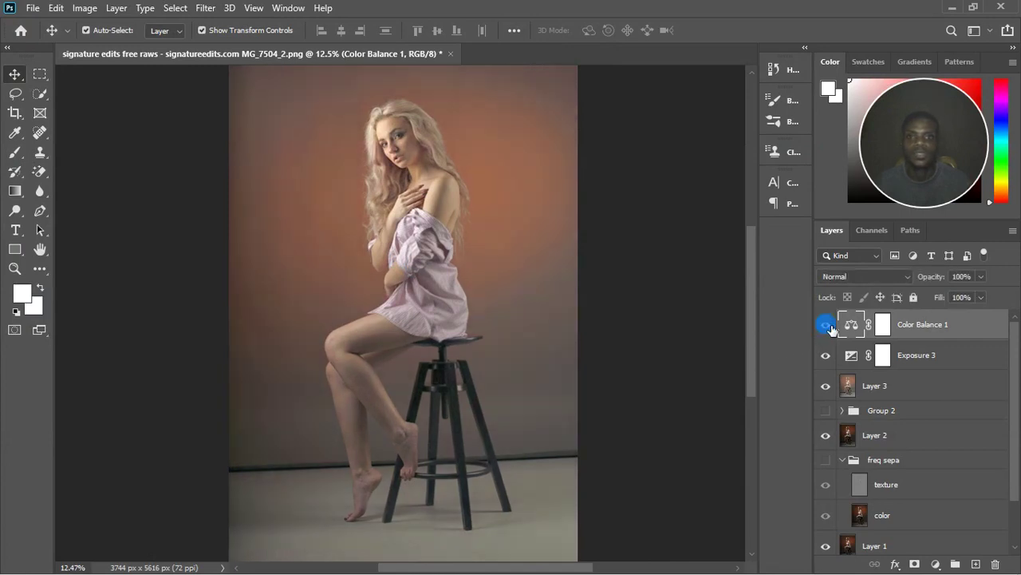
scroll(539, 330, "down", 1)
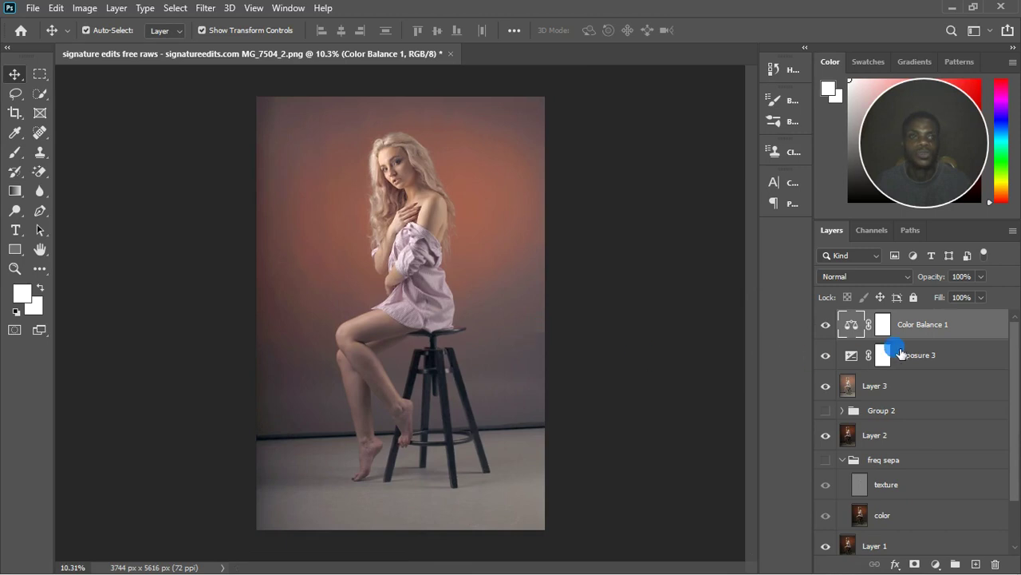
Add a Vibrance adjustment layer above Color Balance 1 and set its vibrance to +16.
left_click(935, 564)
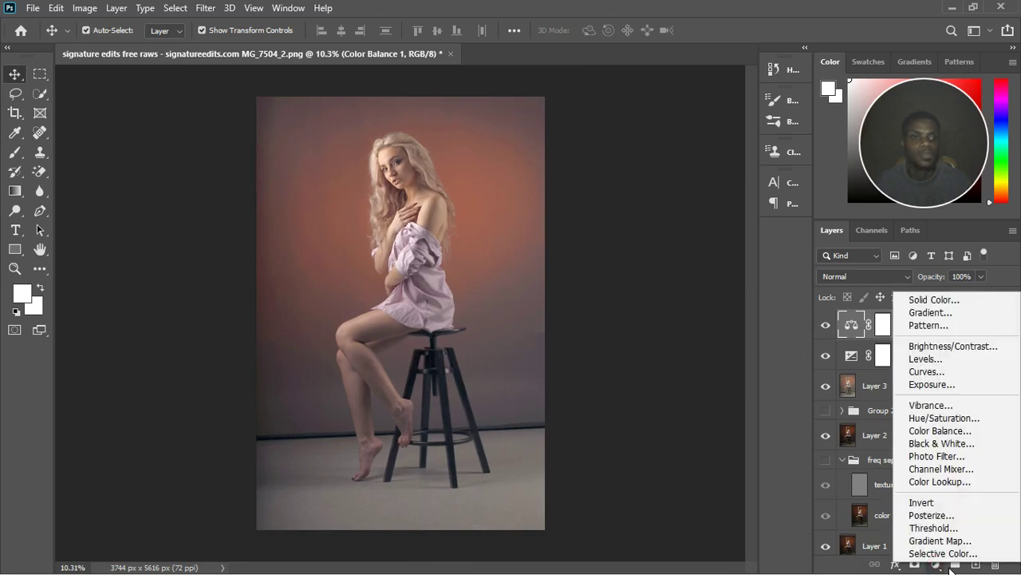
left_click(954, 407)
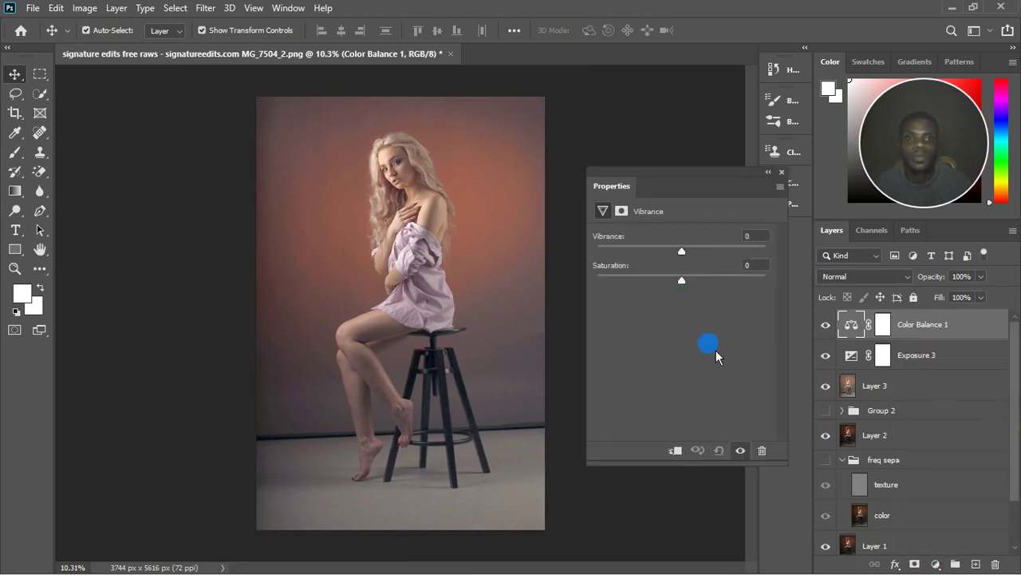
left_click(690, 252)
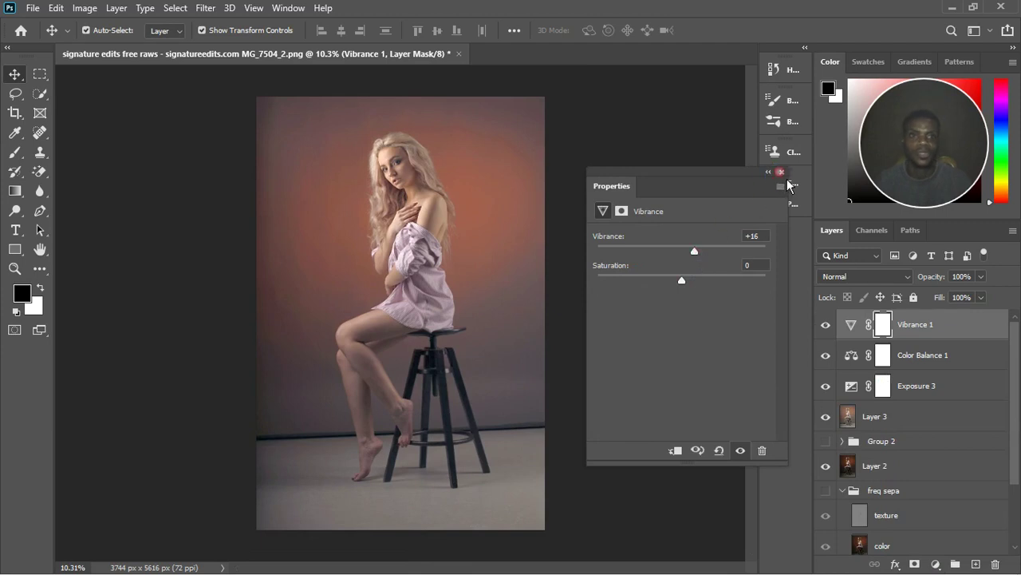
Compare the portrait with and without Vibrance 1 by toggling its visibility, leaving the adjustment visible.
left_click(827, 325)
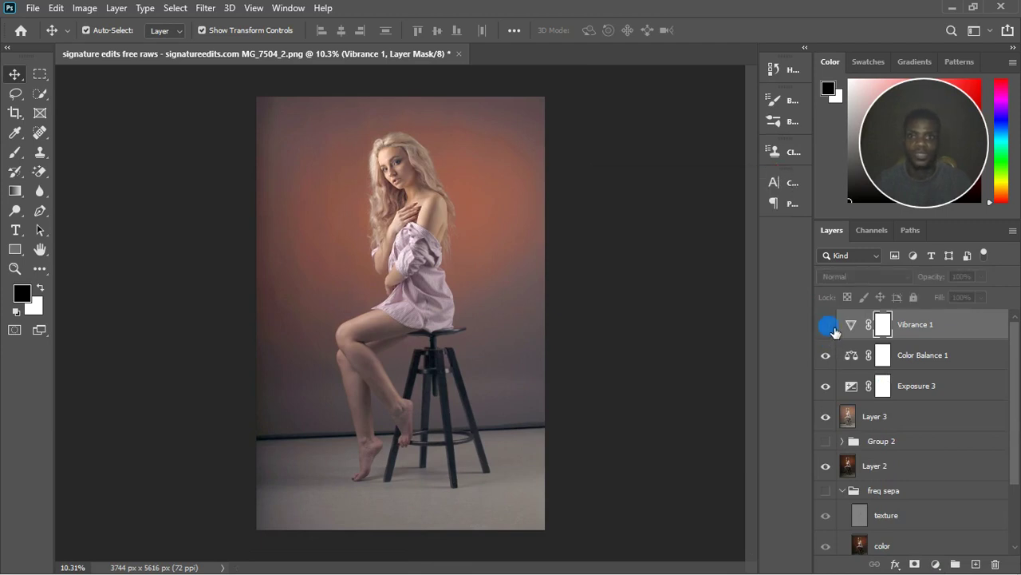
left_click(830, 327)
left_click(830, 328)
left_click(827, 325)
left_click(827, 325)
left_click(826, 325)
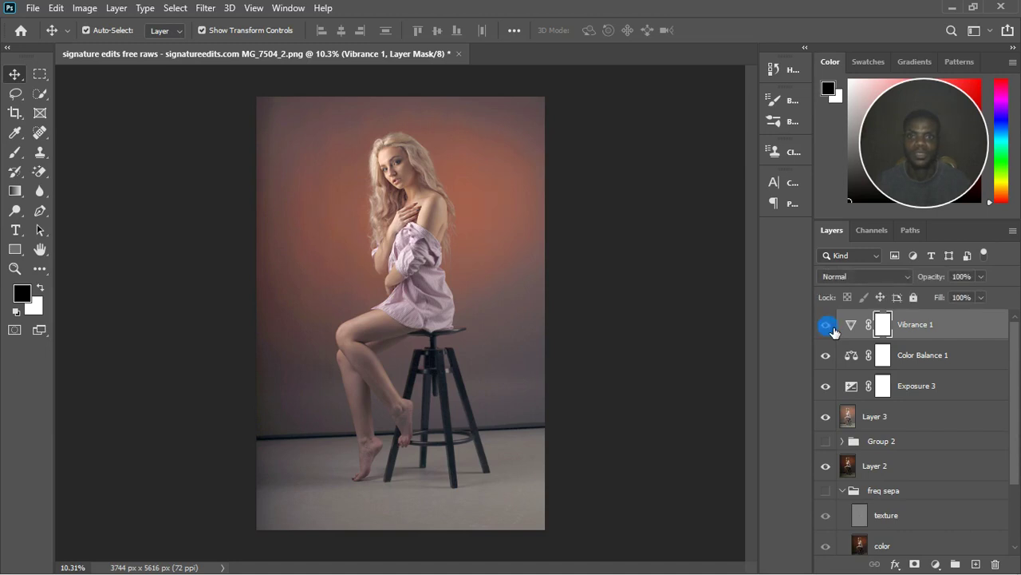
Reopen the Vibrance 1 adjustment and lower its vibrance slightly.
double_click(853, 325)
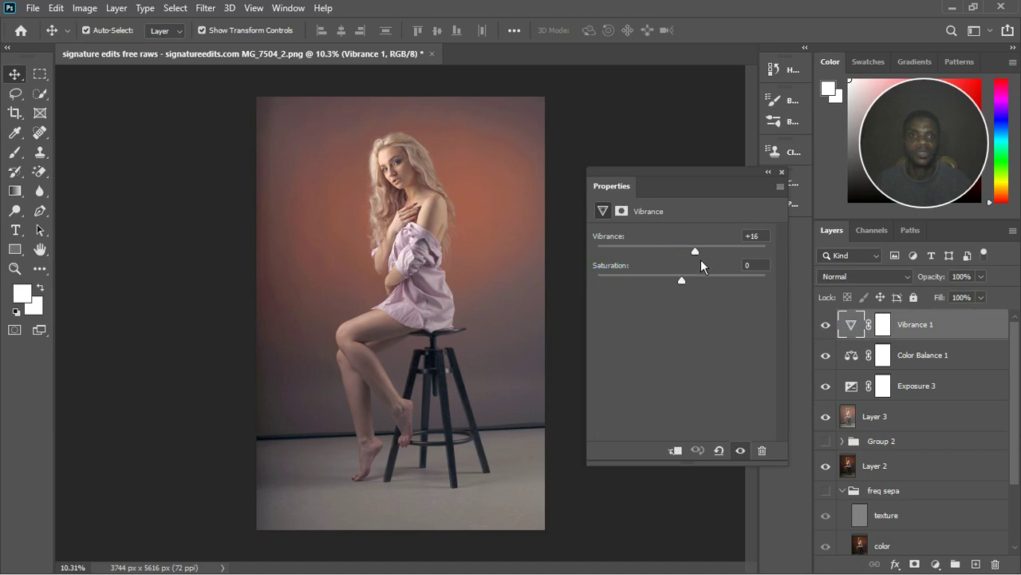
left_click_drag(701, 259, 694, 260)
left_click(444, 272)
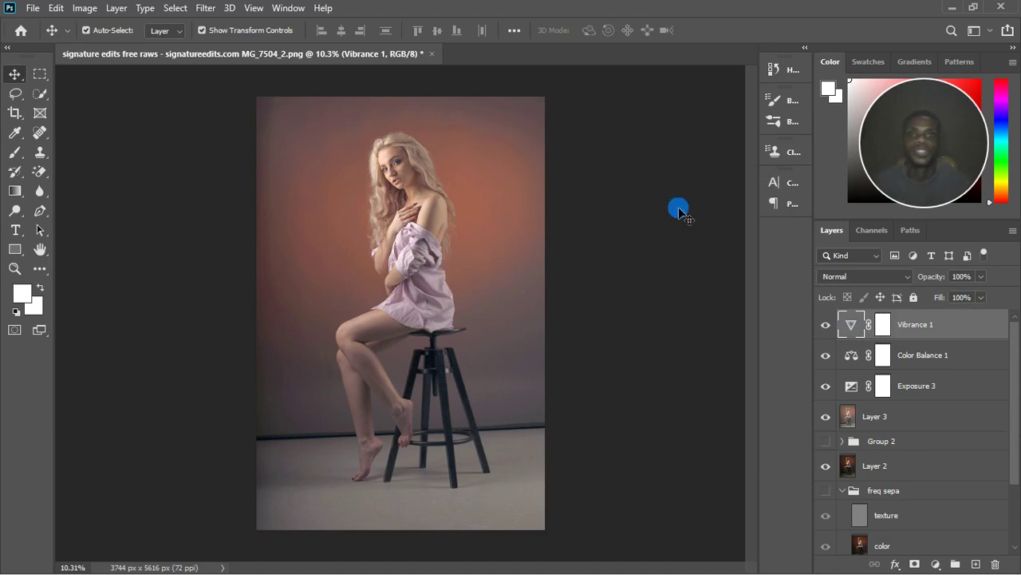
Add a Curves adjustment layer above Vibrance 1.
scroll(444, 343, "down", 4)
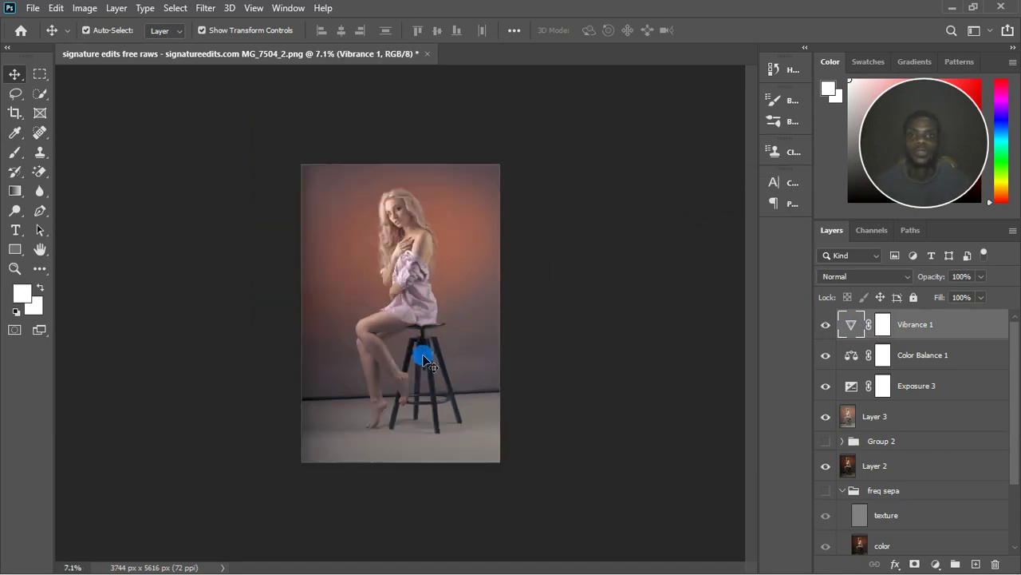
scroll(405, 250, "up", 4)
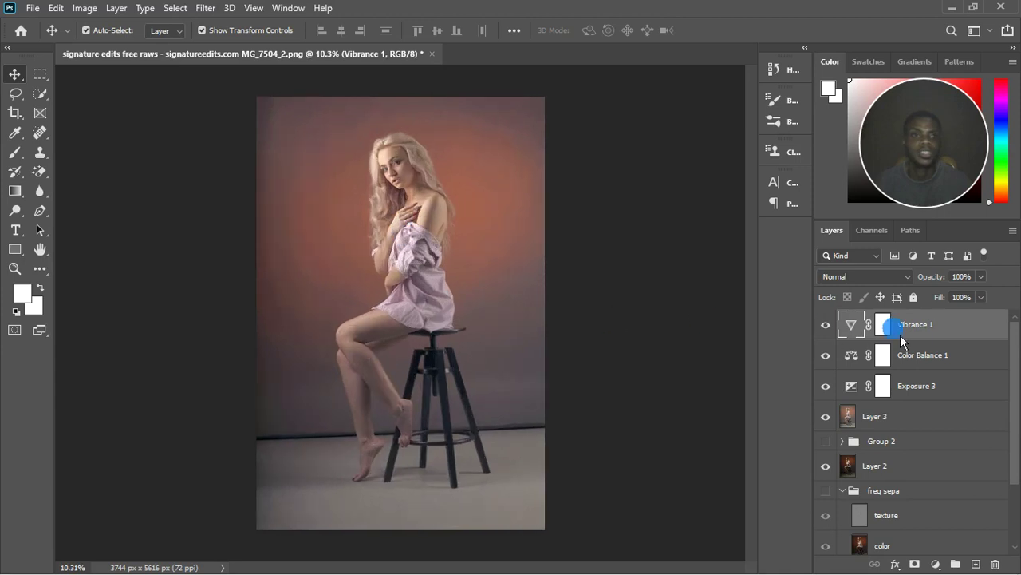
left_click(937, 564)
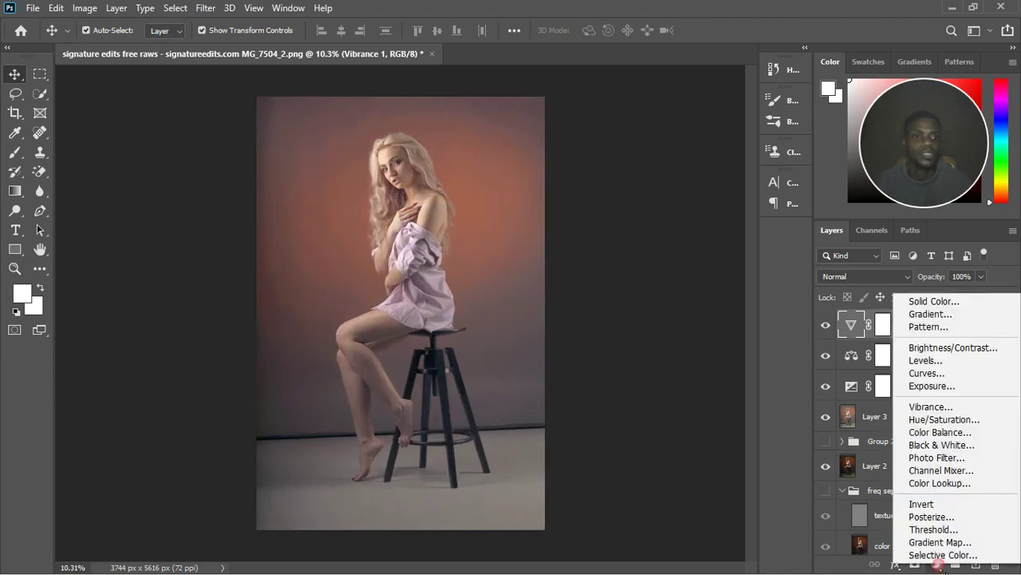
left_click(924, 373)
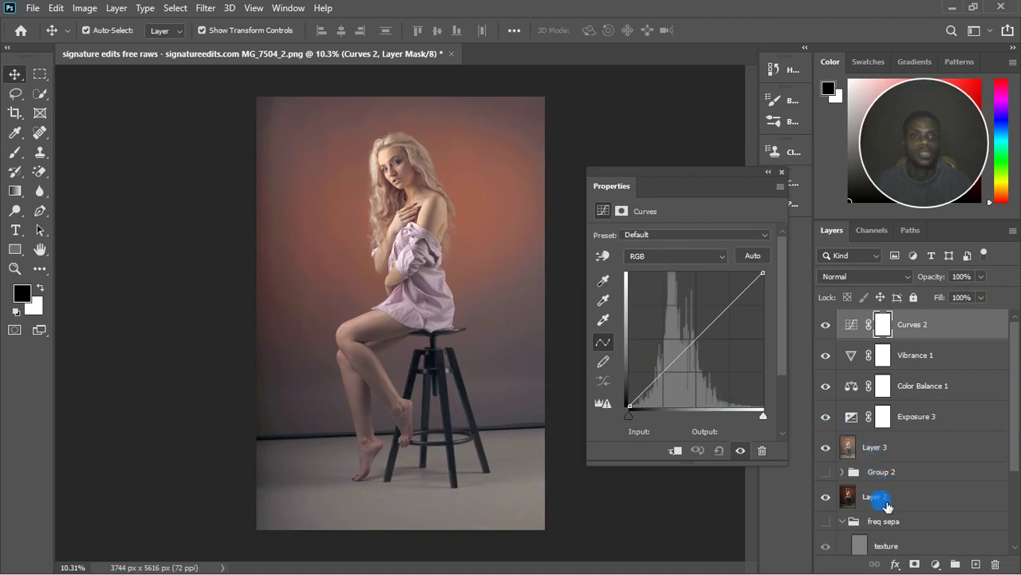
Add another Curves adjustment layer directly above Layer 0, leaving its curve at the default.
scroll(919, 501, "down", 4)
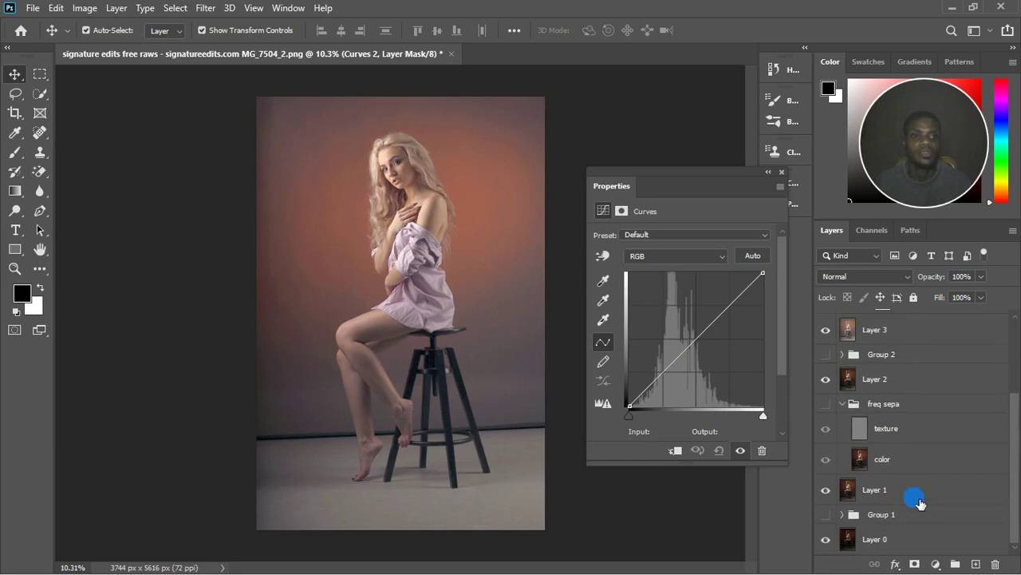
left_click(920, 541)
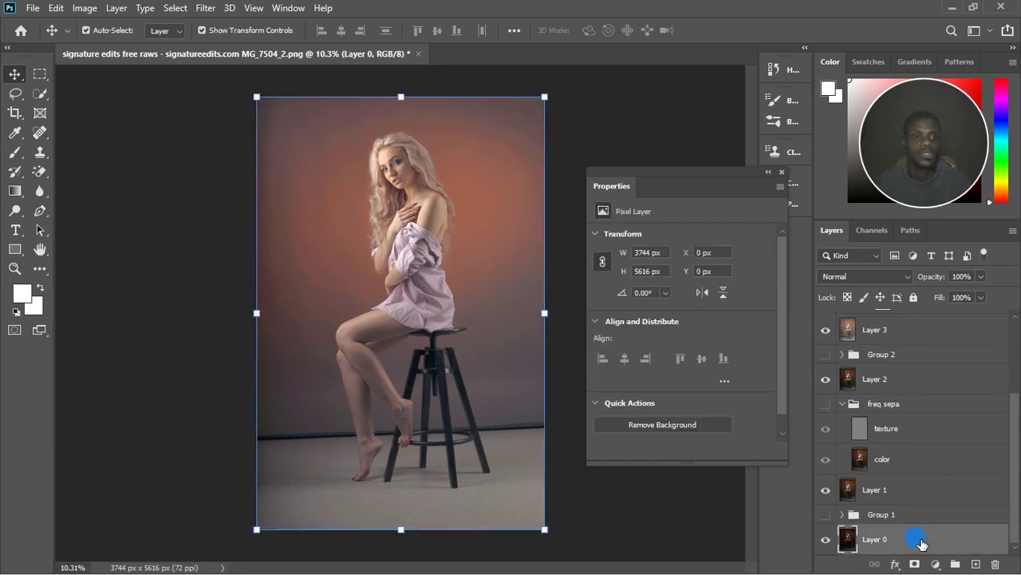
left_click(939, 563)
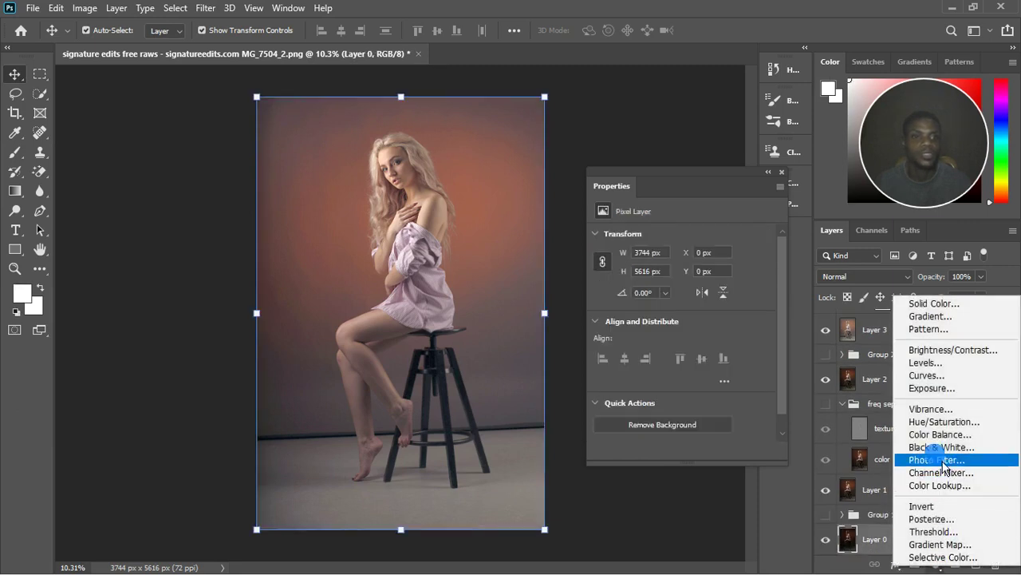
left_click(936, 375)
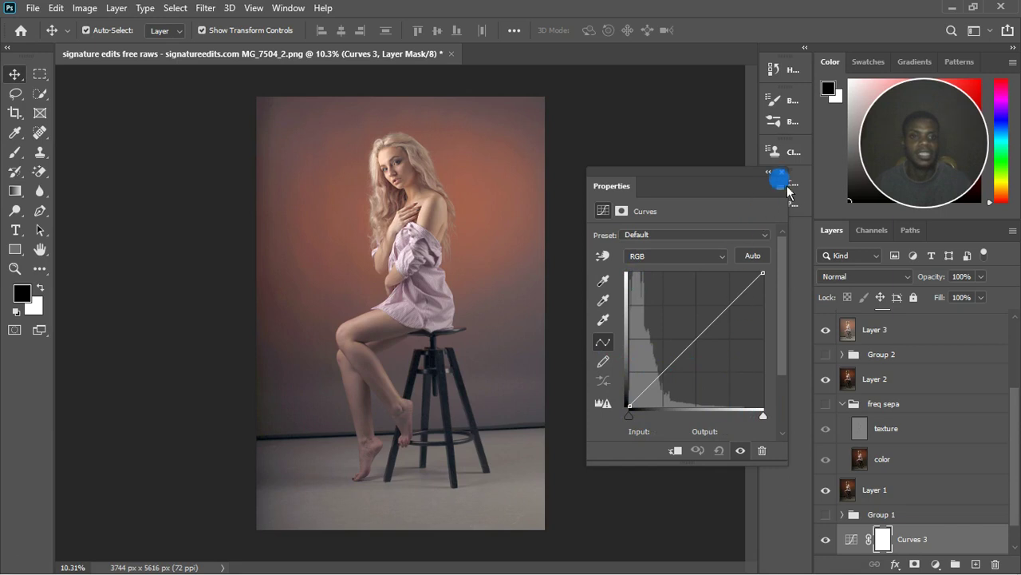
scroll(969, 443, "up", 3)
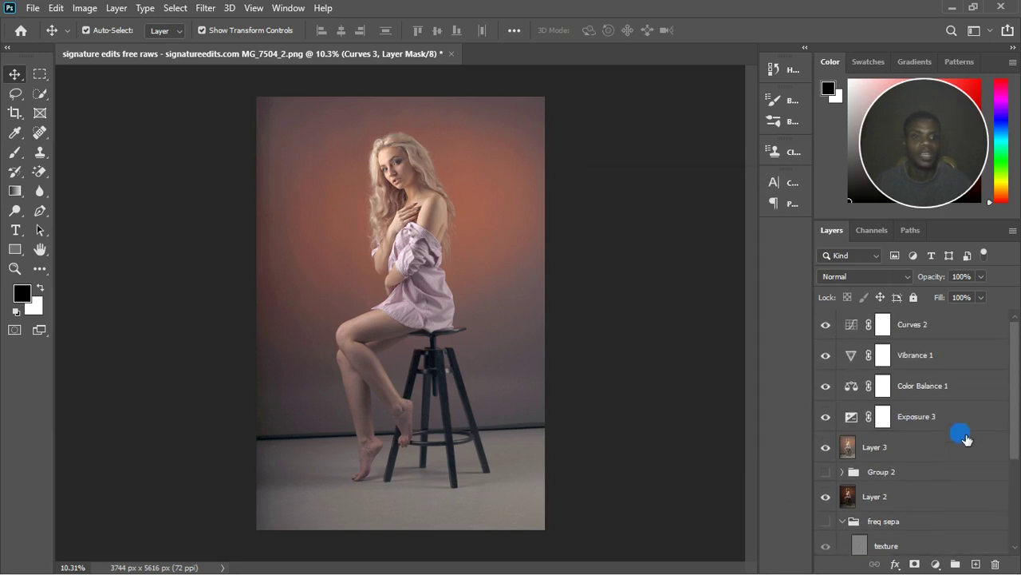
Shape the Curves 2 RGB curve into a gentle S with points at input 38, output 30 and input 169, output 179.
double_click(858, 330)
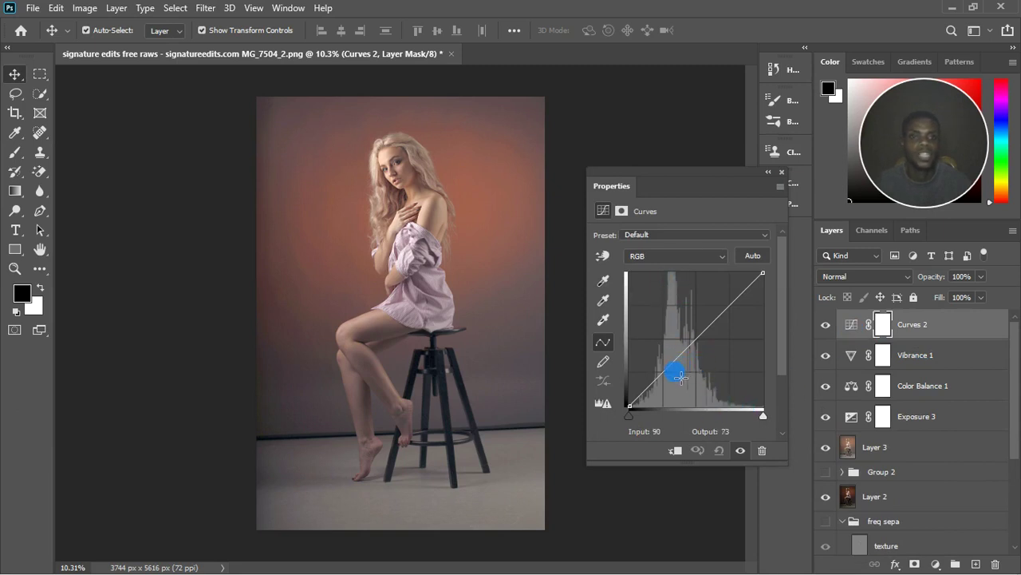
left_click_drag(641, 397, 657, 396)
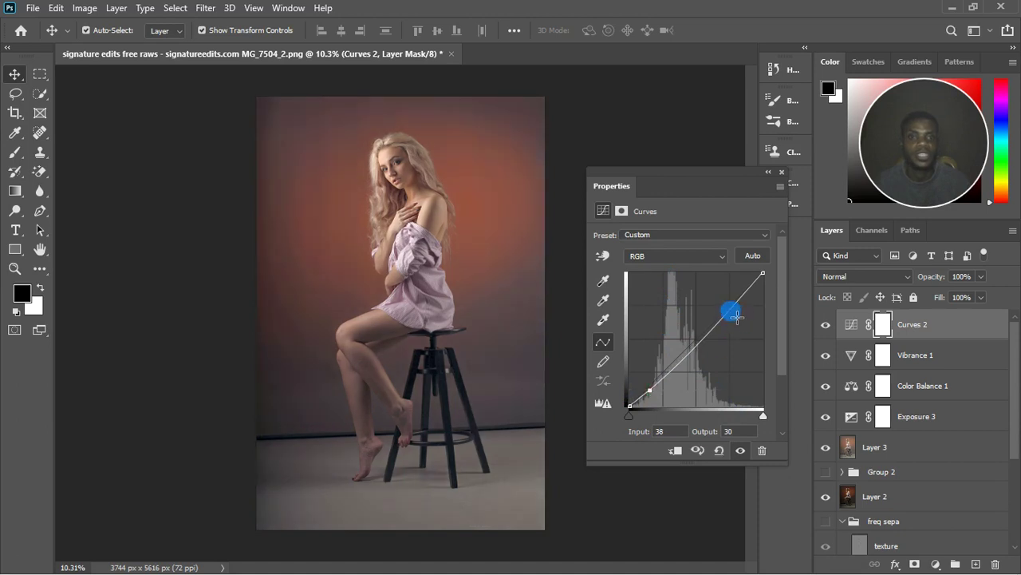
left_click_drag(736, 317, 725, 319)
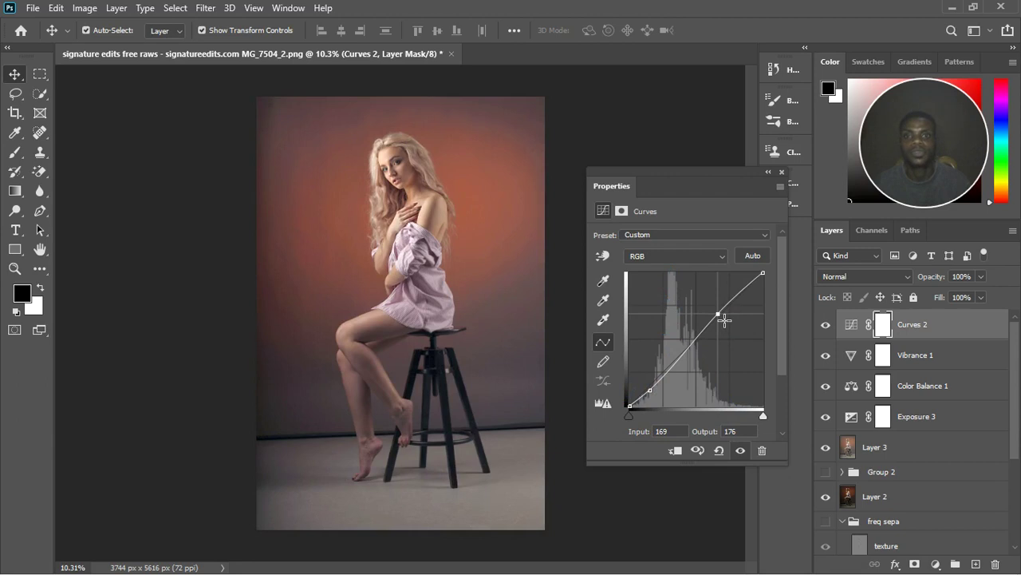
left_click_drag(725, 319, 724, 317)
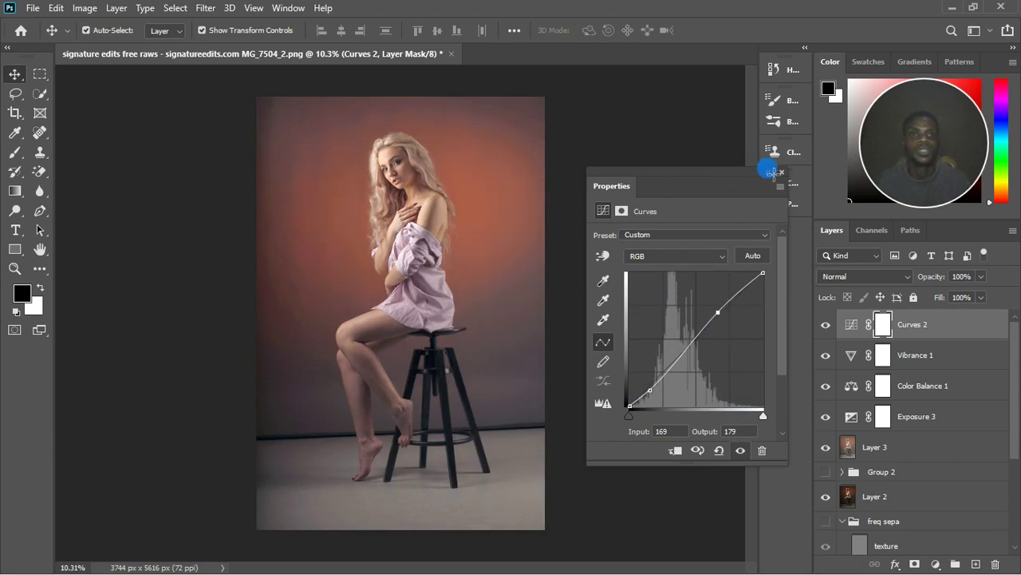
left_click(643, 209)
left_click(426, 231)
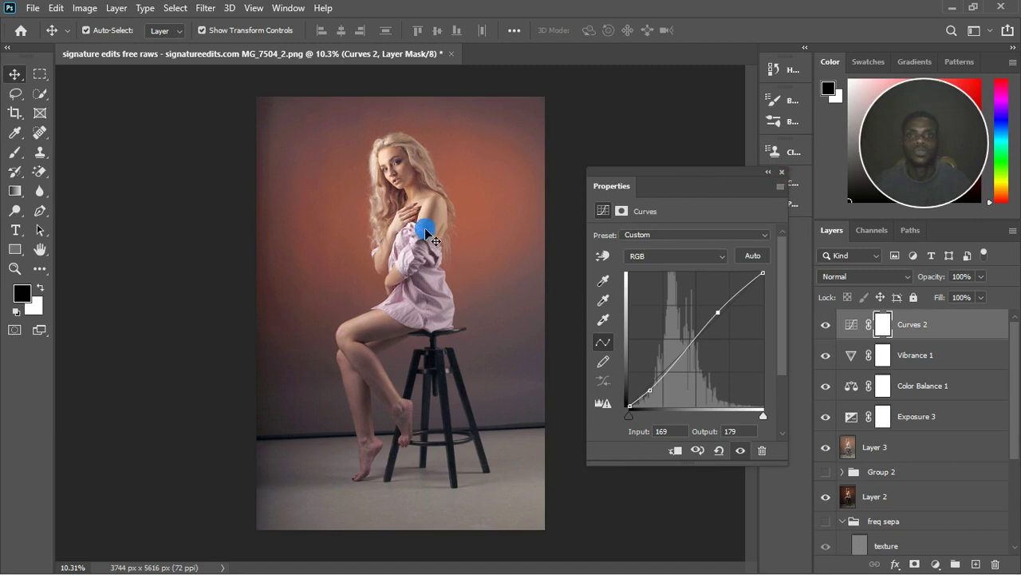
Compare the portrait with and without Curves 2 and Vibrance 1 by toggling their visibility, leaving both adjustments visible.
scroll(400, 166, "up", 4)
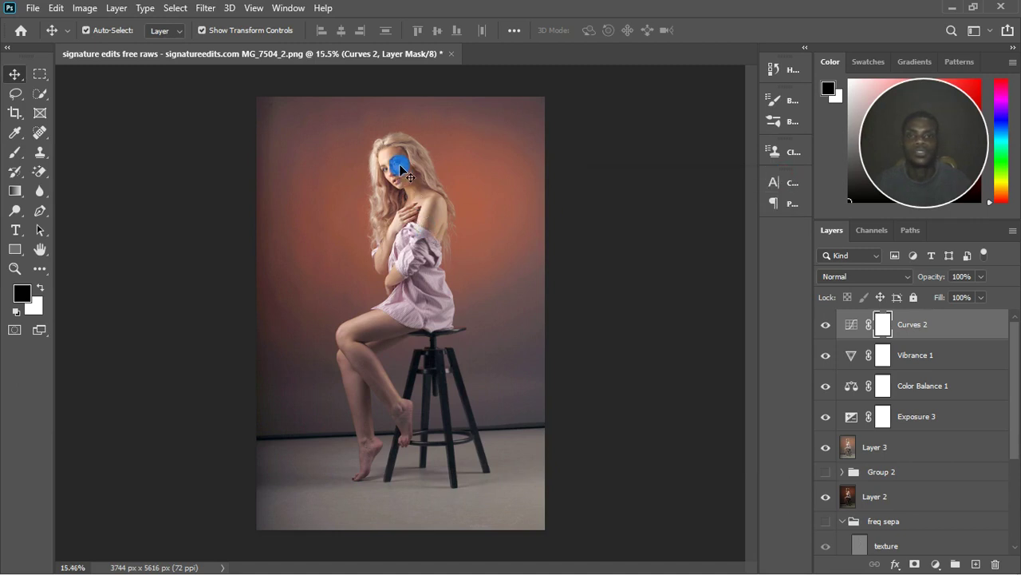
left_click(826, 325)
left_click(826, 325)
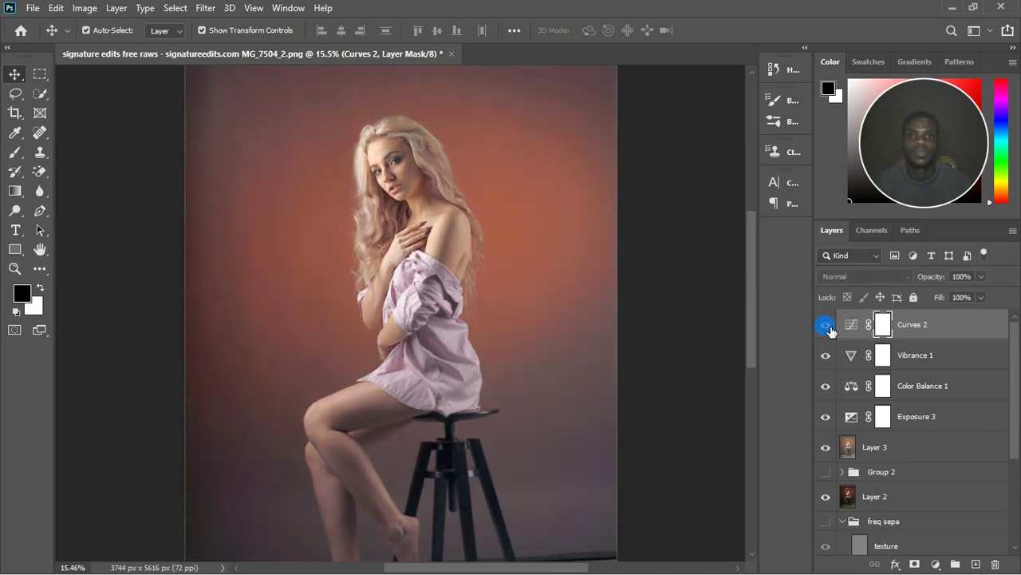
left_click(826, 355)
left_click(826, 356)
scroll(533, 280, "down", 3)
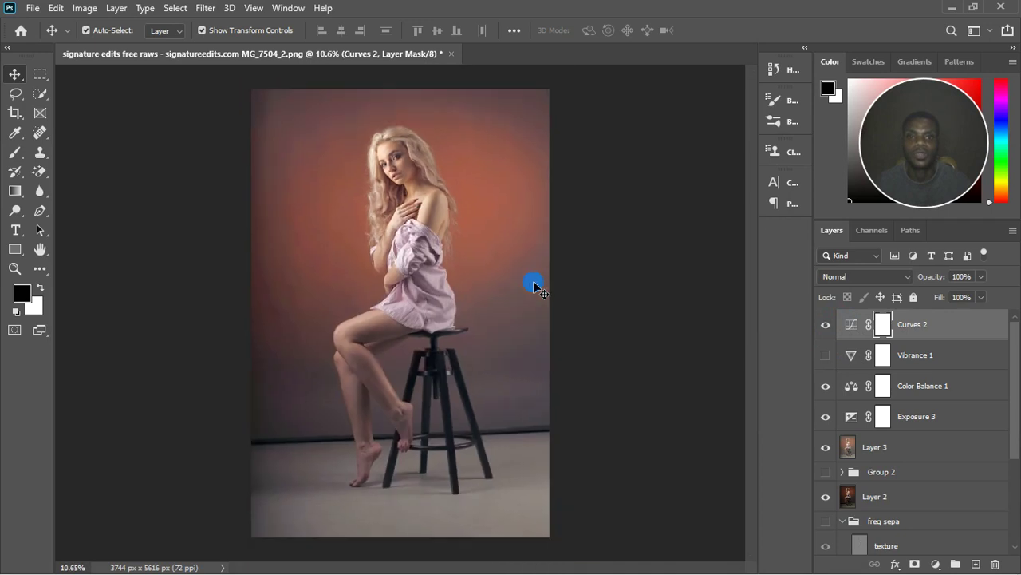
left_click(826, 356)
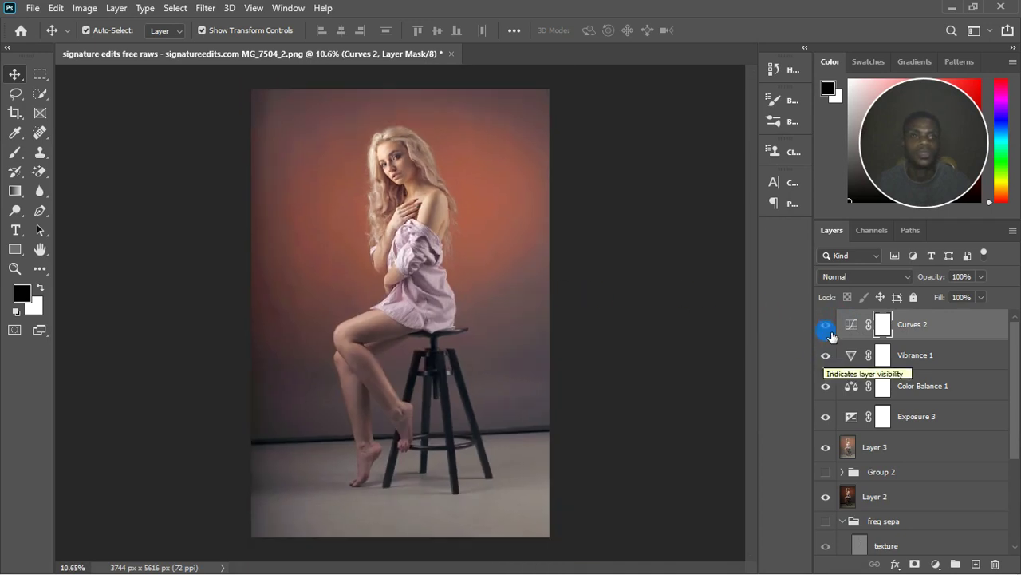
left_click(827, 325)
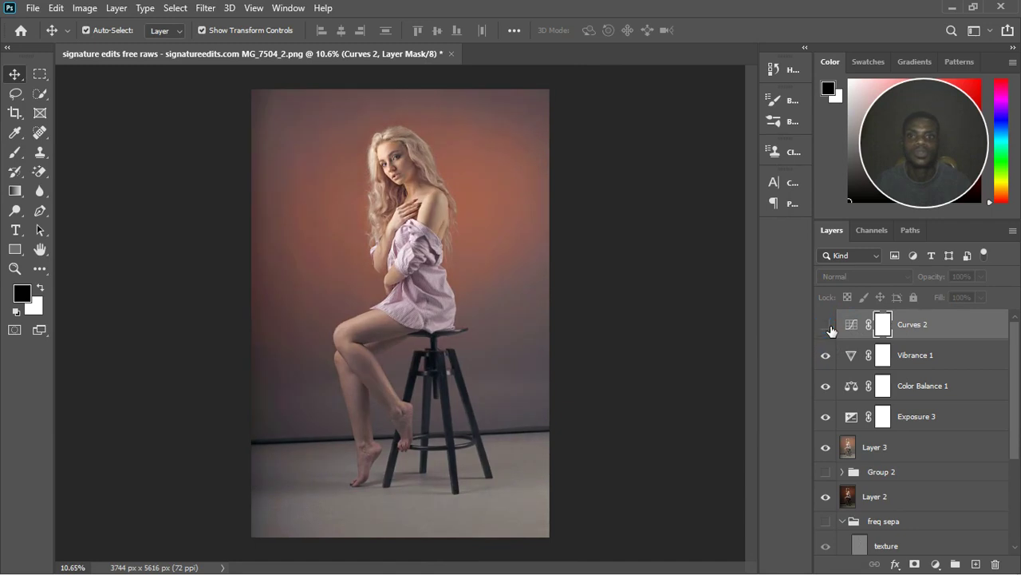
left_click(827, 326)
Check the Curves 2 curve settings and reduce the layer's opacity to 71%.
double_click(851, 325)
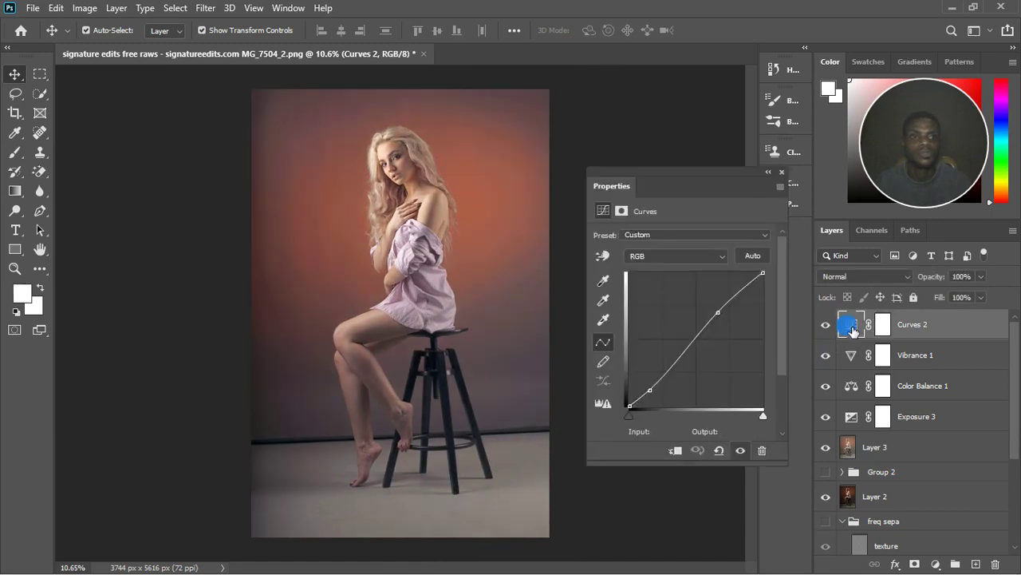
left_click(651, 390)
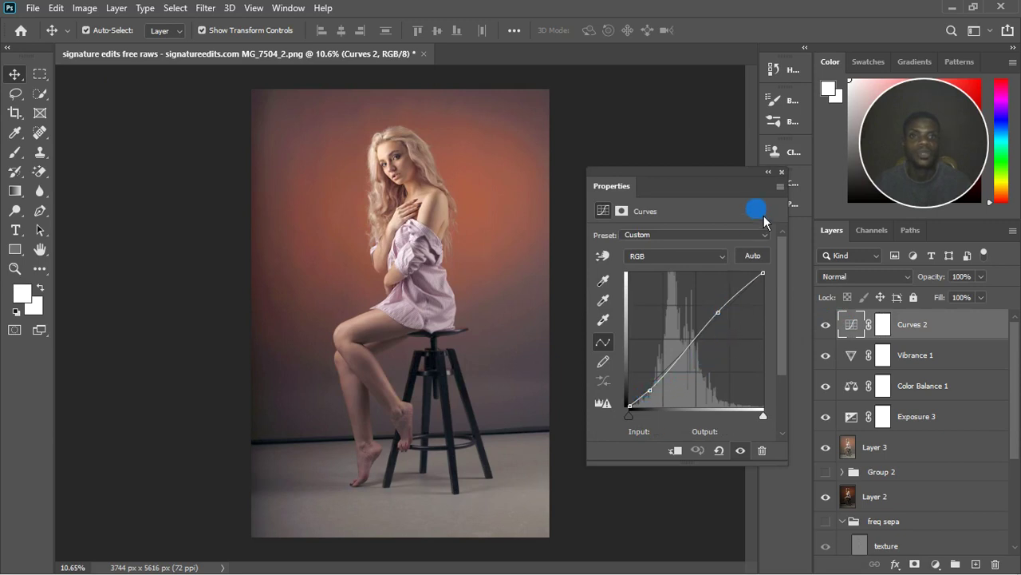
left_click(788, 175)
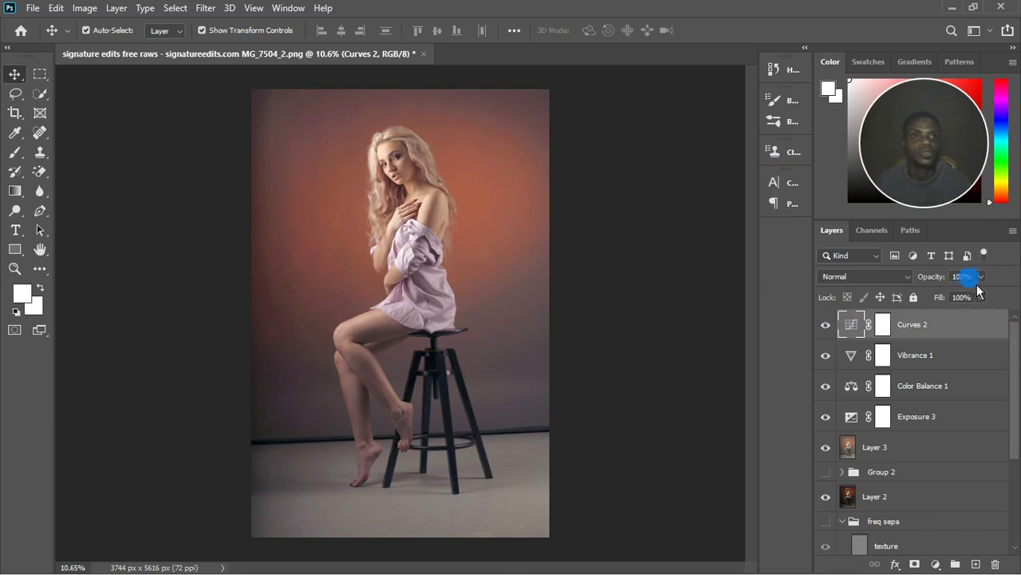
left_click(981, 276)
left_click(967, 292)
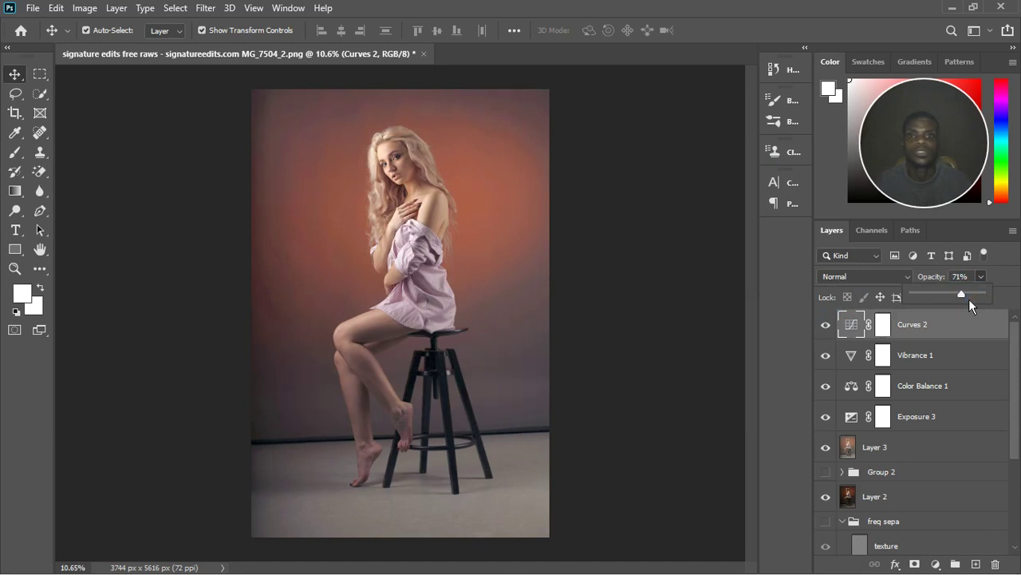
Compare the portrait with and without the softened Curves 2 adjustment, leaving it visible, and check the whole image.
left_click(812, 324)
left_click(825, 325)
left_click(826, 325)
left_click(826, 325)
left_click(399, 244)
scroll(403, 249, "down", 2)
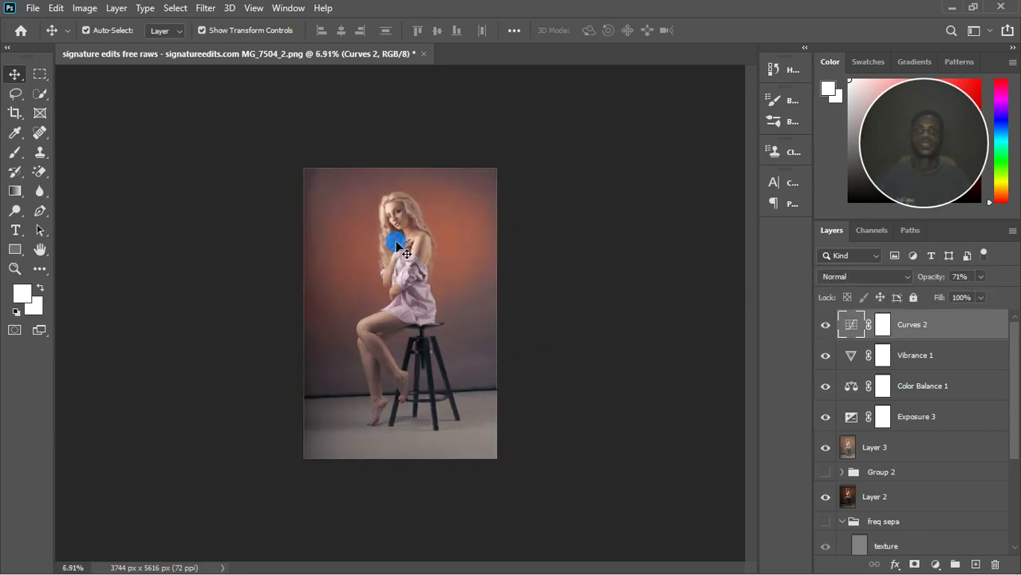
scroll(406, 255, "up", 1)
scroll(406, 255, "up", 1)
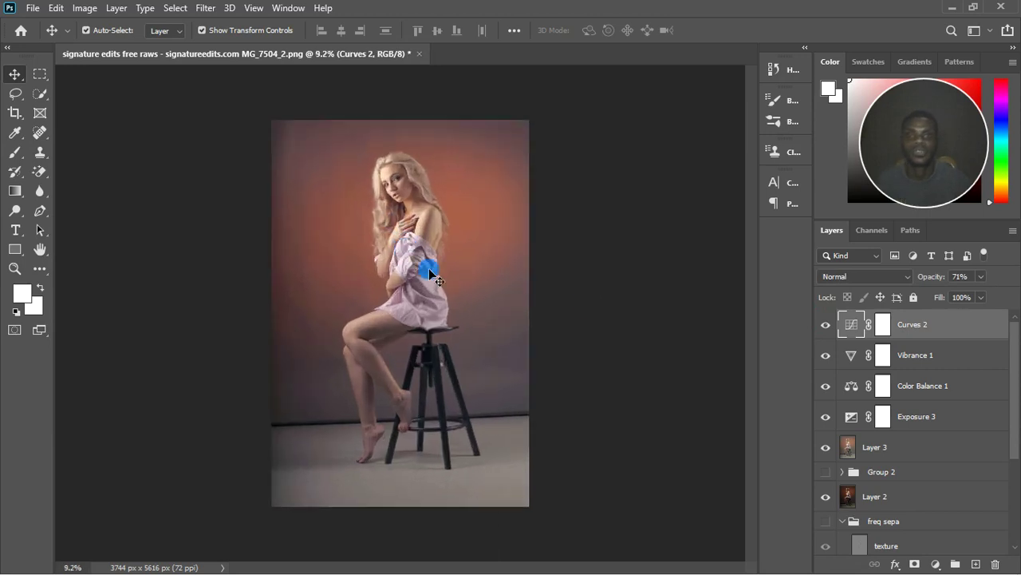
Set the opacity of the Curves 2 layer to 83%.
left_click(981, 276)
left_click_drag(972, 295, 990, 295)
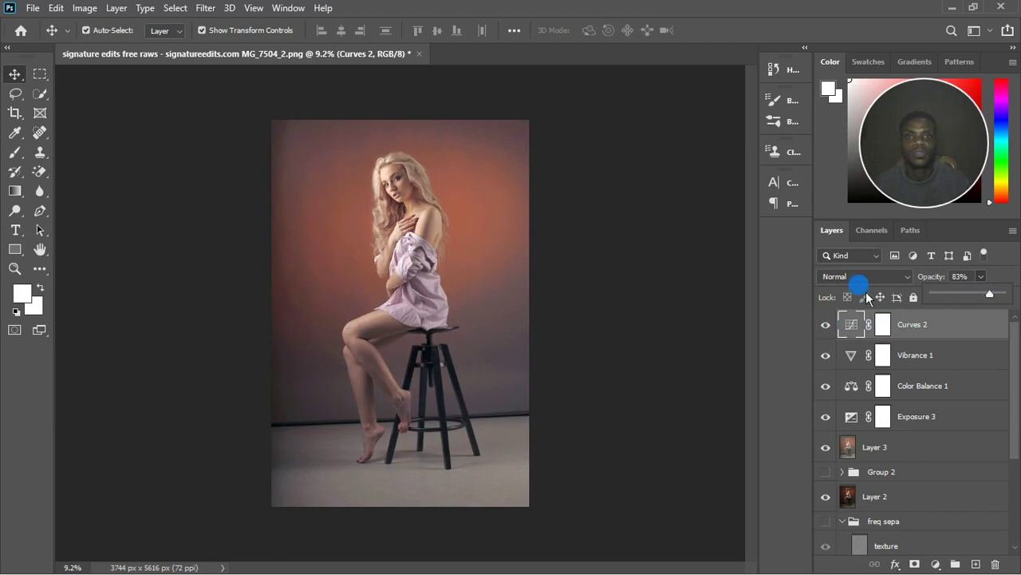
scroll(508, 260, "down", 1)
left_click(957, 327)
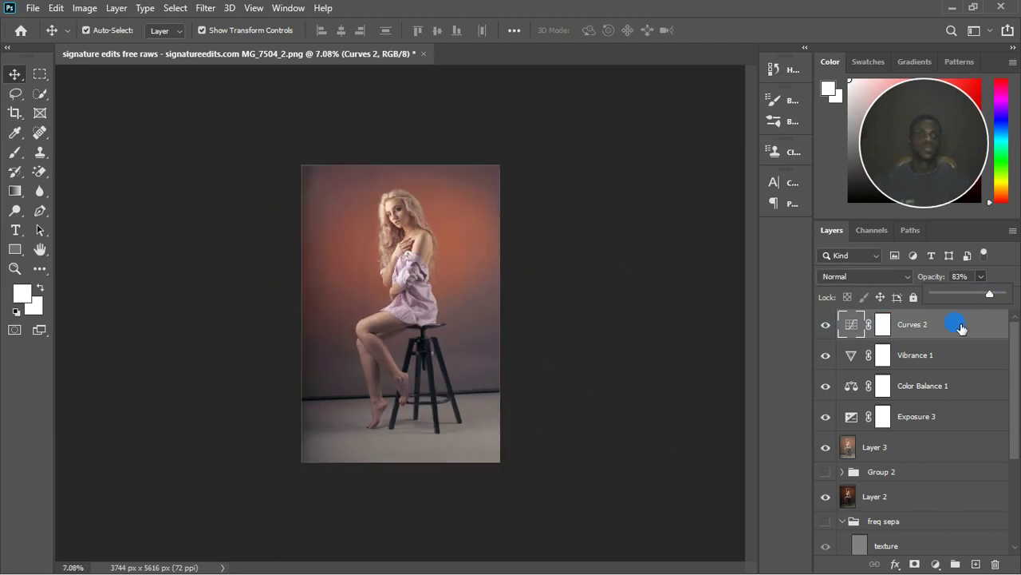
Add a second Color Balance layer above Curves 2 with midtones at cyan-red -31, magenta-green +9 and yellow-blue +16.
scroll(349, 221, "up", 2)
scroll(379, 256, "up", 2)
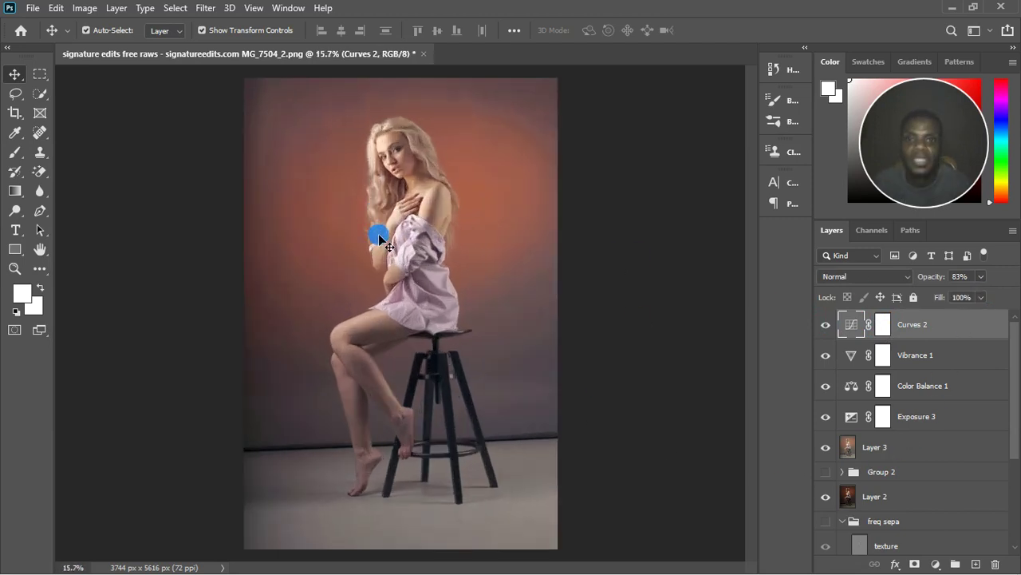
scroll(387, 270, "down", 2)
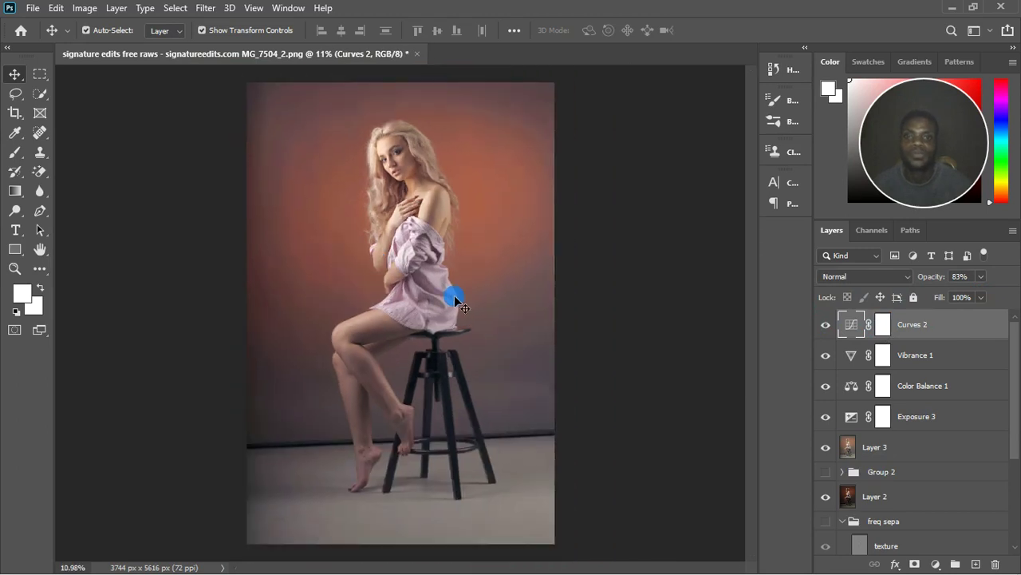
scroll(451, 280, "down", 1)
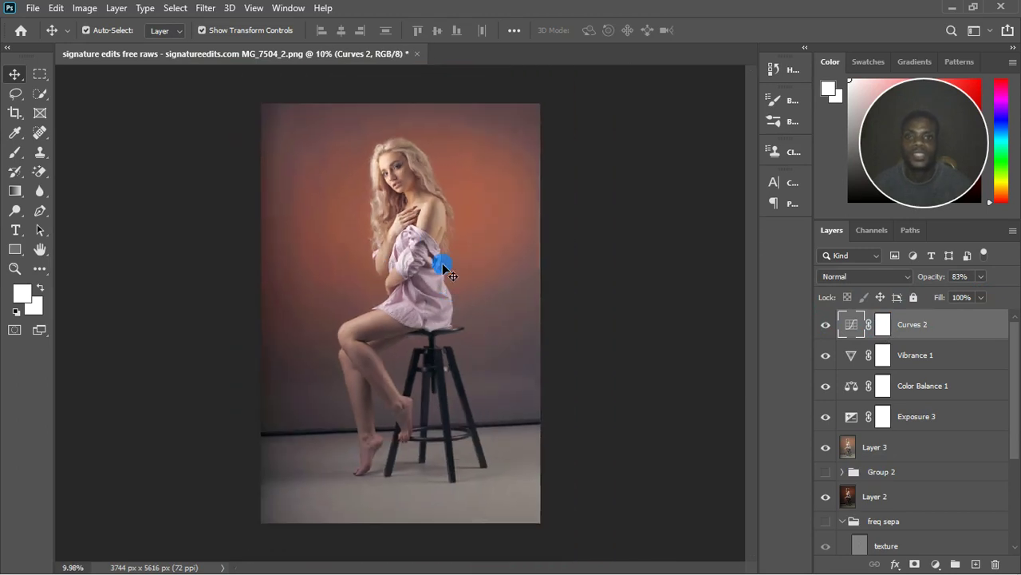
left_click(935, 564)
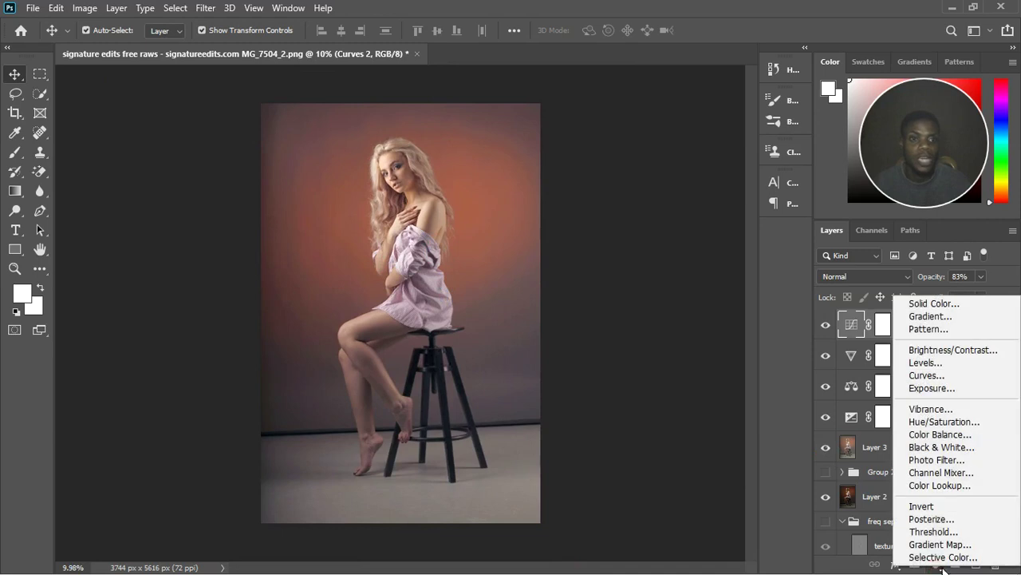
left_click(950, 437)
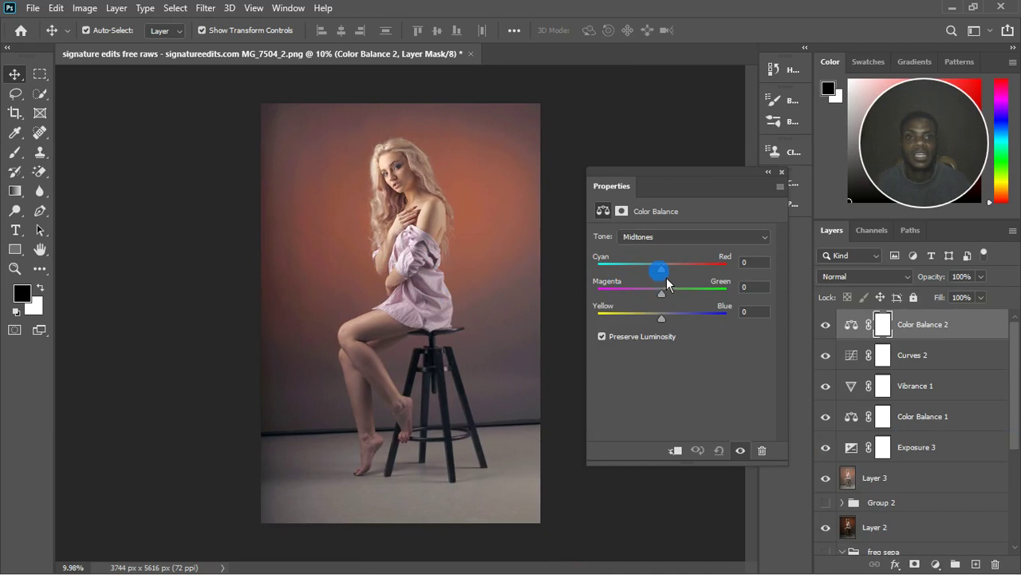
left_click_drag(666, 278, 675, 300)
left_click_drag(688, 325, 680, 326)
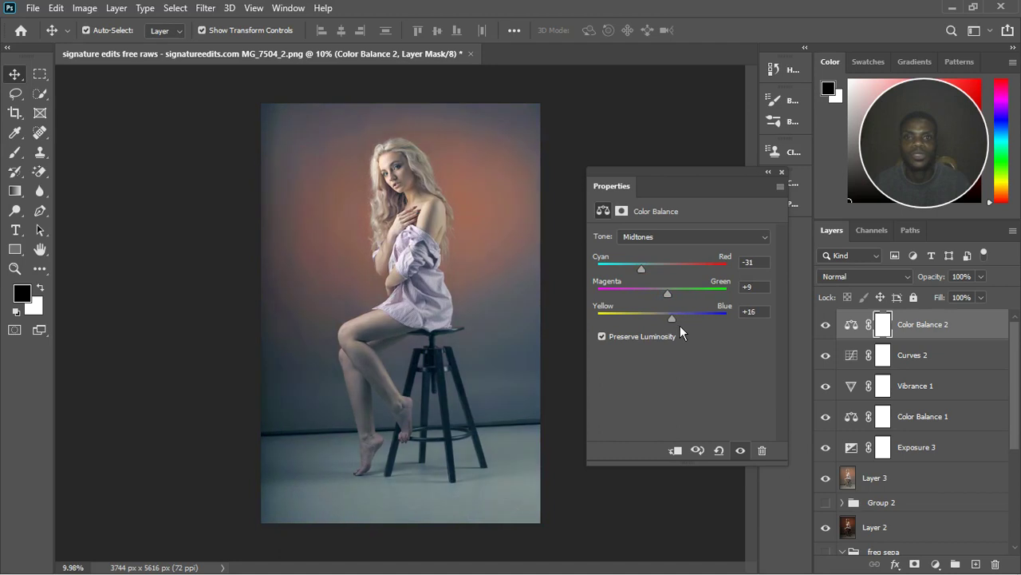
Switch Color Balance 2 to the Highlights tone and adjust its colour balance slightly.
left_click(663, 238)
left_click(656, 260)
left_click(669, 238)
left_click(658, 276)
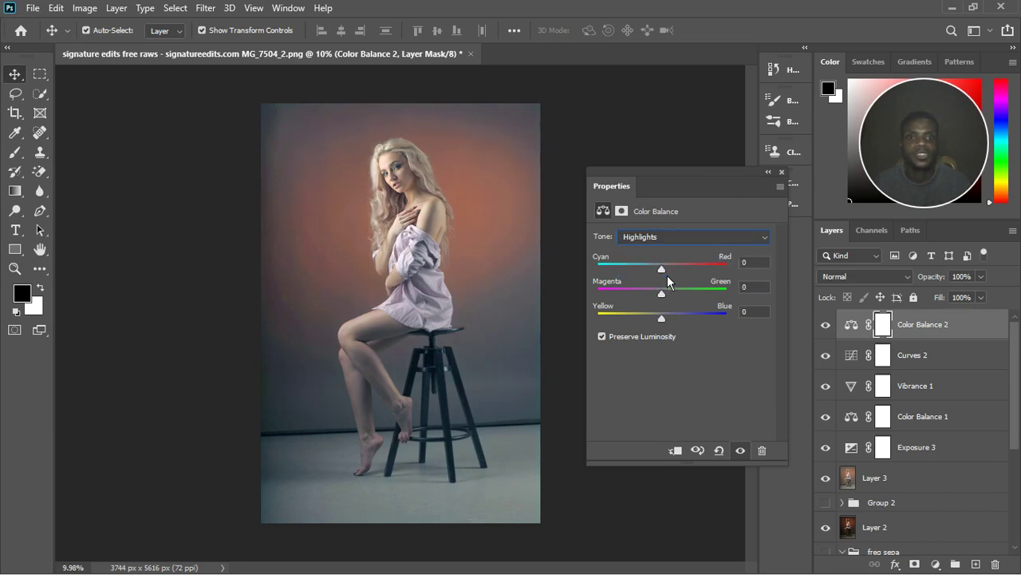
left_click_drag(660, 271, 661, 284)
left_click_drag(670, 322, 662, 296)
Set the Shadows tone of Color Balance 2 to cyan-red -2 and magenta-green +5.
left_click(690, 238)
left_click(696, 251)
mouse_move(670, 293)
left_mouse_down()
mouse_move(685, 298)
mouse_move(671, 308)
mouse_move(678, 274)
mouse_move(668, 273)
left_mouse_up()
left_click(663, 269)
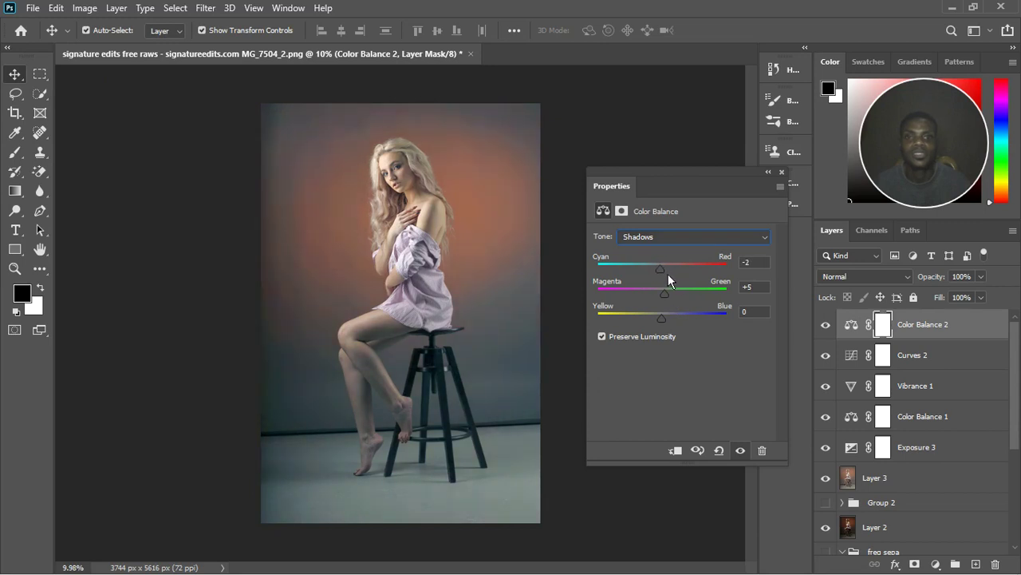
Shift the Shadows tone of Color Balance 2 toward blue and close the adjustment's settings.
left_click_drag(674, 320, 675, 322)
left_click(781, 171)
left_click(789, 185)
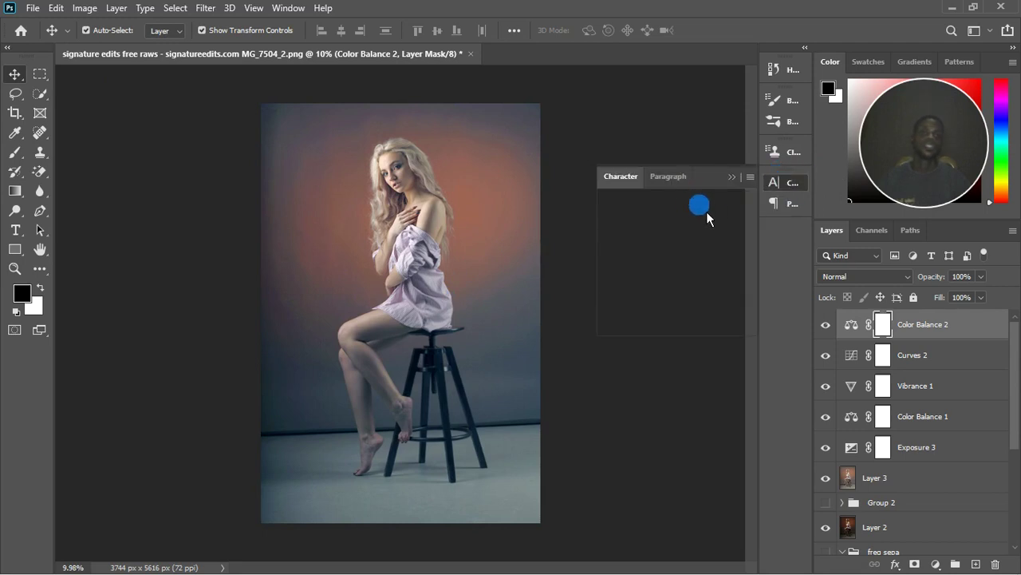
left_click(732, 176)
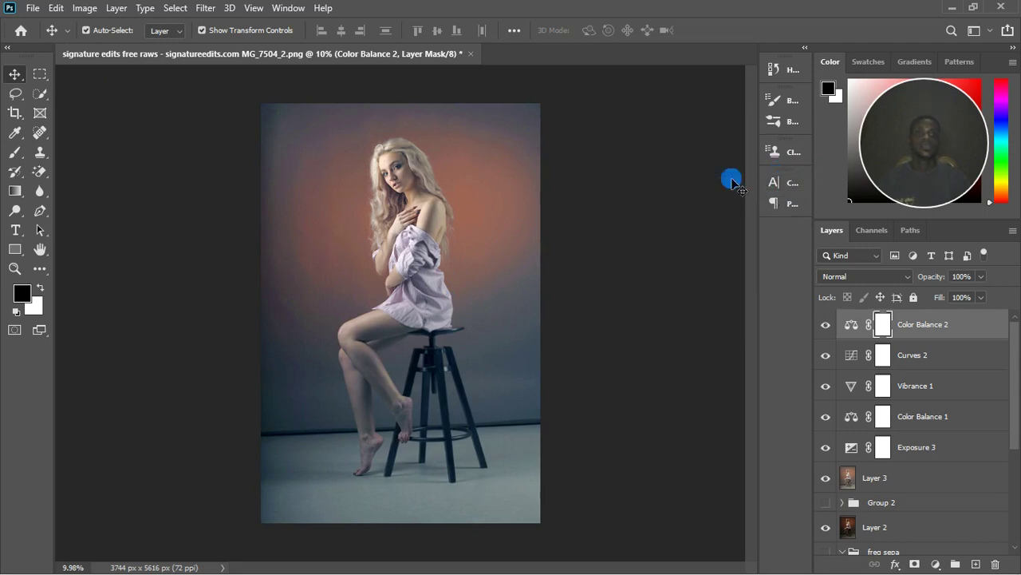
Hide Color Balance 2 and stamp all visible layers into a new layer directly above Curves 2.
scroll(383, 251, "down", 3)
scroll(357, 254, "up", 3)
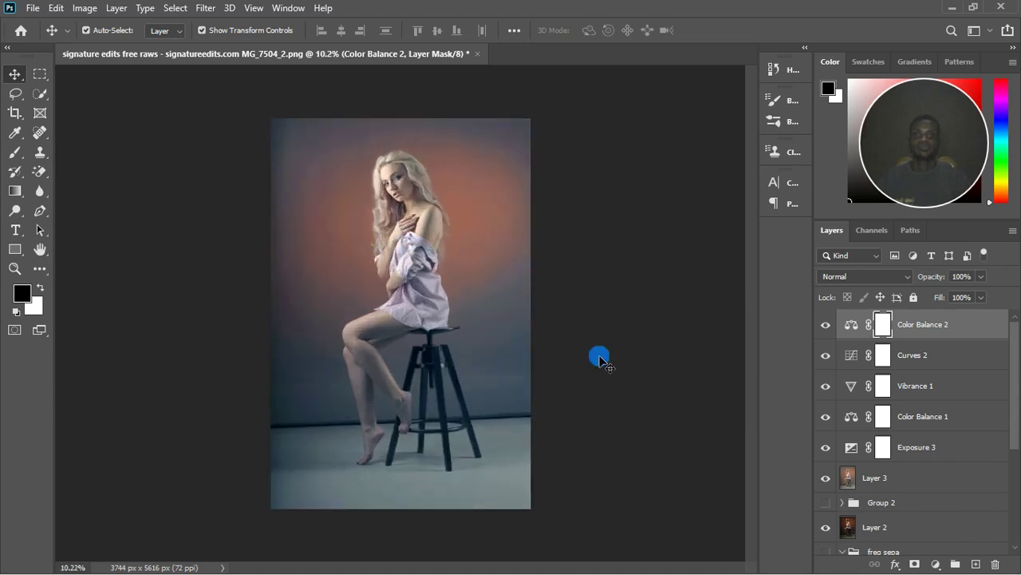
left_click(826, 325)
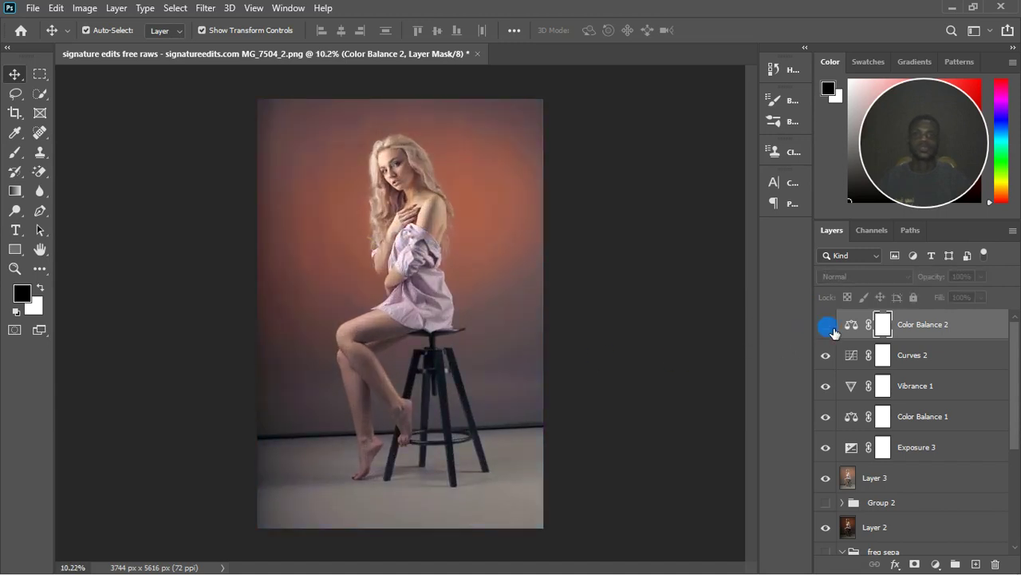
scroll(501, 319, "down", 1)
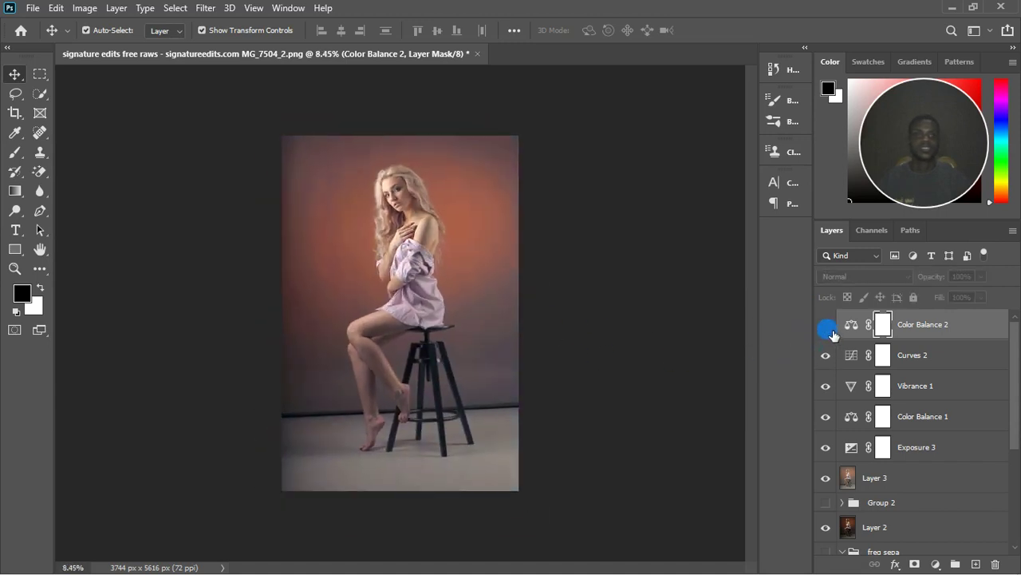
left_click(931, 363)
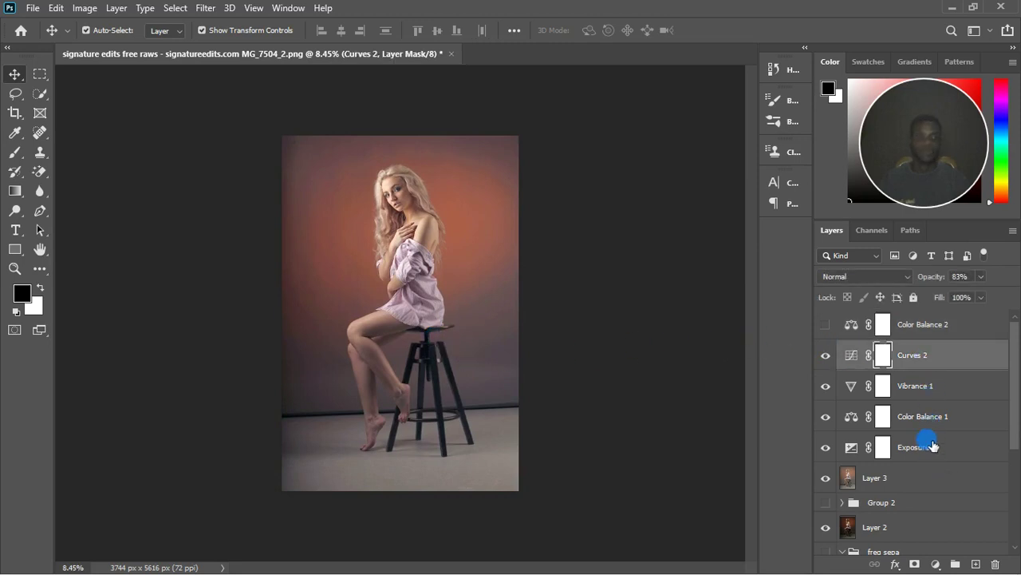
key("ctrl")
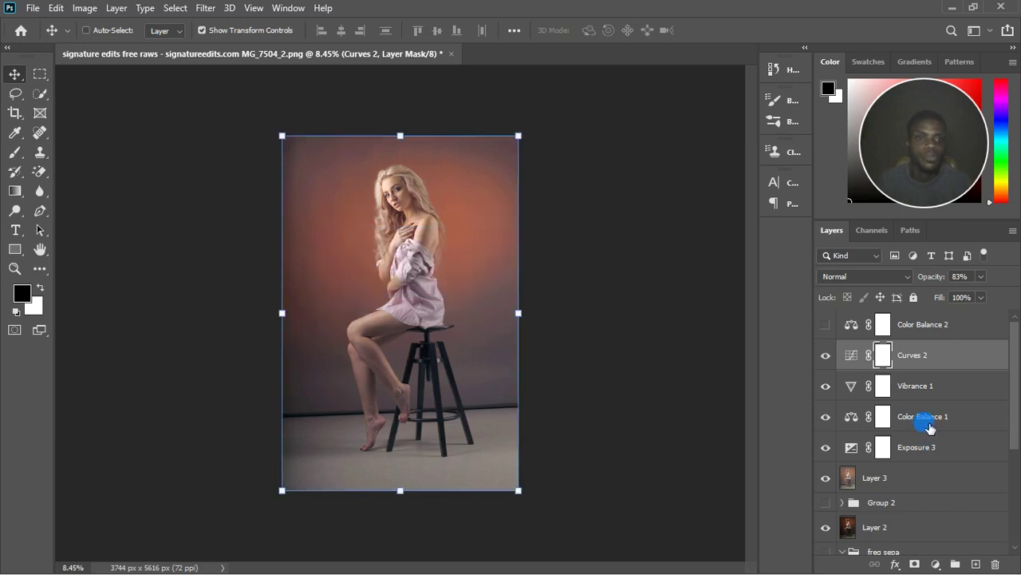
left_click(934, 391)
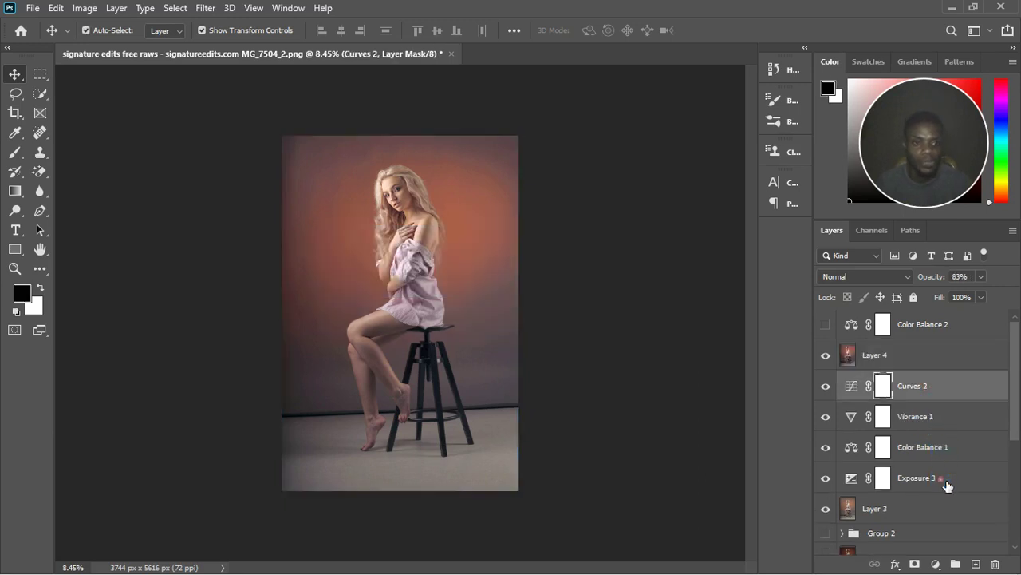
Group the adjustment layers from Exposure 3 up to Curves 2 and hide the group.
left_click(946, 478)
left_click(932, 391, "shift")
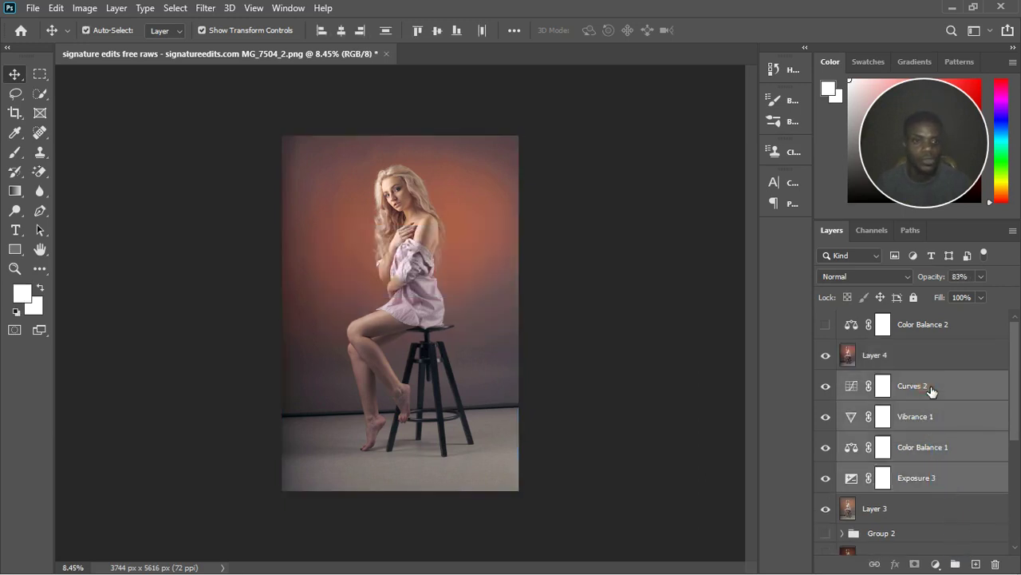
left_click(955, 563)
left_click(826, 380)
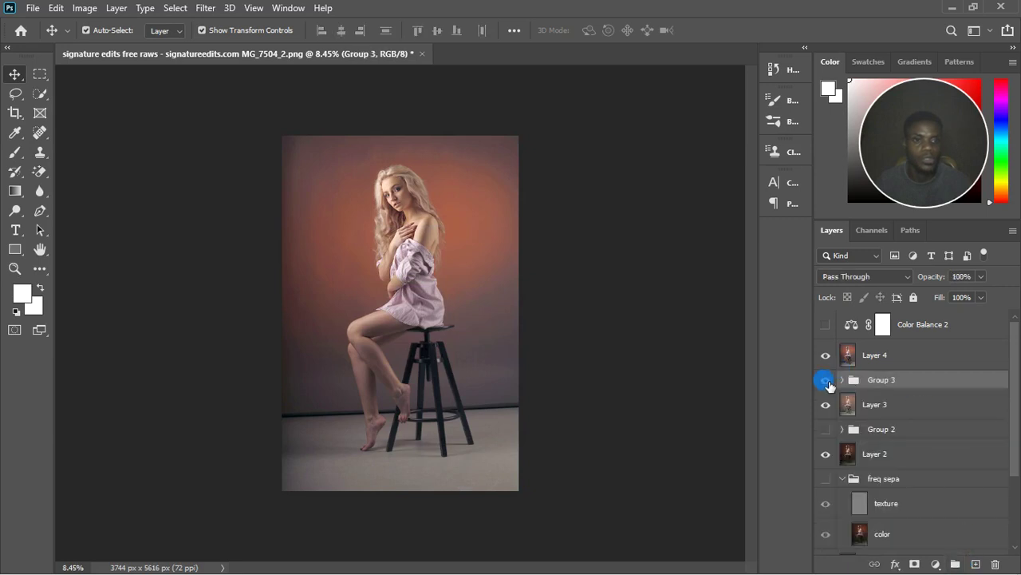
Show Color Balance 2 again, set its opacity to 53% and compare the image with and without it.
left_click(826, 324)
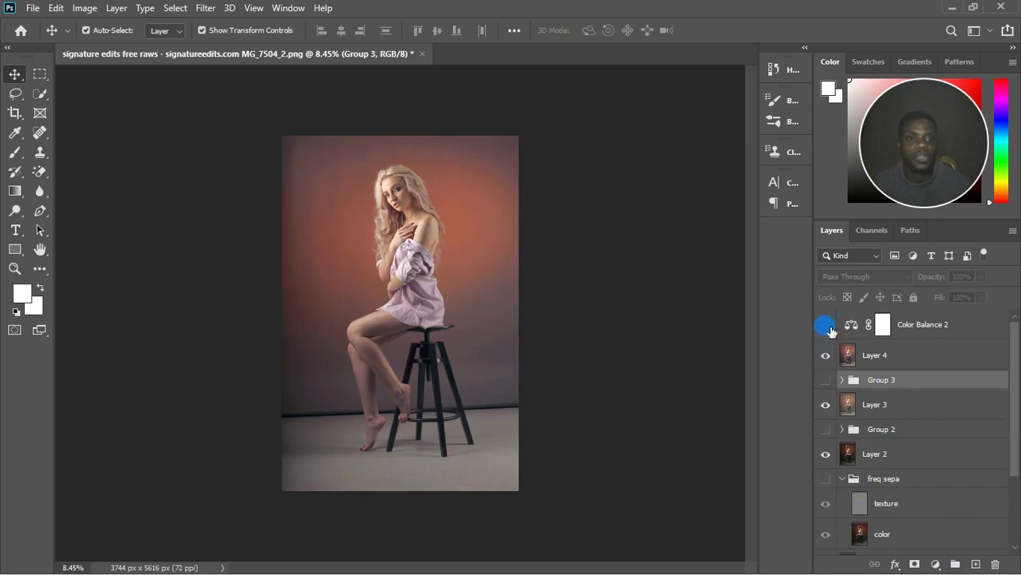
left_click(826, 324)
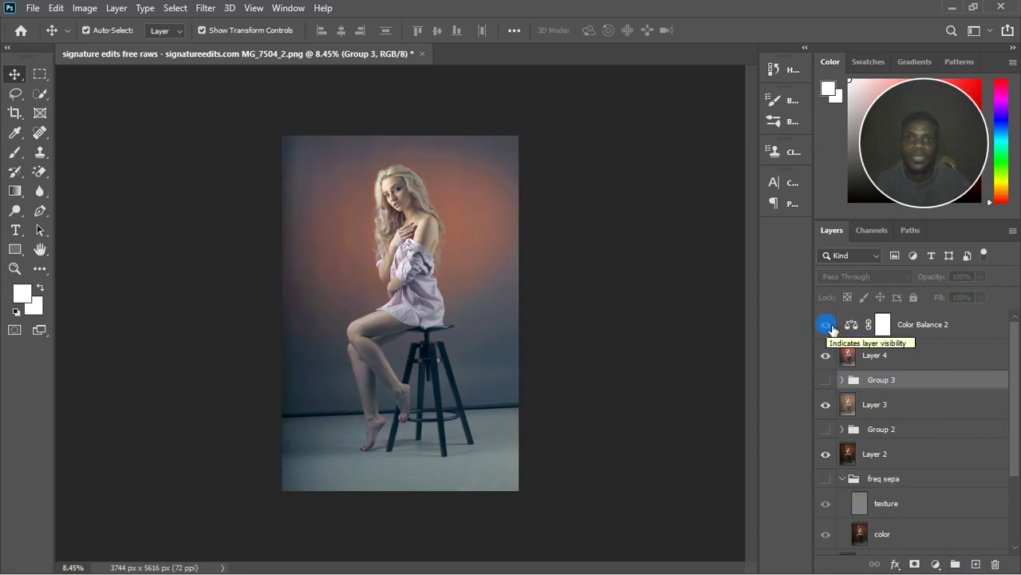
left_click(963, 330)
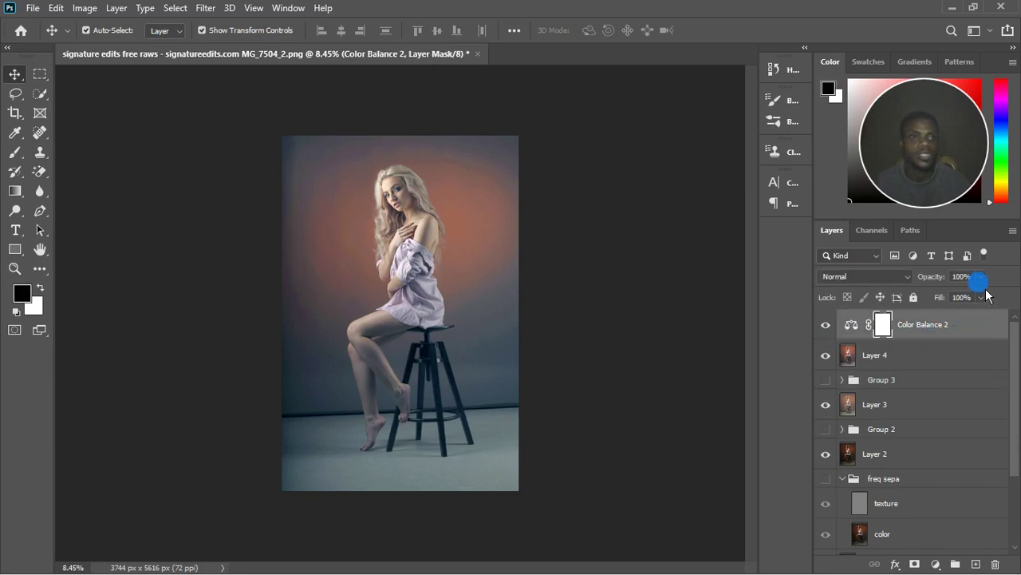
left_click(982, 297)
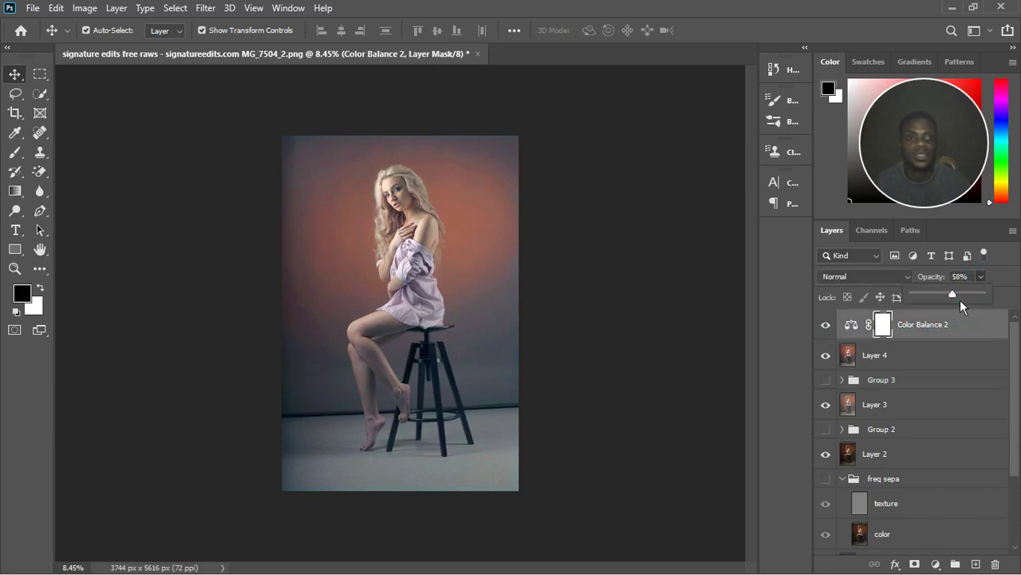
left_click(966, 348)
left_click(960, 337)
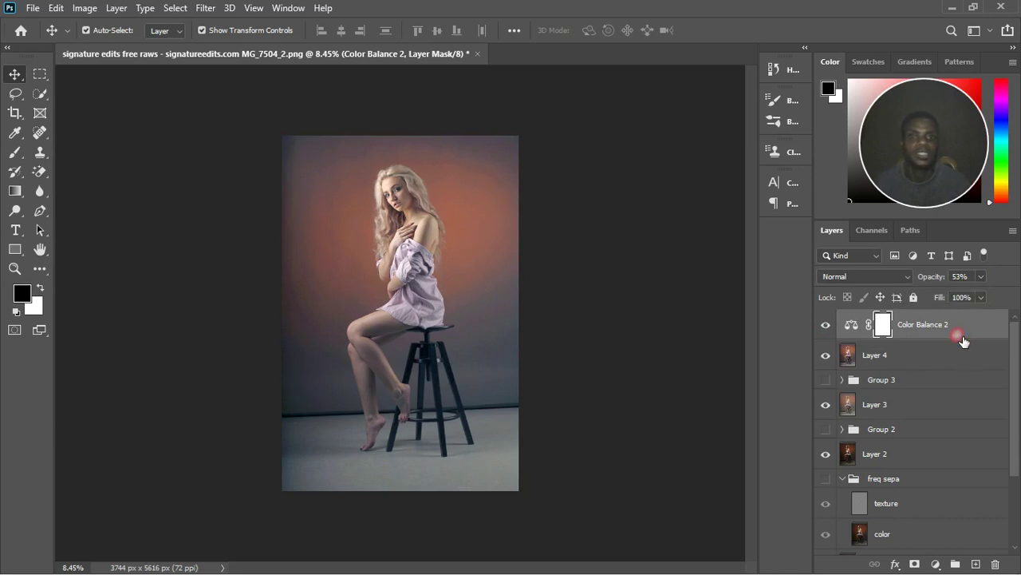
left_click(826, 327)
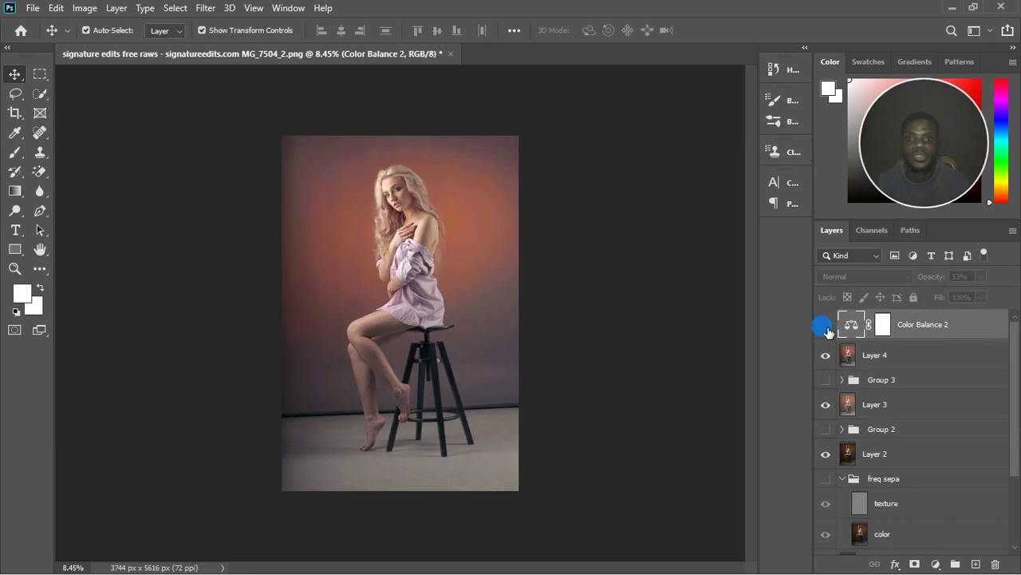
left_click(825, 326)
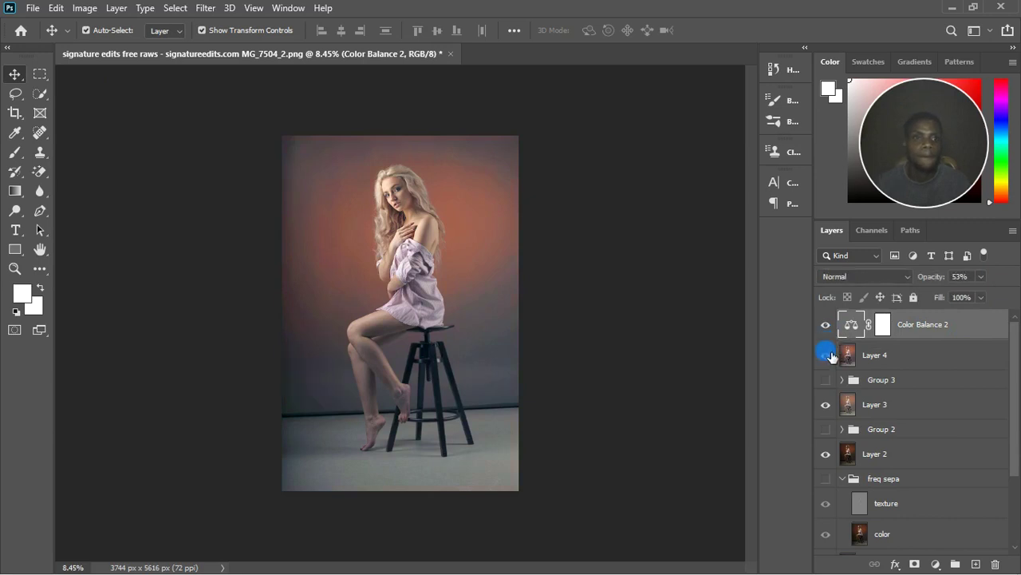
Duplicate Layer 4 and merge the copy with the Color Balance 2 adjustment into one pixel layer.
left_click(912, 361)
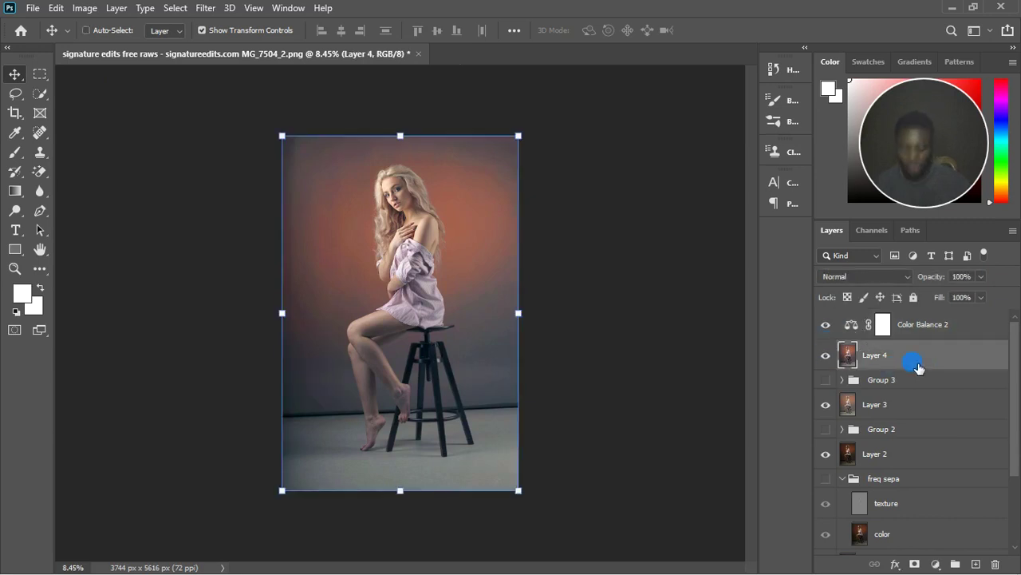
key("ctrl+j")
left_click(932, 335, "ctrl")
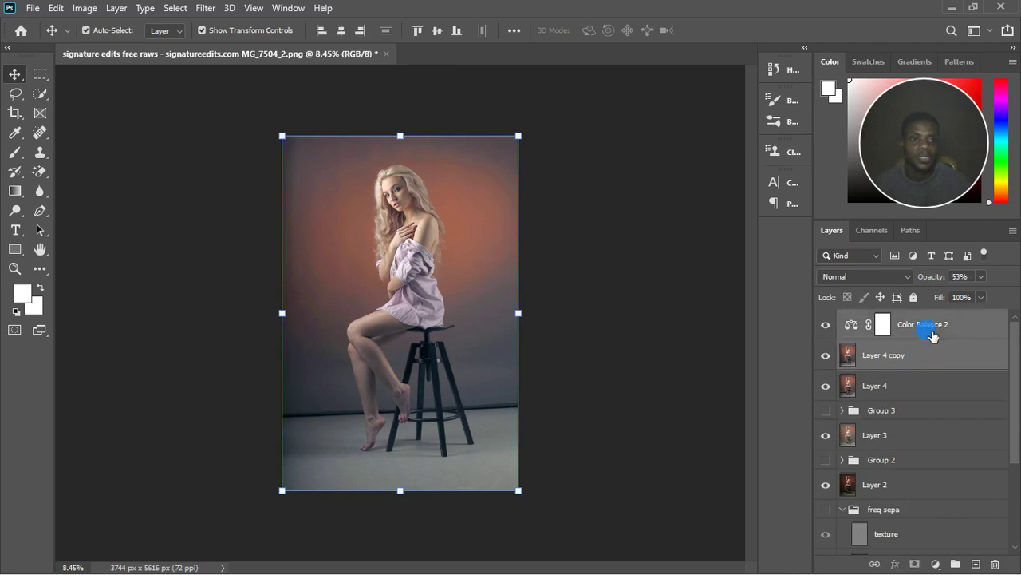
right_click(932, 336)
left_click(798, 447)
left_click(827, 328)
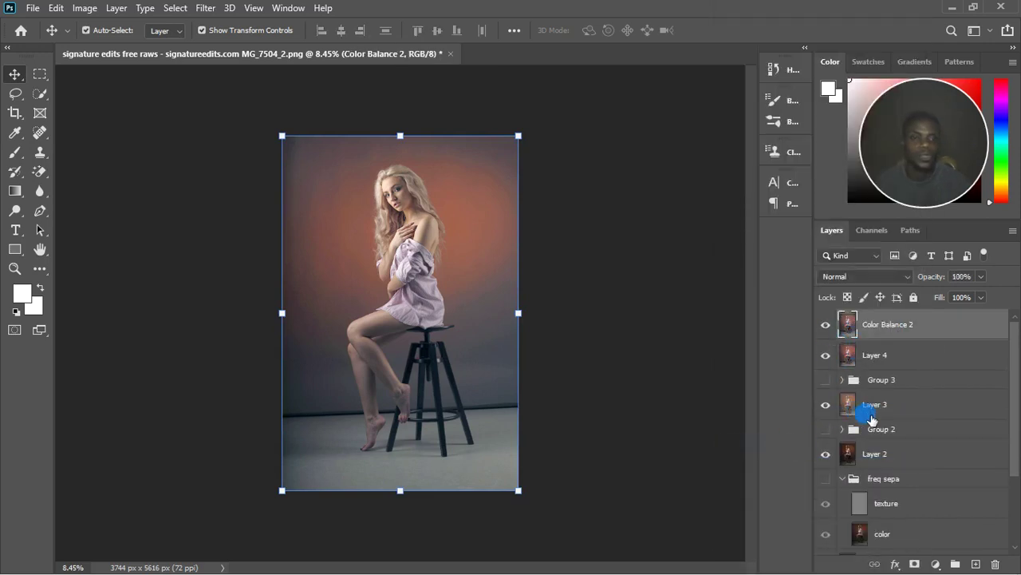
Hide Color Balance 2 and Layers 4 to 1 to view the unedited photo, collapsing the freq sepa group.
left_click(826, 355)
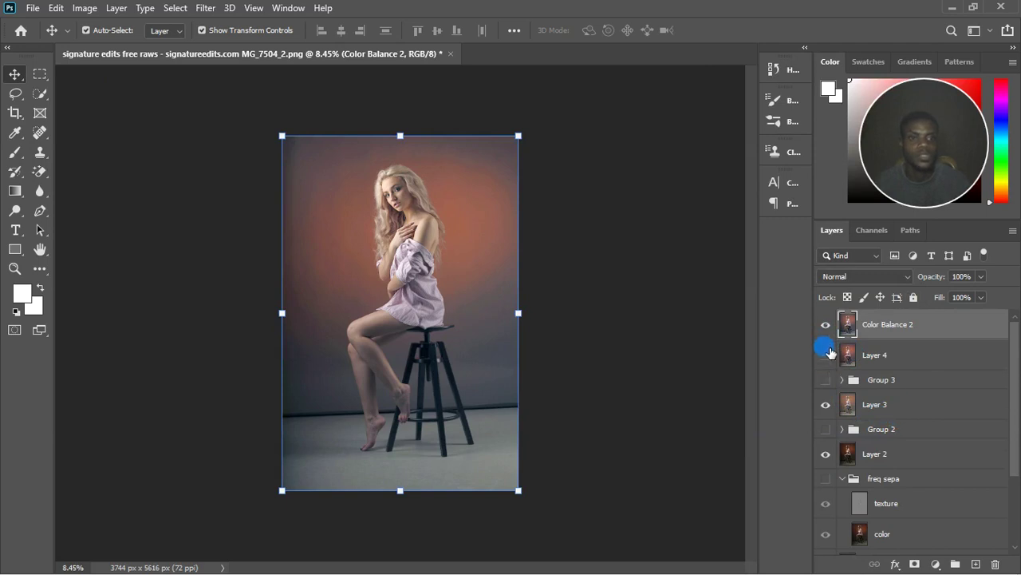
left_click(826, 324)
left_click(826, 404)
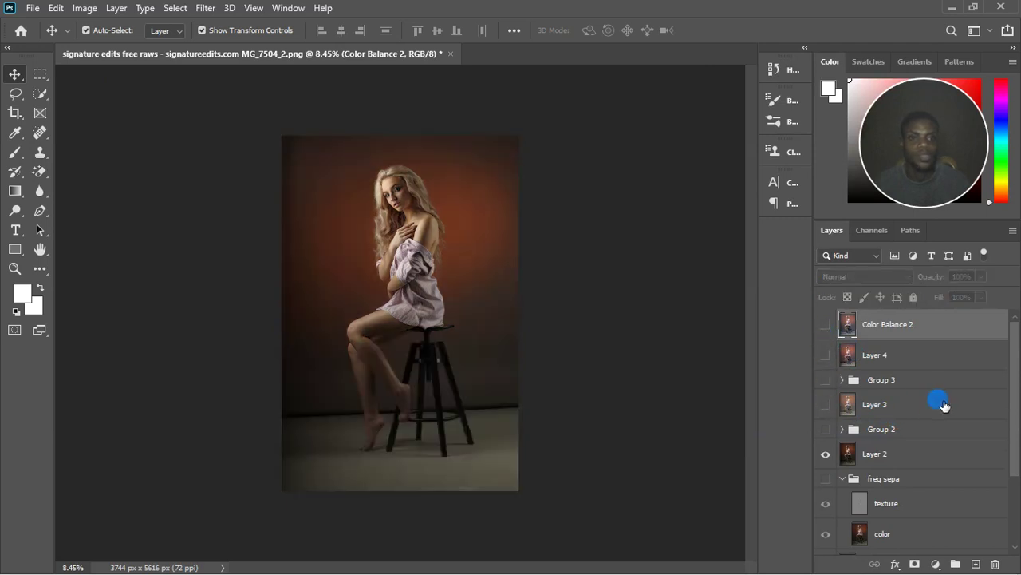
scroll(849, 447, "down", 4)
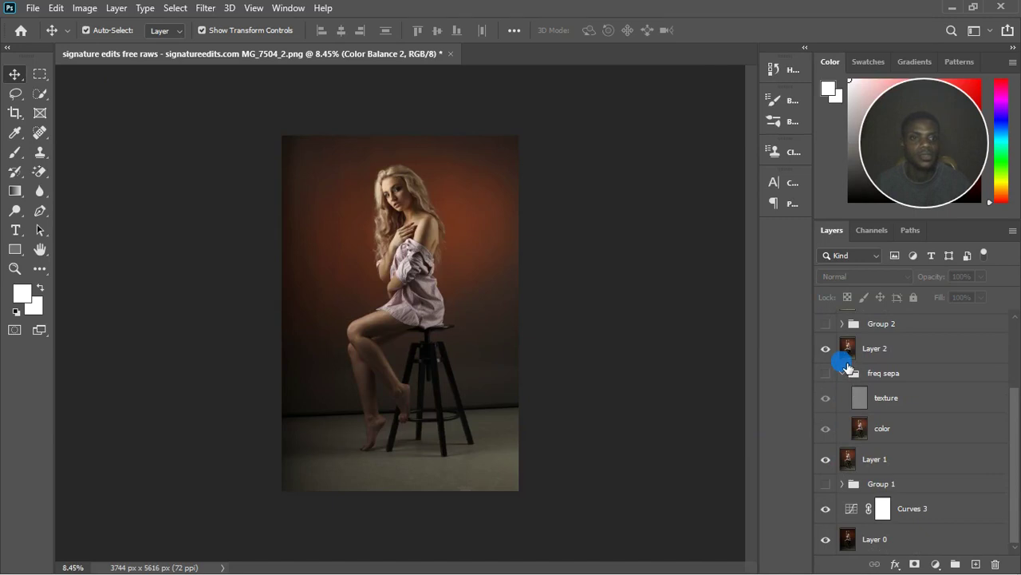
left_click(843, 373)
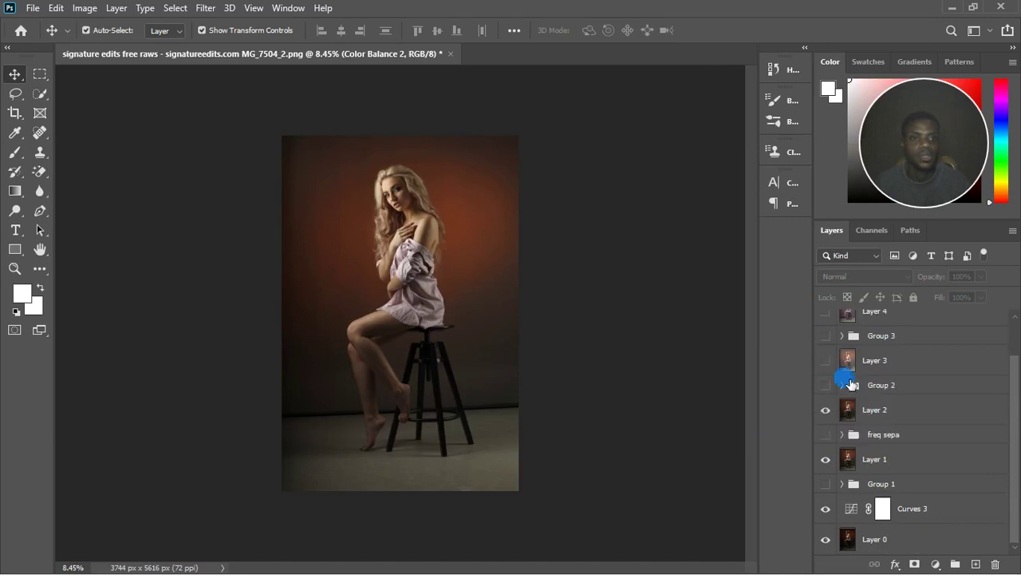
left_click_drag(830, 415, 835, 523)
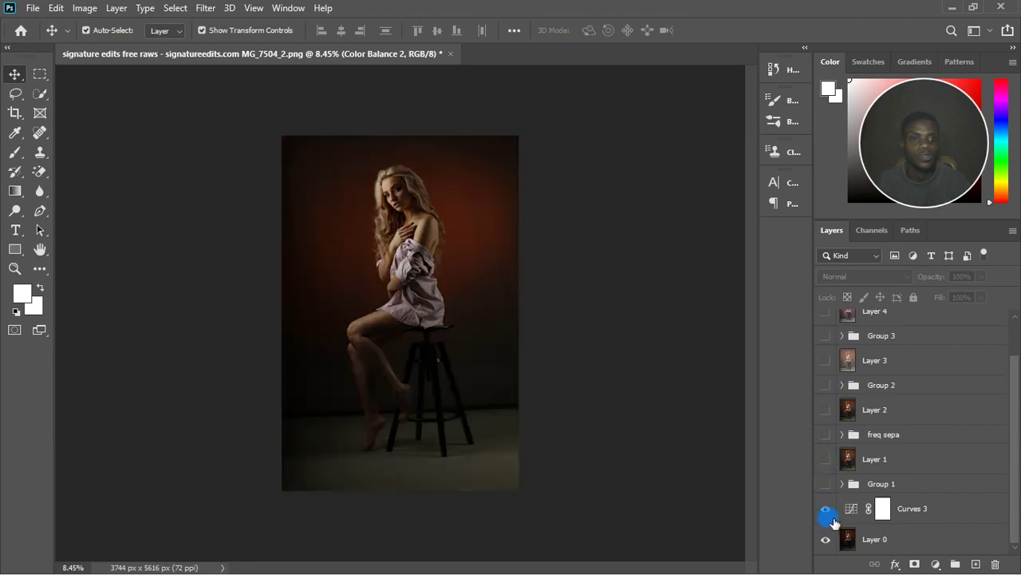
Delete the Curves 3 adjustment layer above Layer 0.
left_click(930, 517)
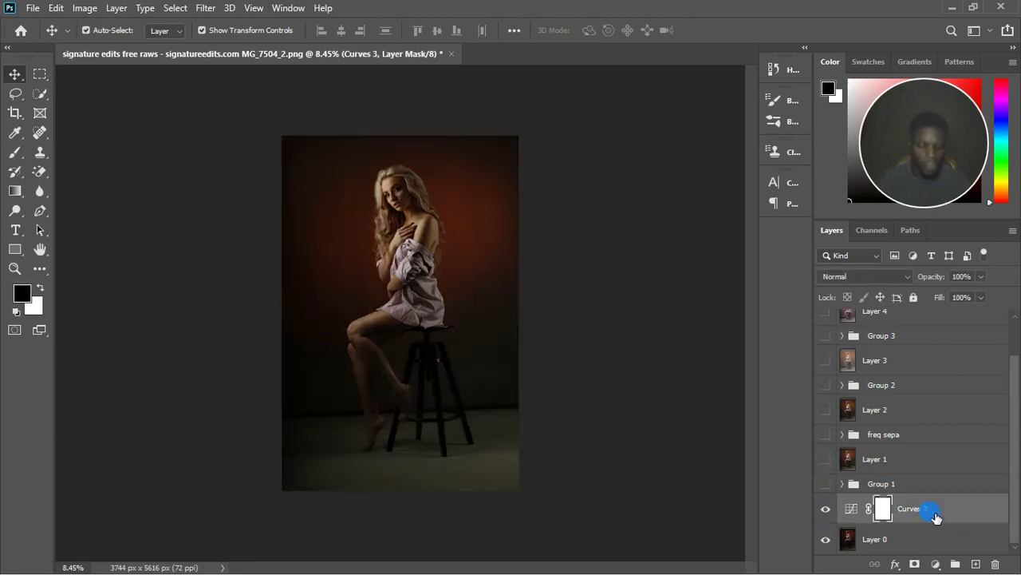
key("Delete")
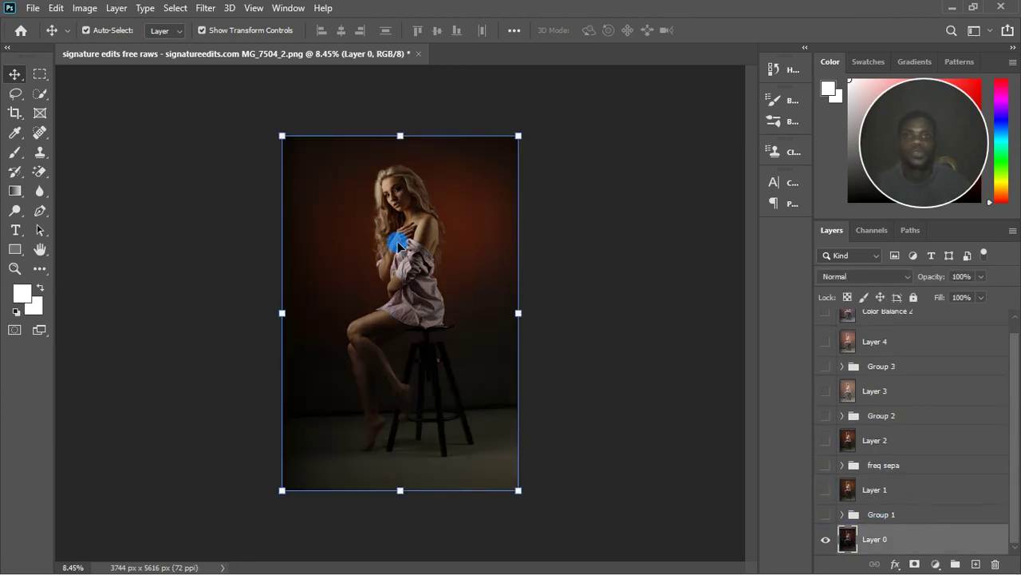
scroll(399, 228, "up", 3)
scroll(399, 222, "down", 1)
Show Layer 1, Layer 2, Layer 3, Layer 4 and Color Balance 2 one after another to review each retouching stage.
left_click(827, 490)
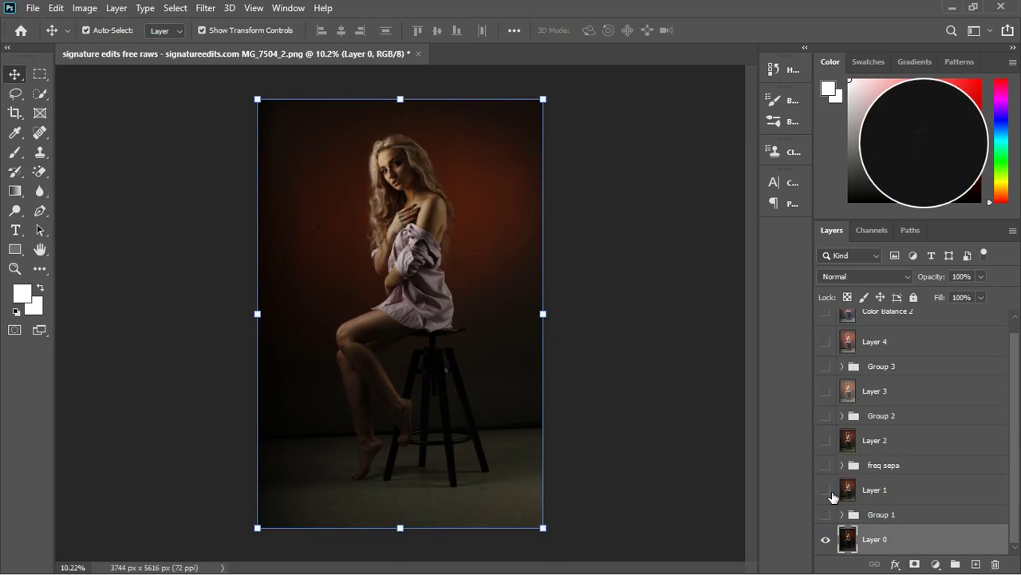
left_click(830, 495)
left_click_drag(828, 469, 834, 452)
left_click(826, 467)
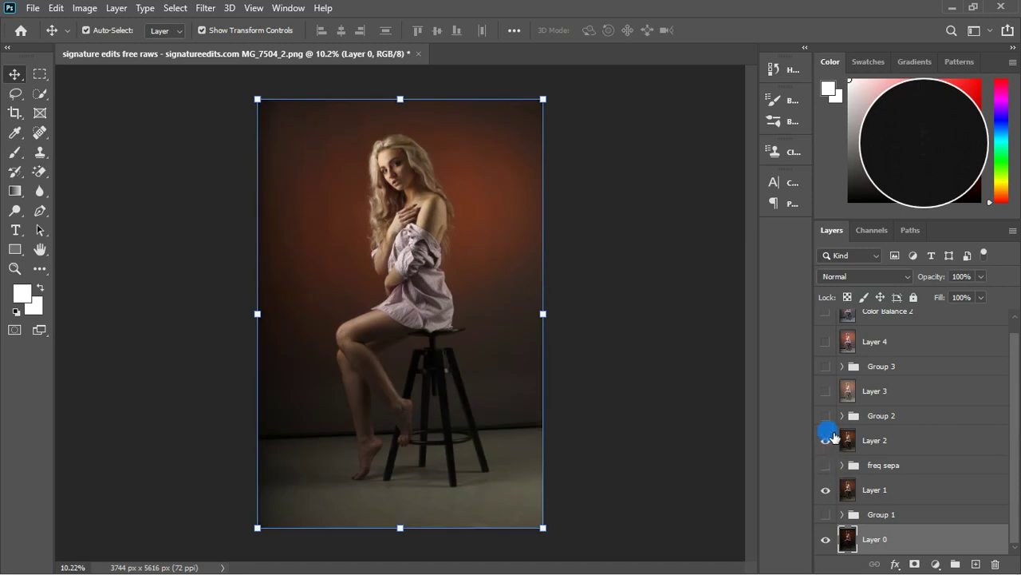
left_click(826, 391)
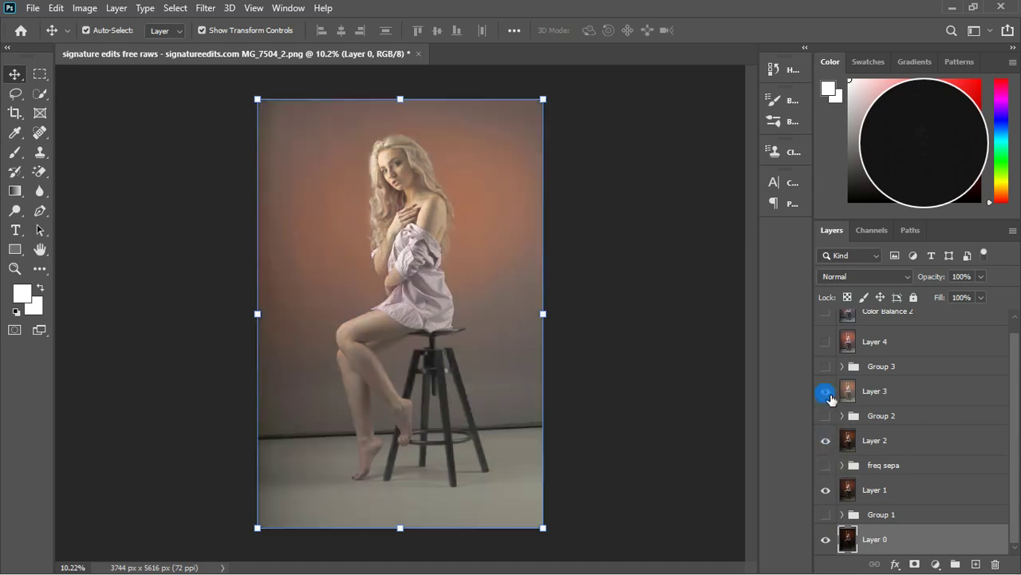
scroll(831, 388, "up", 1)
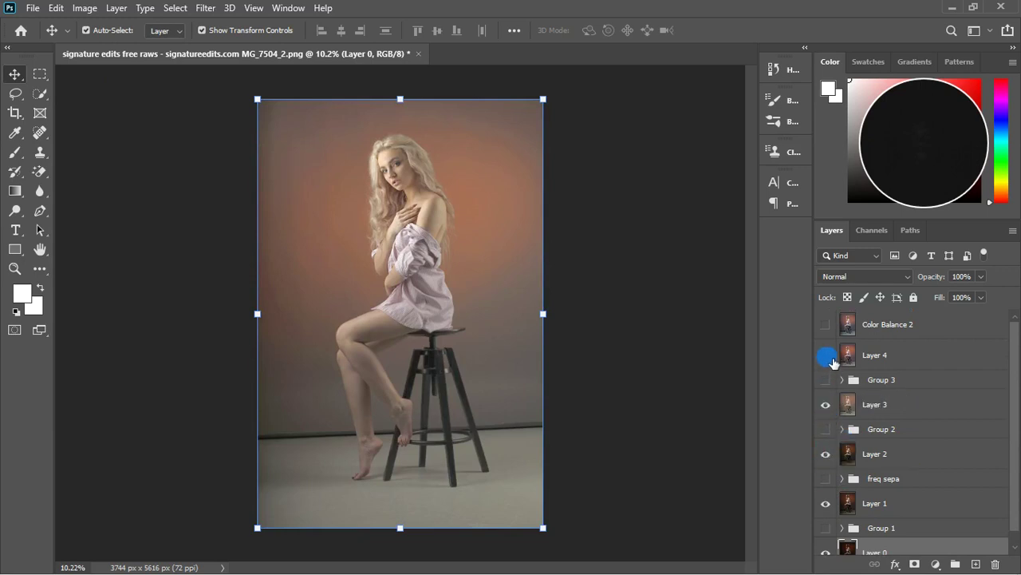
left_click(830, 357)
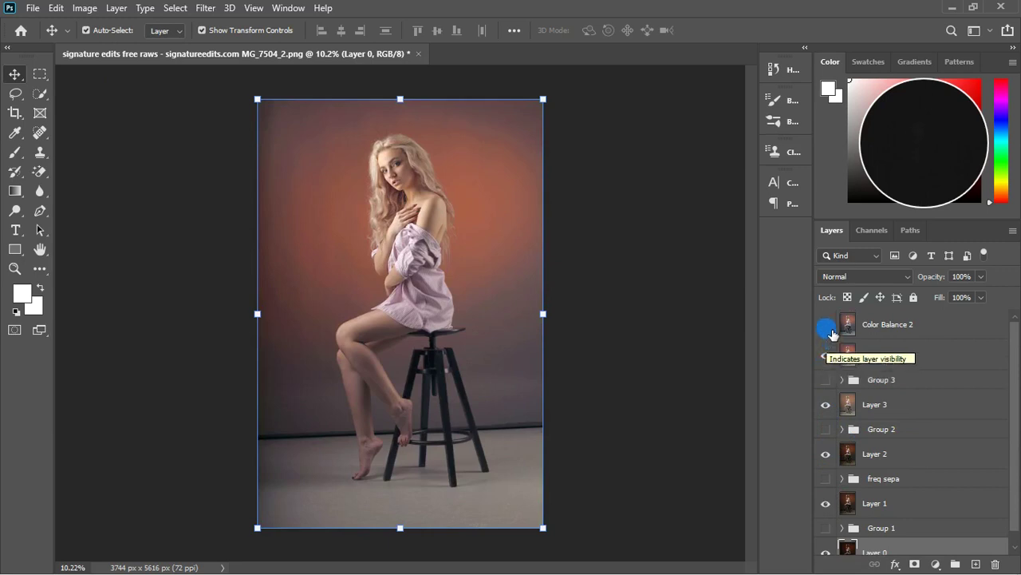
left_click(829, 327)
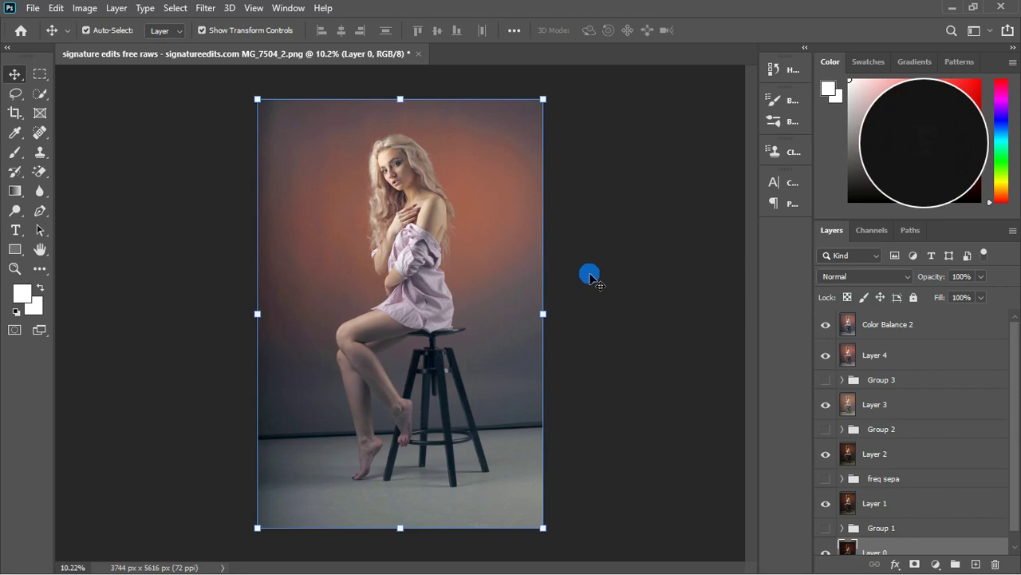
scroll(452, 261, "down", 1)
scroll(380, 267, "up", 1)
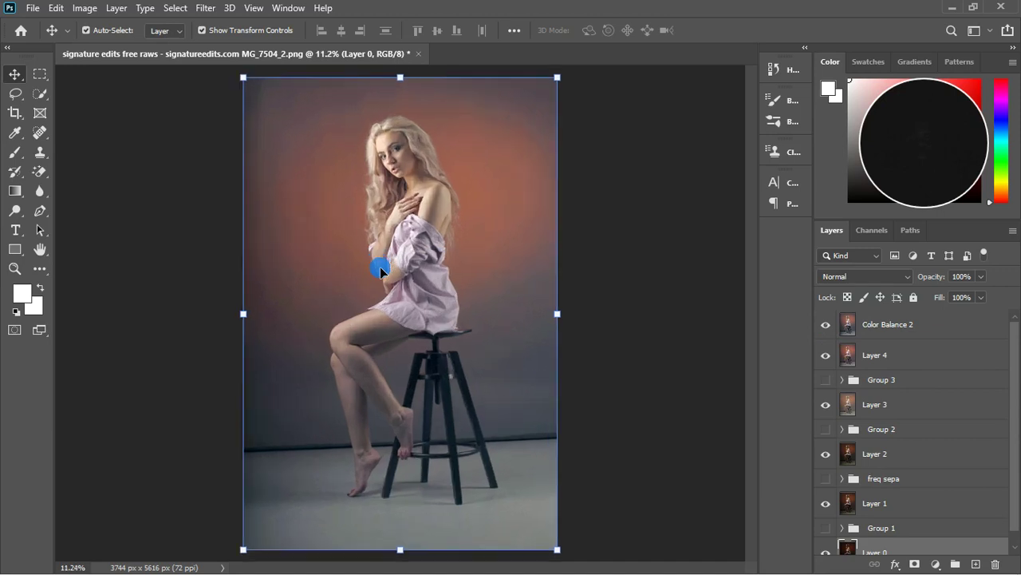